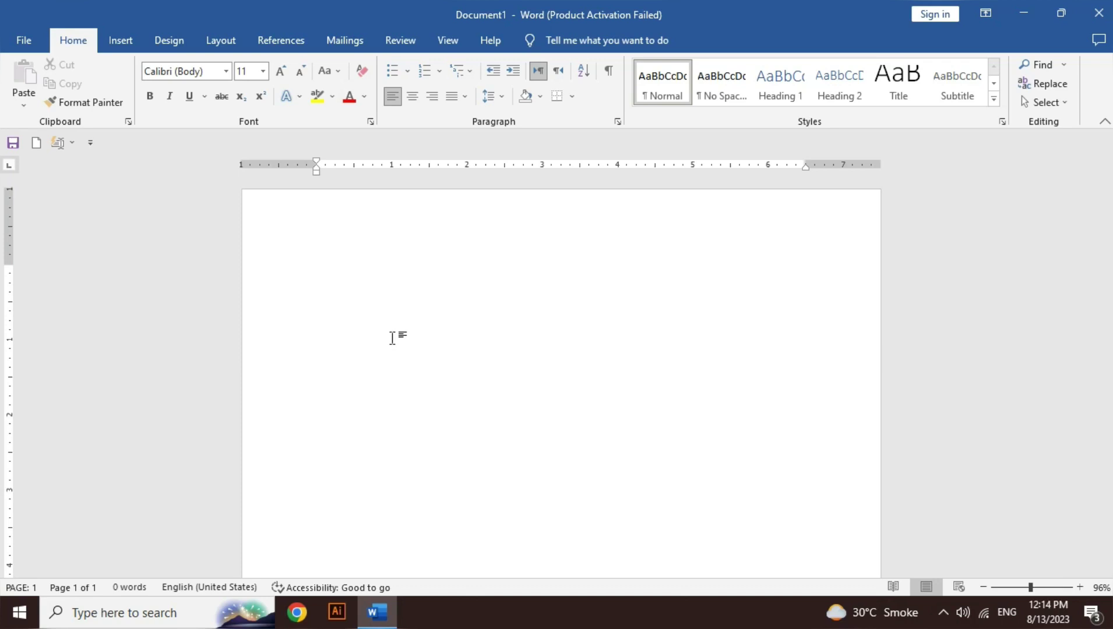
Step: Pick the Rectangle shape from the Insert Shapes gallery
{"action": "left_click", "coordinate": [131, 45]}
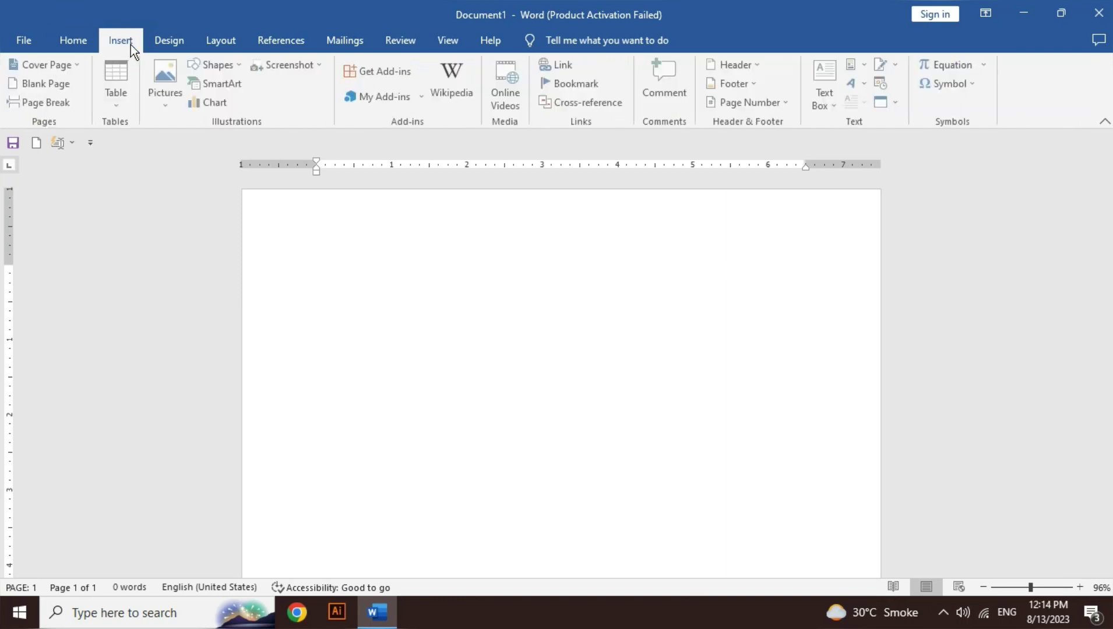
{"action": "left_click", "coordinate": [238, 67]}
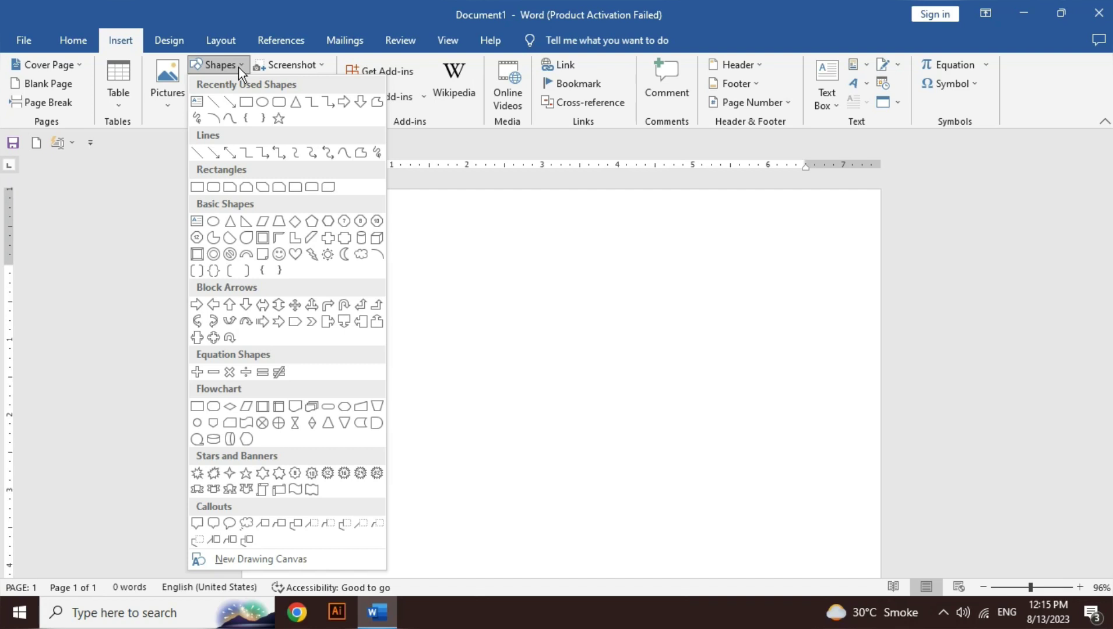
{"action": "left_click", "coordinate": [248, 101]}
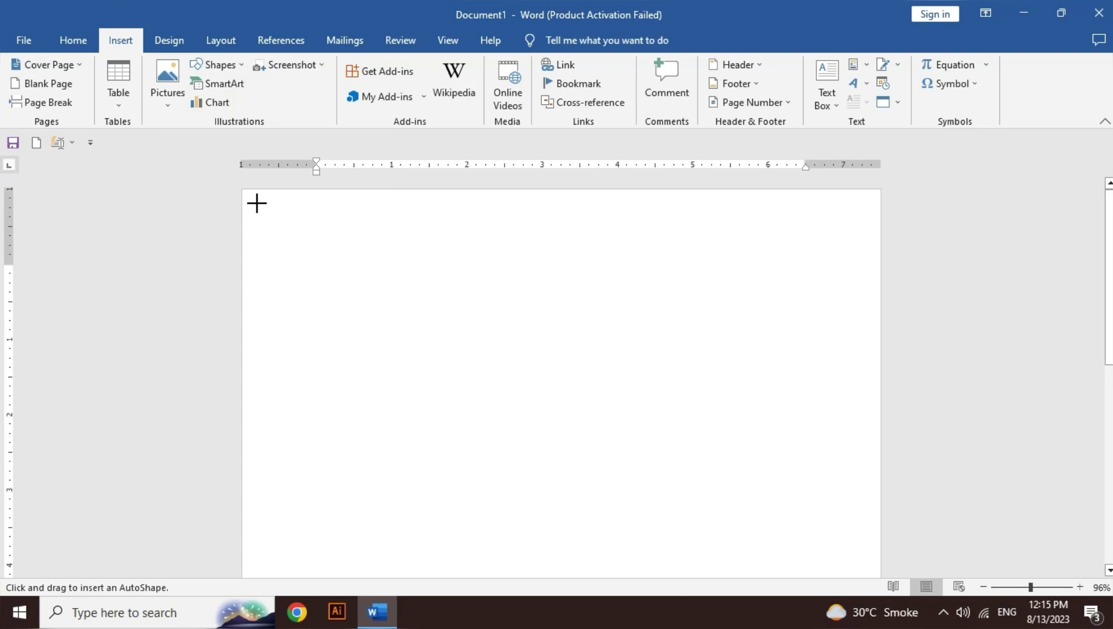
Step: Draw a 7.79"-wide rectangle across the page top and a 2.24" circle over its left end
{"action": "left_click_drag", "start_coordinate": [267, 209], "coordinate": [853, 343]}
{"action": "left_click_drag", "start_coordinate": [742, 281], "coordinate": [743, 300]}
{"action": "left_click", "coordinate": [83, 65]}
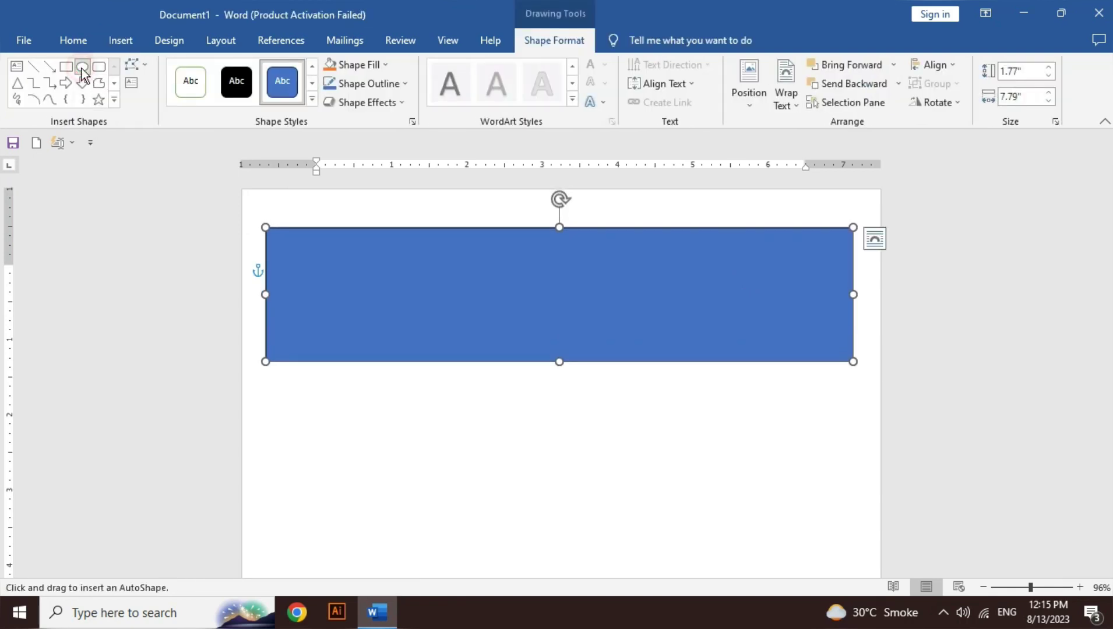
{"action": "left_click_drag", "start_coordinate": [276, 223], "coordinate": [444, 376]}
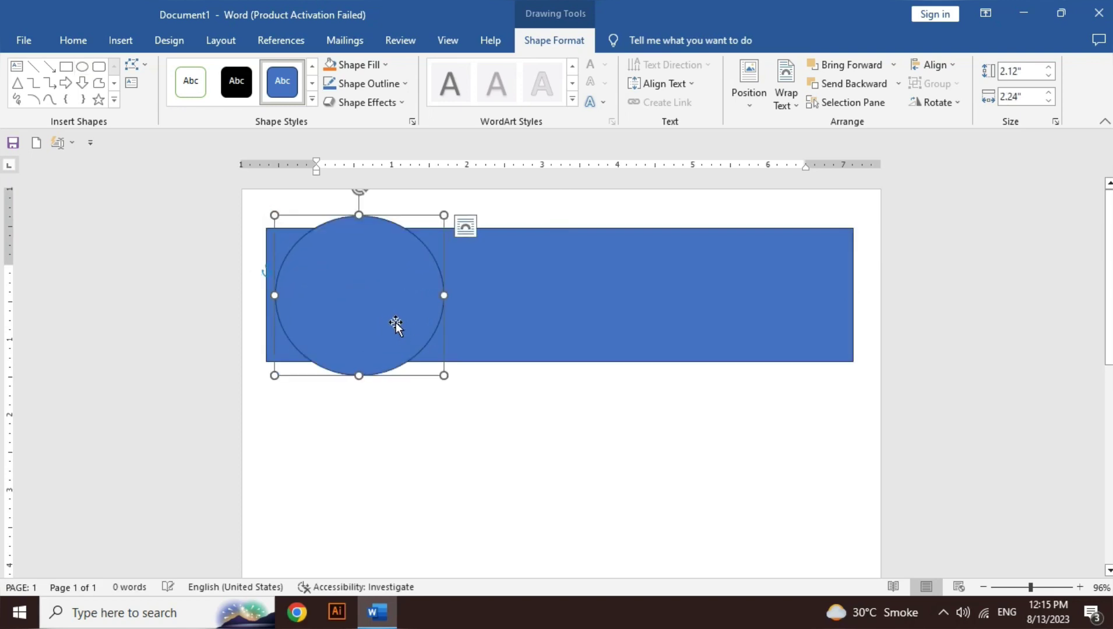
{"action": "left_click_drag", "start_coordinate": [371, 296], "coordinate": [366, 294]}
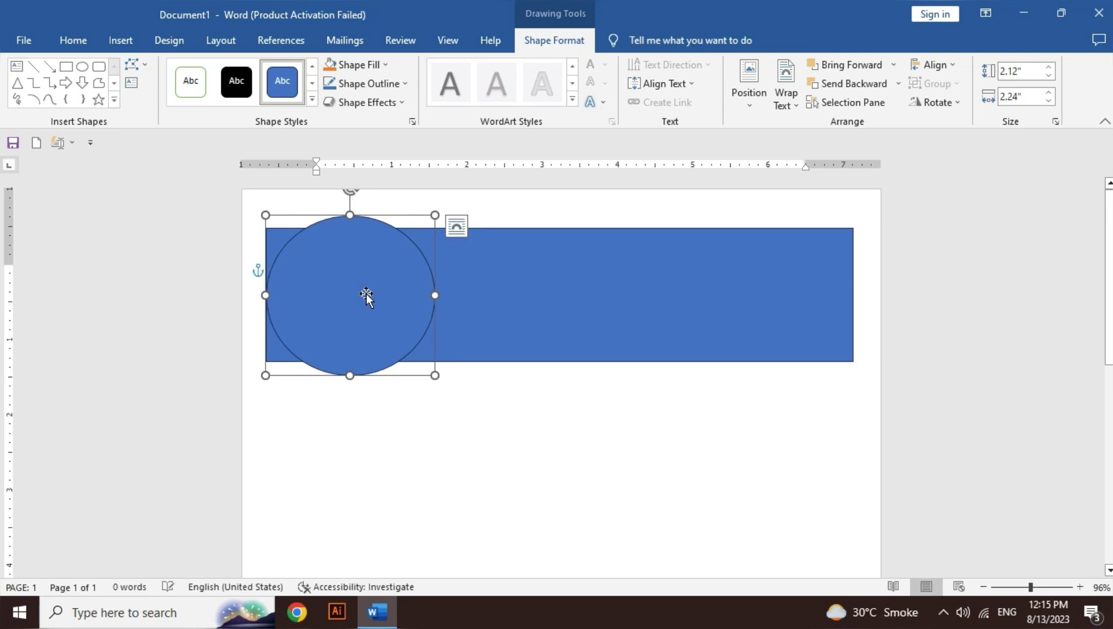
{"action": "key", "text": "Up"}
{"action": "key", "text": "Up"}
{"action": "key", "text": "Up"}
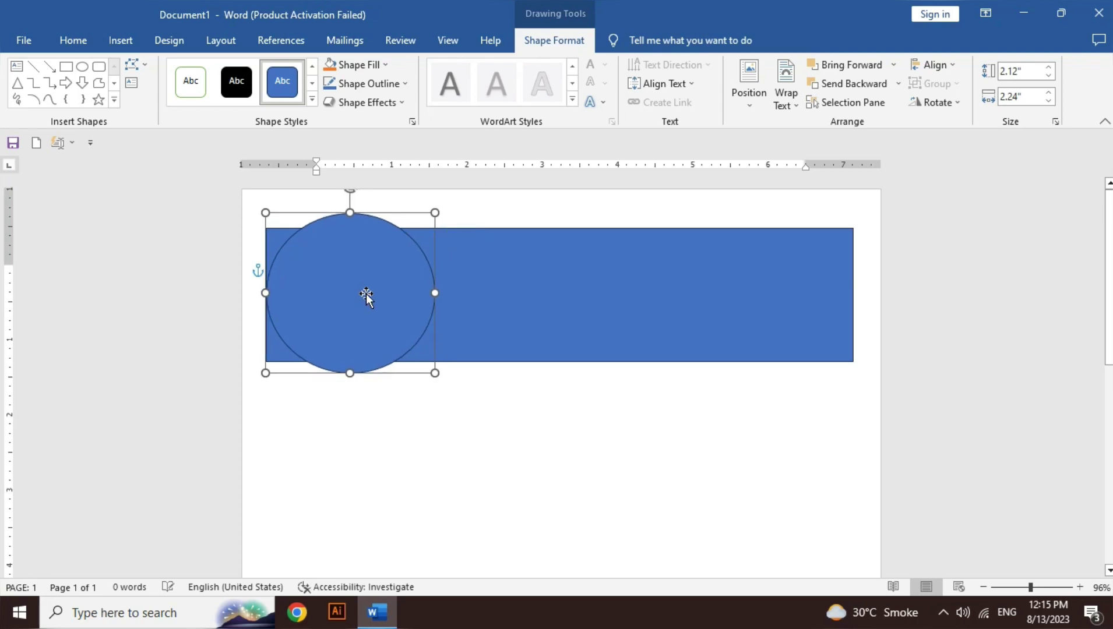
{"action": "key", "text": "Down"}
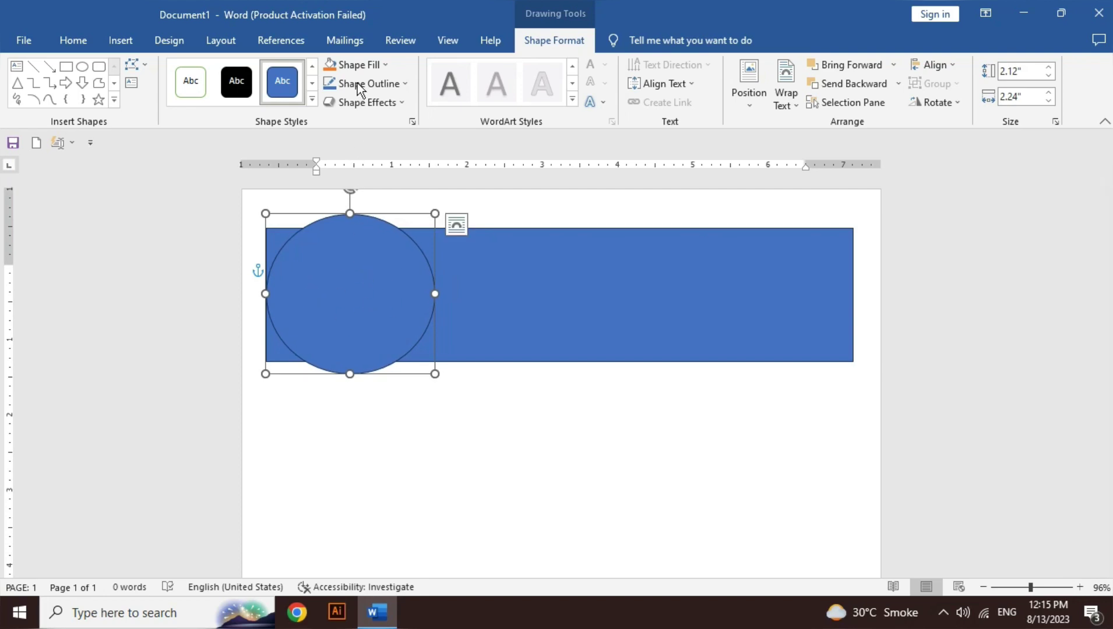
Step: Try filling the circle with the artificial-intelligence picture from Downloads, then undo it
{"action": "left_click", "coordinate": [364, 64]}
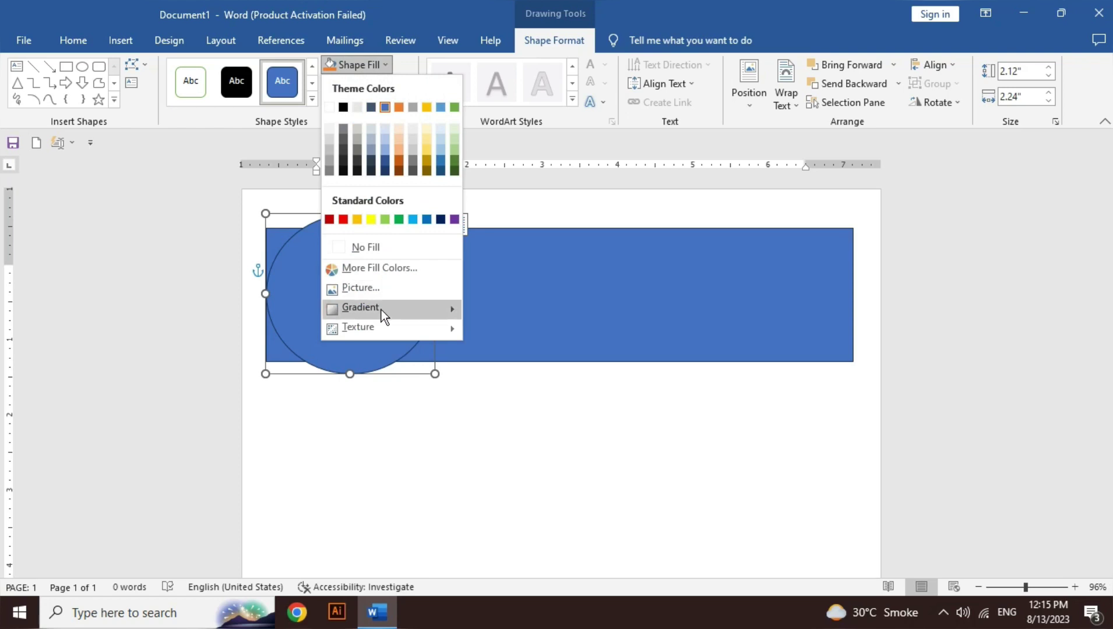
{"action": "left_click", "coordinate": [380, 290]}
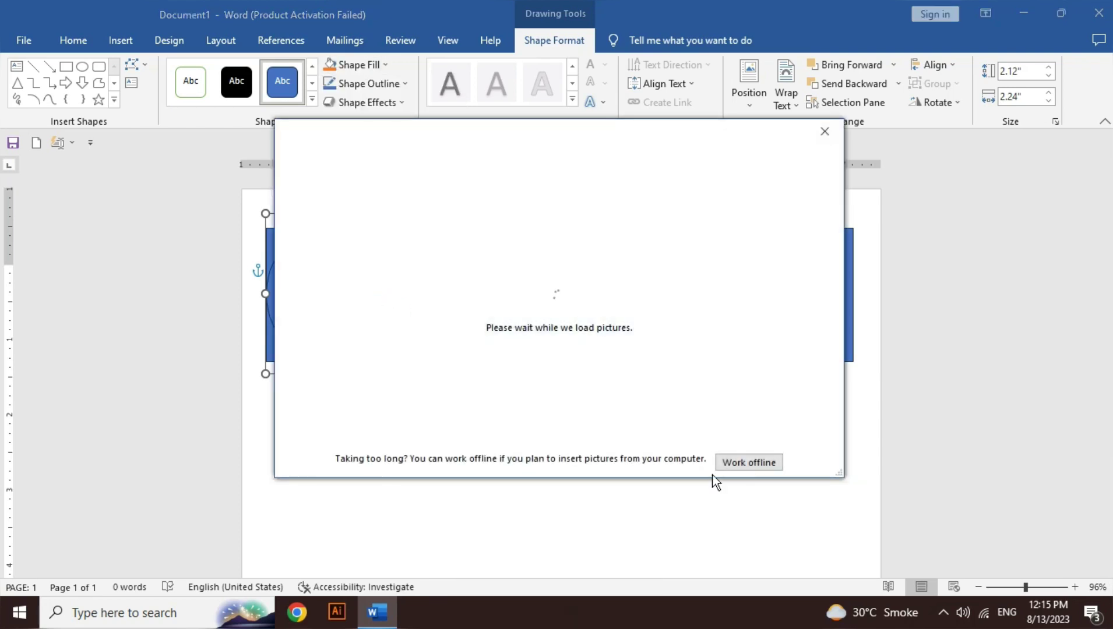
{"action": "left_click", "coordinate": [740, 460]}
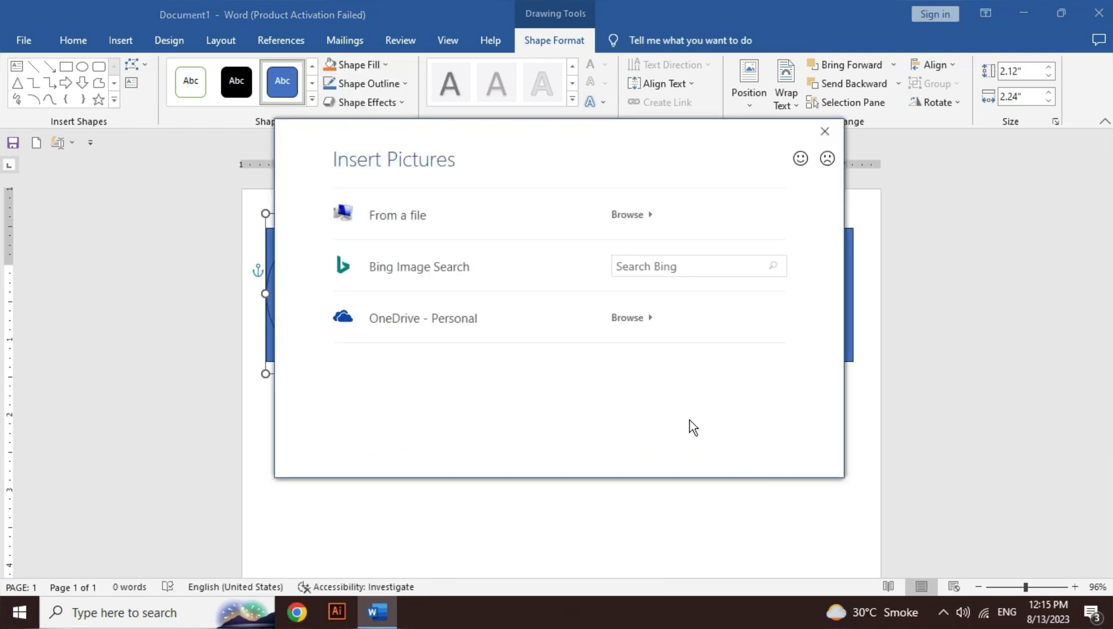
{"action": "left_click", "coordinate": [529, 227]}
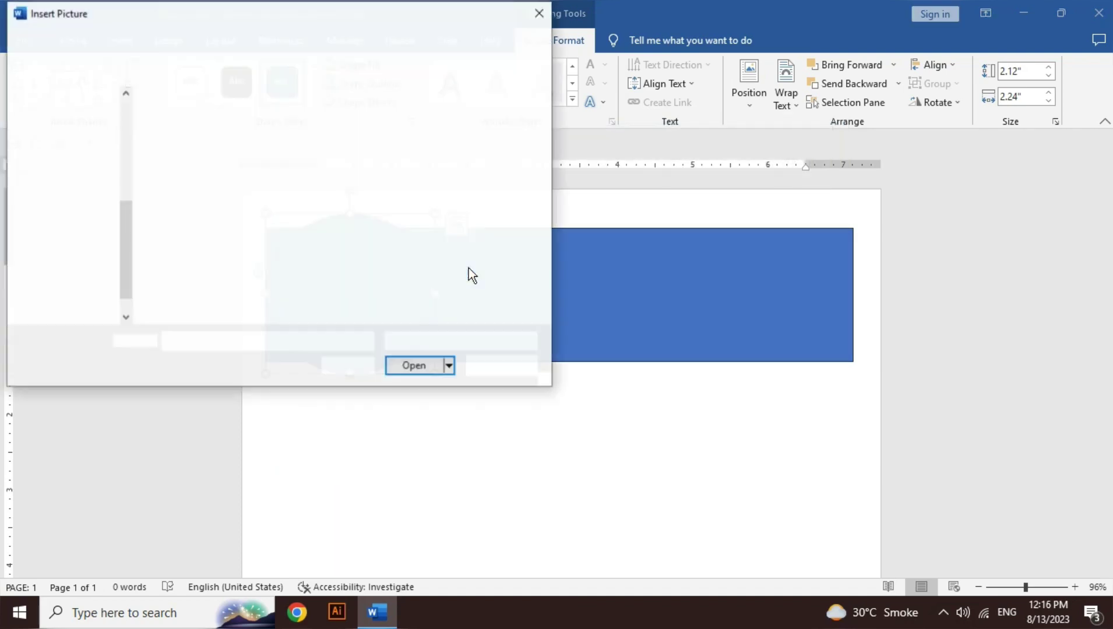
{"action": "left_click", "coordinate": [97, 169]}
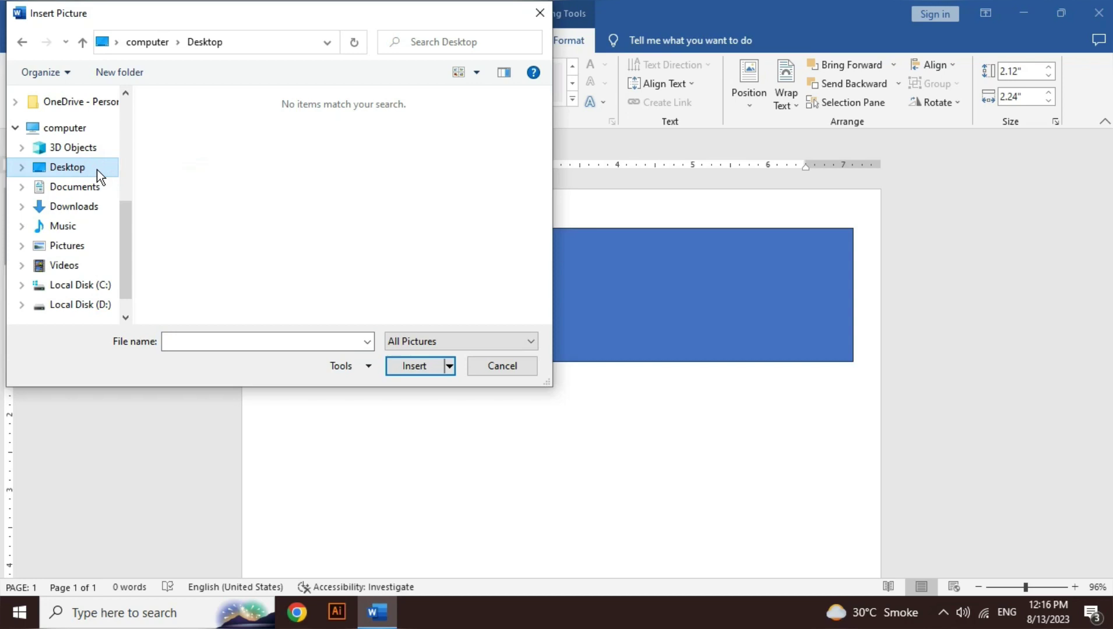
{"action": "left_click", "coordinate": [95, 207]}
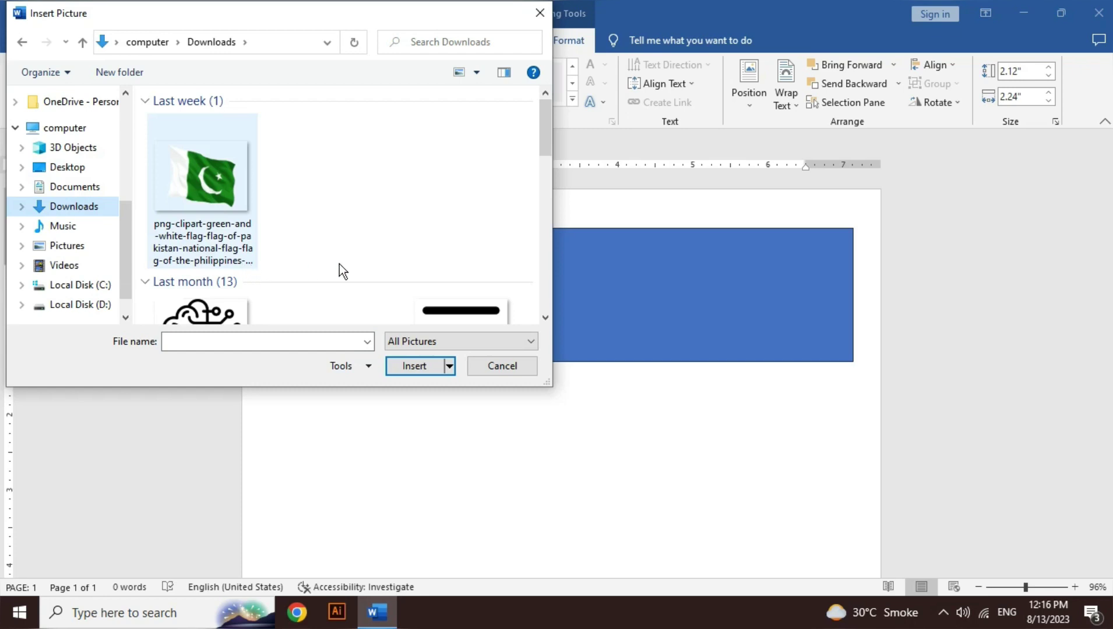
{"action": "left_click", "coordinate": [239, 309]}
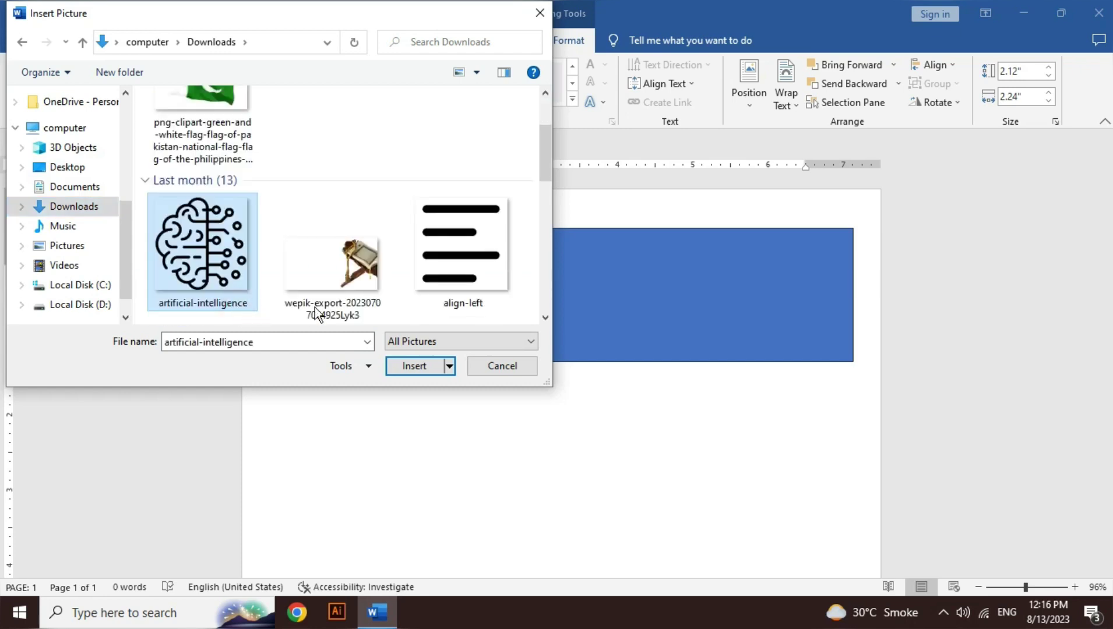
{"action": "left_click", "coordinate": [433, 369]}
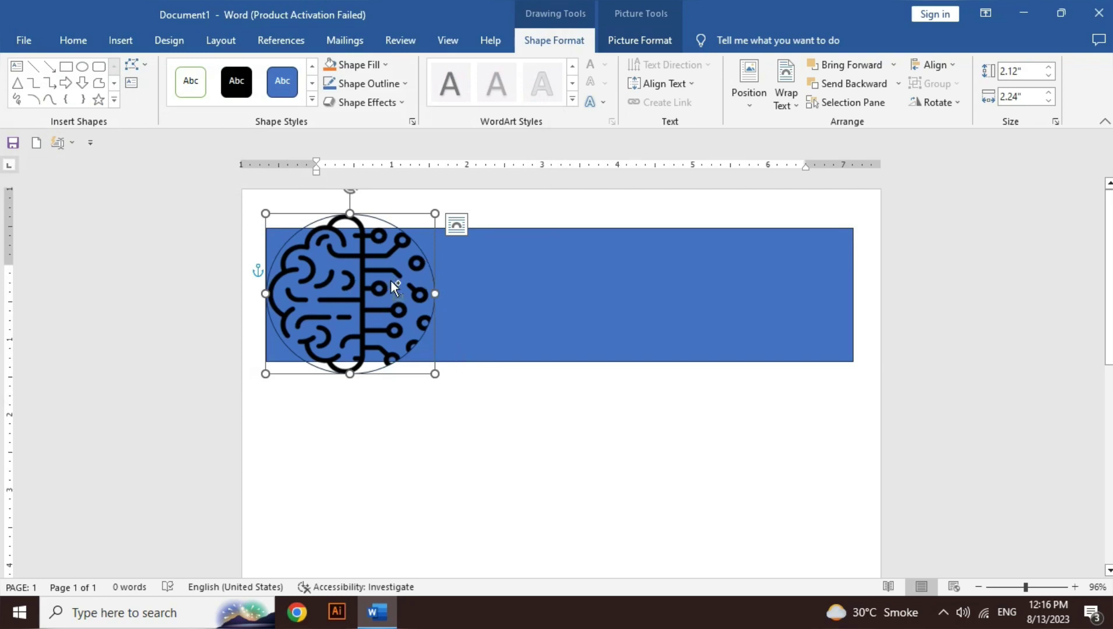
{"action": "key", "text": "ctrl+z"}
Step: Give the circle a plain white fill and select the banner rectangle
{"action": "left_click", "coordinate": [373, 66]}
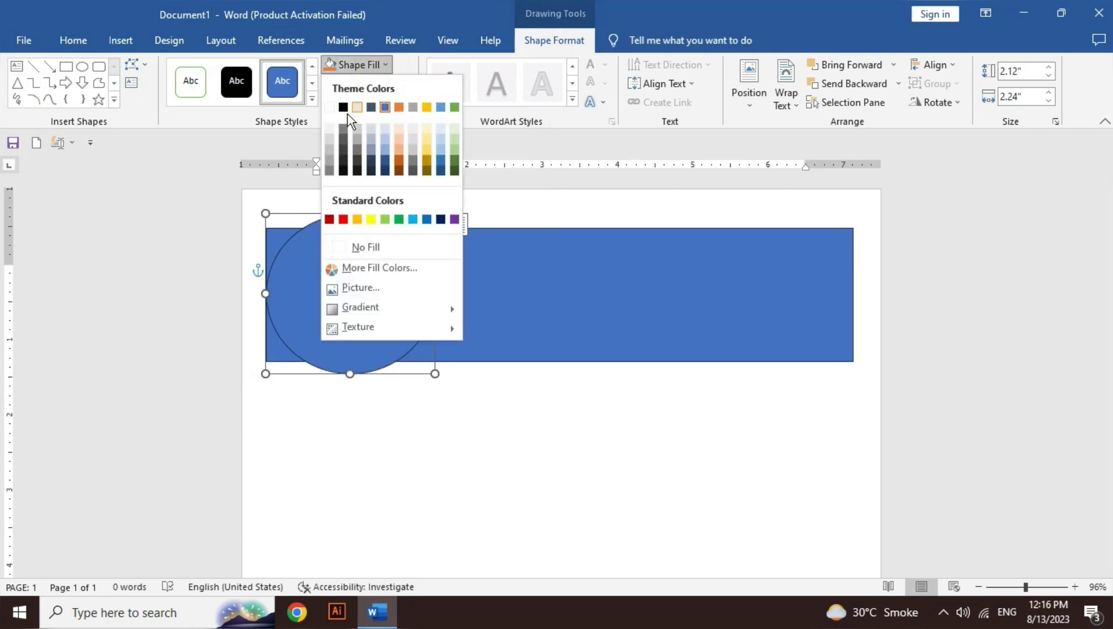
{"action": "key", "text": "Escape"}
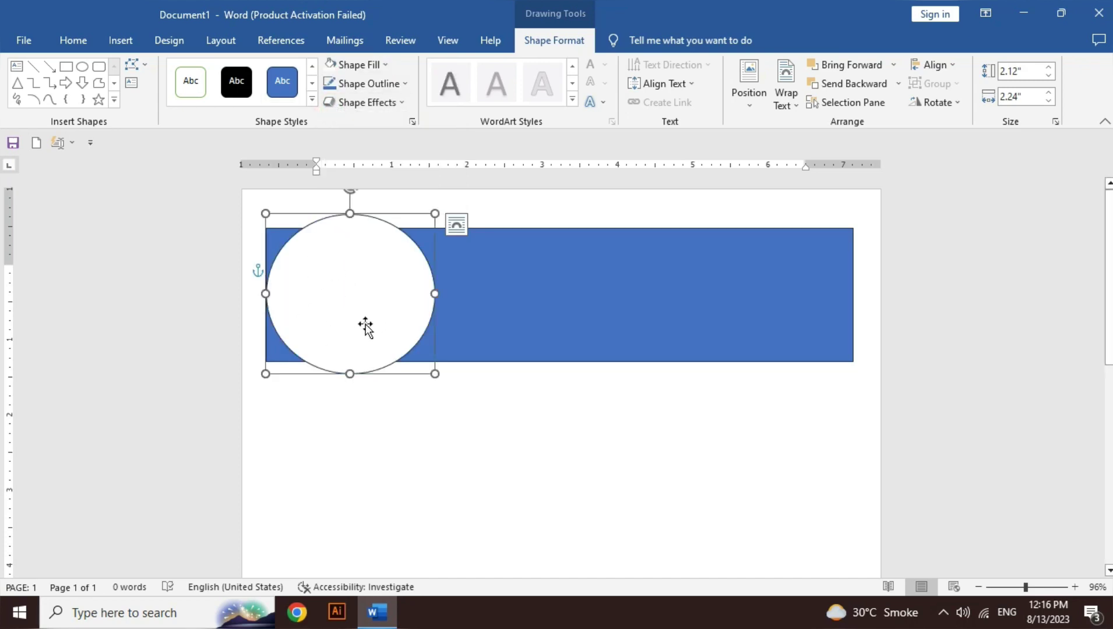
{"action": "left_click", "coordinate": [571, 309]}
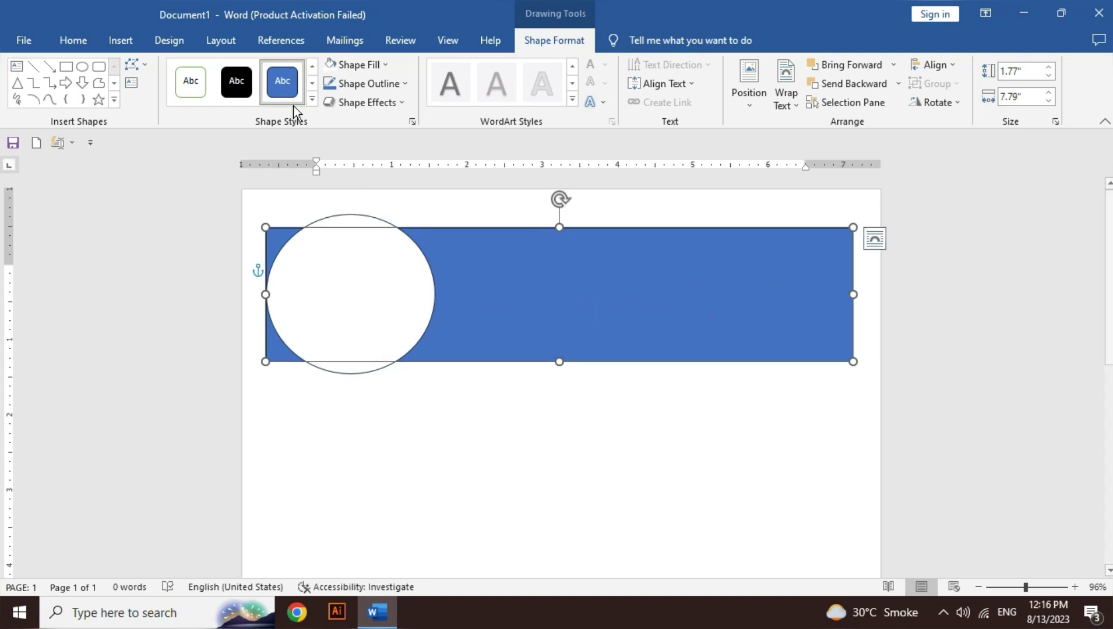
Step: Add a 3.27"-wide text box on the banner's right holding the person's name, enlarged twice
{"action": "left_click", "coordinate": [66, 66]}
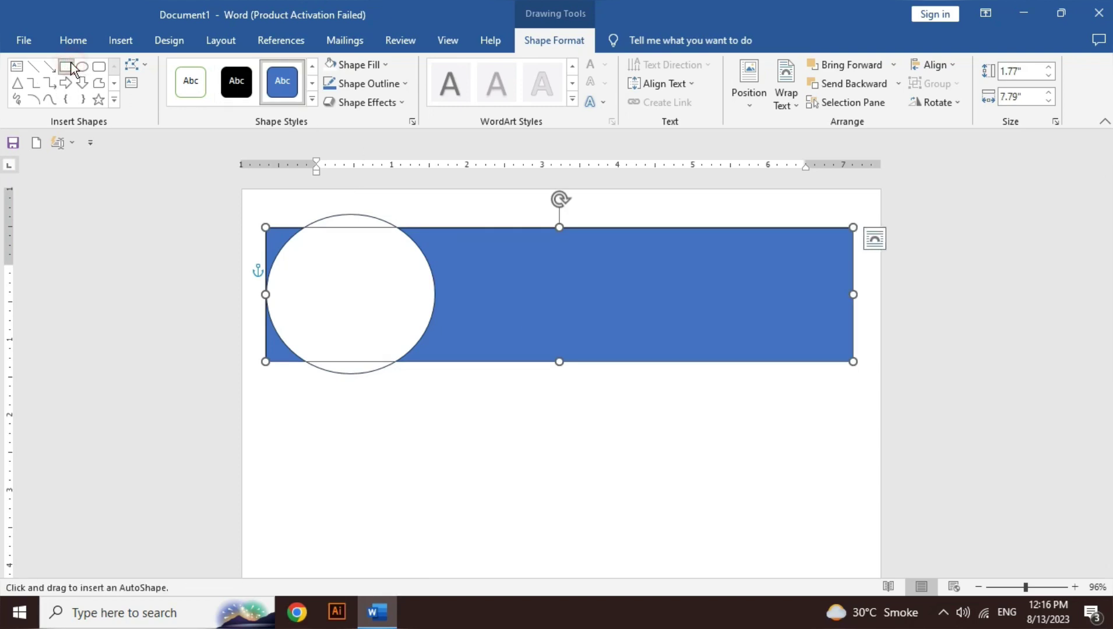
{"action": "left_click_drag", "start_coordinate": [560, 277], "coordinate": [807, 316]}
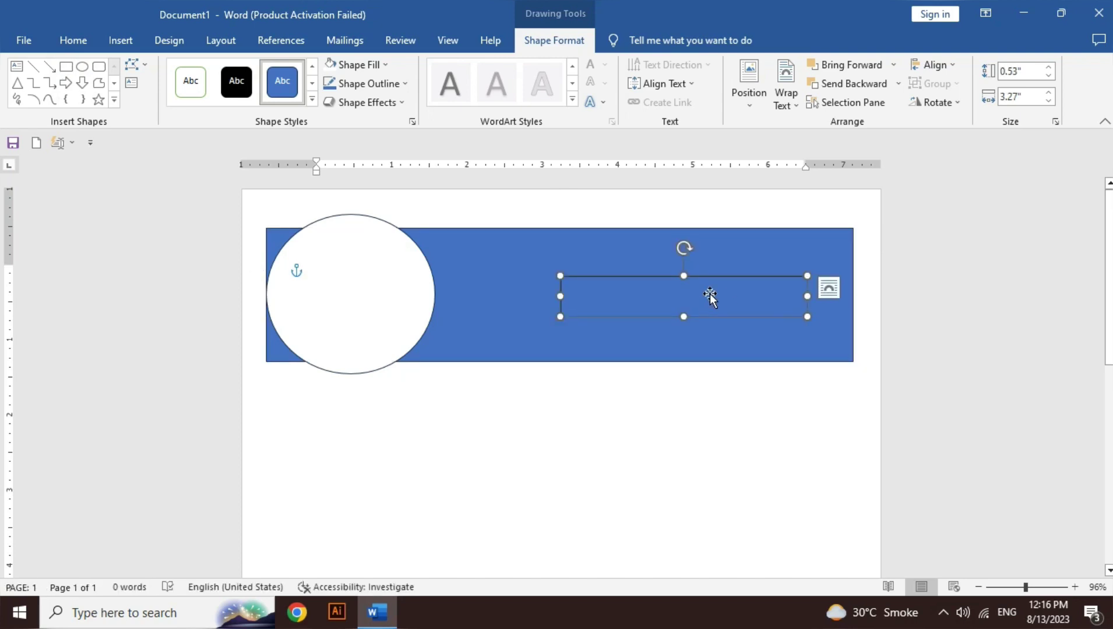
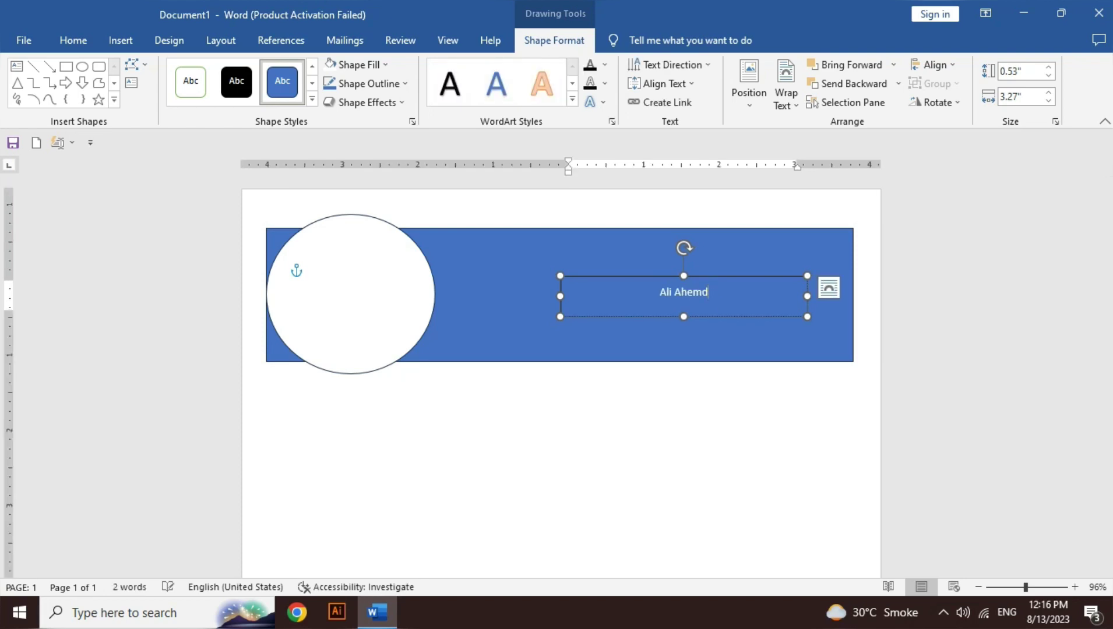
{"action": "key", "text": "ctrl+a"}
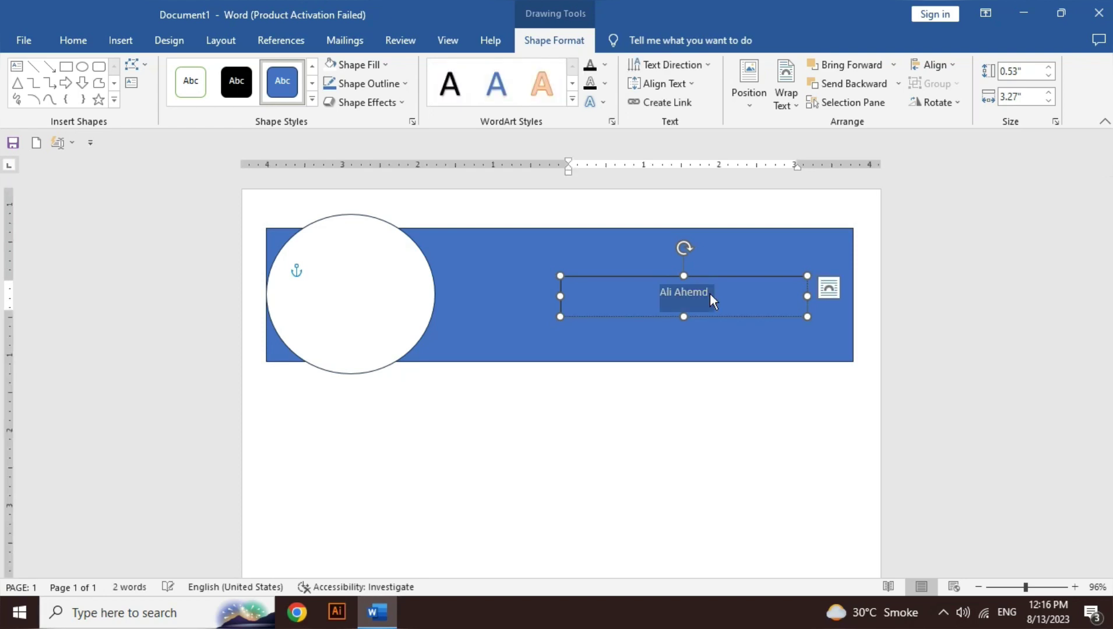
{"action": "key", "text": "ctrl+bracketright"}
{"action": "key", "text": "ctrl+bracketright"}
{"action": "key", "text": "ctrl+bracketright"}
{"action": "key", "text": "ctrl+bracketright"}
{"action": "key", "text": "ctrl+bracketright"}
{"action": "key", "text": "ctrl+bracketright"}
{"action": "key", "text": "ctrl+bracketright"}
{"action": "key", "text": "ctrl+bracketright"}
{"action": "key", "text": "ctrl+bracketright"}
{"action": "key", "text": "ctrl+bracketright"}
{"action": "key", "text": "ctrl+bracketright"}
{"action": "key", "text": "ctrl+bracketright"}
{"action": "key", "text": "ctrl+bracketright"}
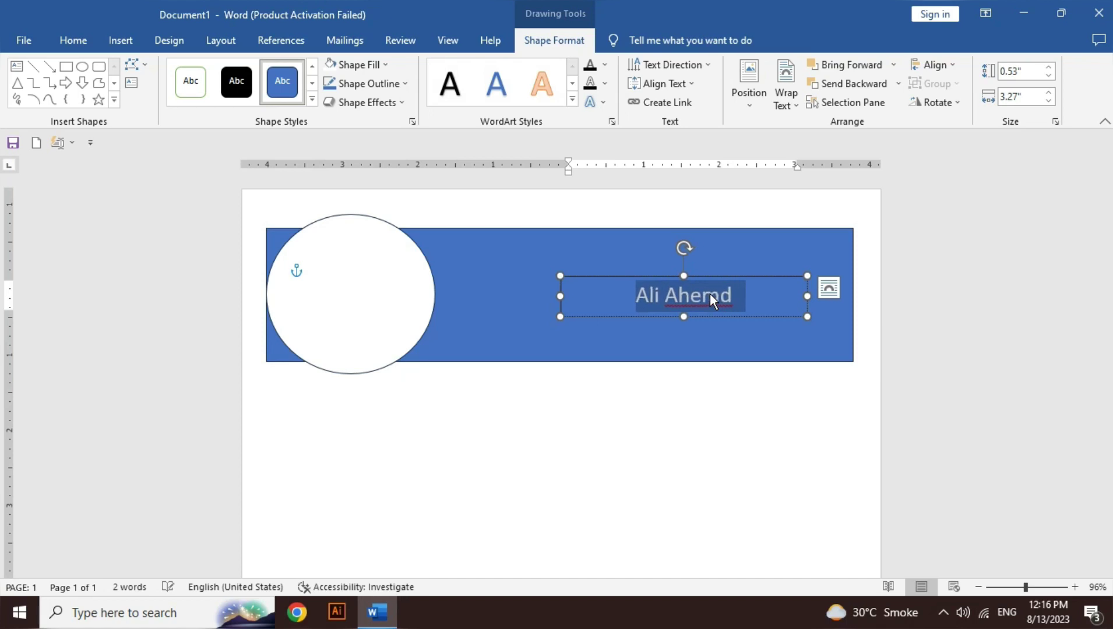
{"action": "key", "text": "ctrl+bracketright"}
{"action": "key", "text": "ctrl+bracketright"}
{"action": "key", "text": "ctrl+bracketright"}
{"action": "key", "text": "ctrl+bracketright"}
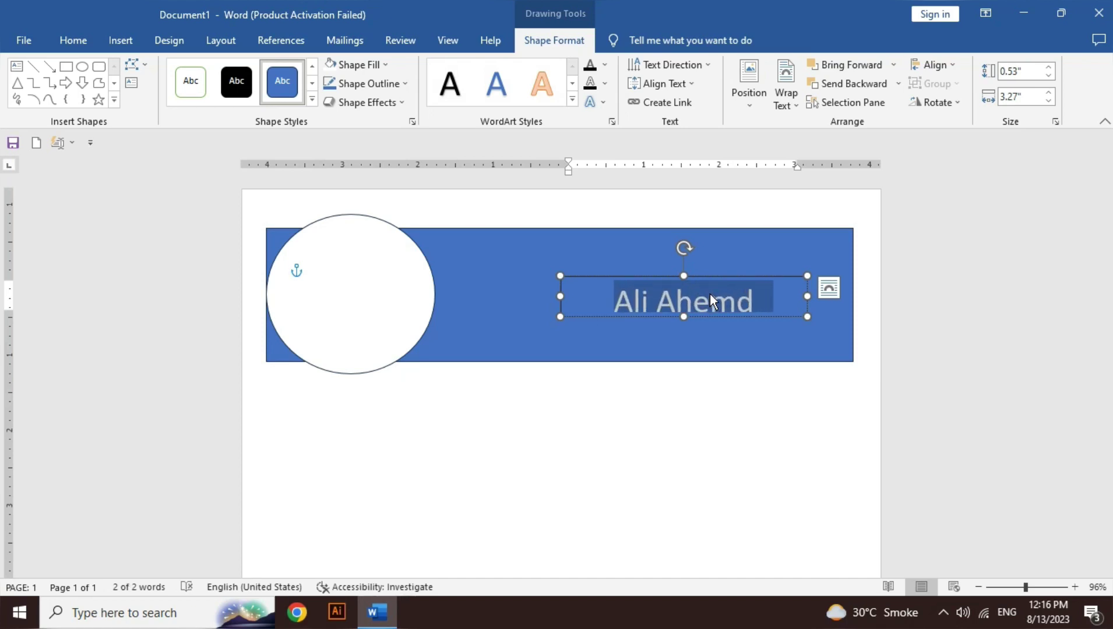
{"action": "mouse_move", "coordinate": [683, 315]}
{"action": "left_mouse_down"}
{"action": "mouse_move", "coordinate": [683, 326]}
{"action": "mouse_move", "coordinate": [715, 323]}
{"action": "mouse_move", "coordinate": [687, 312]}
{"action": "left_mouse_up"}
{"action": "left_click", "coordinate": [685, 292]}
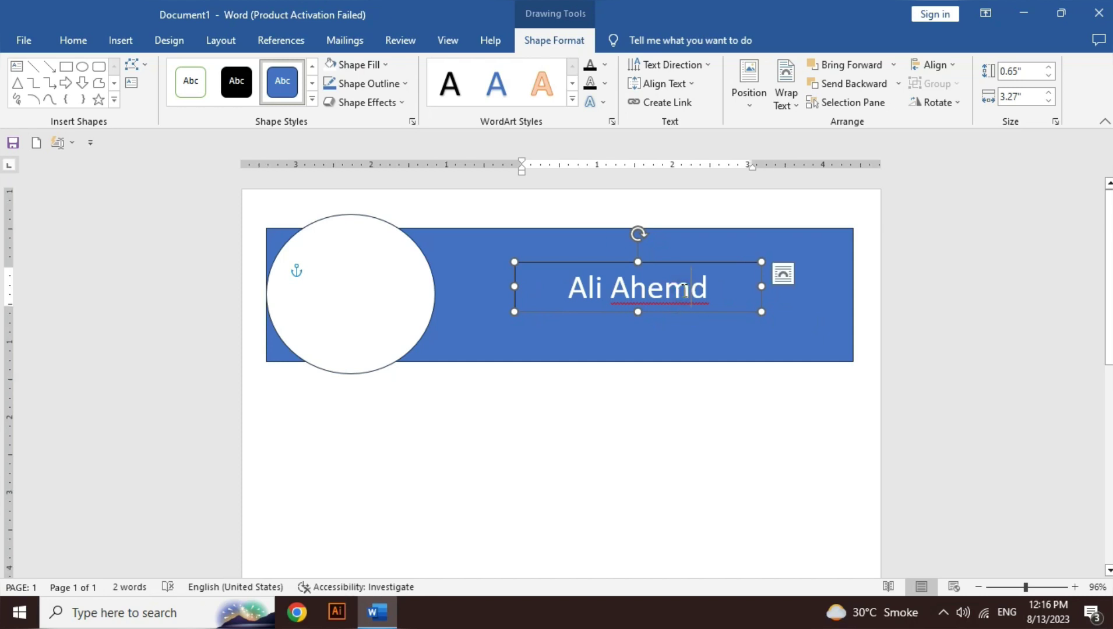
{"action": "left_click", "coordinate": [707, 291]}
Step: Fill the banner rectangle light gray and remove its outline
{"action": "left_click", "coordinate": [780, 362]}
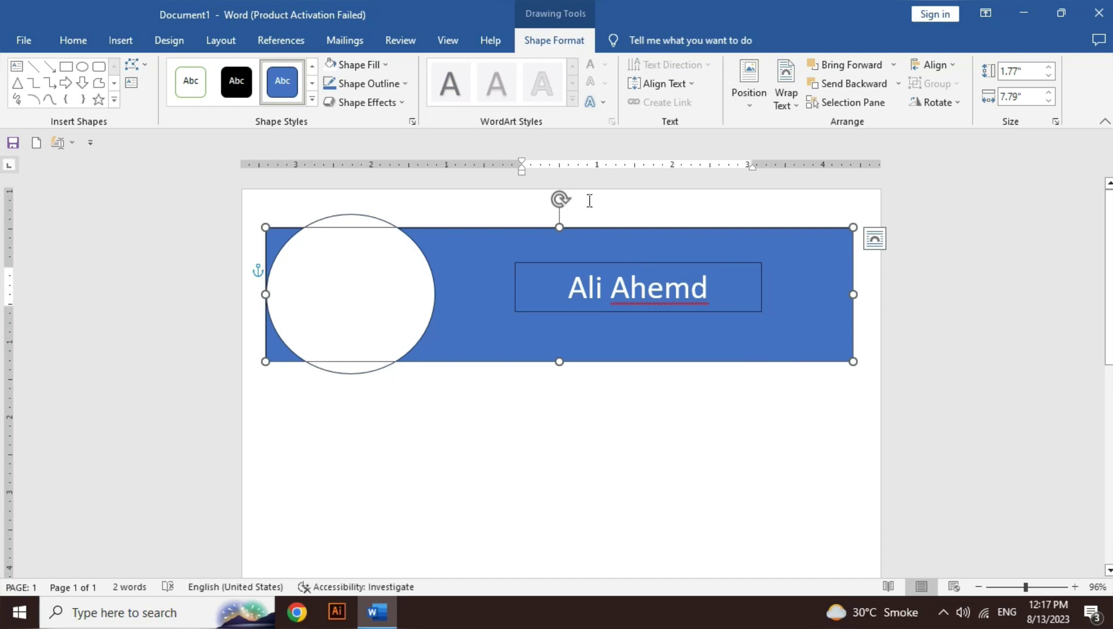
{"action": "left_click", "coordinate": [378, 64]}
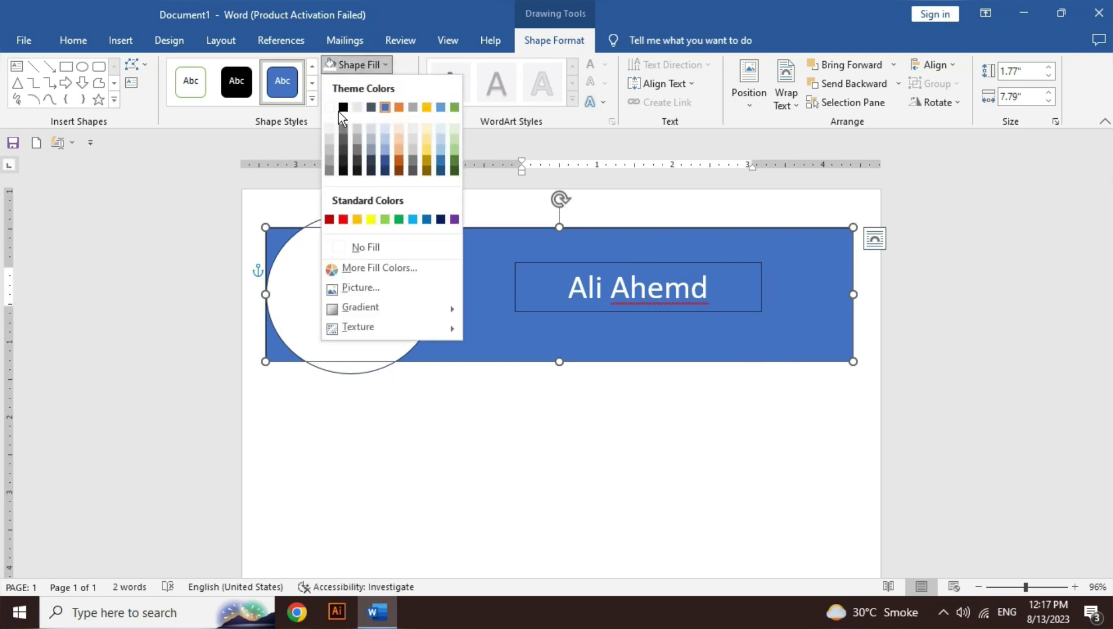
{"action": "left_click", "coordinate": [331, 151]}
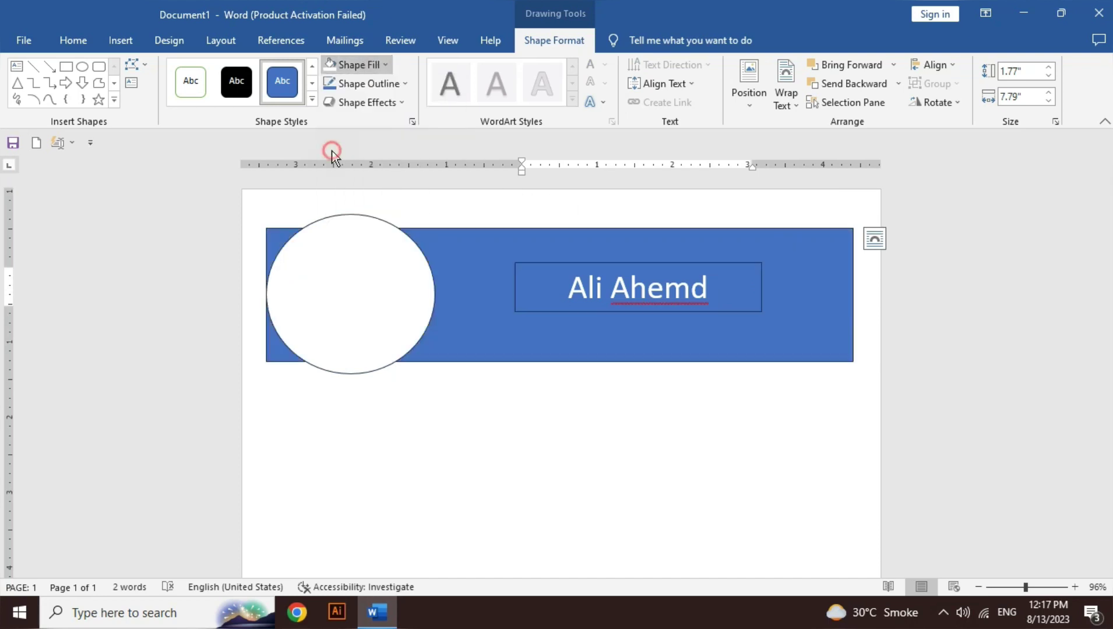
{"action": "left_click", "coordinate": [380, 87]}
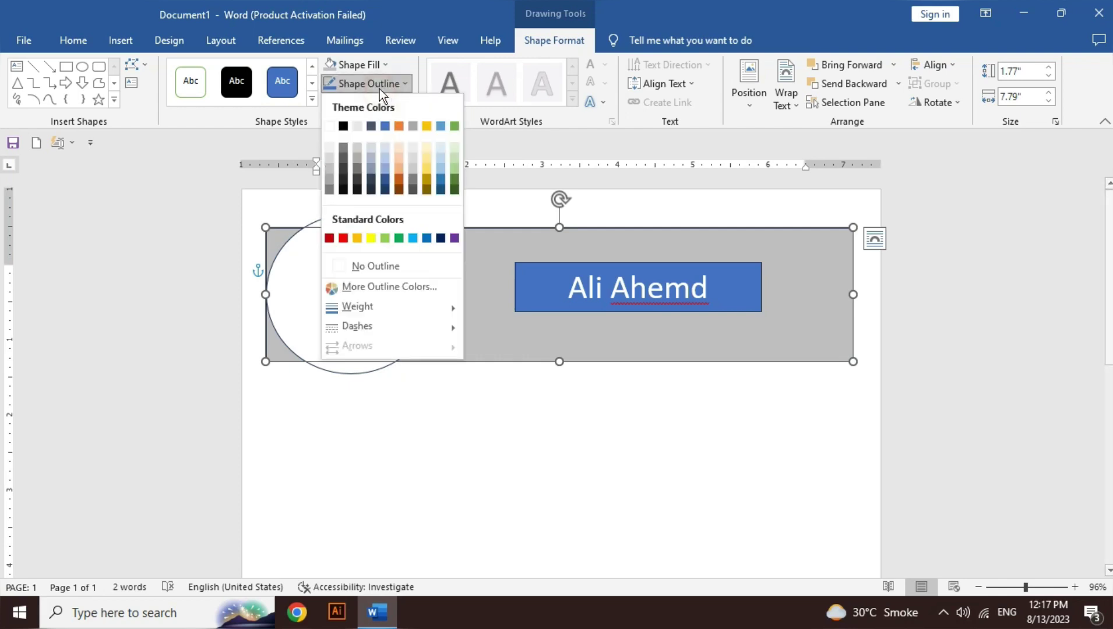
{"action": "left_click", "coordinate": [403, 272]}
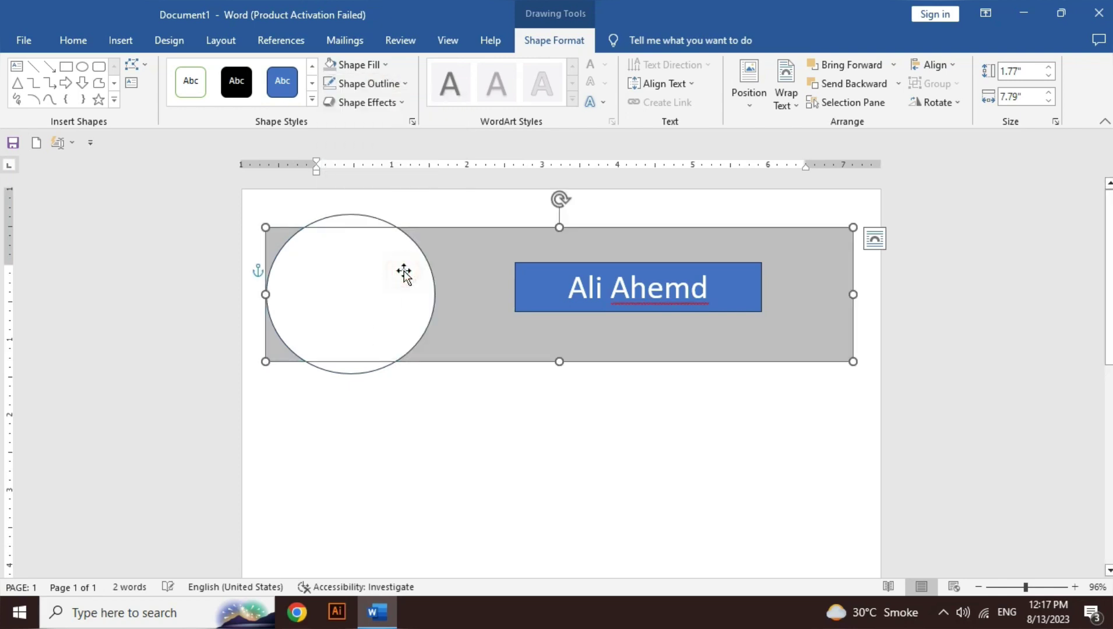
Step: Remove the white circle's outline
{"action": "left_click", "coordinate": [419, 274]}
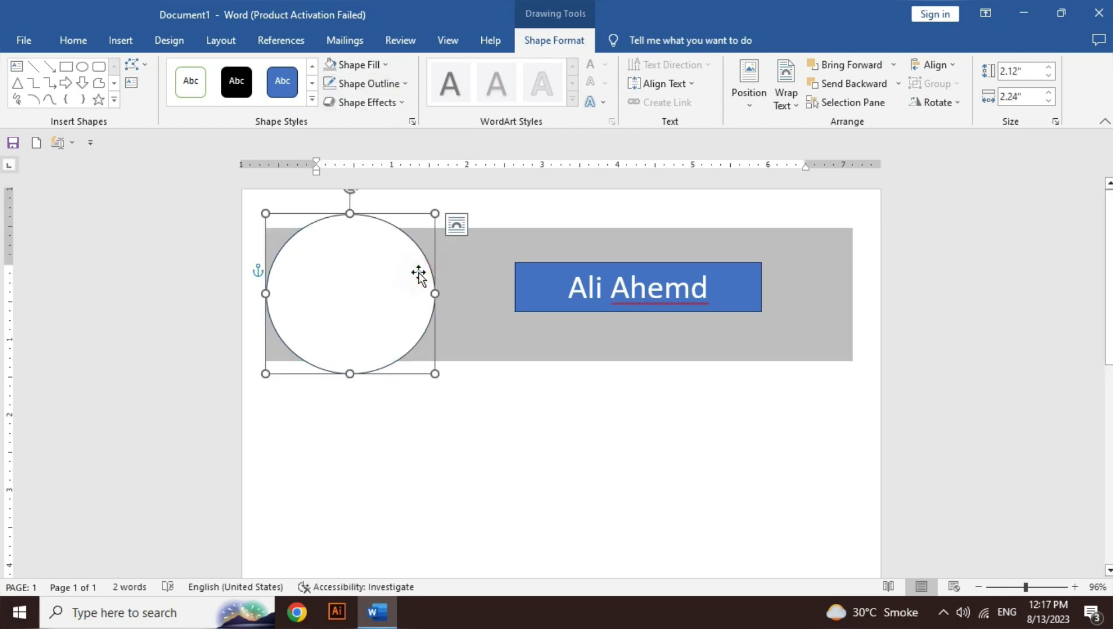
{"action": "left_click", "coordinate": [392, 85]}
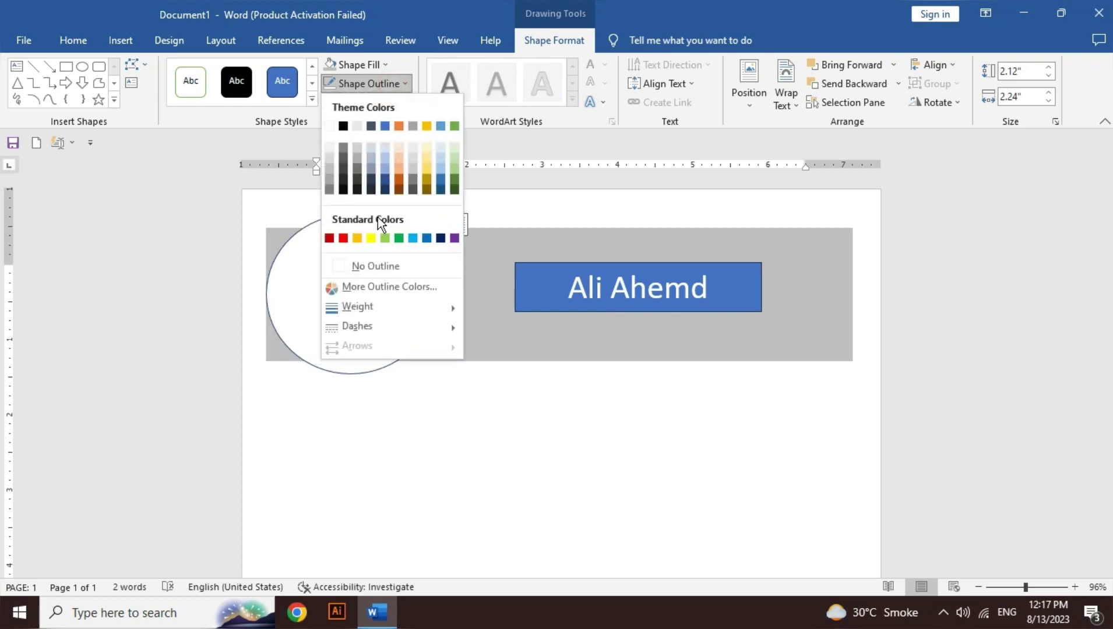
{"action": "left_click", "coordinate": [366, 270]}
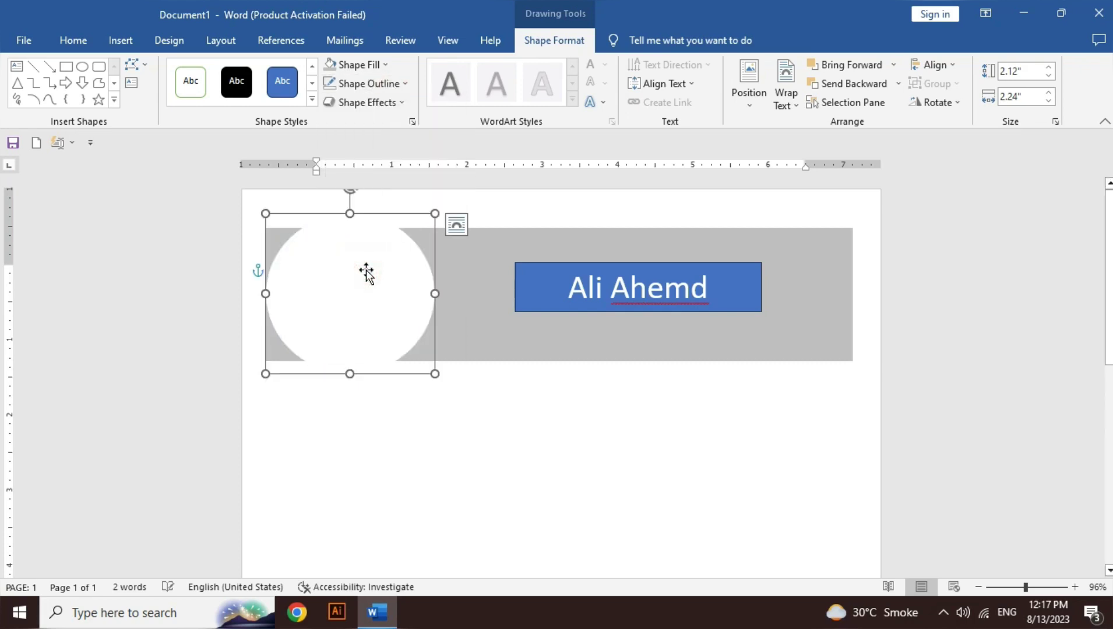
{"action": "left_click", "coordinate": [655, 303]}
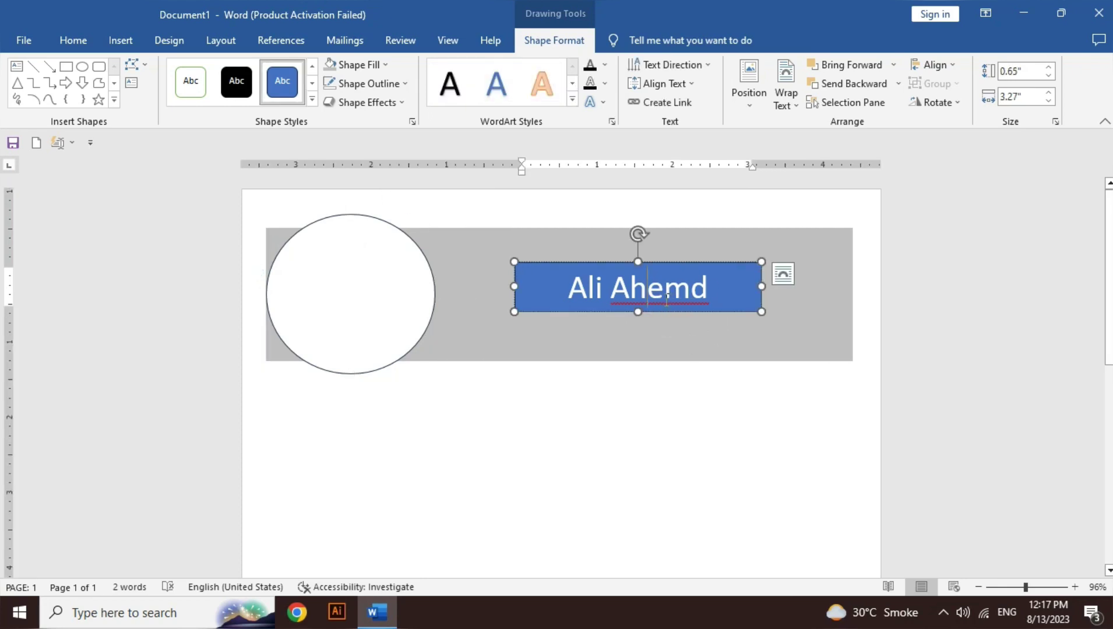
Step: Set the name box to No Fill and No Outline
{"action": "left_click", "coordinate": [381, 65]}
{"action": "left_click", "coordinate": [378, 246]}
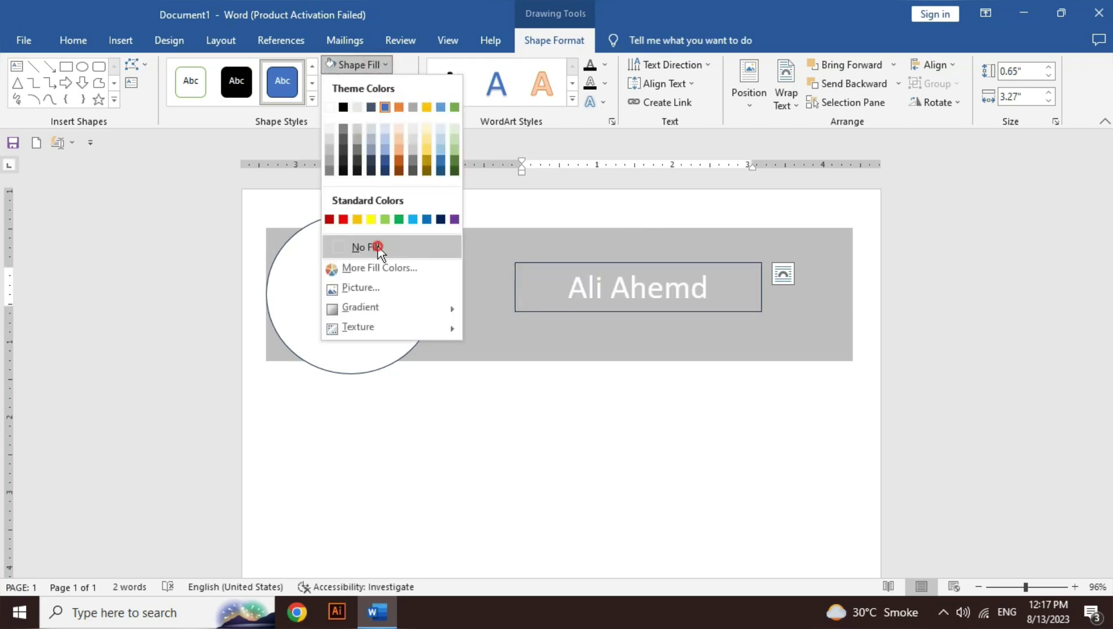
{"action": "left_click", "coordinate": [385, 84]}
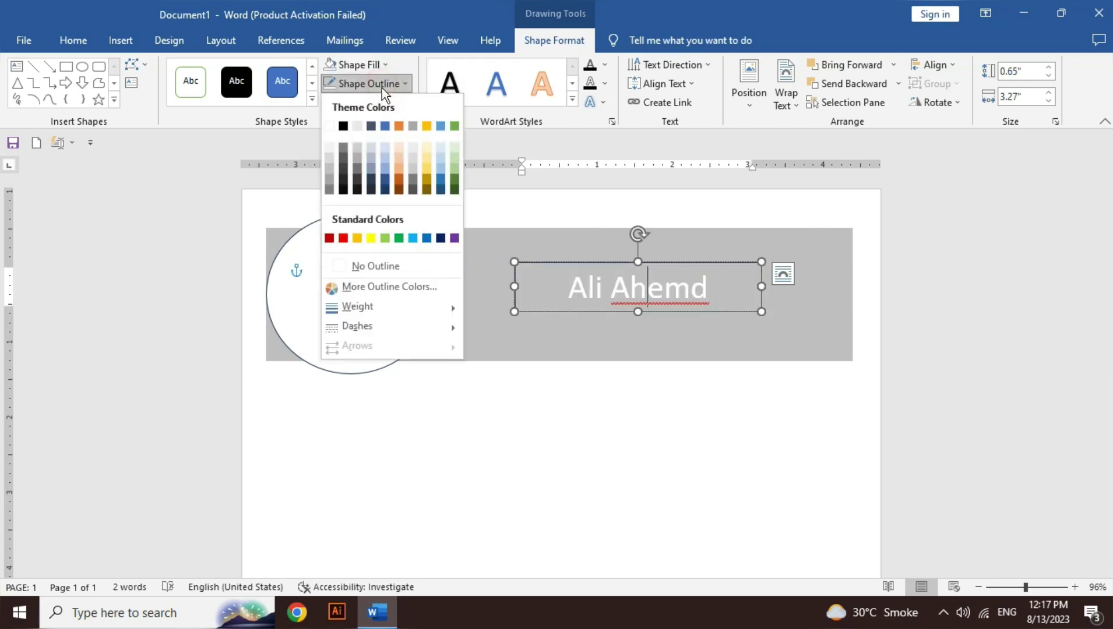
{"action": "left_click", "coordinate": [398, 267]}
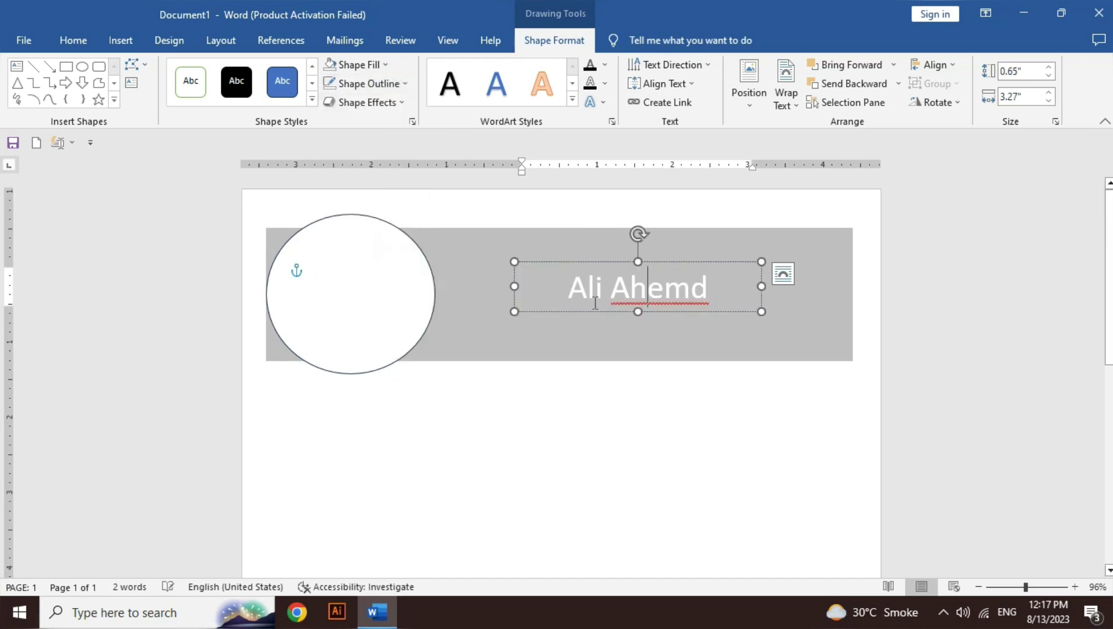
Step: Turn the name text black and increase its font size
{"action": "triple_click", "coordinate": [634, 295]}
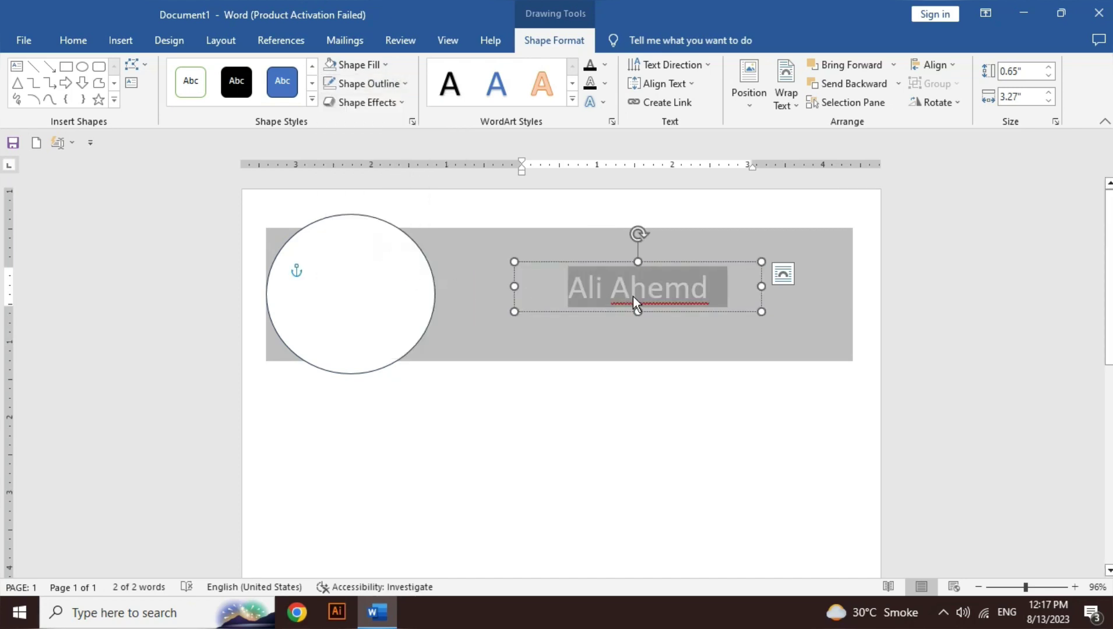
{"action": "left_click", "coordinate": [609, 67]}
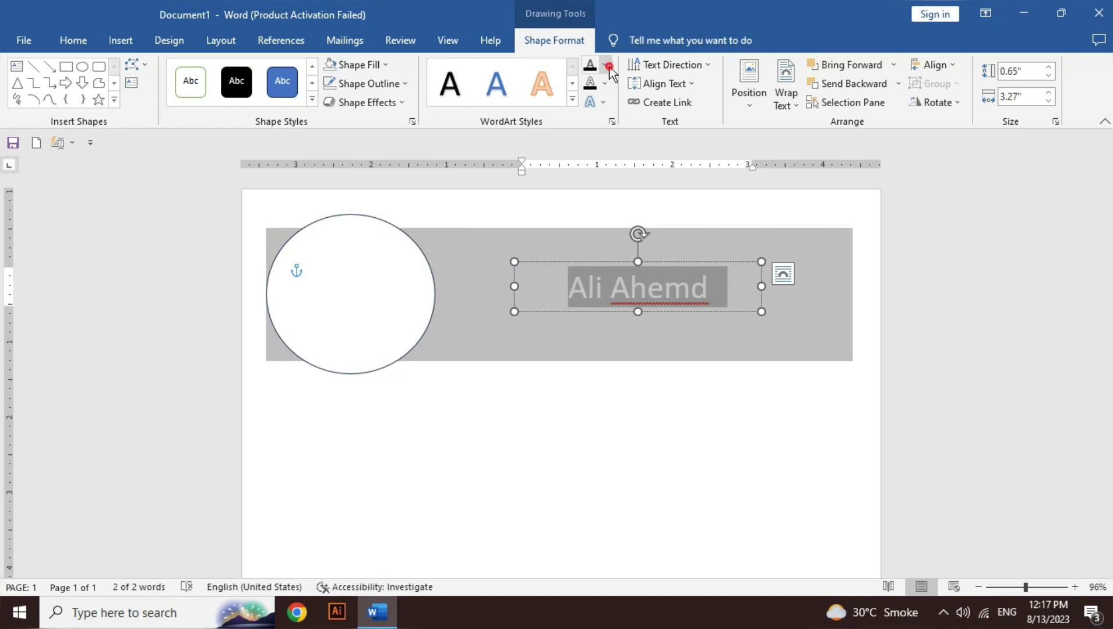
{"action": "left_click", "coordinate": [604, 130]}
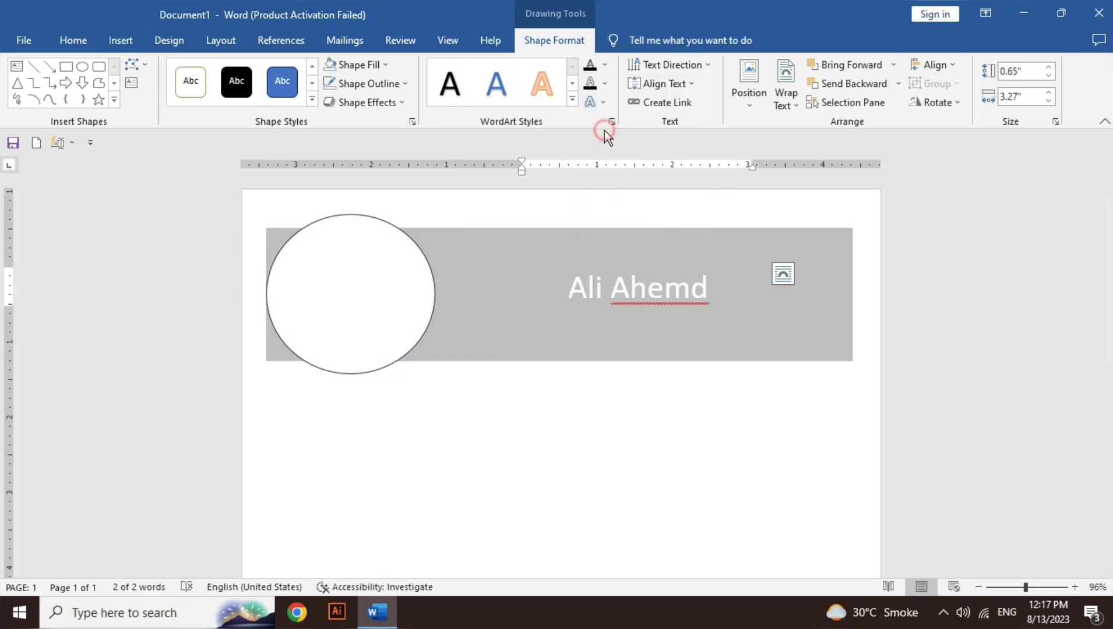
{"action": "triple_click", "coordinate": [616, 291]}
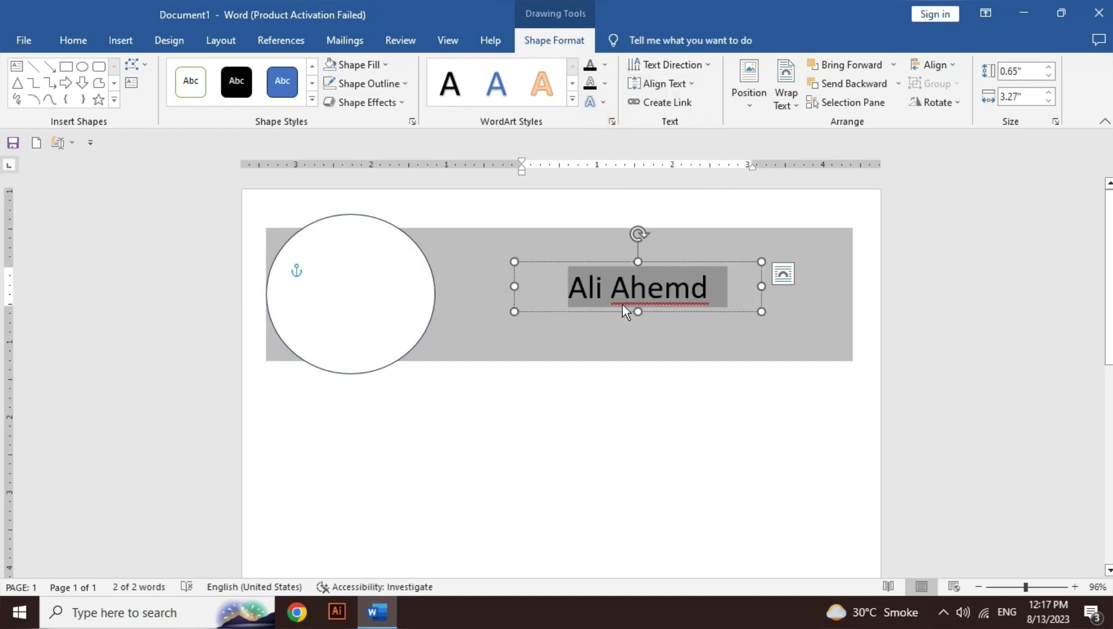
{"action": "key", "text": "ctrl+bracketright"}
{"action": "key", "text": "ctrl+bracketright"}
{"action": "key", "text": "ctrl+bracketright"}
{"action": "key", "text": "ctrl+bracketright"}
{"action": "key", "text": "ctrl+bracketright"}
{"action": "key", "text": "ctrl+bracketright"}
{"action": "key", "text": "ctrl+bracketright"}
{"action": "key", "text": "ctrl+bracketright"}
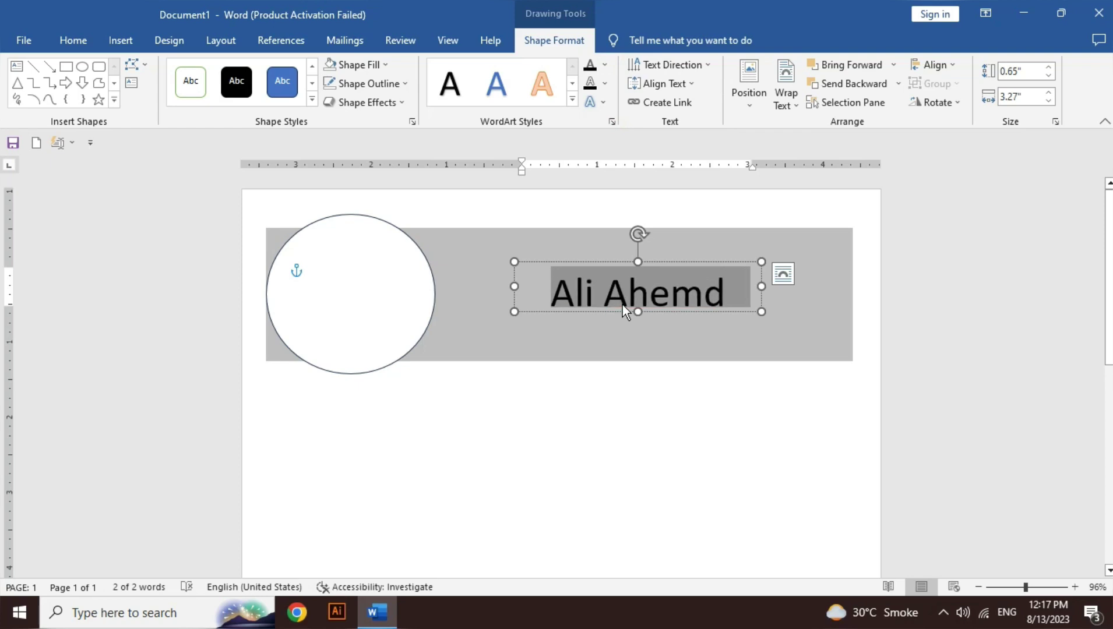
{"action": "left_click", "coordinate": [636, 312]}
{"action": "left_click", "coordinate": [123, 36]}
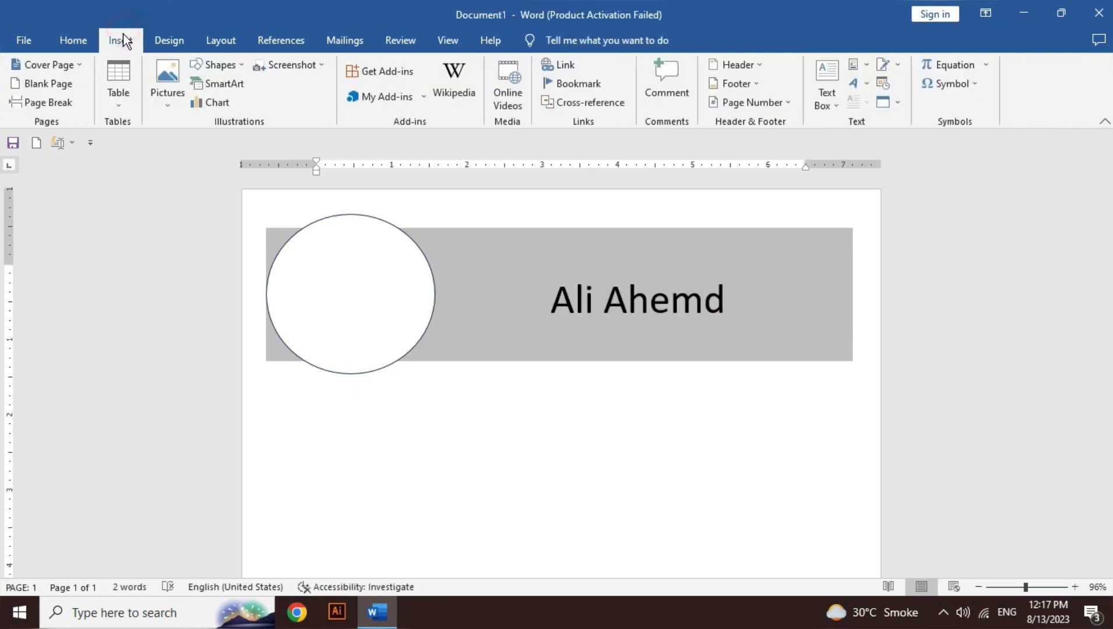
Step: Draw a 2.04"-wide rectangle below the circle, filled White, Background 1, Darker 35%, with no outline
{"action": "left_click", "coordinate": [217, 64]}
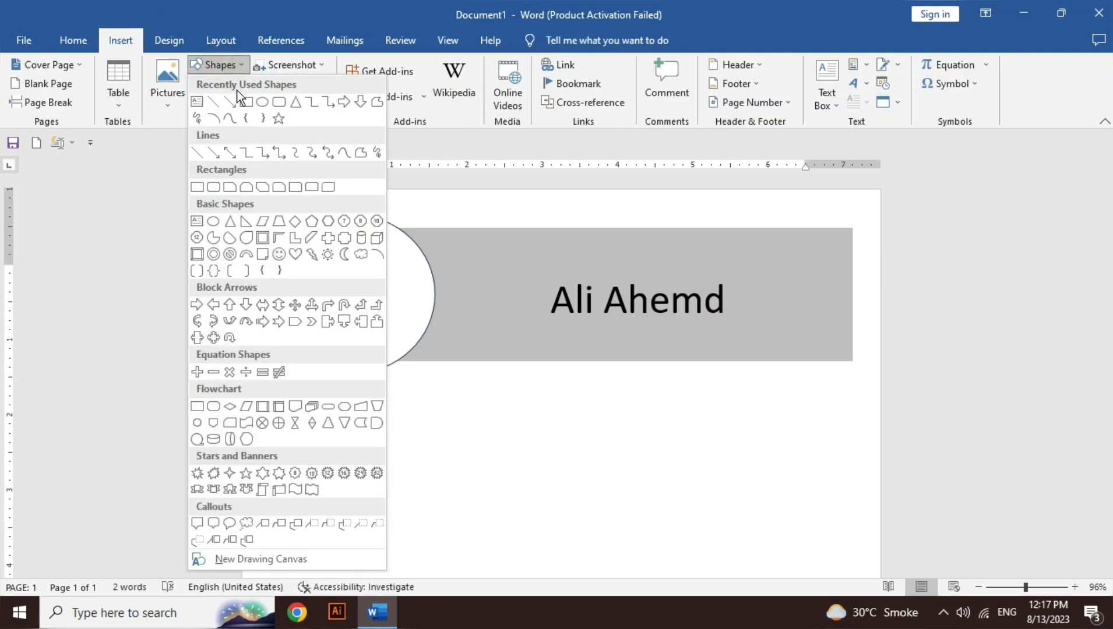
{"action": "left_click", "coordinate": [248, 102]}
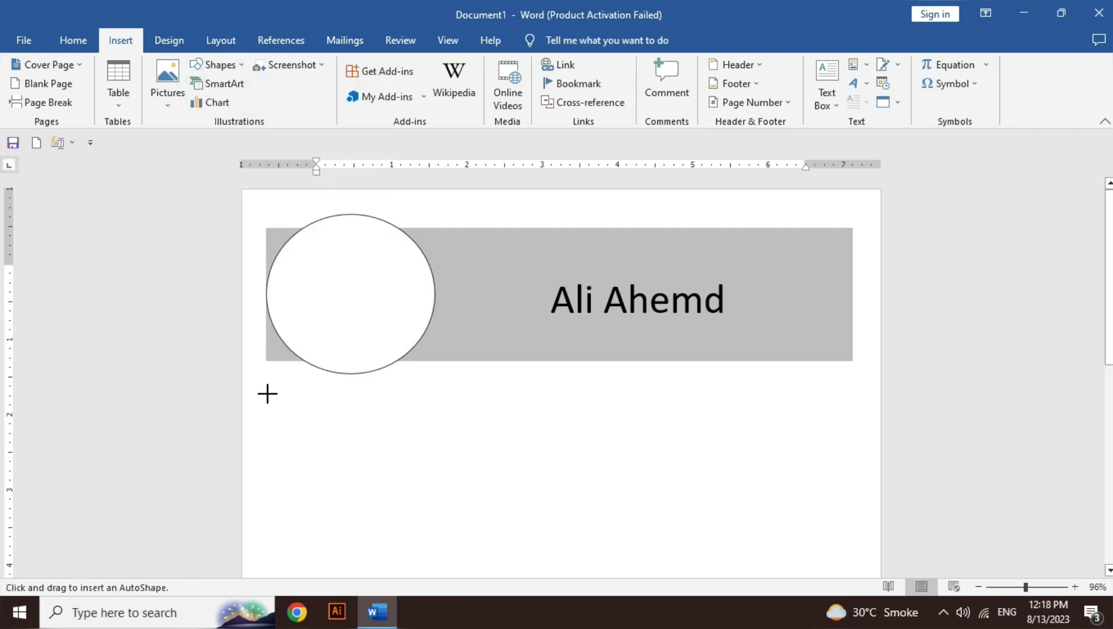
{"action": "mouse_move", "coordinate": [268, 393]}
{"action": "left_mouse_down"}
{"action": "mouse_move", "coordinate": [358, 428]}
{"action": "mouse_move", "coordinate": [420, 427]}
{"action": "left_mouse_up"}
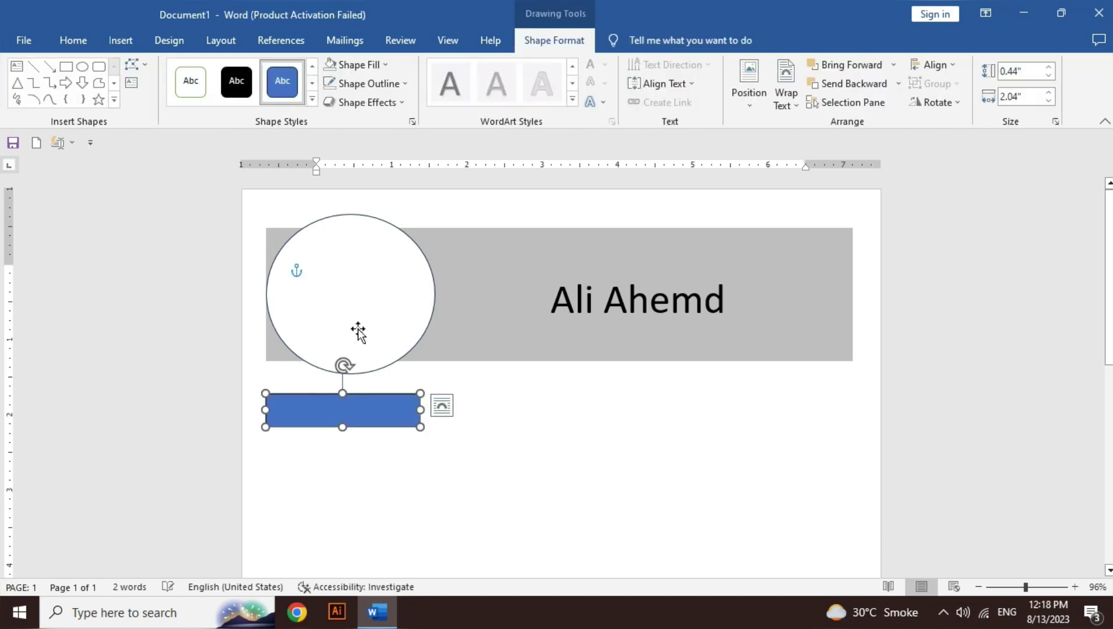
{"action": "left_click", "coordinate": [358, 68]}
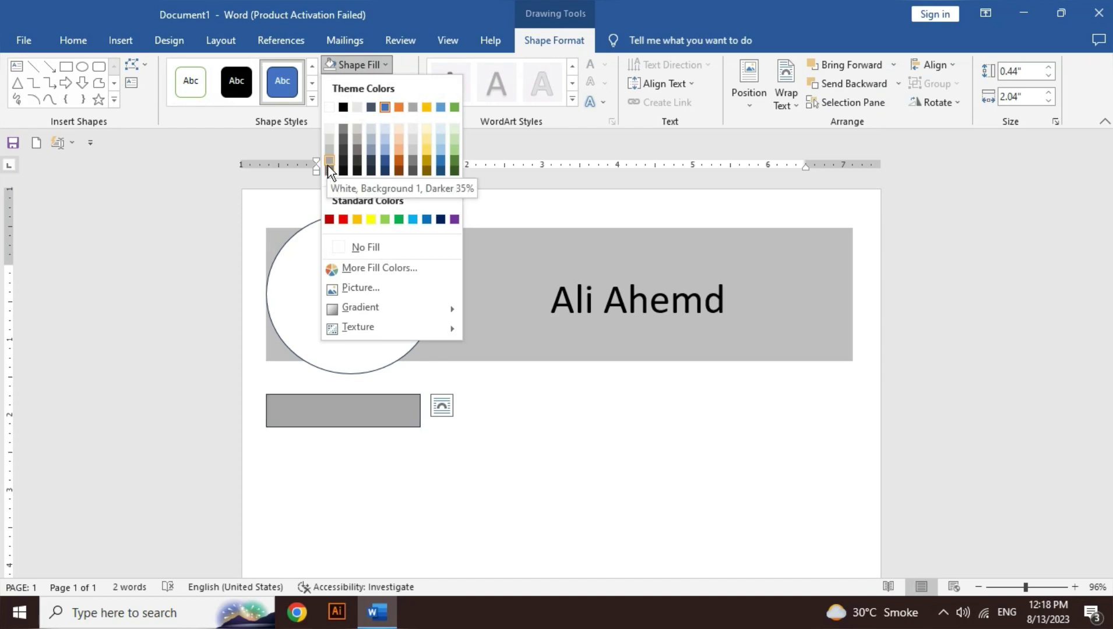
{"action": "left_click", "coordinate": [328, 164]}
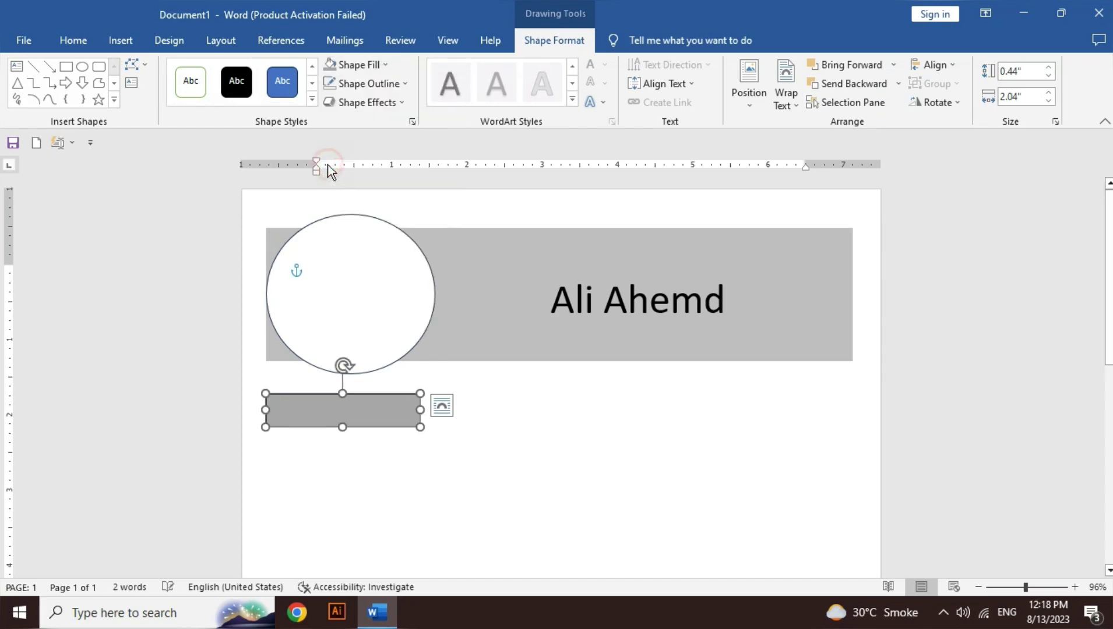
{"action": "left_click", "coordinate": [385, 87]}
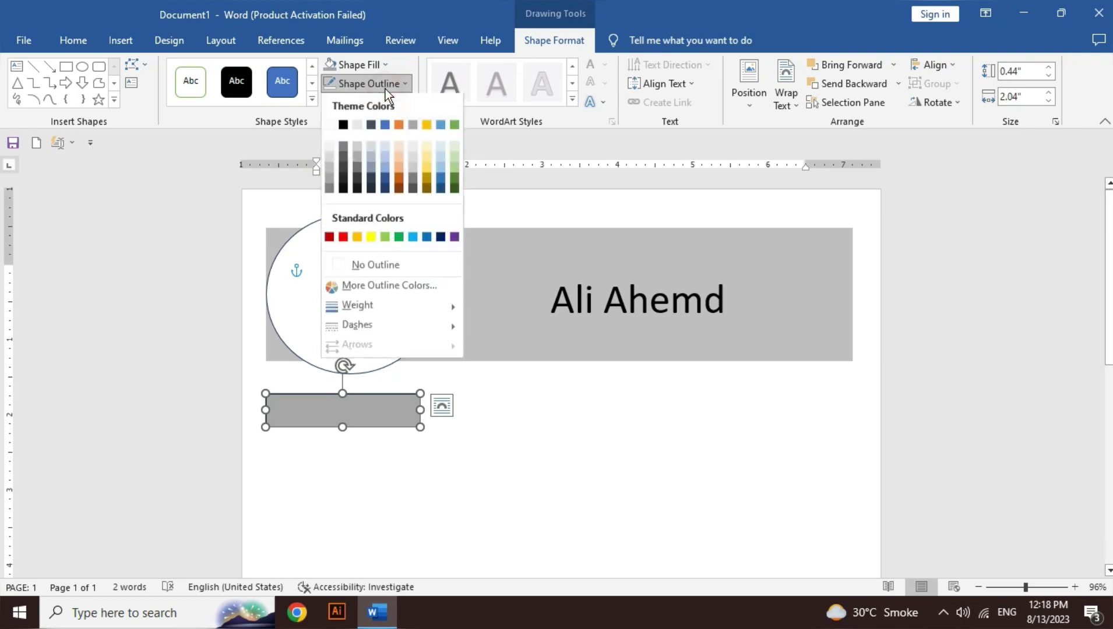
{"action": "left_click", "coordinate": [398, 263]}
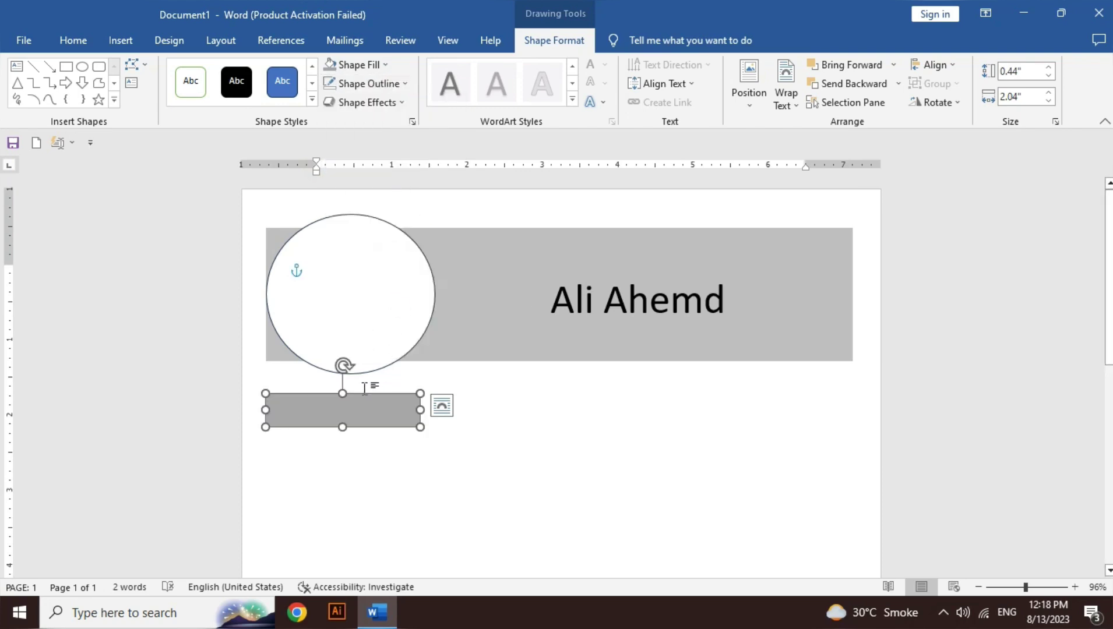
Step: Type PROFILE in the gray box, centre it vertically and enlarge the text
{"action": "left_click", "coordinate": [365, 391]}
{"action": "type", "text": "PROFIL"}
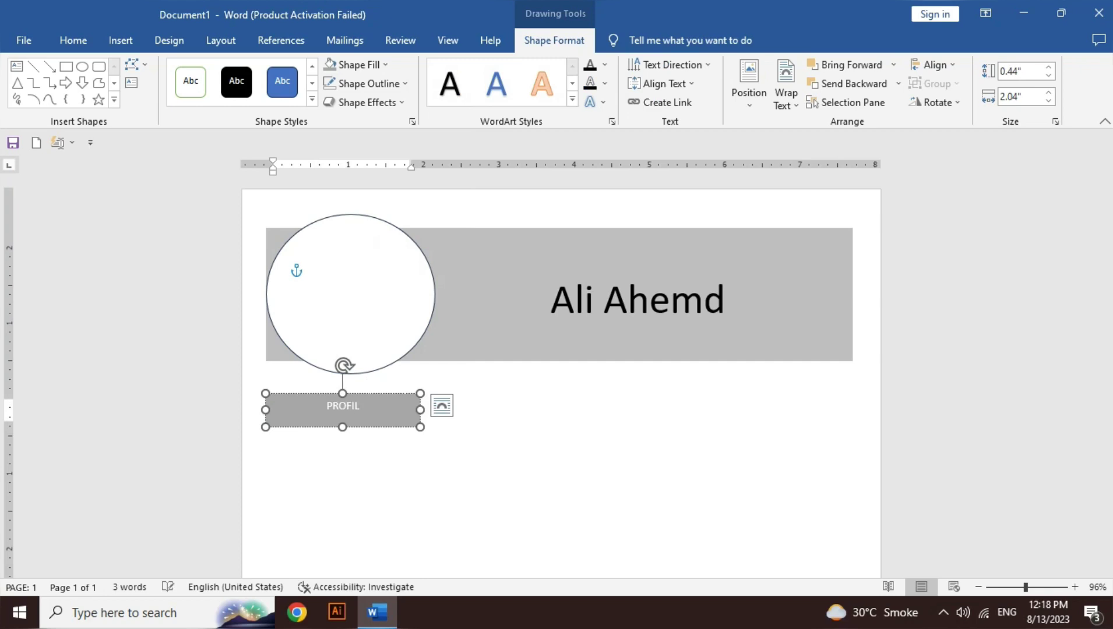
{"action": "type", "text": "E"}
{"action": "double_click", "coordinate": [362, 422]}
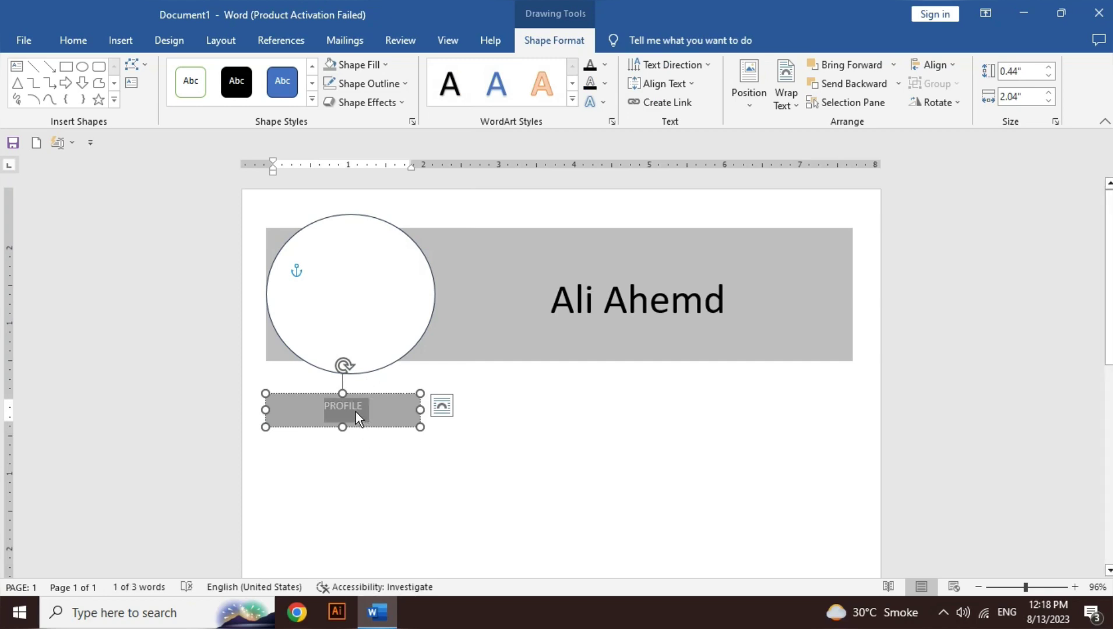
{"action": "left_click", "coordinate": [676, 85]}
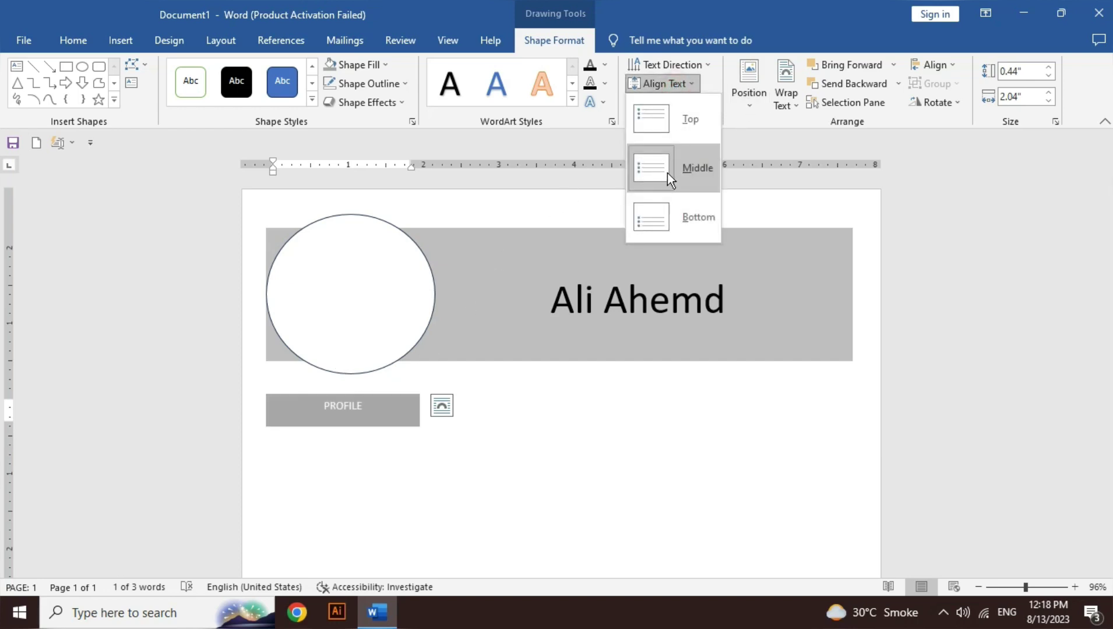
{"action": "left_click", "coordinate": [667, 173]}
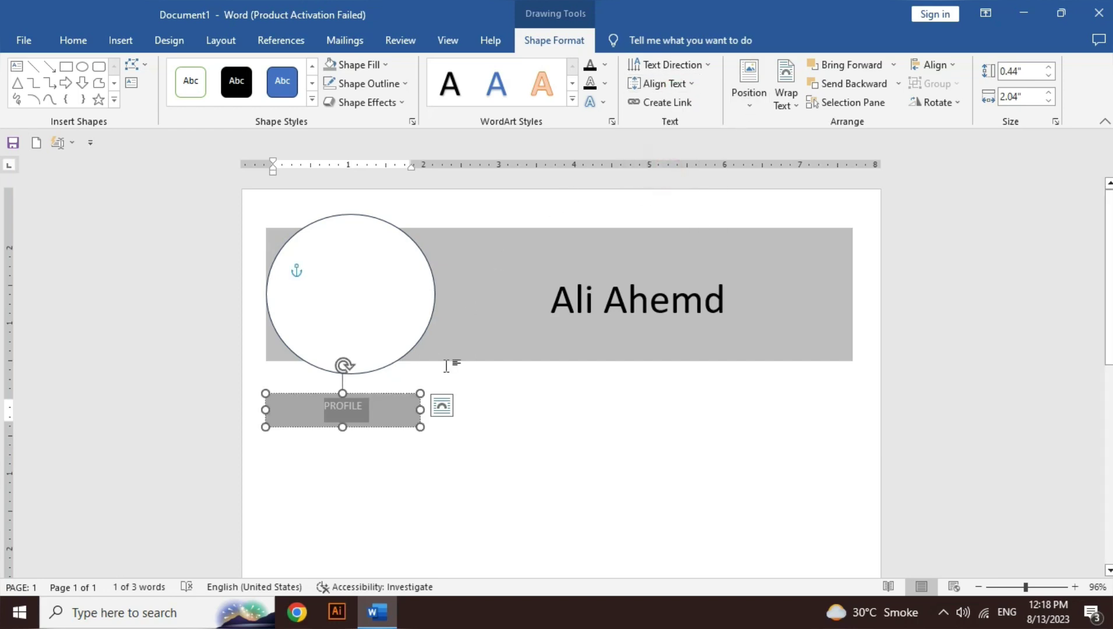
{"action": "key", "text": "ctrl+bracketright"}
{"action": "key", "text": "ctrl+bracketright"}
{"action": "key", "text": "ctrl+bracketright"}
{"action": "key", "text": "ctrl+bracketright"}
{"action": "key", "text": "ctrl+bracketright"}
{"action": "key", "text": "ctrl+bracketright"}
{"action": "key", "text": "ctrl+bracketright"}
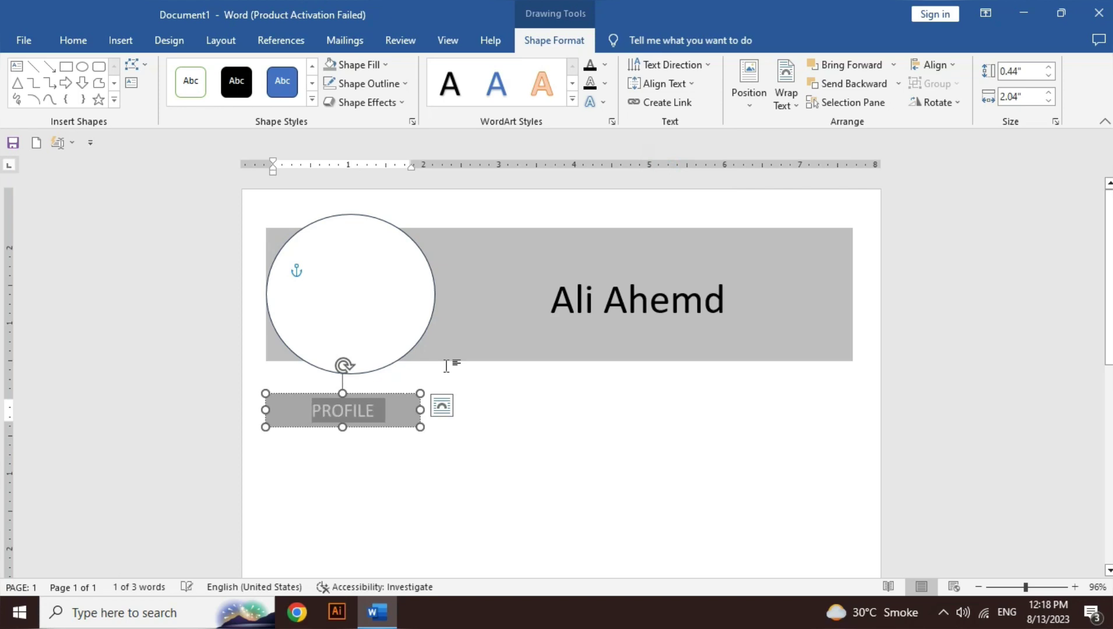
{"action": "key", "text": "ctrl+bracketright"}
{"action": "key", "text": "ctrl+bracketright"}
{"action": "key", "text": "ctrl+bracketright"}
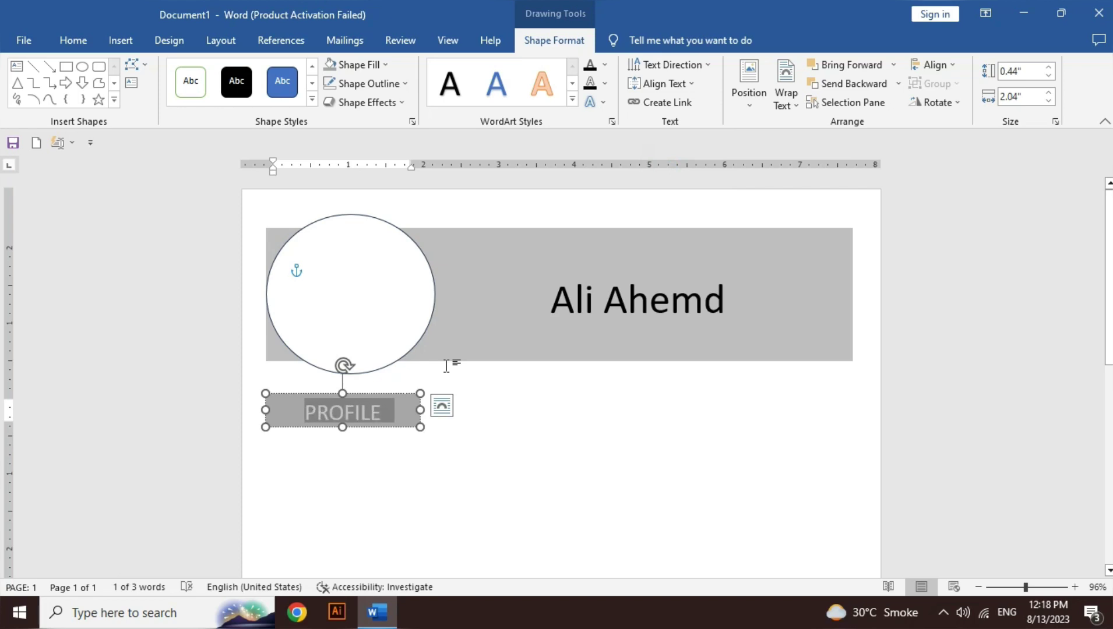
{"action": "key", "text": "ctrl+bracketleft"}
{"action": "key", "text": "ctrl+bracketleft"}
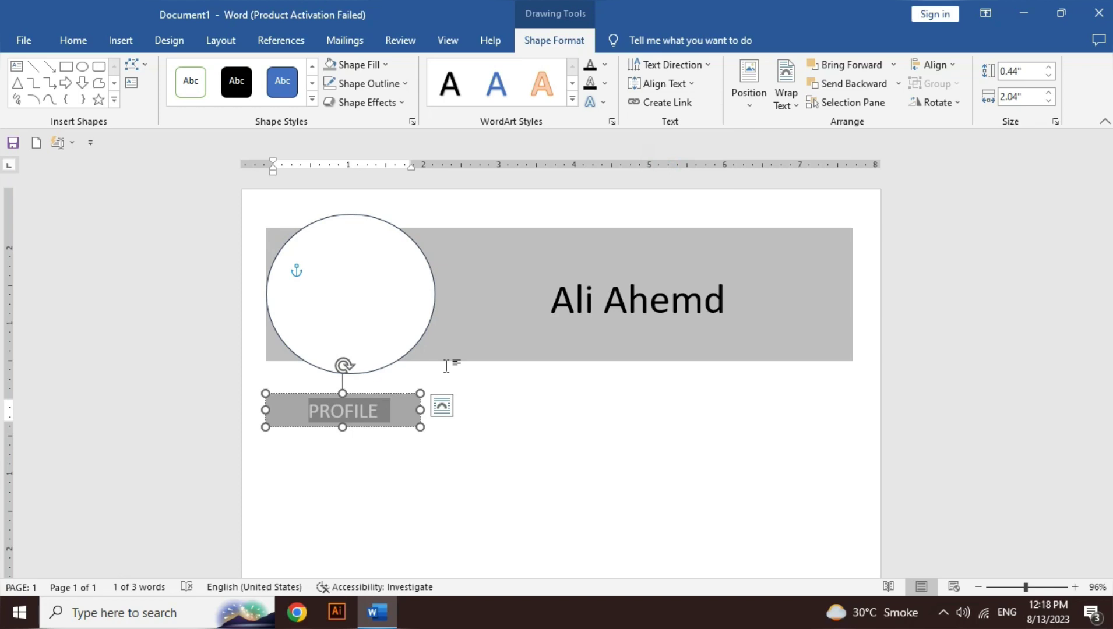
{"action": "key", "text": "Escape"}
{"action": "left_click", "coordinate": [65, 67]}
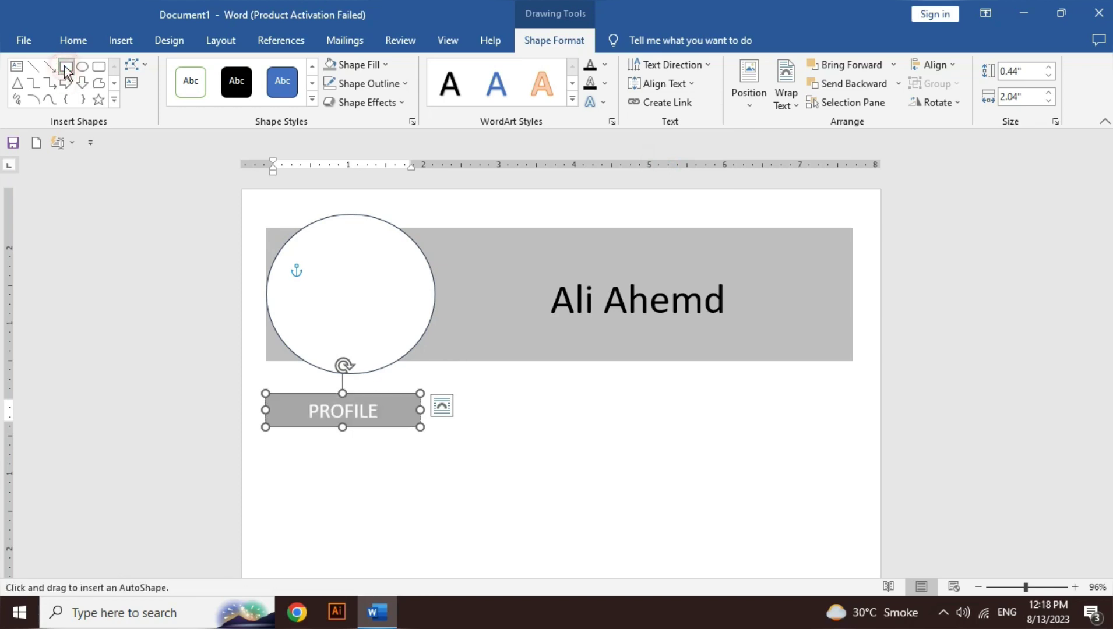
Step: Draw a box under PROFILE and fill it with a justified =rand(1) sample paragraph
{"action": "scroll", "coordinate": [1103, 260], "scroll_direction": "down", "scroll_amount": 1}
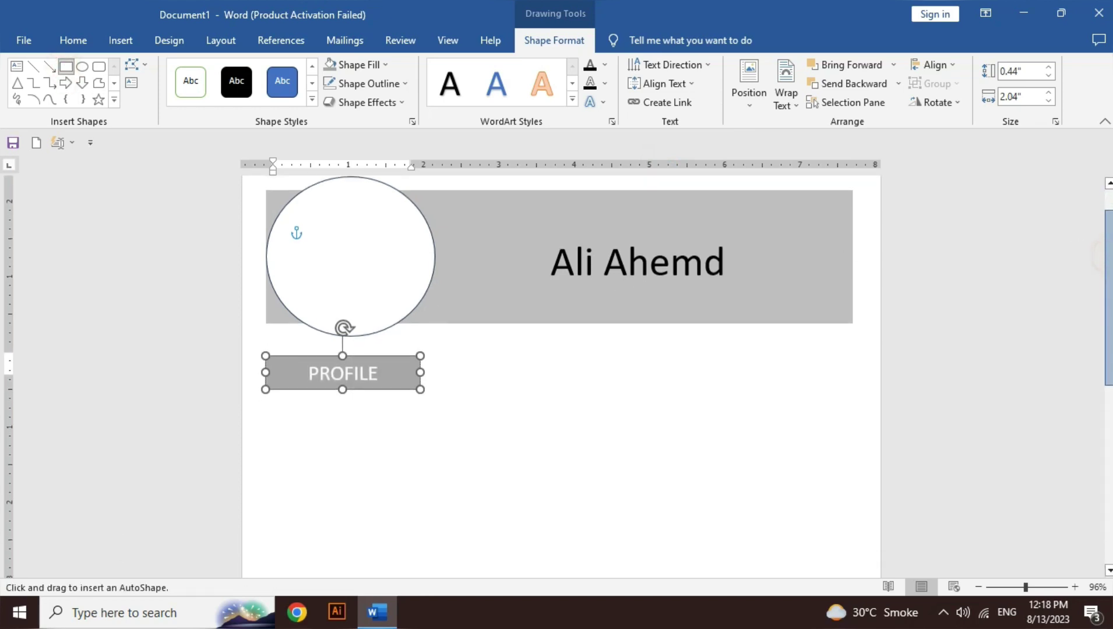
{"action": "scroll", "coordinate": [1103, 259], "scroll_direction": "down", "scroll_amount": 4}
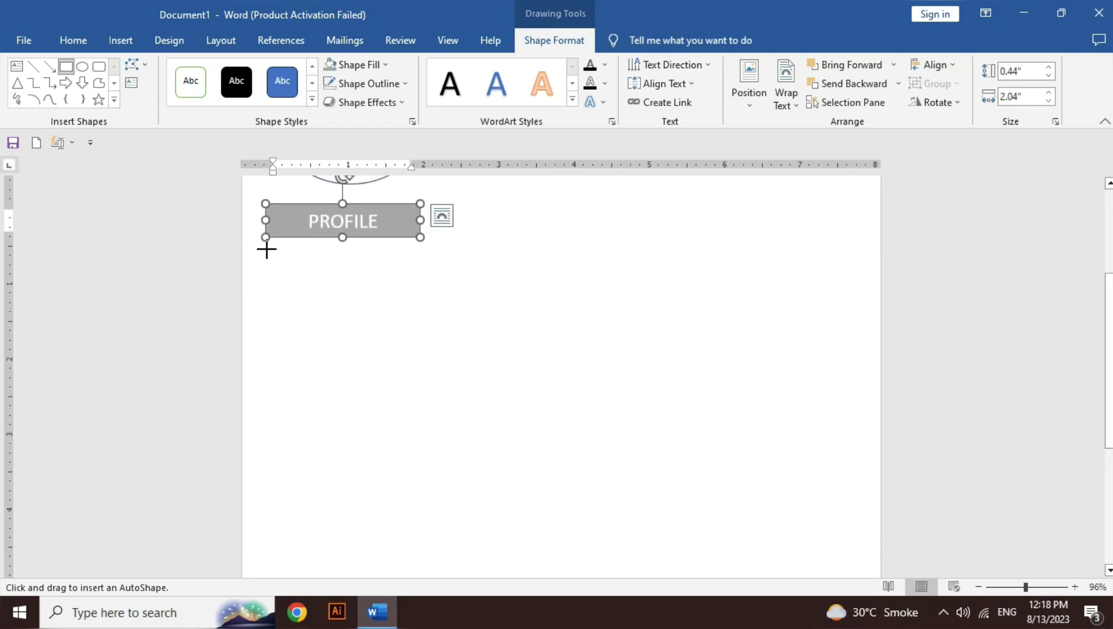
{"action": "mouse_move", "coordinate": [266, 250]}
{"action": "left_mouse_down"}
{"action": "mouse_move", "coordinate": [397, 380]}
{"action": "mouse_move", "coordinate": [421, 436]}
{"action": "left_mouse_up"}
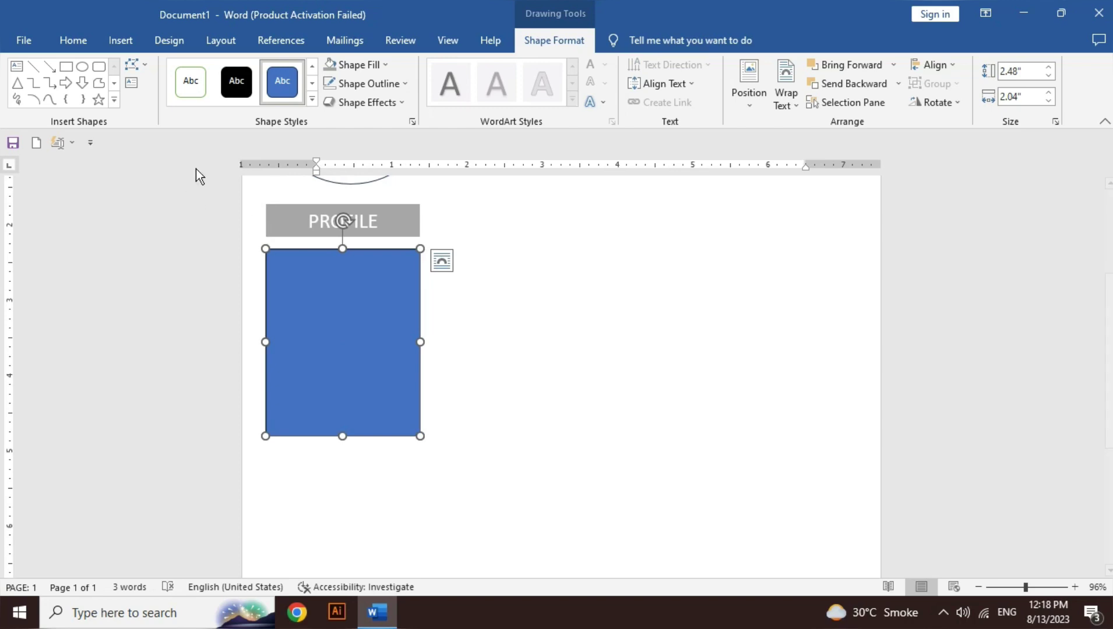
{"action": "left_click", "coordinate": [319, 317]}
{"action": "type", "text": "[rand"}
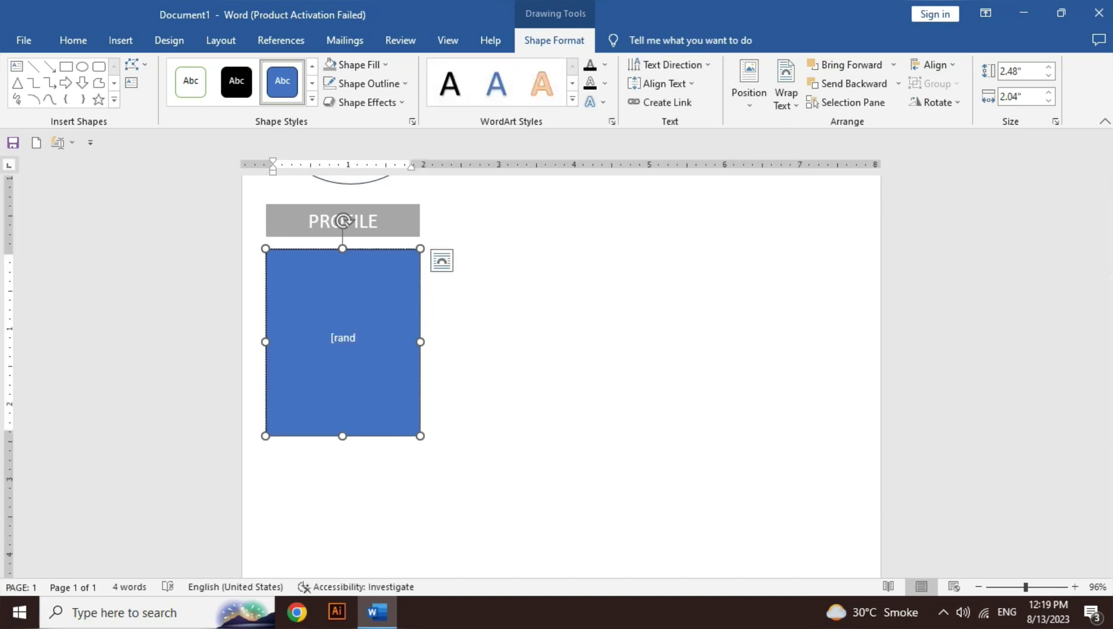
{"action": "key", "text": "BackSpace"}
{"action": "key", "text": "BackSpace"}
{"action": "key", "text": "BackSpace"}
{"action": "key", "text": "BackSpace"}
{"action": "type", "text": "rand()1"}
{"action": "key", "text": "Return"}
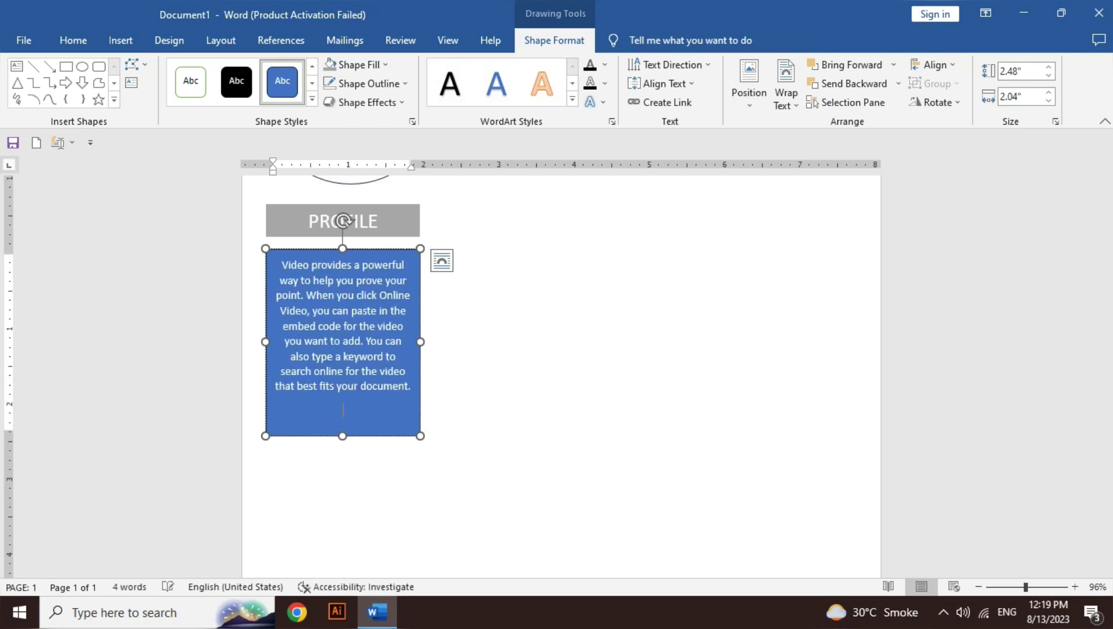
{"action": "key", "text": "ctrl+a"}
{"action": "key", "text": "ctrl+l"}
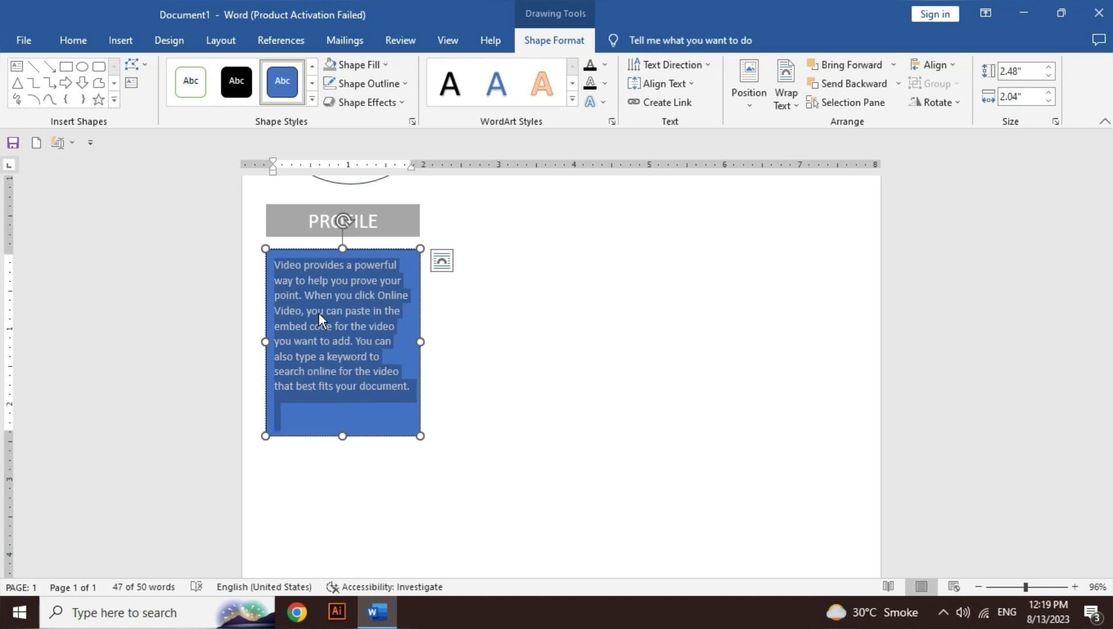
{"action": "key", "text": "ctrl+j"}
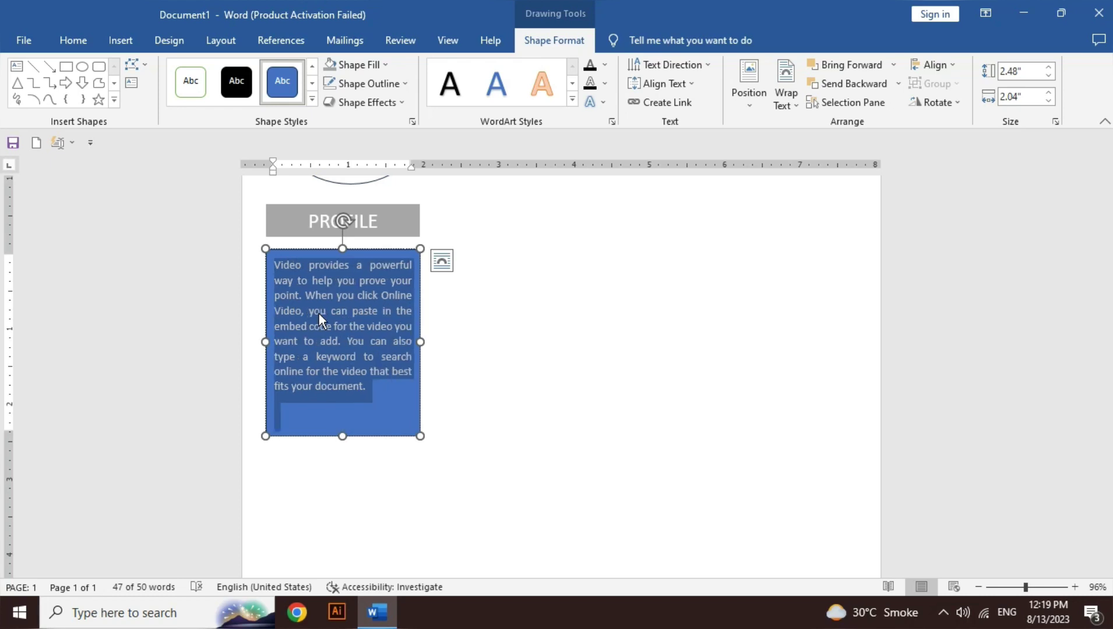
Step: Make the paragraph text black, shorten the box, and remove its fill and outline
{"action": "left_click", "coordinate": [606, 66]}
{"action": "left_click", "coordinate": [604, 132]}
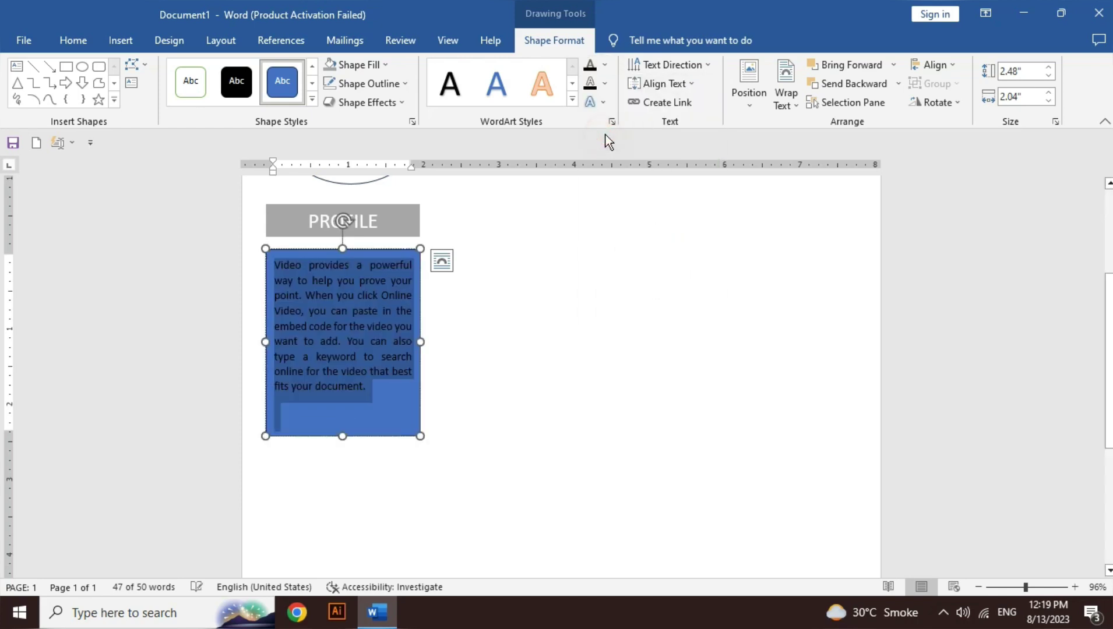
{"action": "left_click_drag", "start_coordinate": [343, 435], "coordinate": [341, 394]}
{"action": "left_click", "coordinate": [378, 65]}
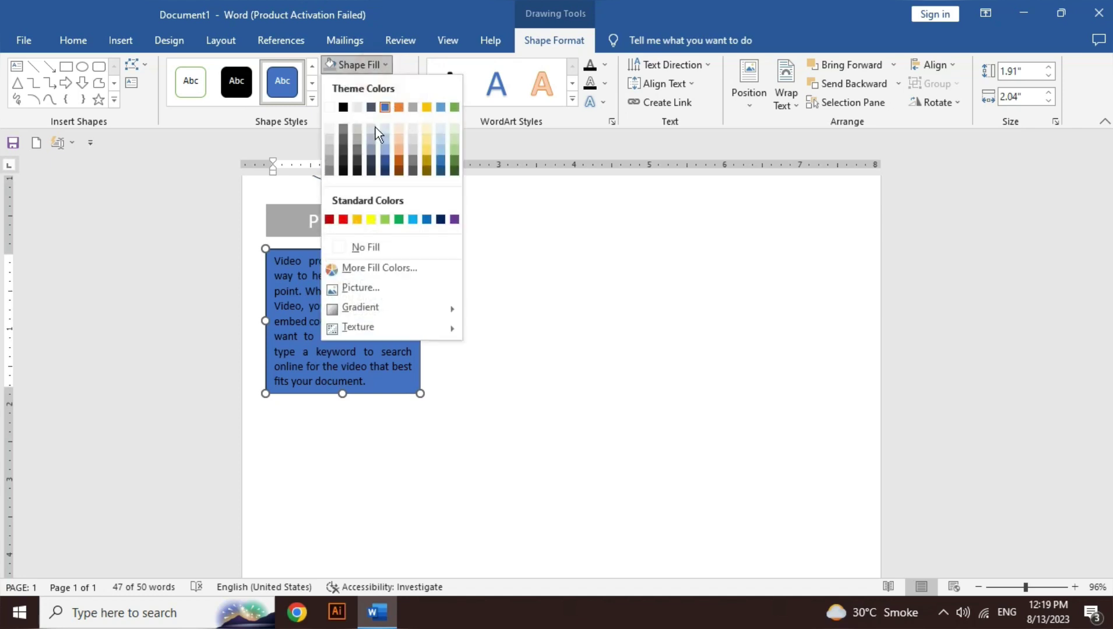
{"action": "left_click", "coordinate": [378, 248]}
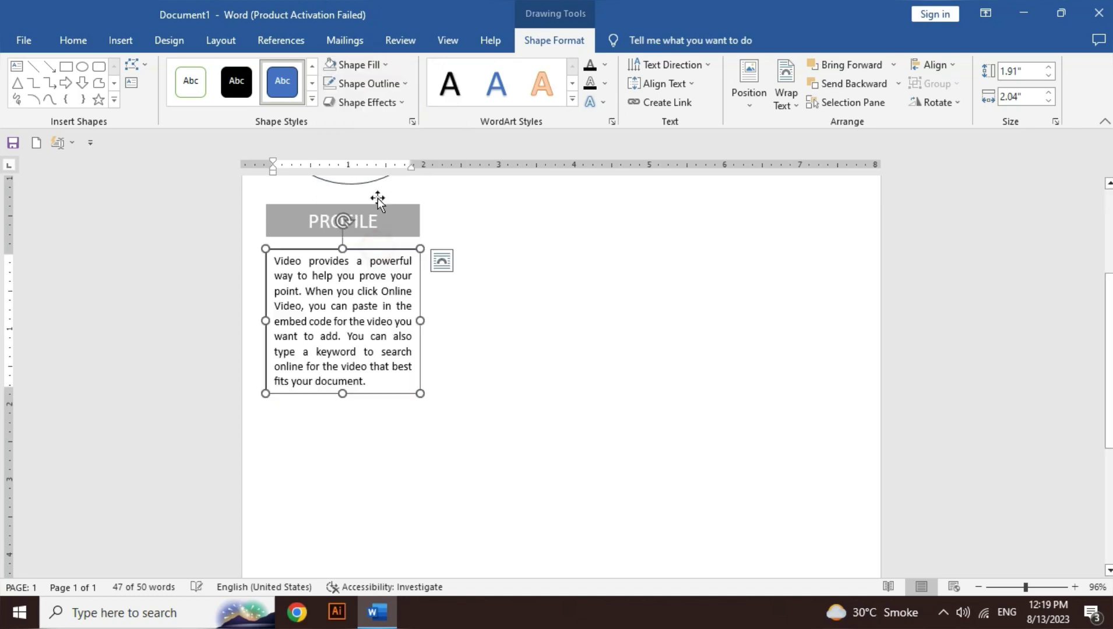
{"action": "left_click", "coordinate": [381, 86]}
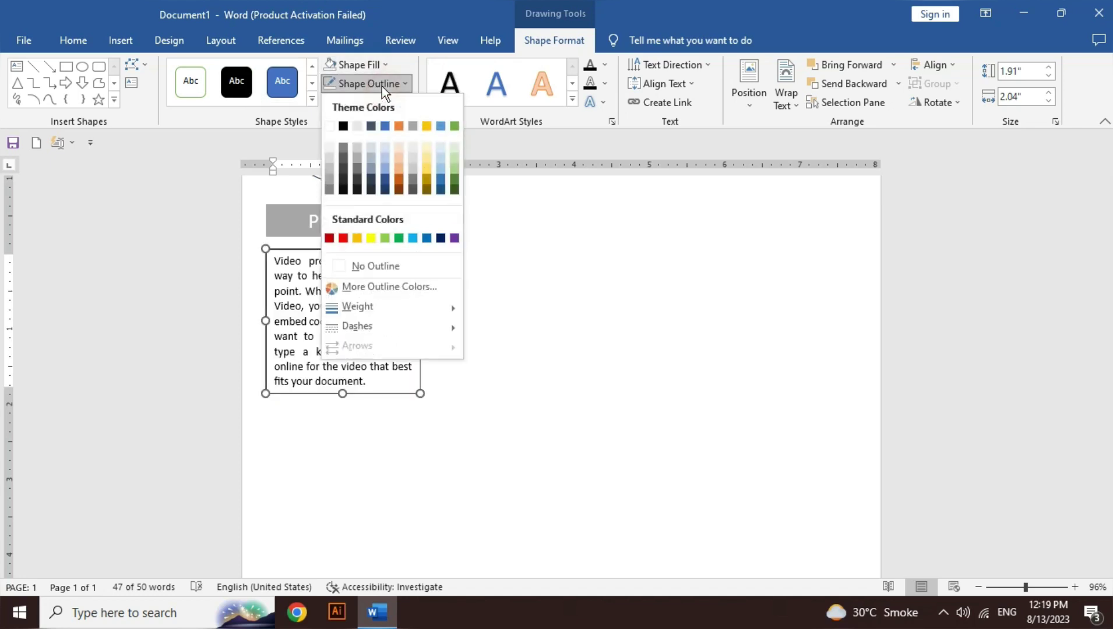
{"action": "left_click", "coordinate": [363, 268]}
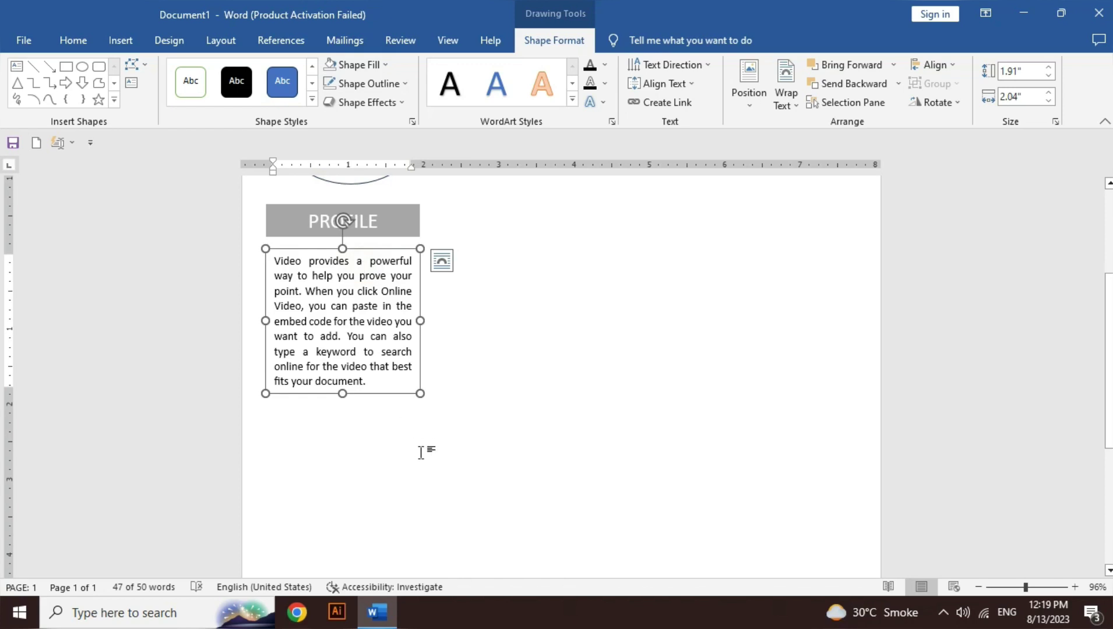
{"action": "left_click", "coordinate": [287, 235]}
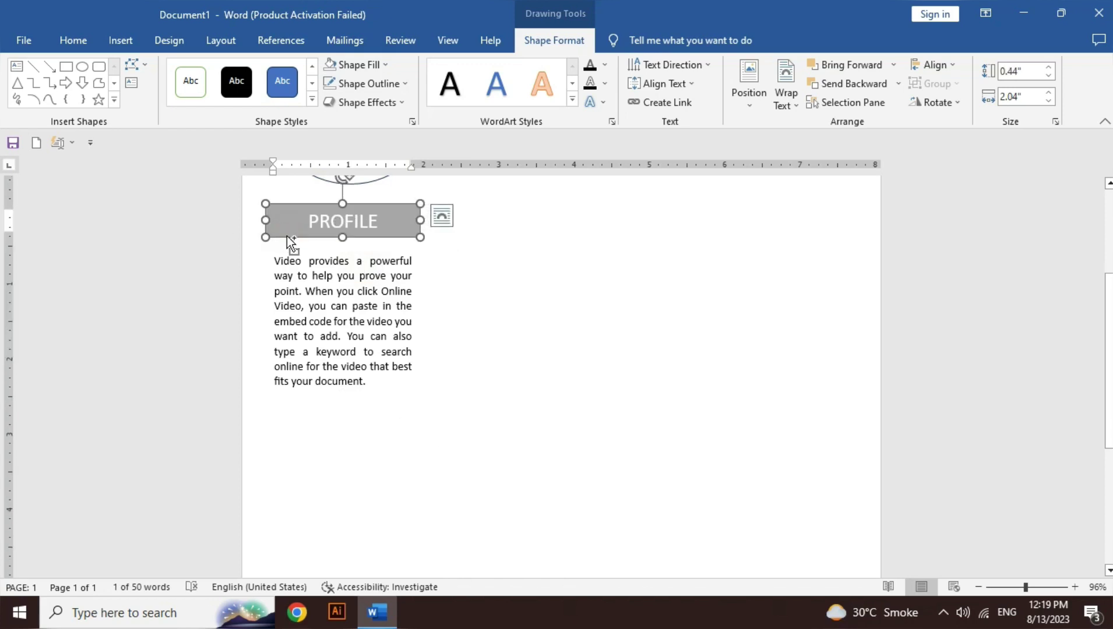
Step: Copy the PROFILE heading below the paragraph and change its text to SKILL
{"action": "key", "text": "ctrl+c"}
{"action": "key", "text": "ctrl+v"}
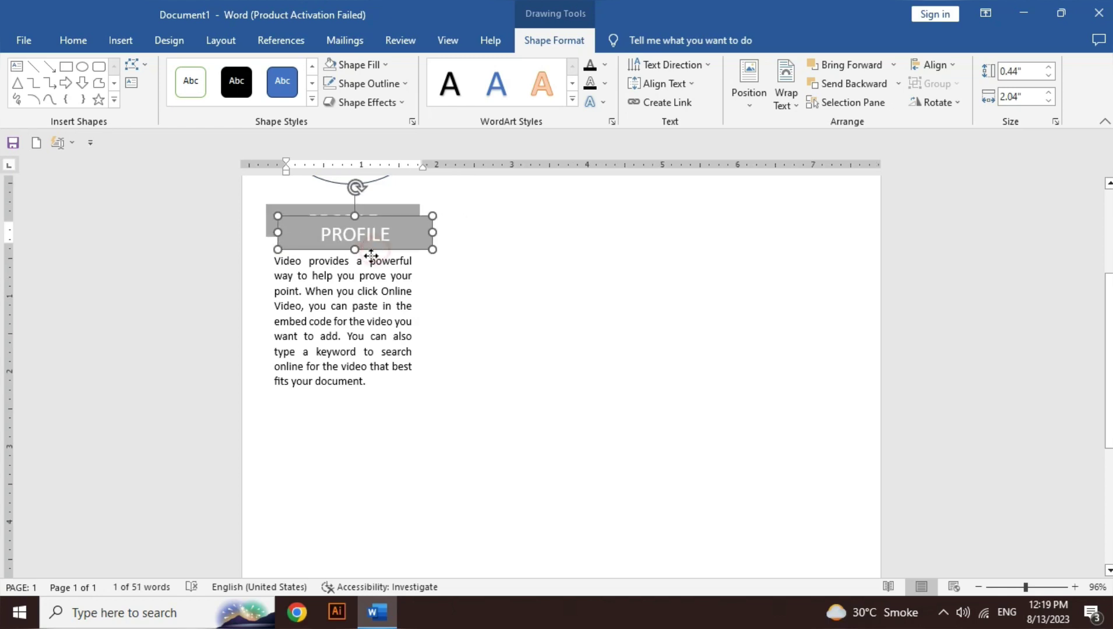
{"action": "left_click_drag", "start_coordinate": [348, 245], "coordinate": [365, 435]}
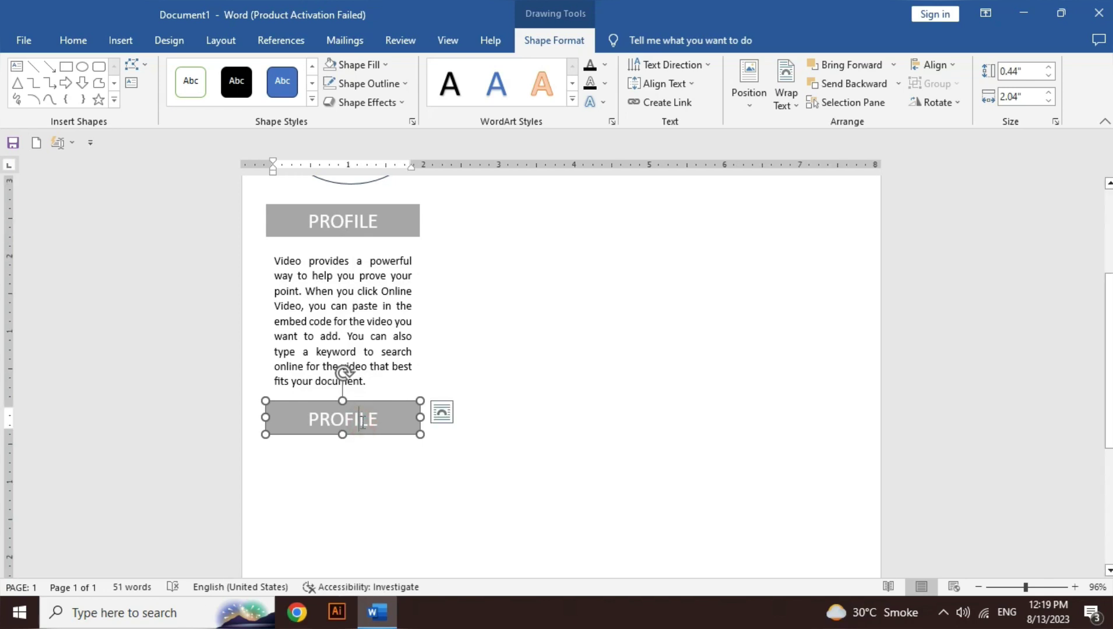
{"action": "double_click", "coordinate": [360, 422]}
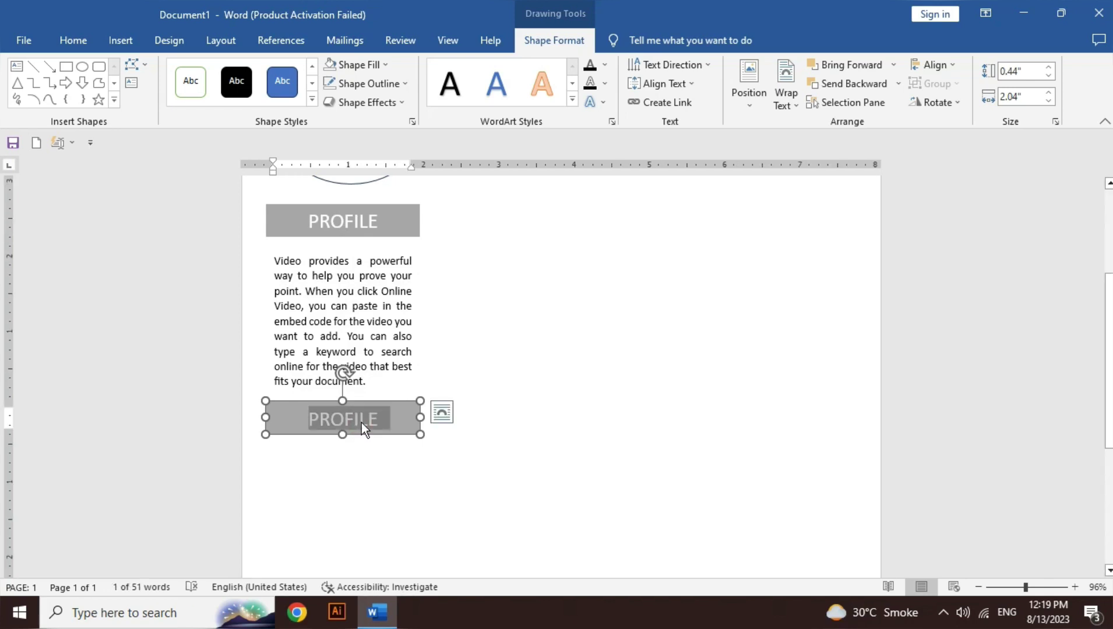
{"action": "type", "text": "Ski"}
{"action": "key", "text": "BackSpace"}
{"action": "key", "text": "BackSpace"}
{"action": "key", "text": "BackSpace"}
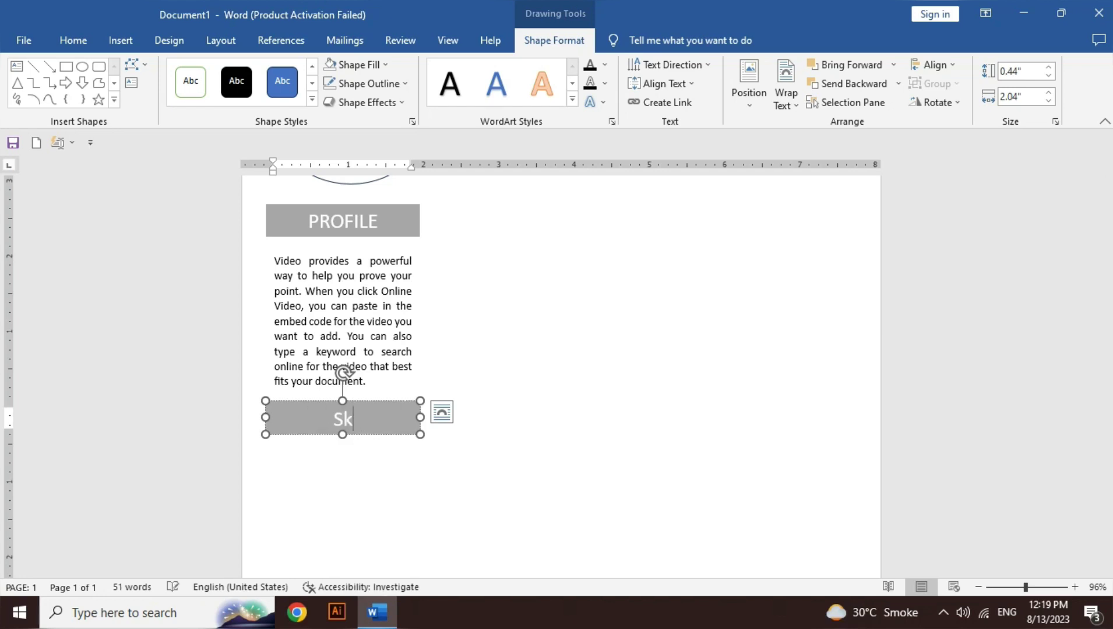
{"action": "type", "text": "SKILL"}
{"action": "left_click", "coordinate": [61, 69]}
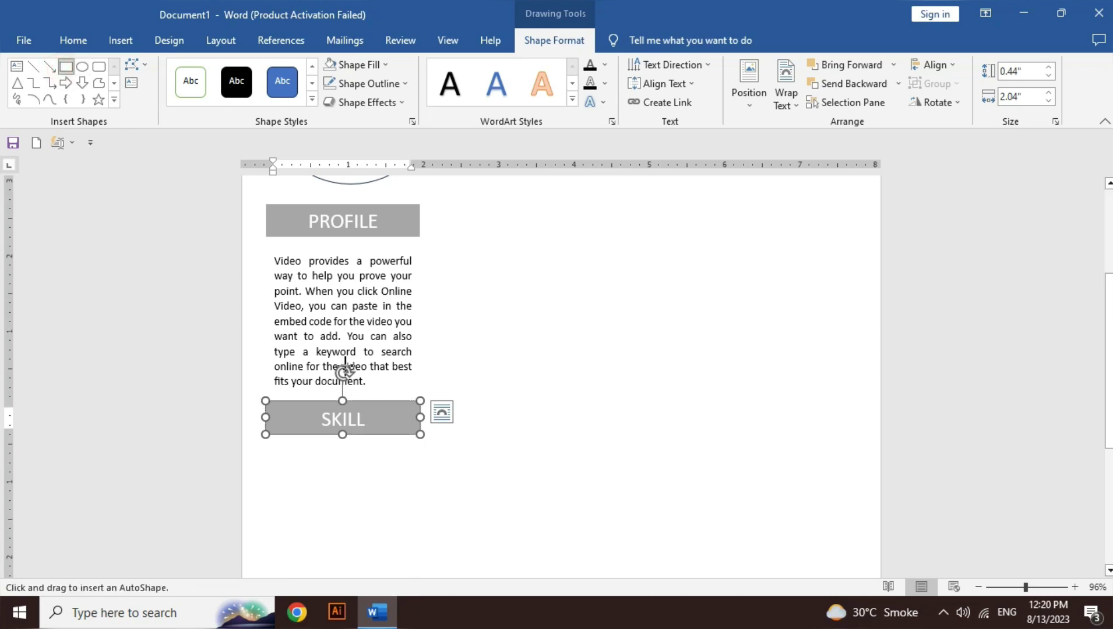
{"action": "scroll", "coordinate": [1101, 379], "scroll_direction": "down", "scroll_amount": 3}
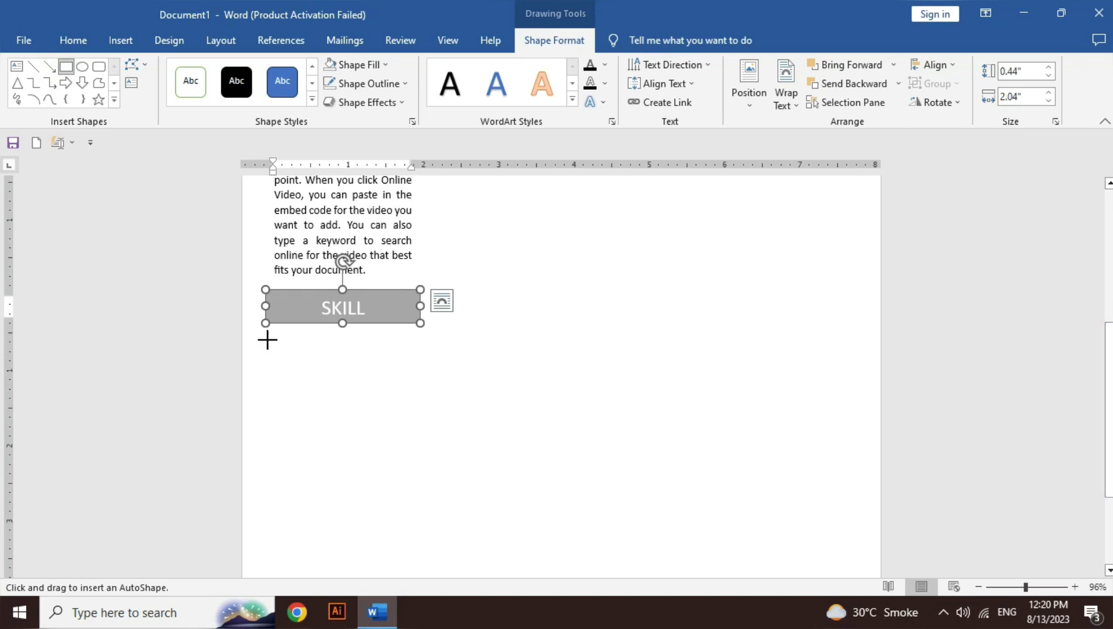
Step: Draw a rectangle under SKILL and set its text to top alignment
{"action": "left_click_drag", "start_coordinate": [267, 340], "coordinate": [419, 497]}
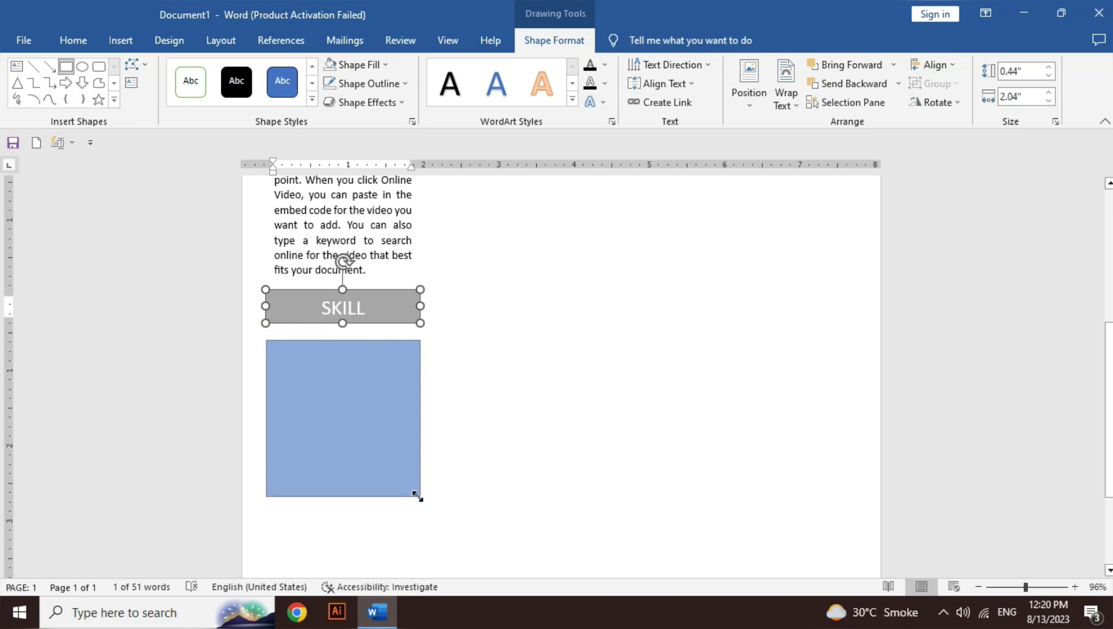
{"action": "right_click", "coordinate": [338, 384]}
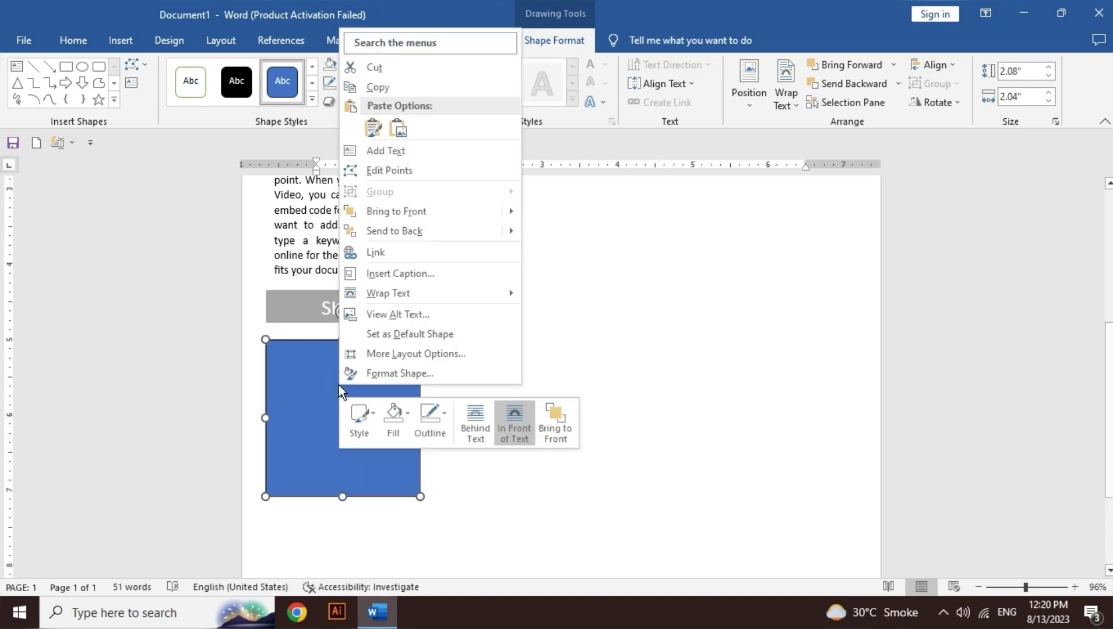
{"action": "left_click", "coordinate": [409, 154]}
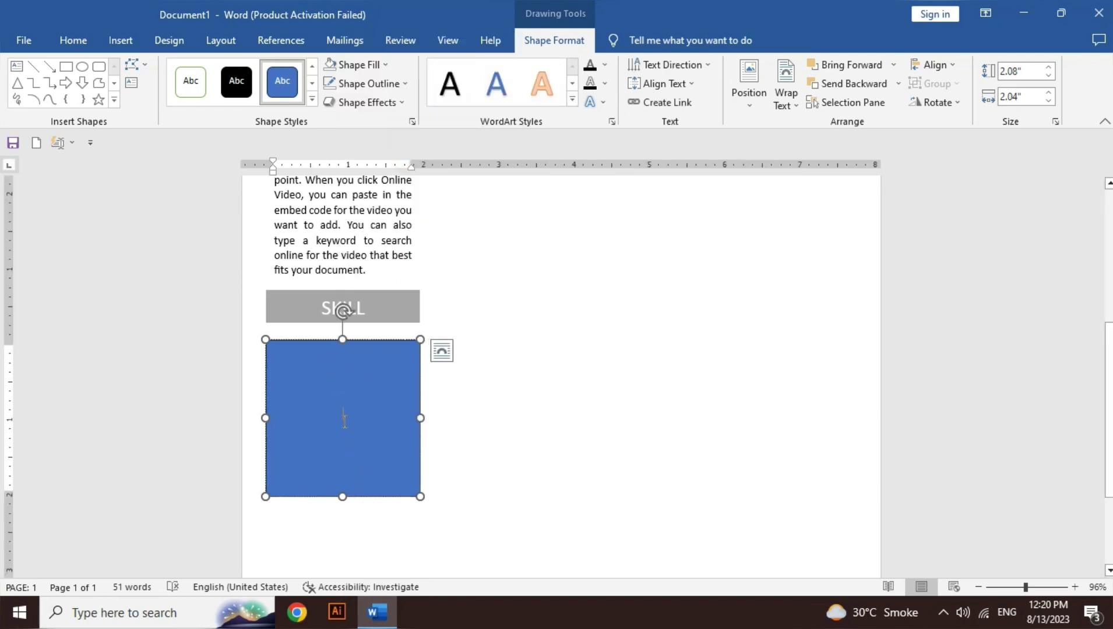
{"action": "left_click", "coordinate": [686, 85]}
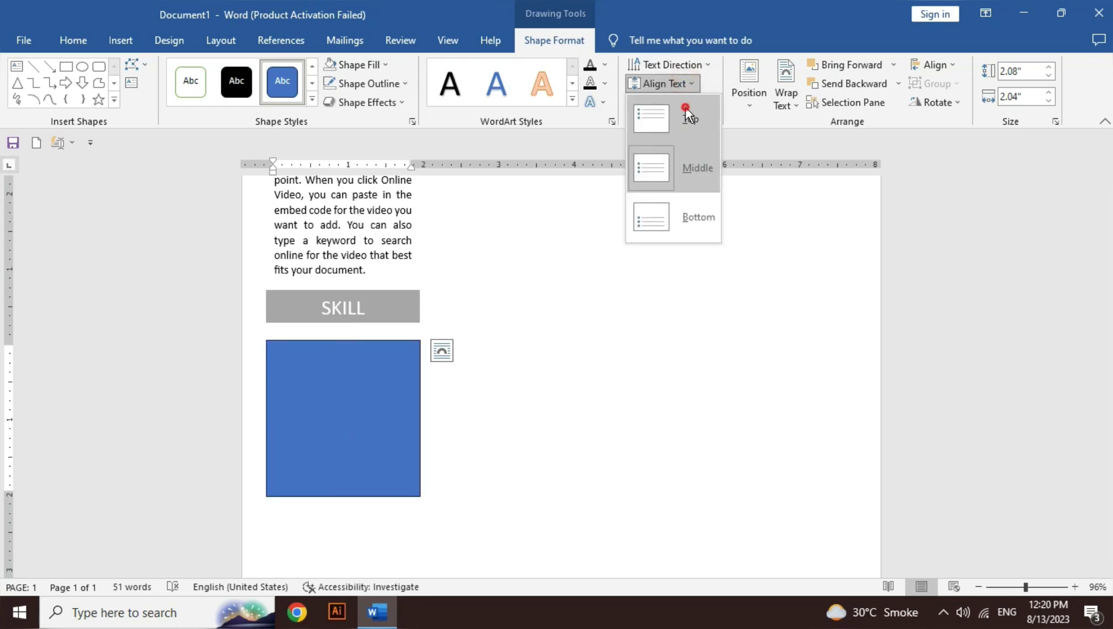
{"action": "left_click", "coordinate": [685, 108]}
{"action": "type", "text": "SDDS"}
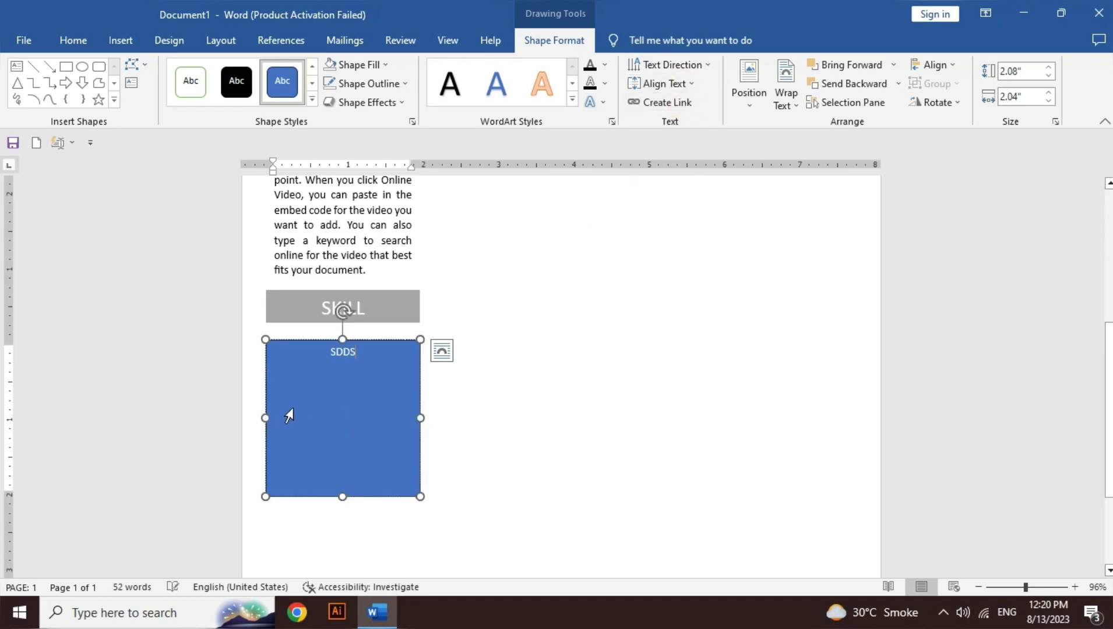
{"action": "key", "text": "ctrl+a"}
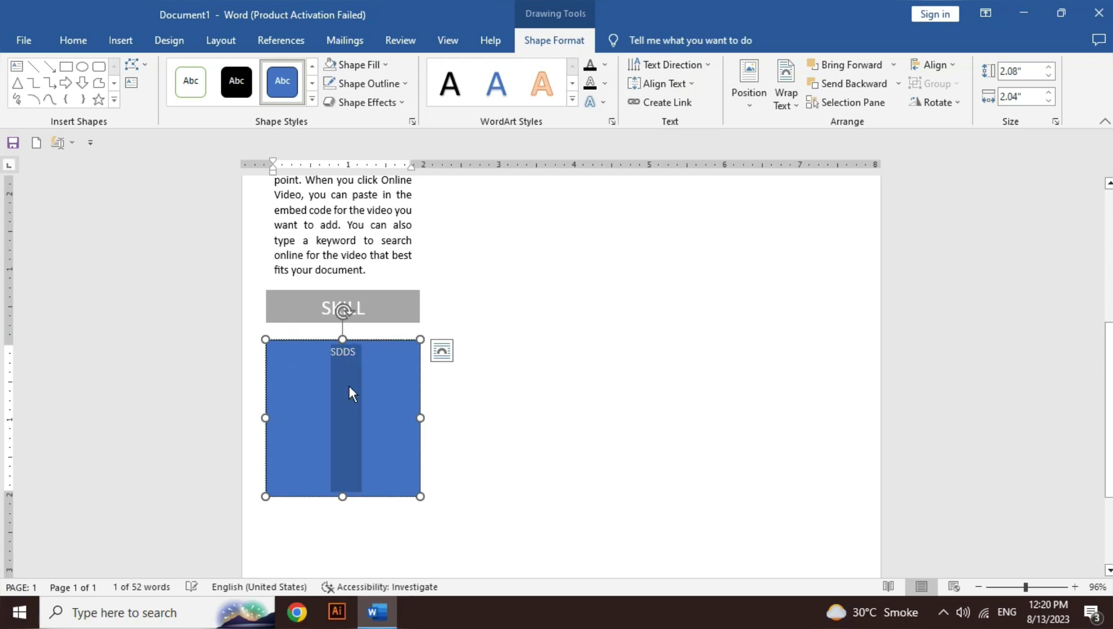
{"action": "key", "text": "Delete"}
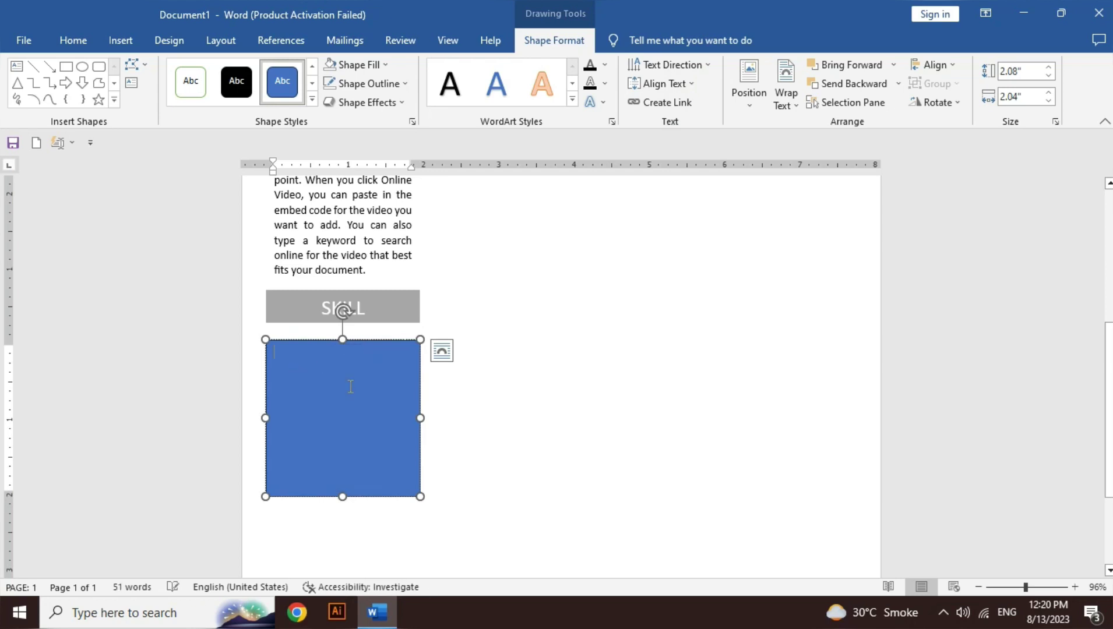
Step: Paste the five-item skills list into the box and shorten it to fit
{"action": "left_click", "coordinate": [73, 40]}
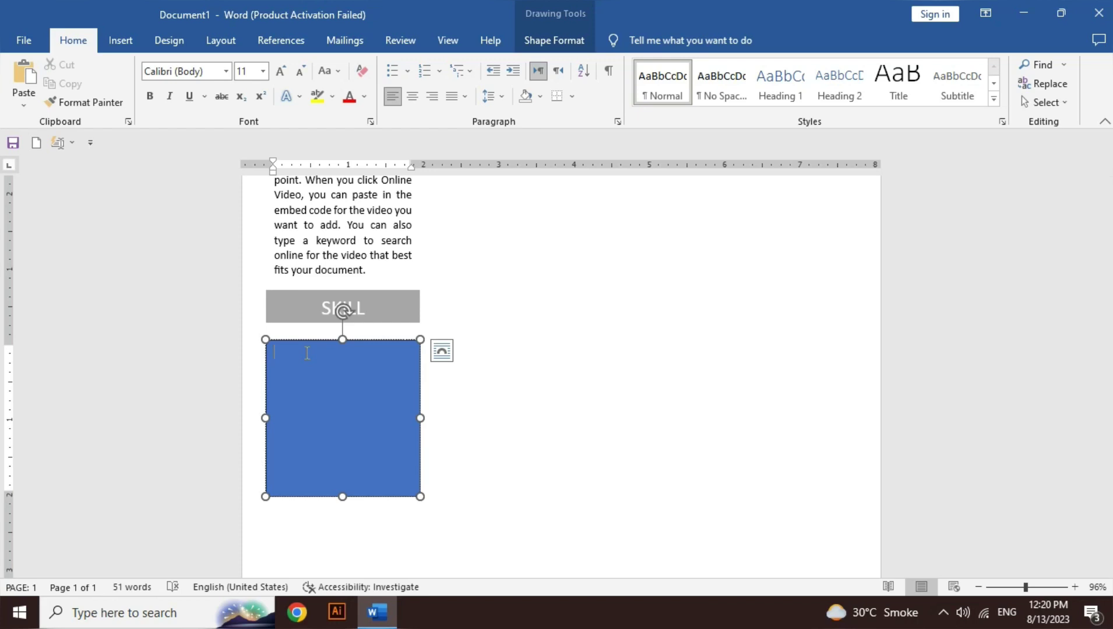
{"action": "key", "text": "BackSpace"}
{"action": "key", "text": "ctrl+v"}
{"action": "left_click_drag", "start_coordinate": [342, 496], "coordinate": [342, 463]}
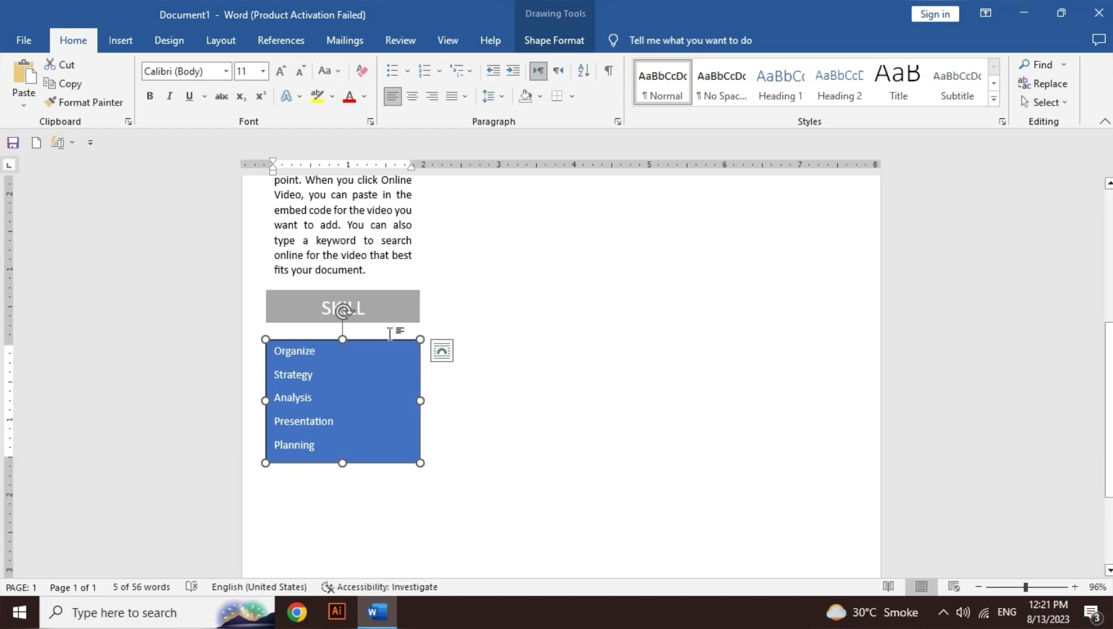
Step: Make the skills list black and remove the box's blue fill and outline
{"action": "left_click", "coordinate": [343, 377]}
{"action": "key", "text": "ctrl+a"}
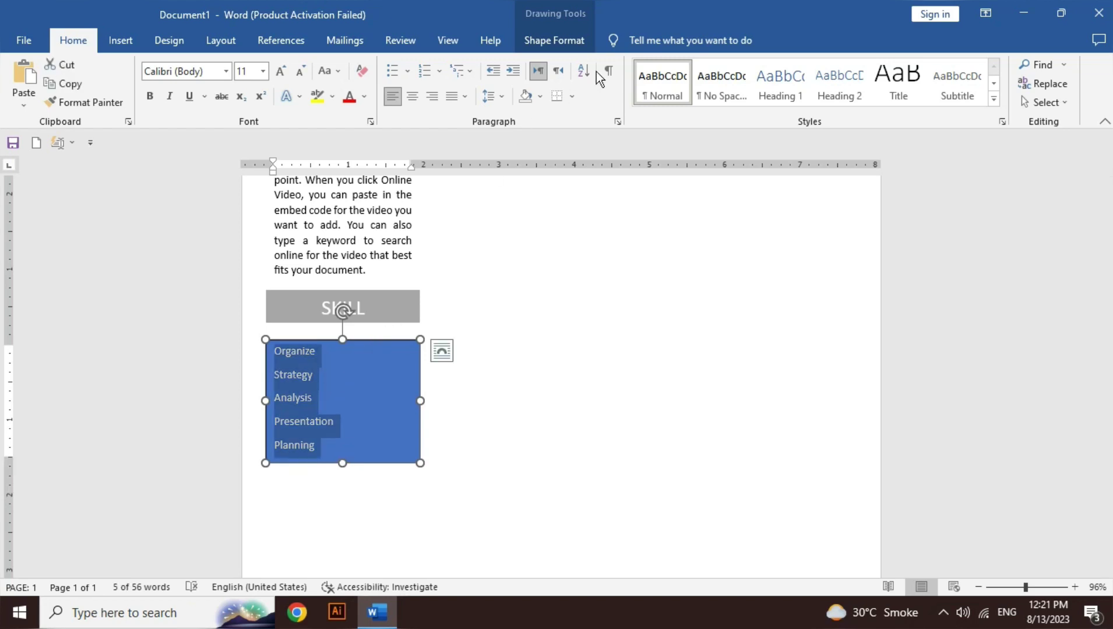
{"action": "left_click", "coordinate": [567, 45]}
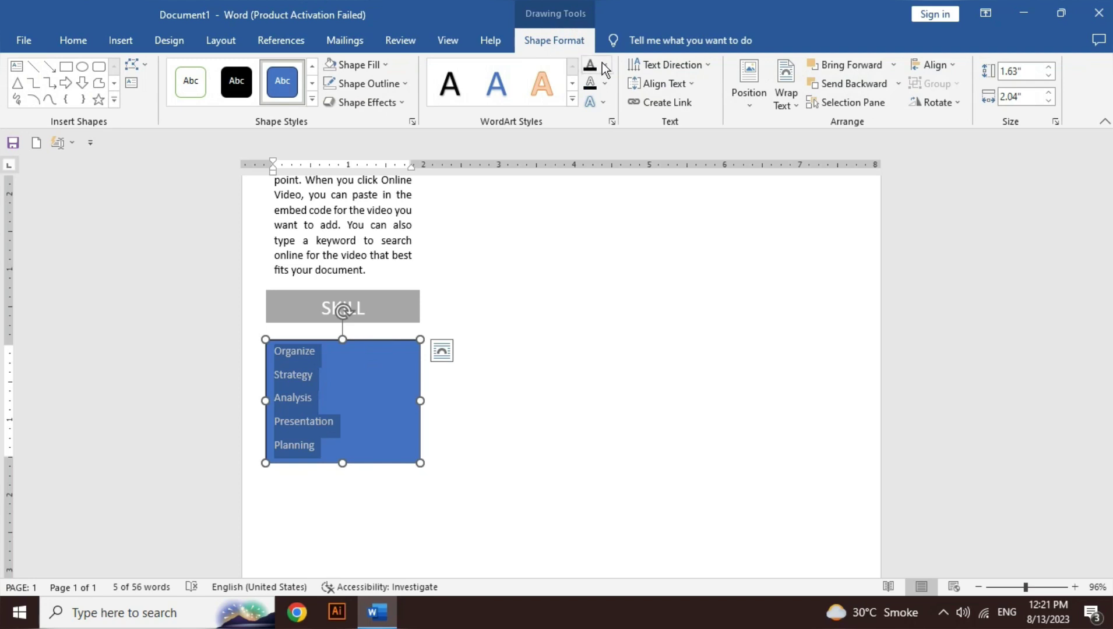
{"action": "left_click", "coordinate": [605, 65]}
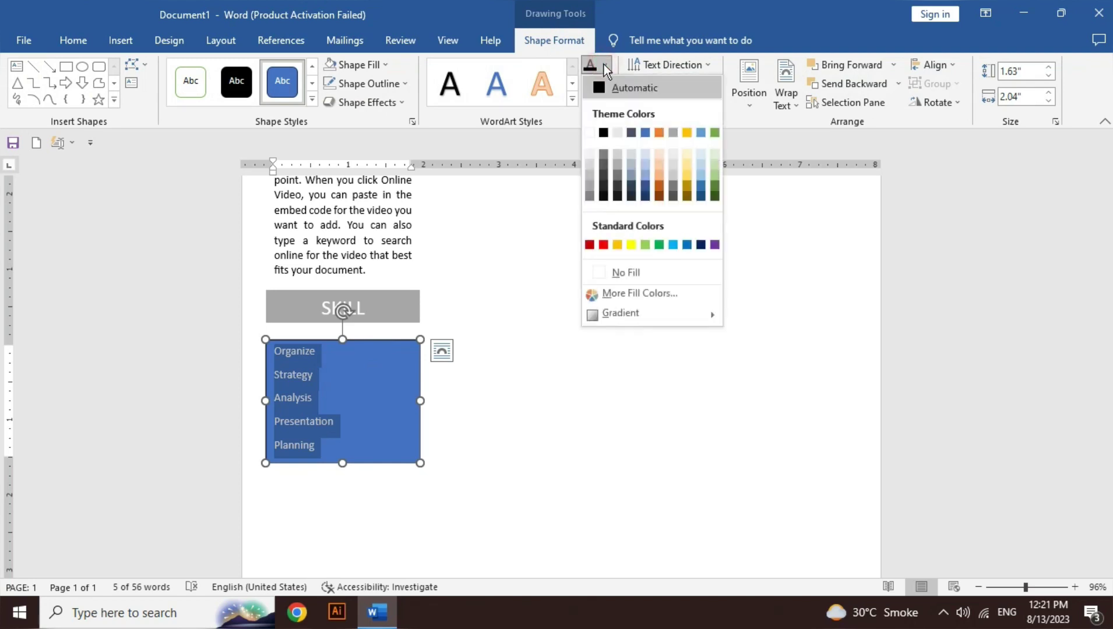
{"action": "left_click", "coordinate": [601, 133]}
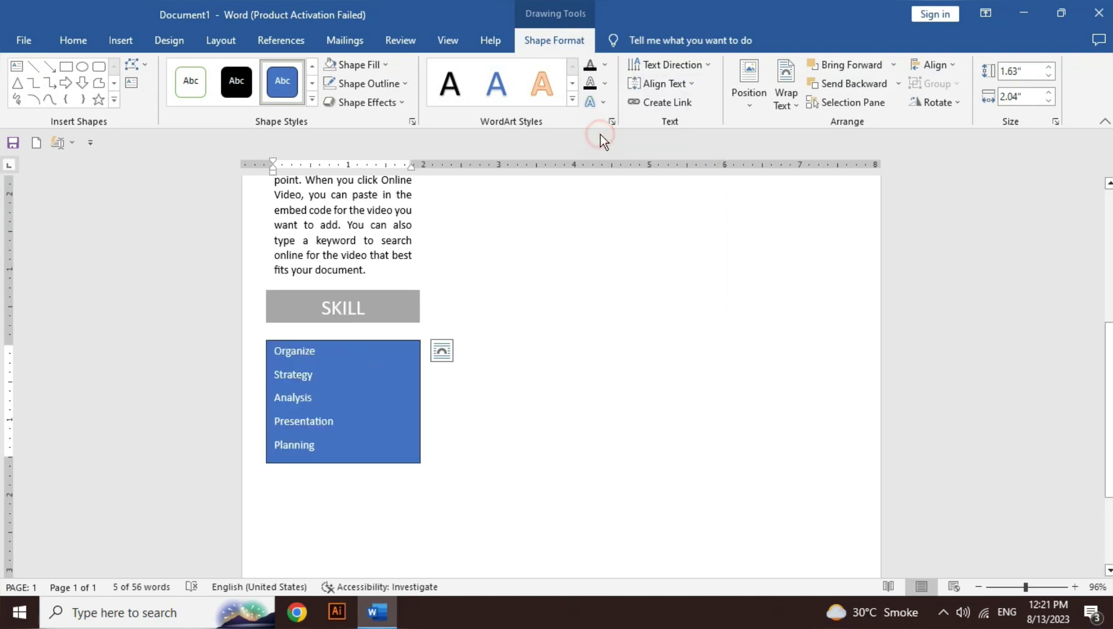
{"action": "left_click", "coordinate": [352, 379]}
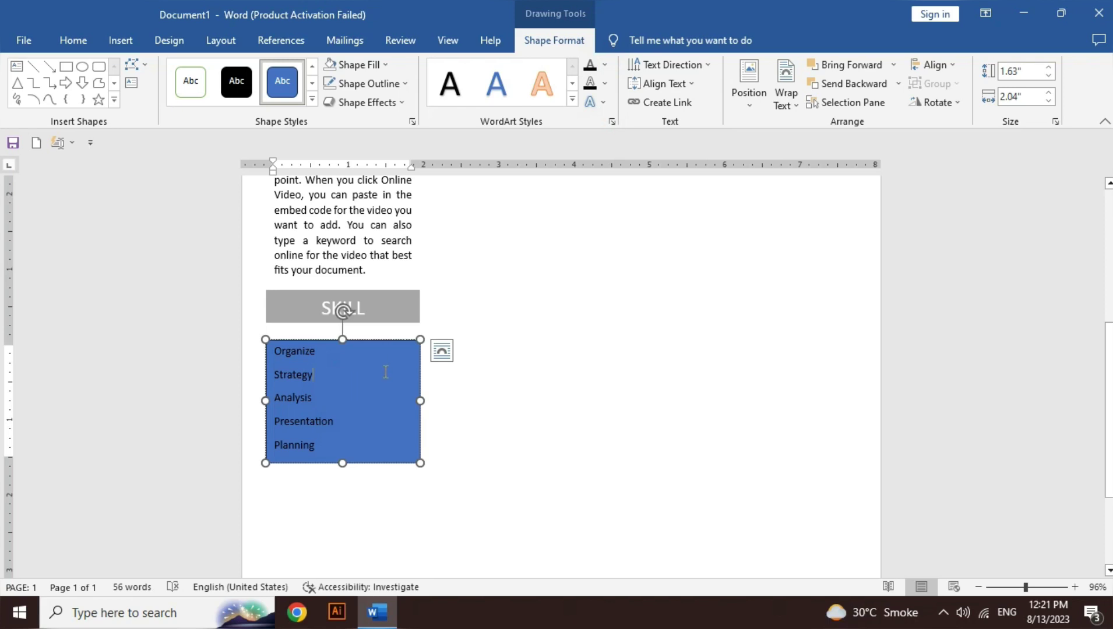
{"action": "left_click", "coordinate": [373, 65]}
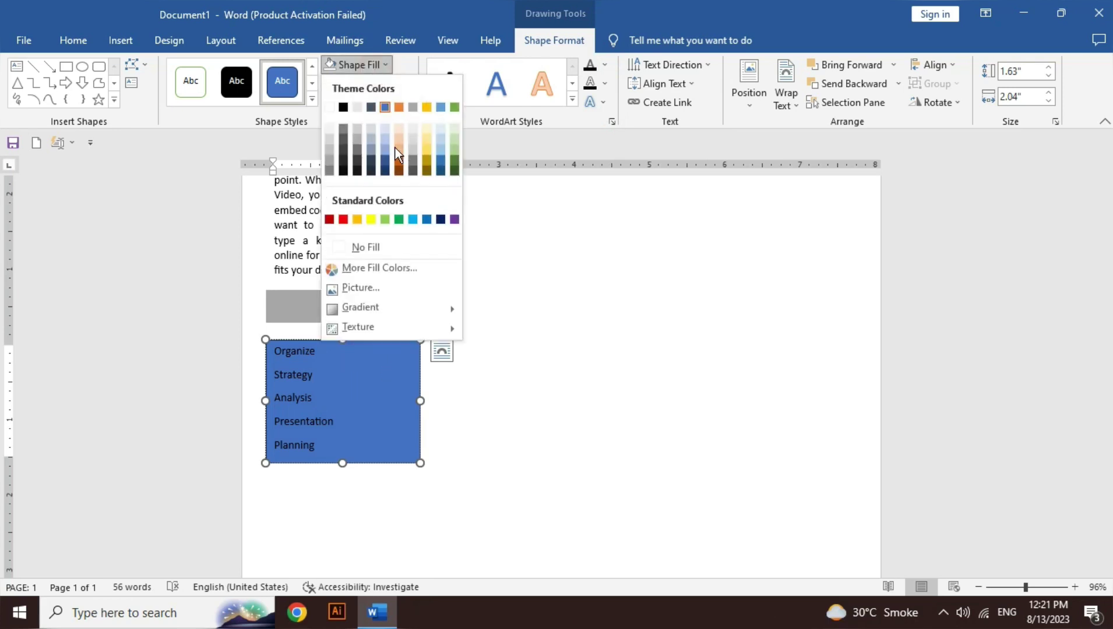
{"action": "left_click", "coordinate": [380, 252]}
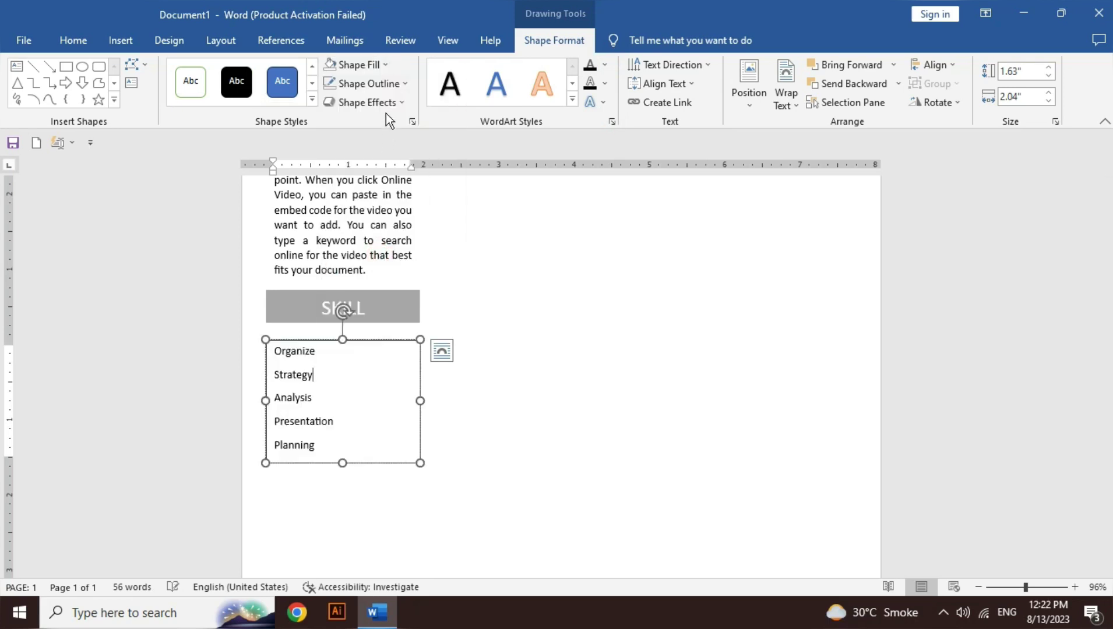
{"action": "left_click", "coordinate": [388, 87]}
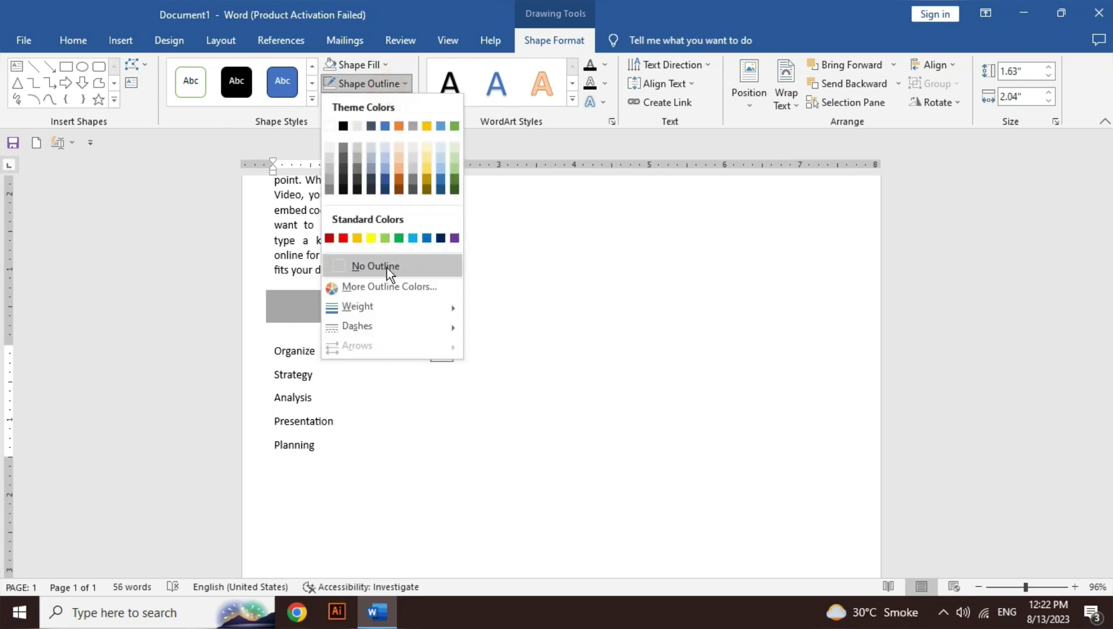
{"action": "left_click", "coordinate": [387, 268]}
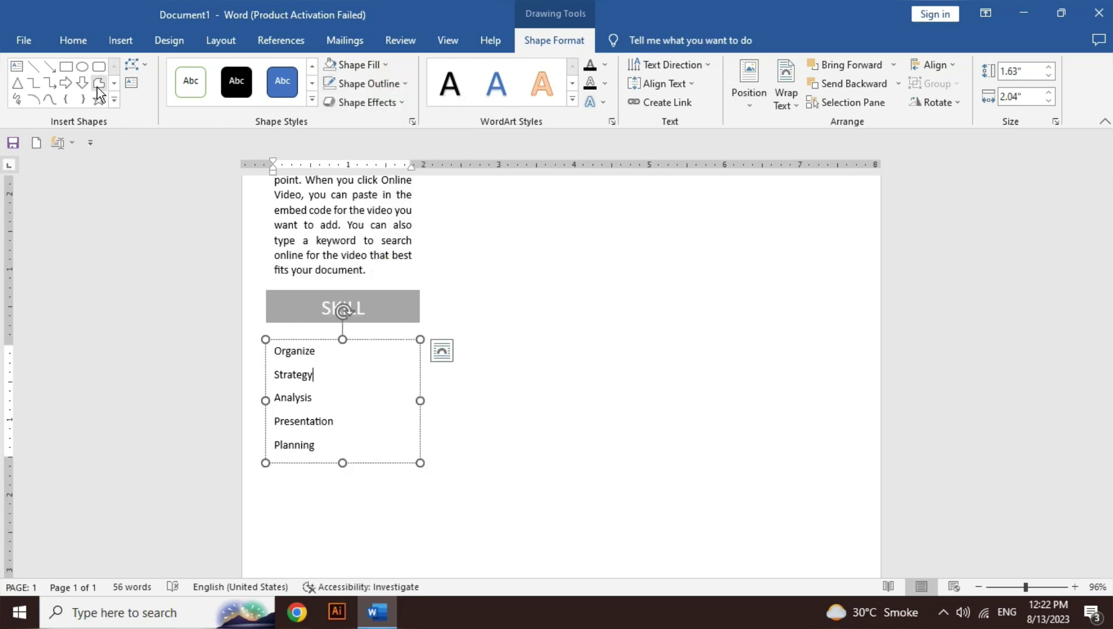
{"action": "left_click", "coordinate": [65, 68]}
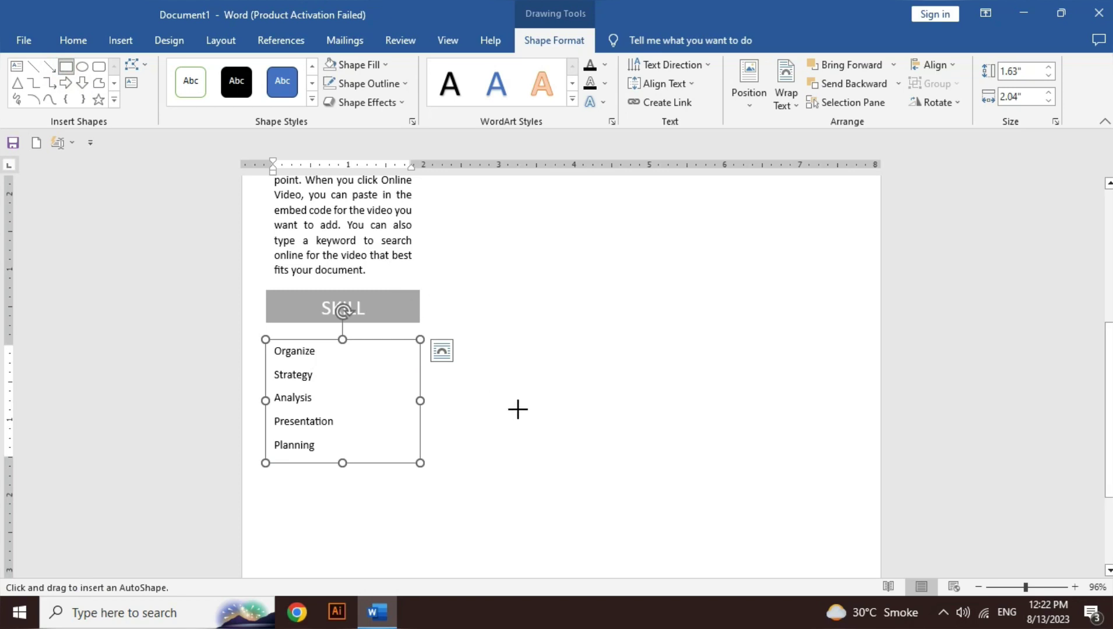
Step: Draw a thin rectangular bar beside the Organize skill
{"action": "mouse_move", "coordinate": [480, 403]}
{"action": "left_mouse_down"}
{"action": "mouse_move", "coordinate": [539, 419]}
{"action": "mouse_move", "coordinate": [558, 412]}
{"action": "mouse_move", "coordinate": [372, 341]}
{"action": "mouse_move", "coordinate": [404, 351]}
{"action": "left_mouse_up"}
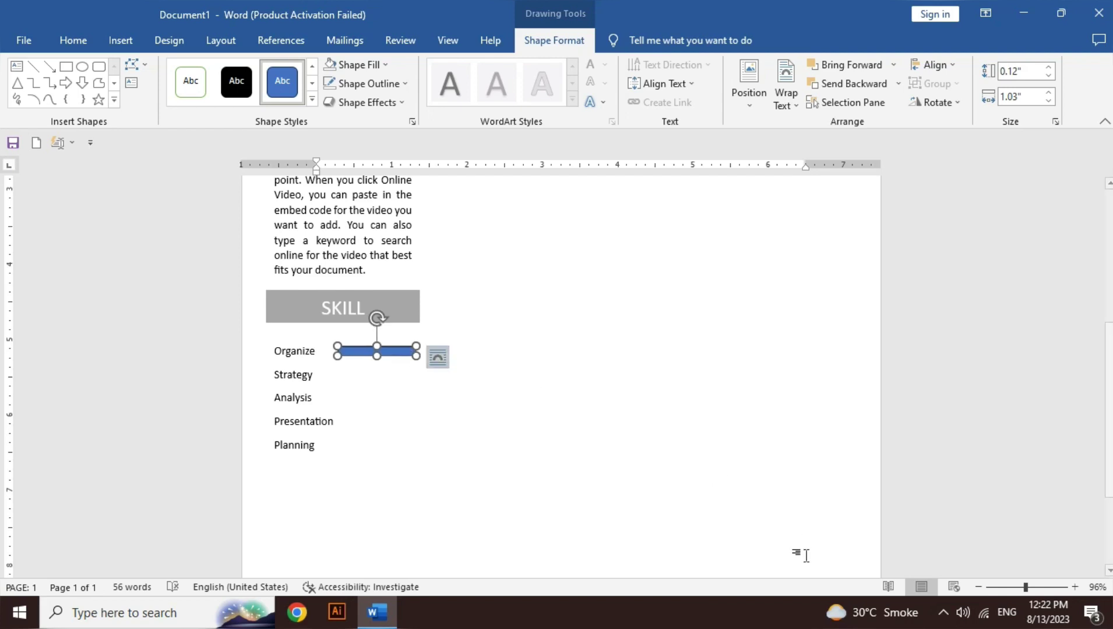
{"action": "left_click", "coordinate": [1075, 587]}
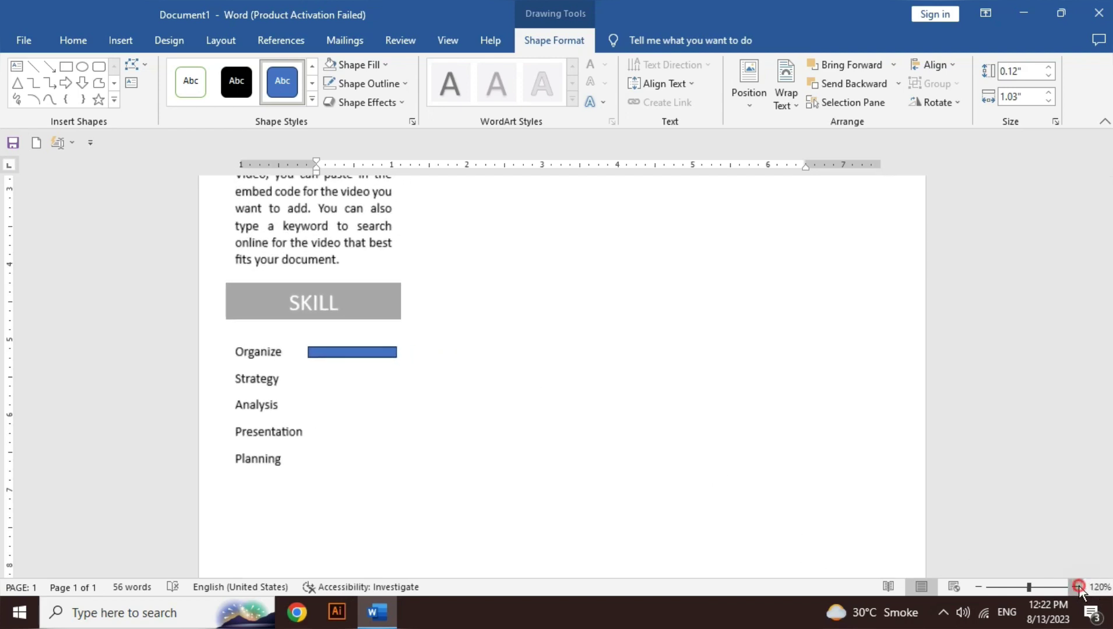
{"action": "left_click", "coordinate": [1075, 587]}
{"action": "left_click", "coordinate": [1075, 587]}
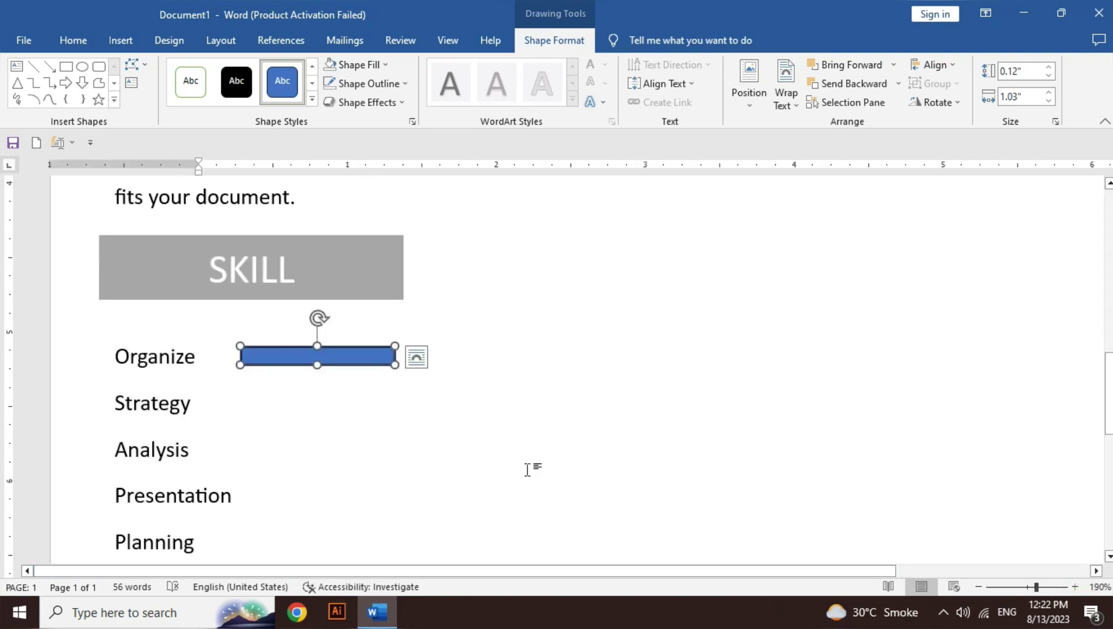
Step: Fill the bar grey with a light From Top Right Corner gradient
{"action": "left_click", "coordinate": [379, 68]}
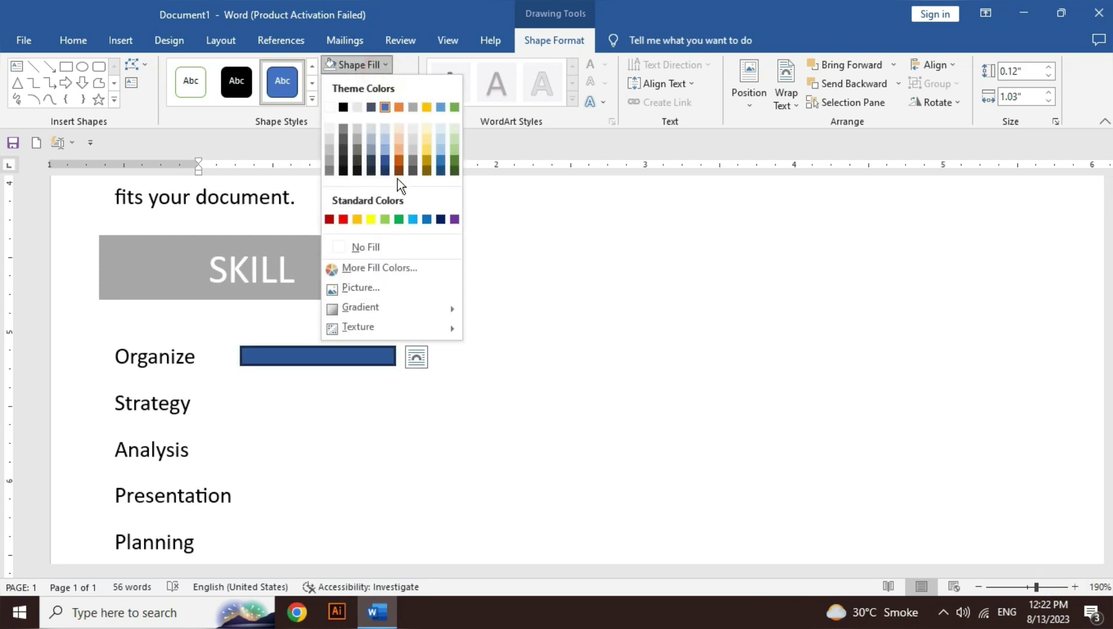
{"action": "left_click", "coordinate": [330, 171]}
{"action": "left_click", "coordinate": [378, 65]}
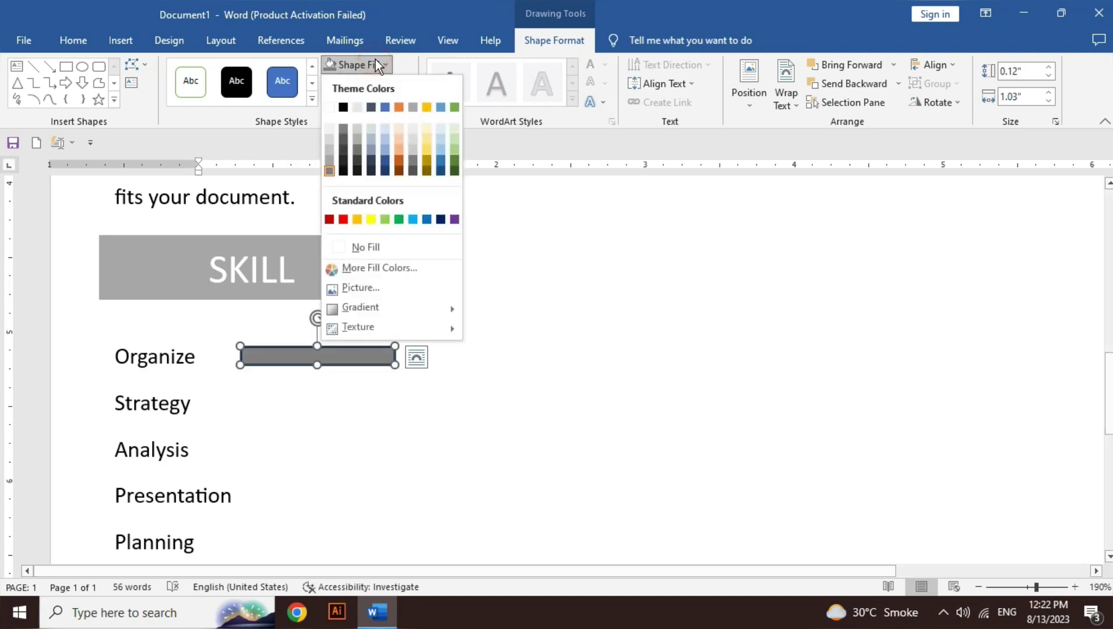
{"action": "mouse_move", "coordinate": [450, 311]}
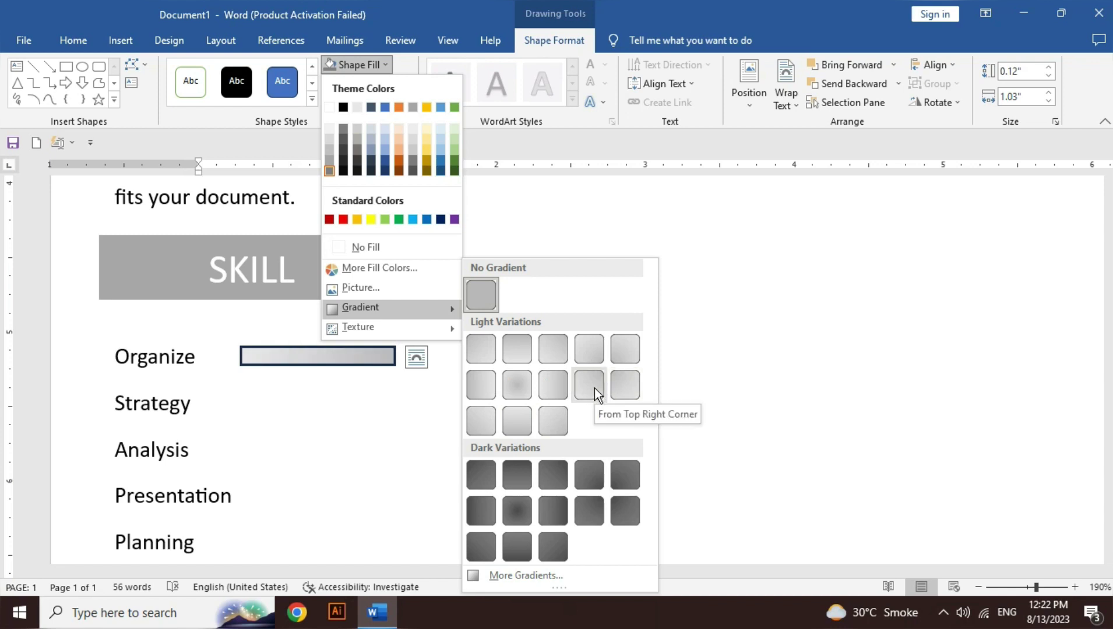
{"action": "left_click", "coordinate": [621, 390]}
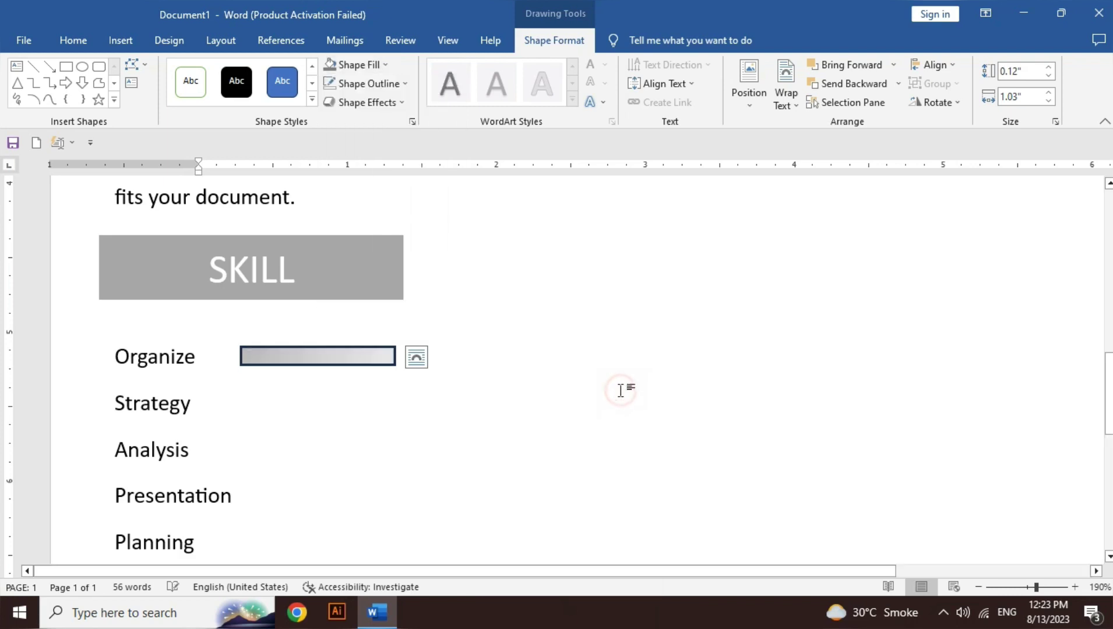
Step: Give the Organize bar a black outline
{"action": "left_click", "coordinate": [373, 83]}
{"action": "left_click", "coordinate": [346, 122]}
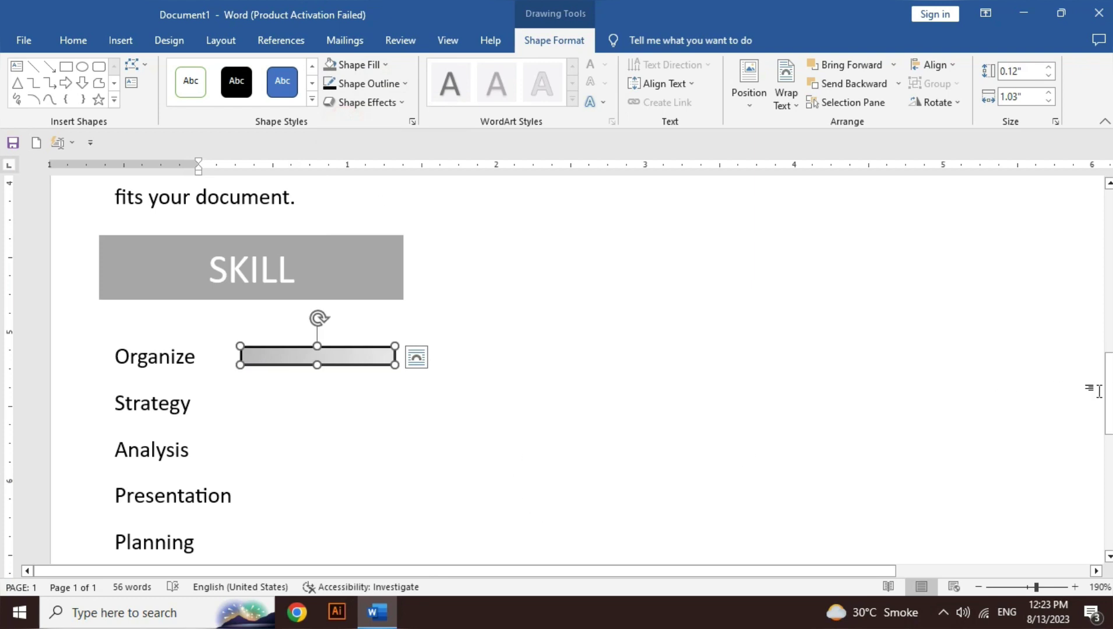
{"action": "left_click_drag", "start_coordinate": [1109, 390], "coordinate": [1108, 407]}
{"action": "scroll", "coordinate": [554, 361], "scroll_direction": "down", "scroll_amount": 1}
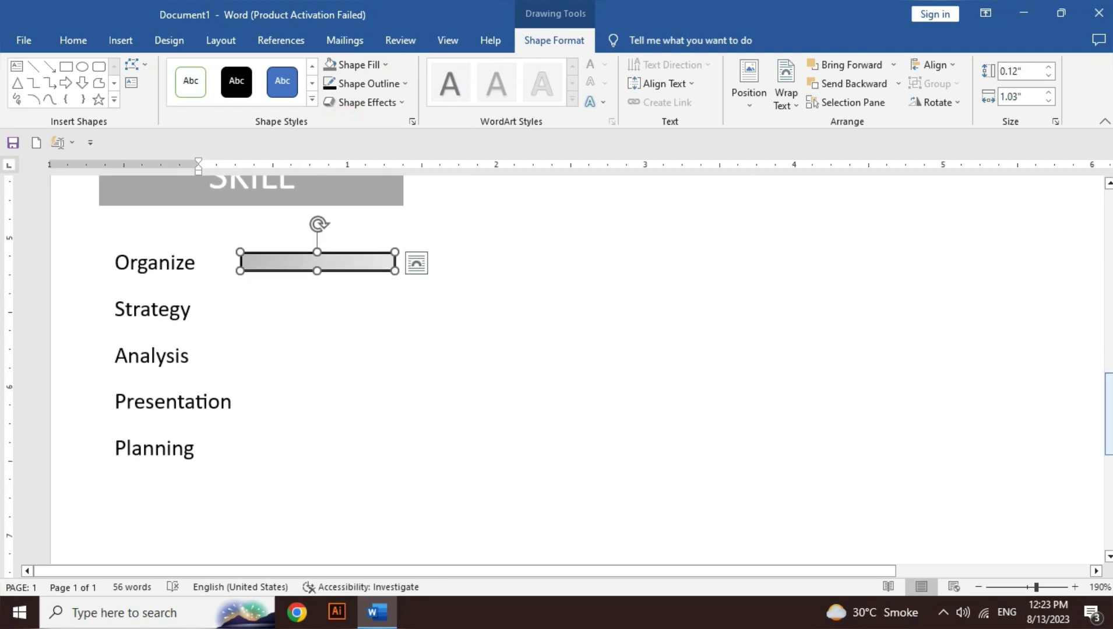
Step: Paste four copies of the bar and move the last one beside Planning
{"action": "key", "text": "ctrl+v"}
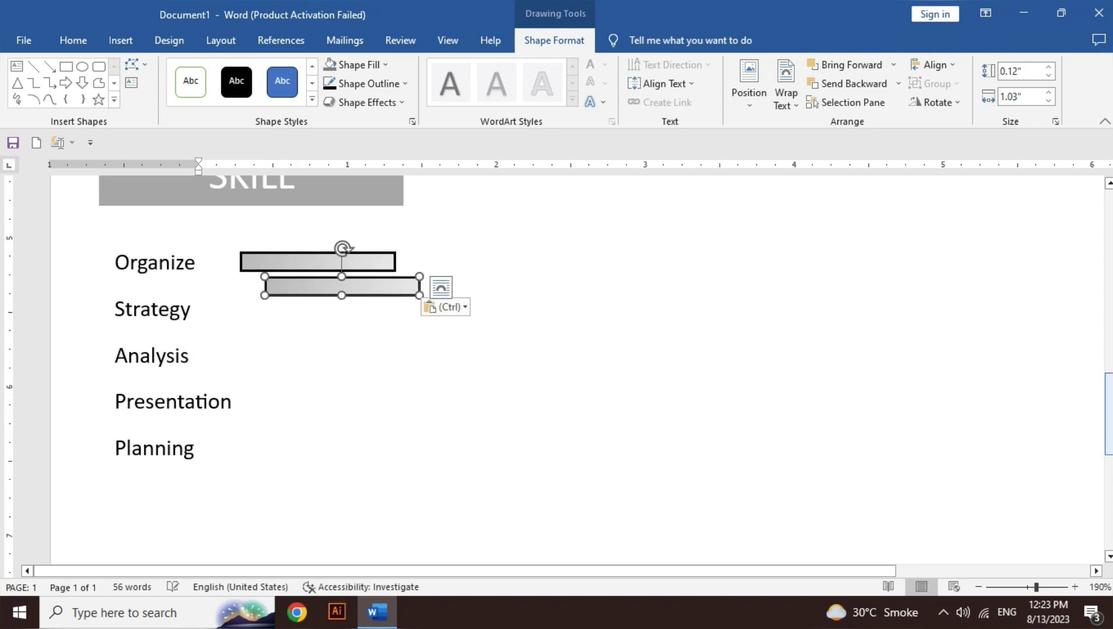
{"action": "key", "text": "ctrl+v"}
{"action": "key", "text": "ctrl+v"}
{"action": "key", "text": "ctrl+v"}
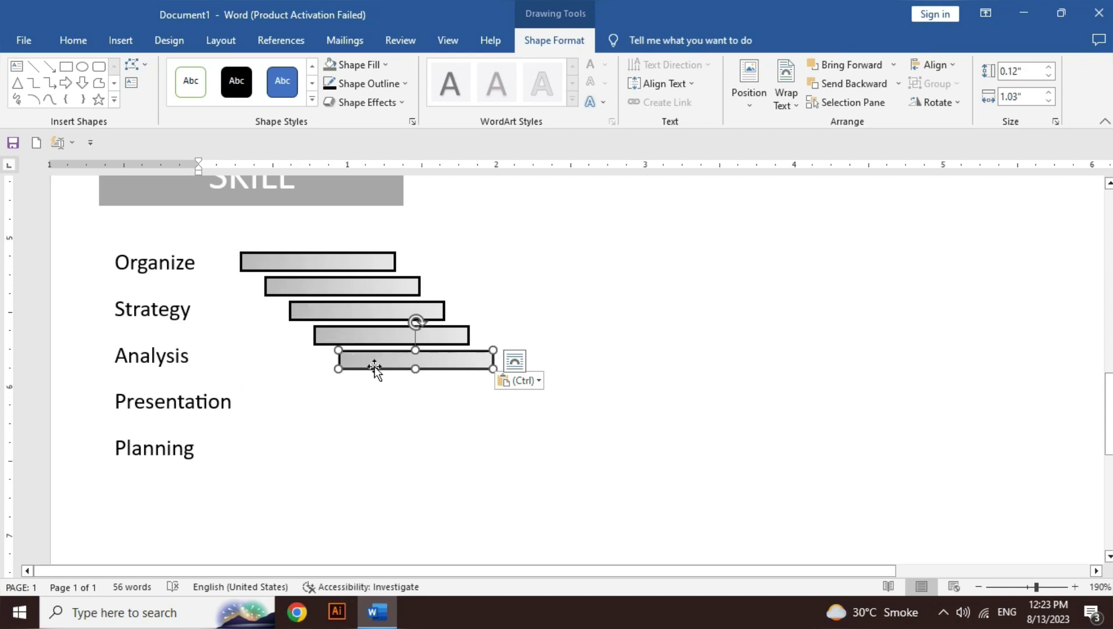
{"action": "left_click_drag", "start_coordinate": [374, 367], "coordinate": [299, 456]}
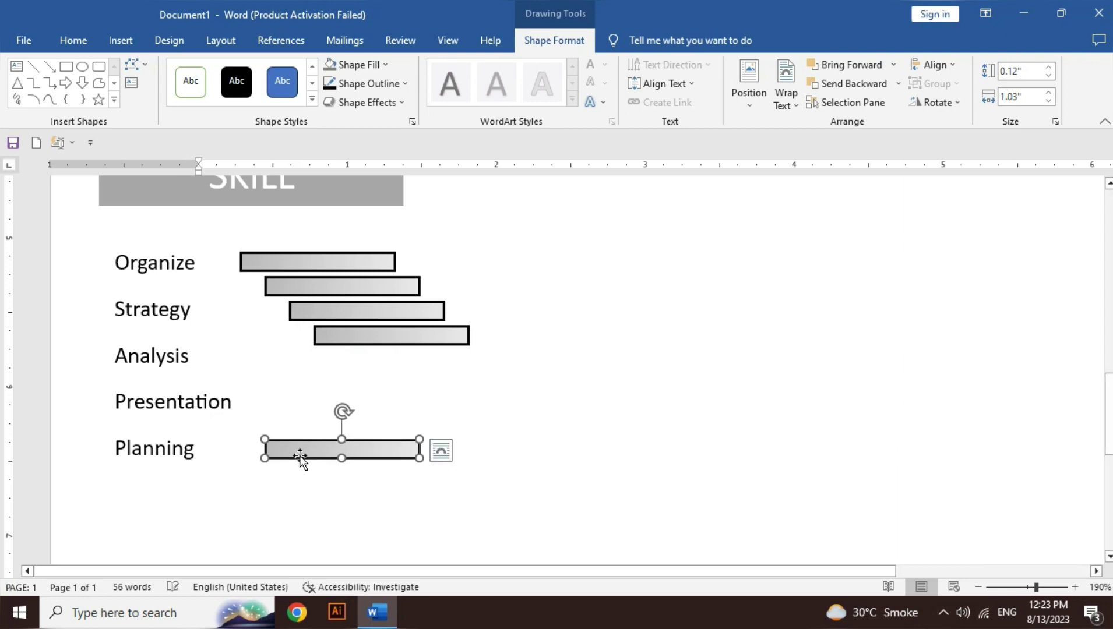
Step: Select all five skill bars together
{"action": "left_click", "coordinate": [375, 337], "text": "shift"}
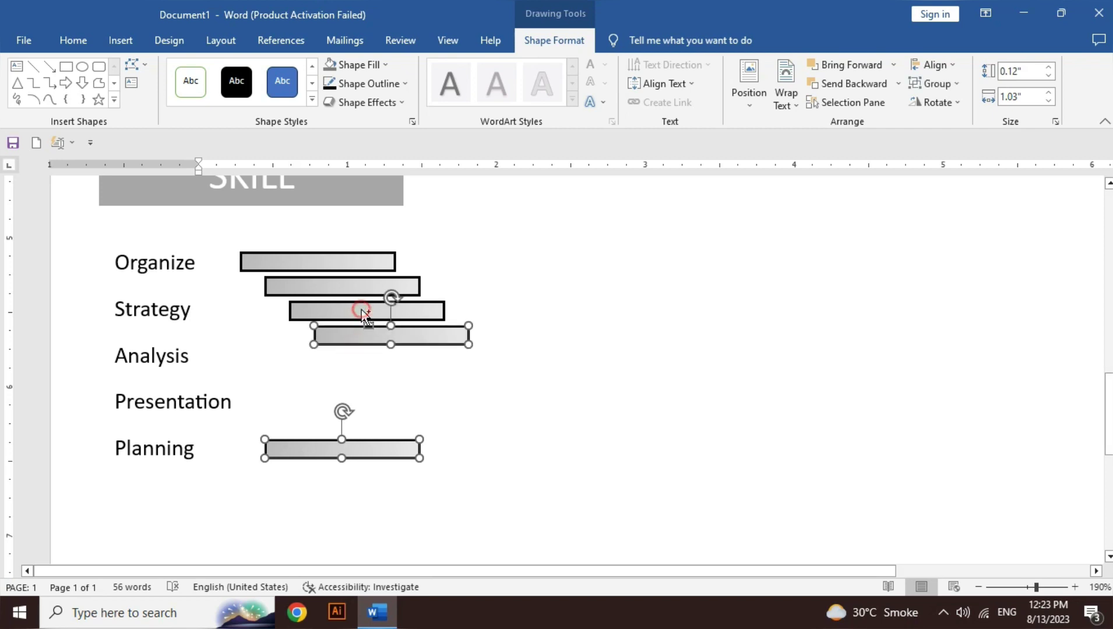
{"action": "left_click", "coordinate": [361, 309], "text": "shift"}
{"action": "left_click", "coordinate": [326, 282], "text": "shift"}
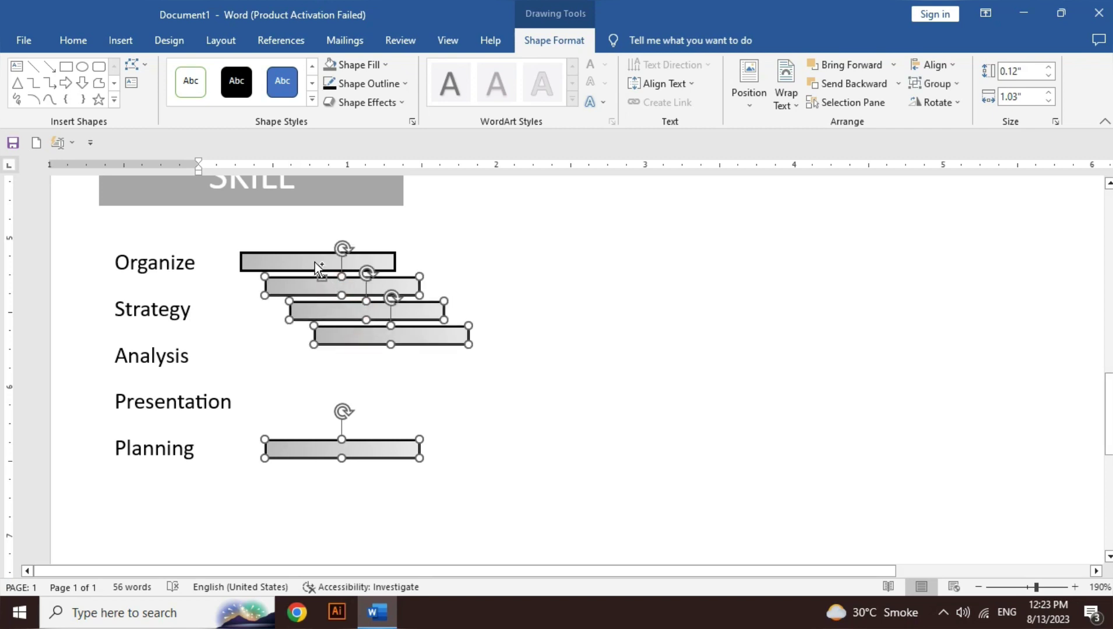
{"action": "left_click", "coordinate": [315, 262], "text": "shift"}
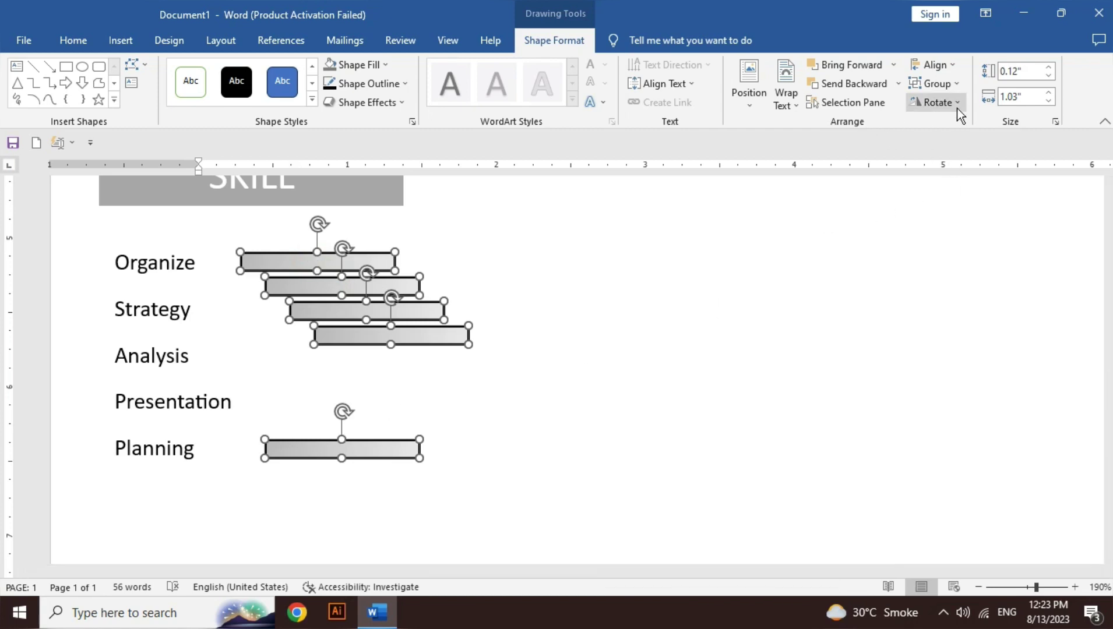
{"action": "left_click", "coordinate": [957, 70]}
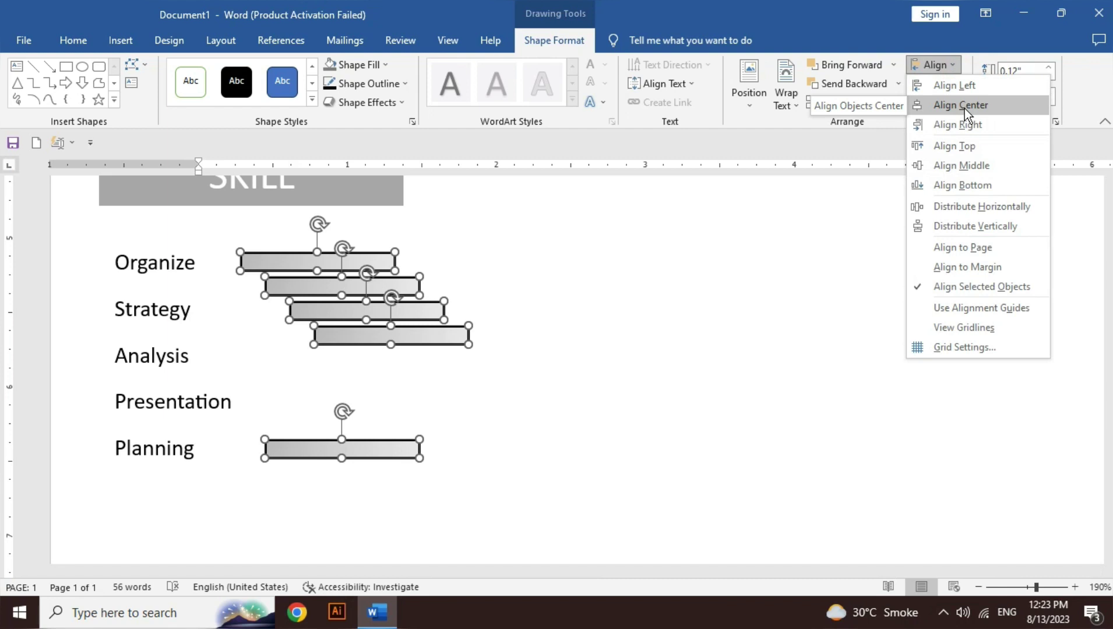
Step: Align the five bars to centre and distribute them vertically
{"action": "key", "text": "Escape"}
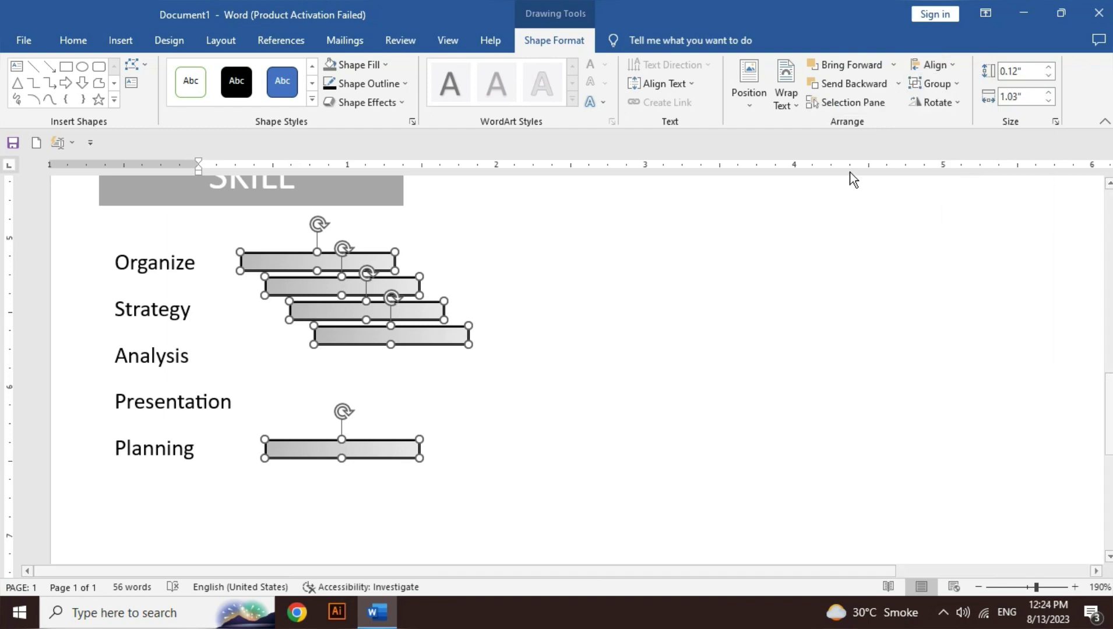
{"action": "left_click", "coordinate": [941, 64]}
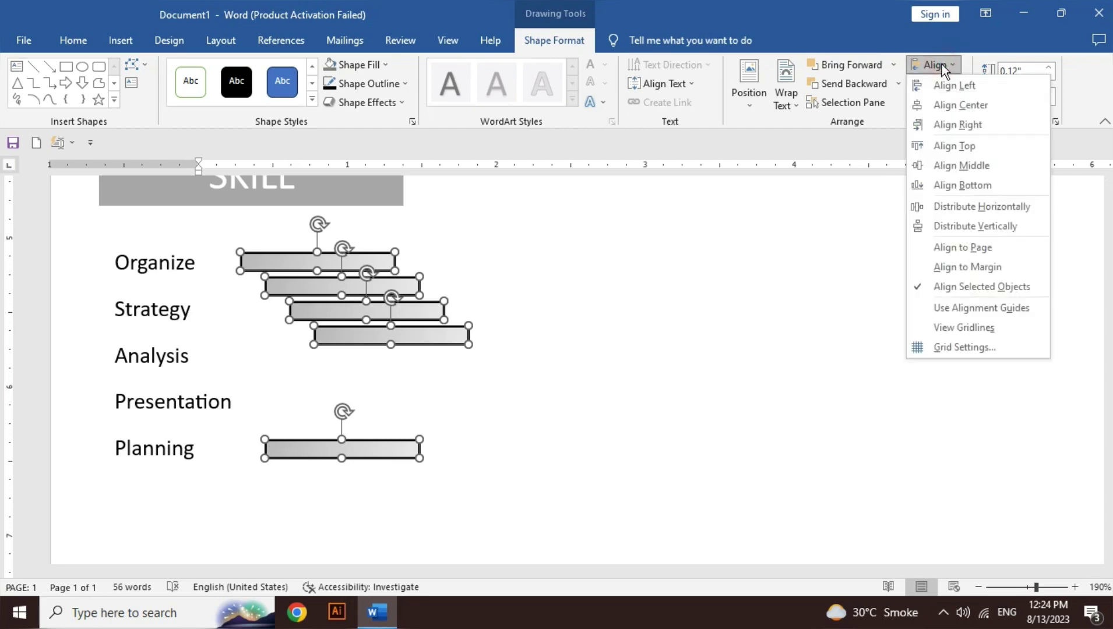
{"action": "left_click", "coordinate": [978, 109]}
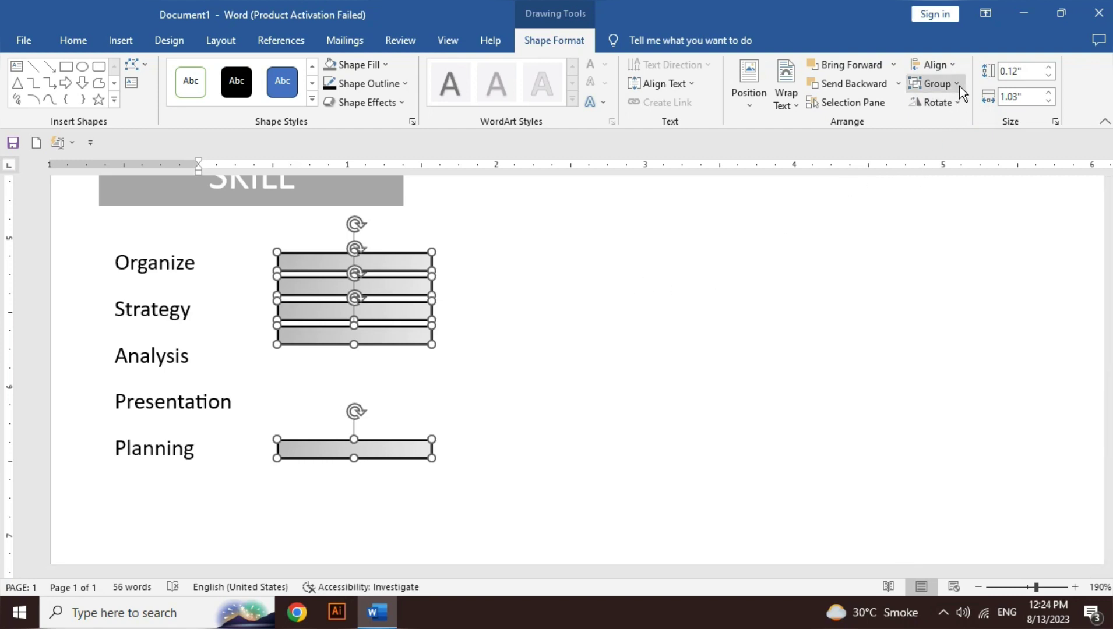
{"action": "left_click", "coordinate": [958, 70]}
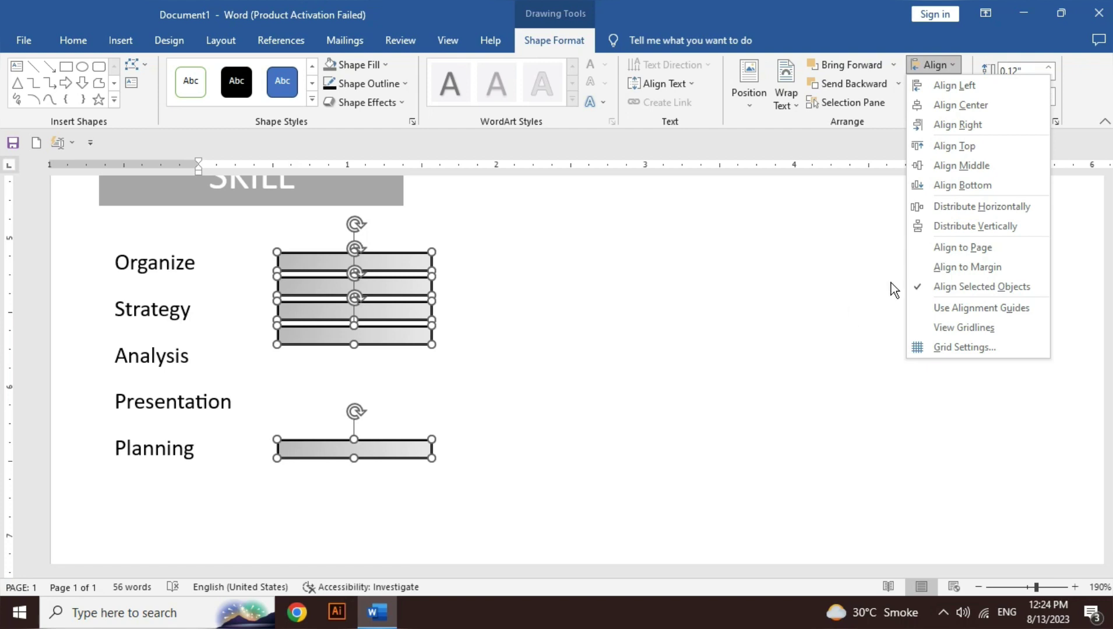
{"action": "left_click", "coordinate": [1007, 230]}
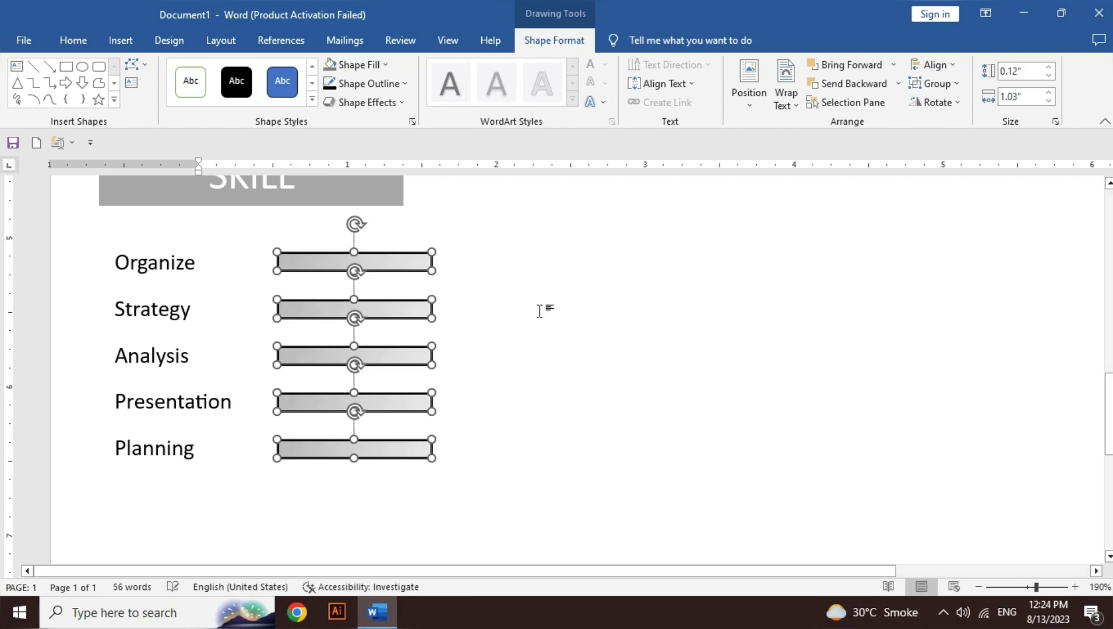
Step: Shift the bars left together and group them into one object
{"action": "left_click_drag", "start_coordinate": [412, 314], "coordinate": [386, 320]}
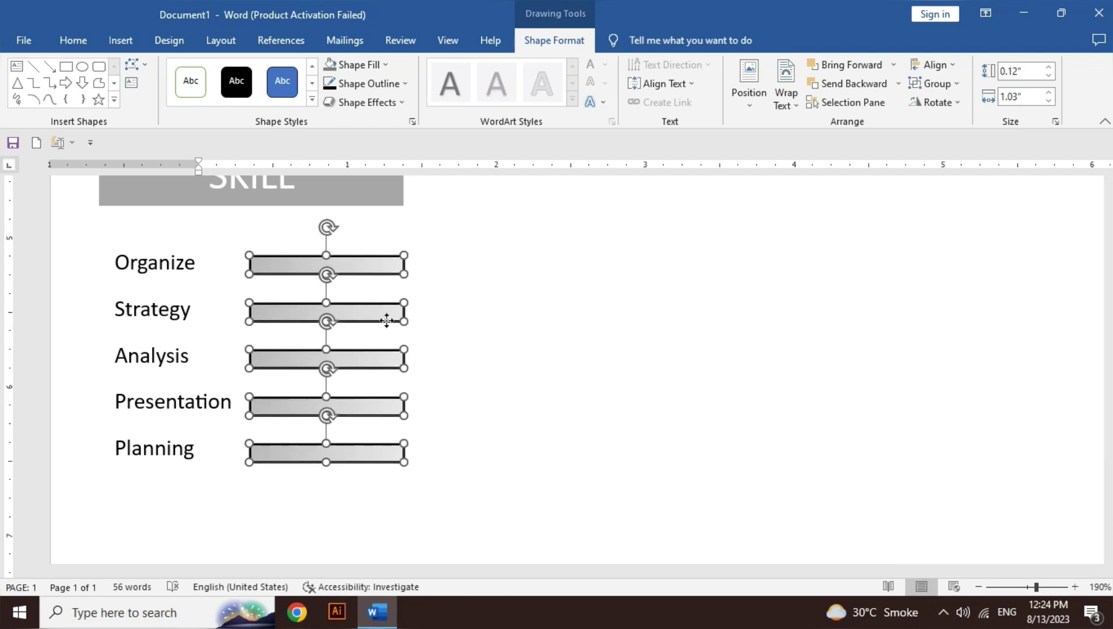
{"action": "left_click", "coordinate": [930, 85]}
{"action": "left_click", "coordinate": [935, 98]}
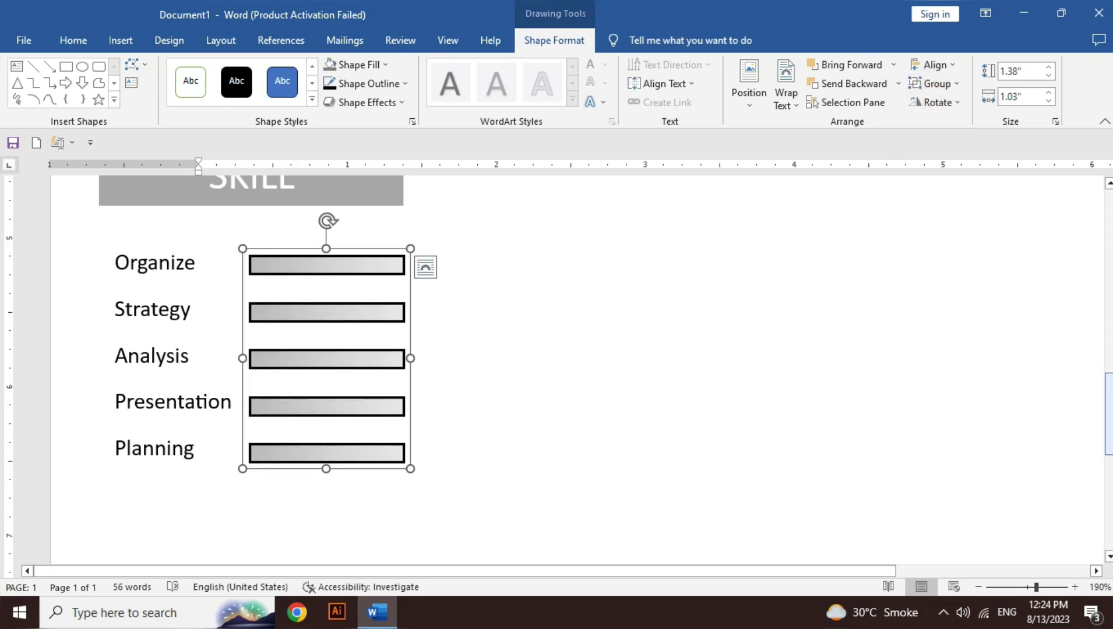
Step: Duplicate the SKILL heading box below the skill bars and retitle it LANGUAGES
{"action": "scroll", "coordinate": [1109, 414], "scroll_direction": "down", "scroll_amount": 3}
{"action": "scroll", "coordinate": [1109, 443], "scroll_direction": "down", "scroll_amount": 1}
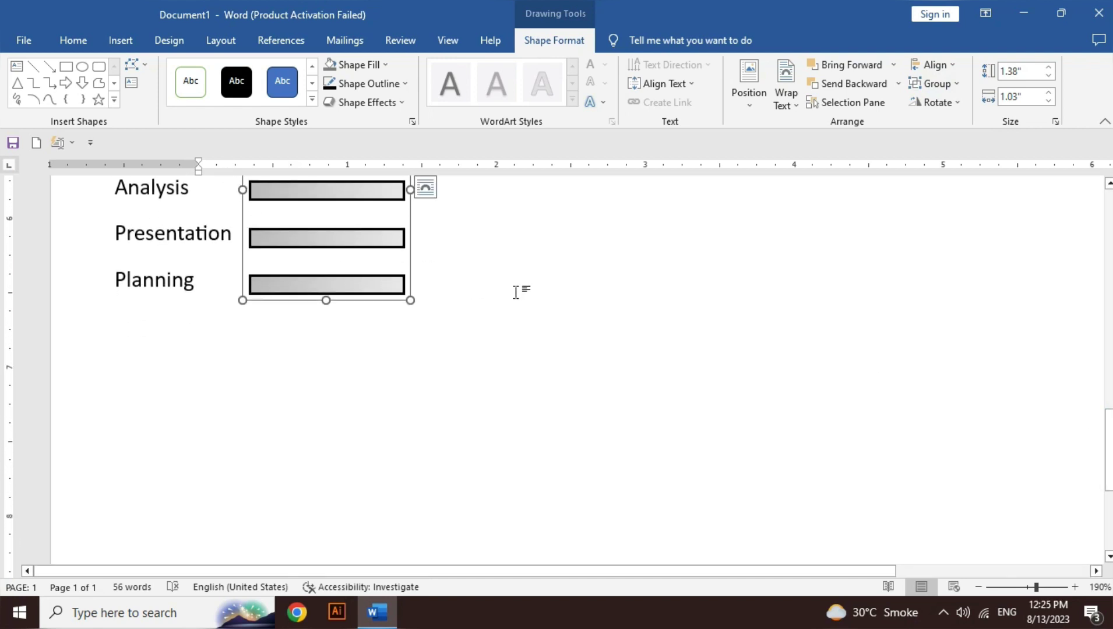
{"action": "scroll", "coordinate": [1109, 455], "scroll_direction": "up", "scroll_amount": 1}
{"action": "scroll", "coordinate": [1108, 428], "scroll_direction": "up", "scroll_amount": 5}
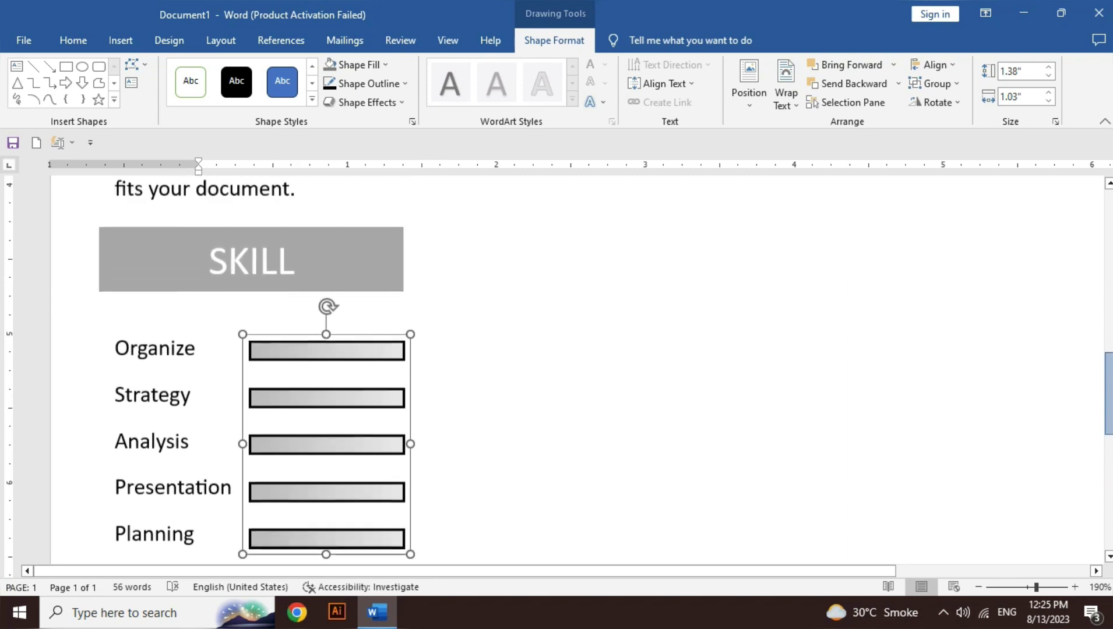
{"action": "left_click", "coordinate": [396, 279]}
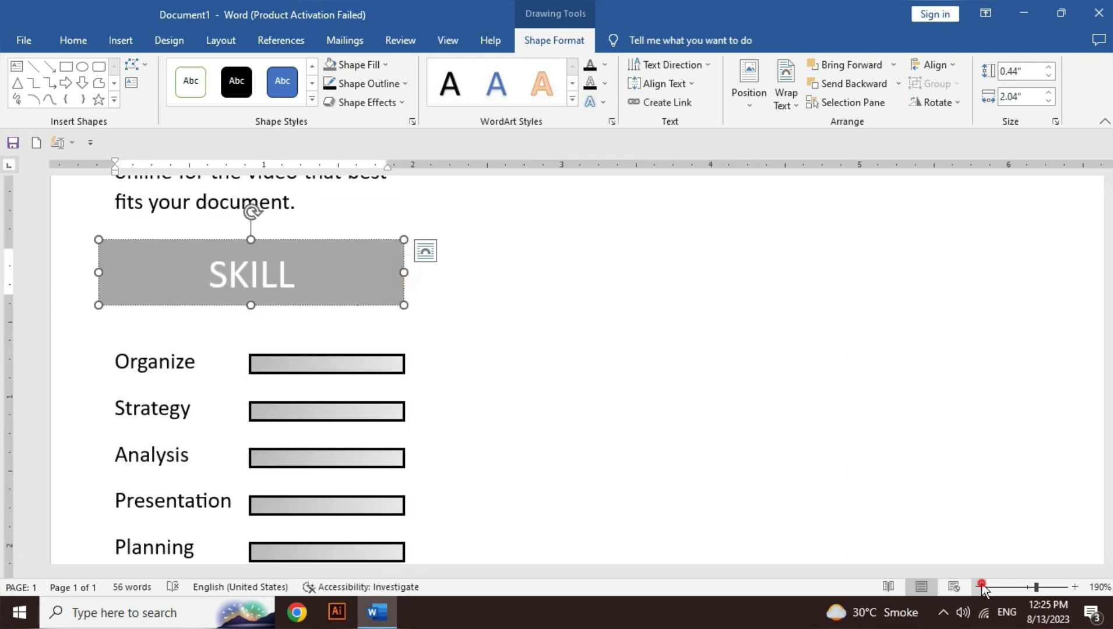
{"action": "scroll", "coordinate": [336, 279], "scroll_direction": "down", "scroll_amount": 7}
{"action": "key", "text": "ctrl+v"}
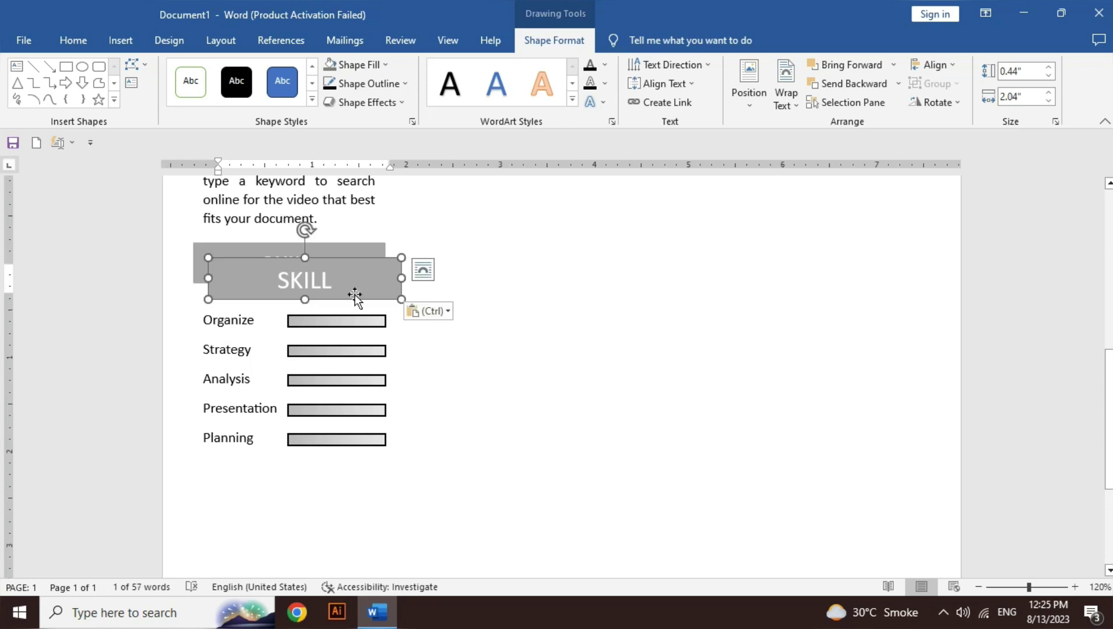
{"action": "left_click_drag", "start_coordinate": [355, 295], "coordinate": [340, 509]}
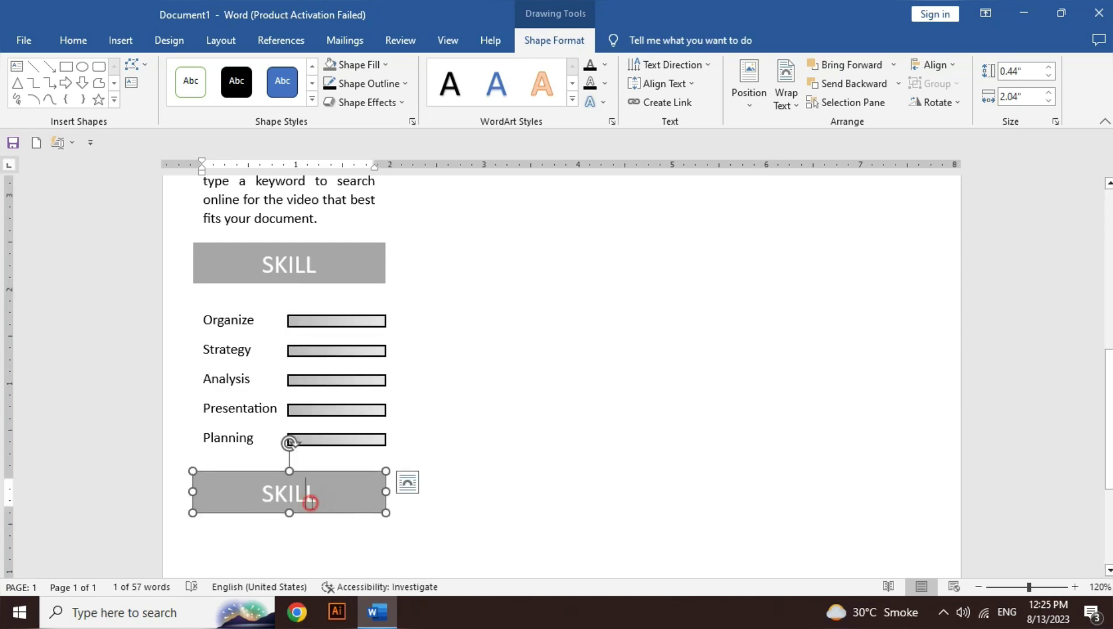
{"action": "double_click", "coordinate": [310, 502]}
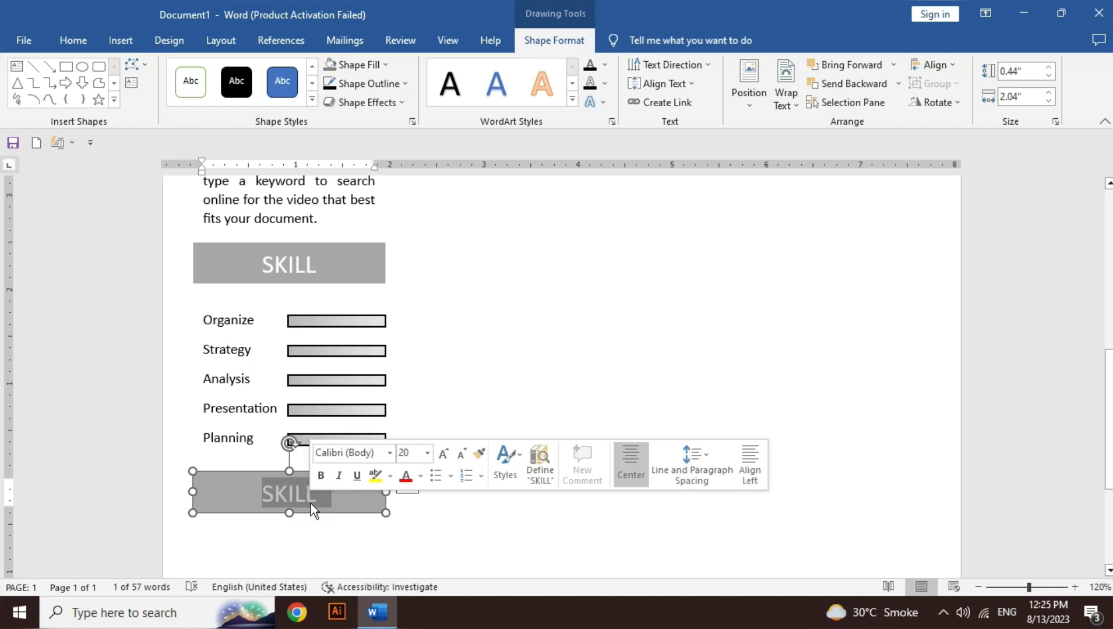
{"action": "type", "text": "LANGUAGES"}
{"action": "scroll", "coordinate": [311, 503], "scroll_direction": "down", "scroll_amount": 5}
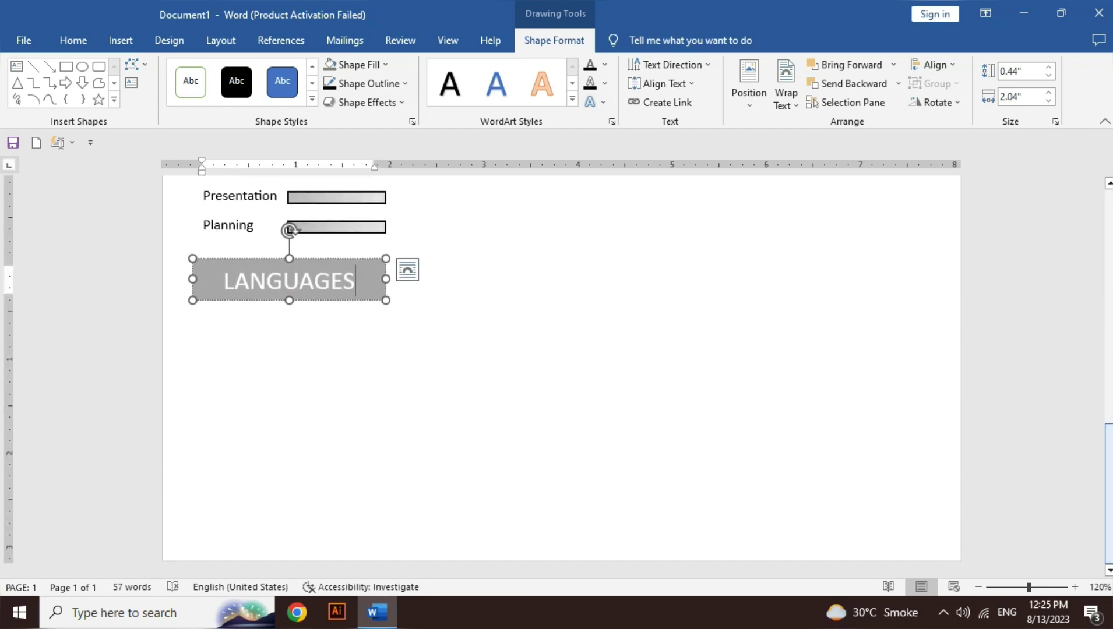
Step: Nudge PROFILE, its paragraph, SKILL and the skill-bar group up two steps together
{"action": "scroll", "coordinate": [562, 373], "scroll_direction": "up", "scroll_amount": 6}
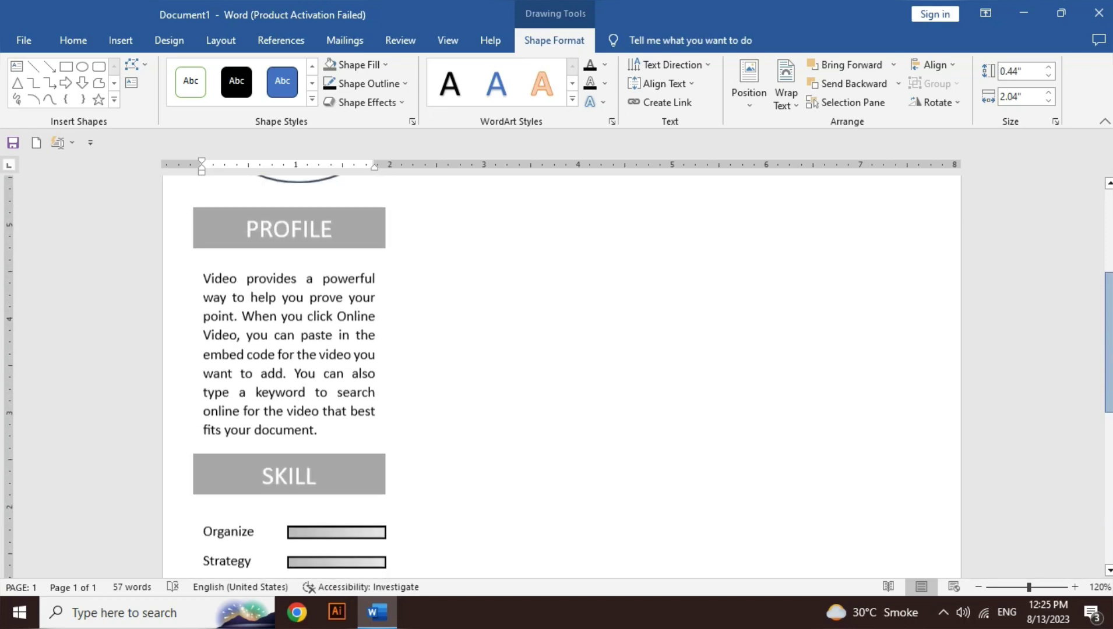
{"action": "scroll", "coordinate": [562, 373], "scroll_direction": "up", "scroll_amount": 2}
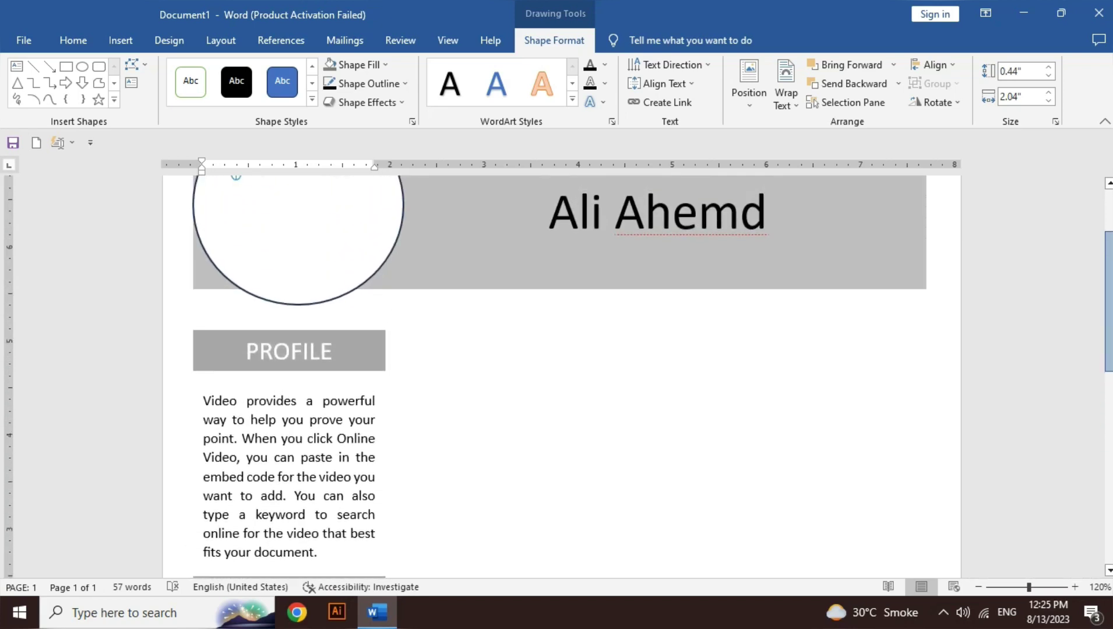
{"action": "left_click", "coordinate": [356, 330]}
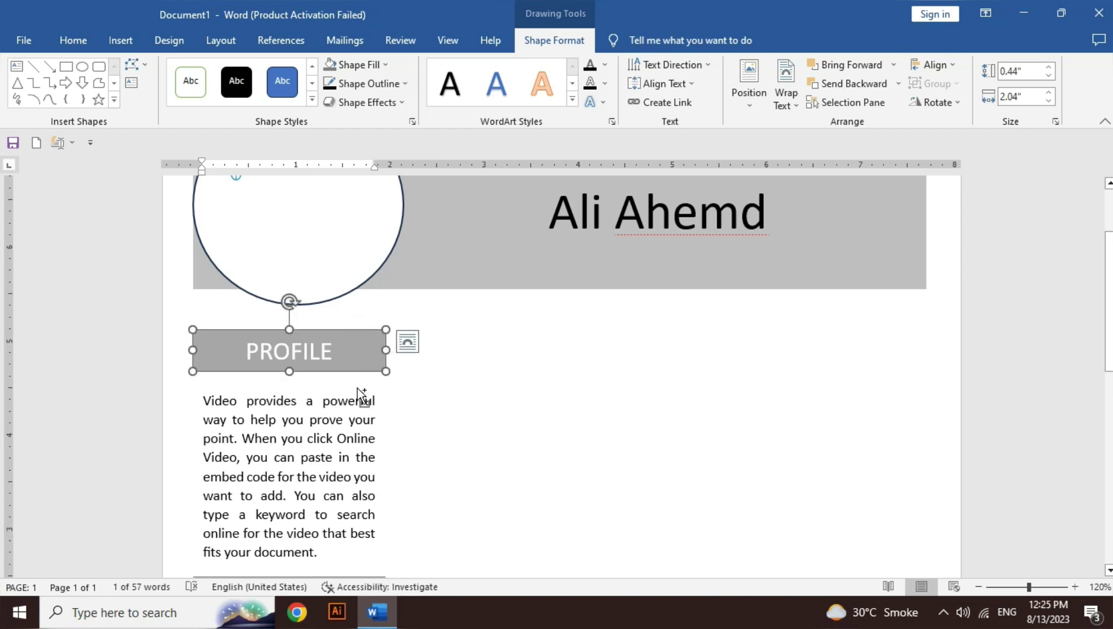
{"action": "left_click", "coordinate": [358, 386], "text": "shift"}
{"action": "left_click_drag", "start_coordinate": [1108, 302], "coordinate": [1108, 395]}
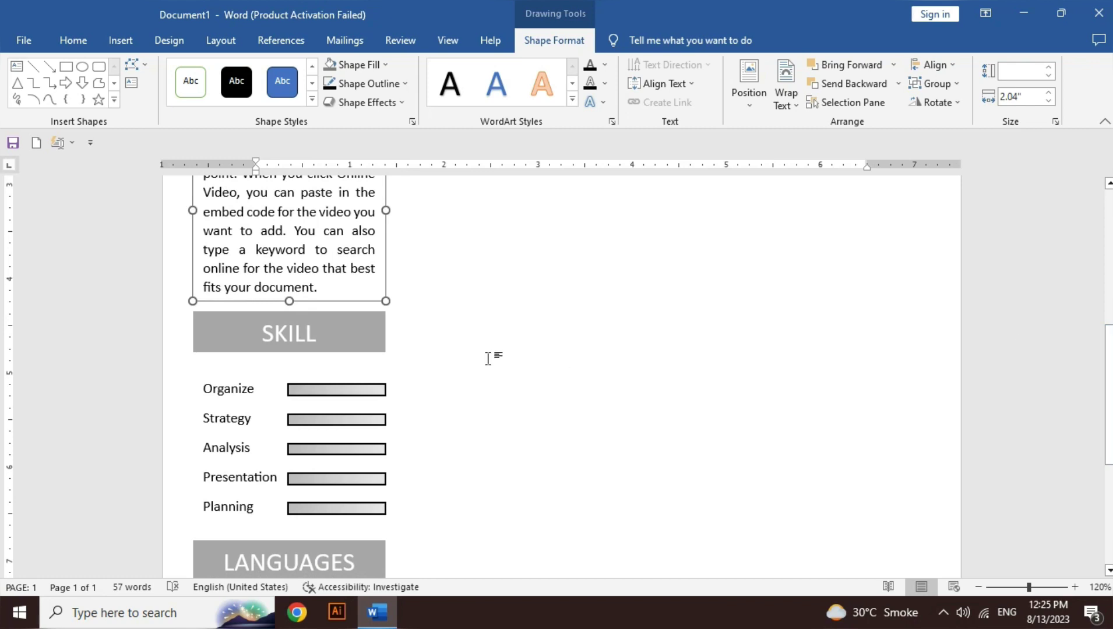
{"action": "left_click", "coordinate": [375, 349], "text": "shift"}
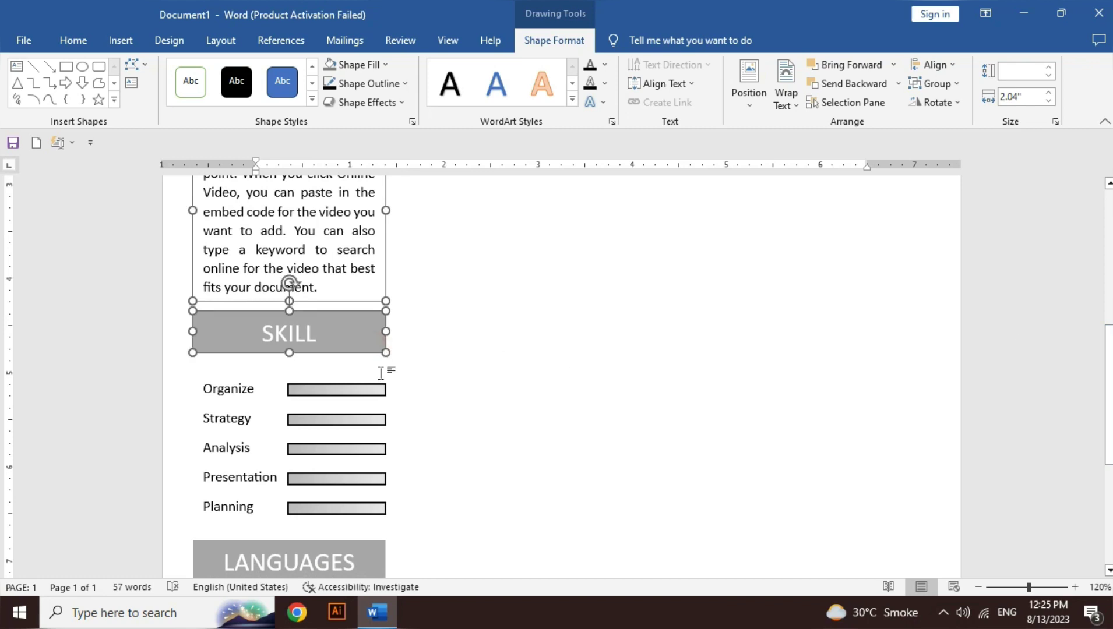
{"action": "left_click", "coordinate": [378, 379], "text": "shift"}
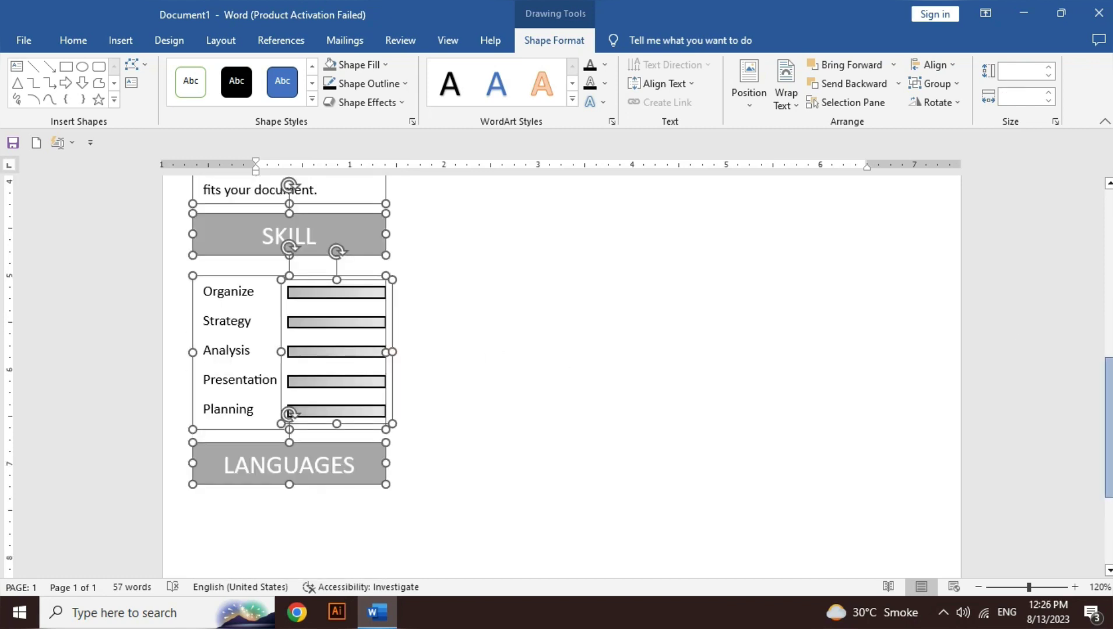
{"action": "left_click_drag", "start_coordinate": [1108, 345], "coordinate": [1109, 233]}
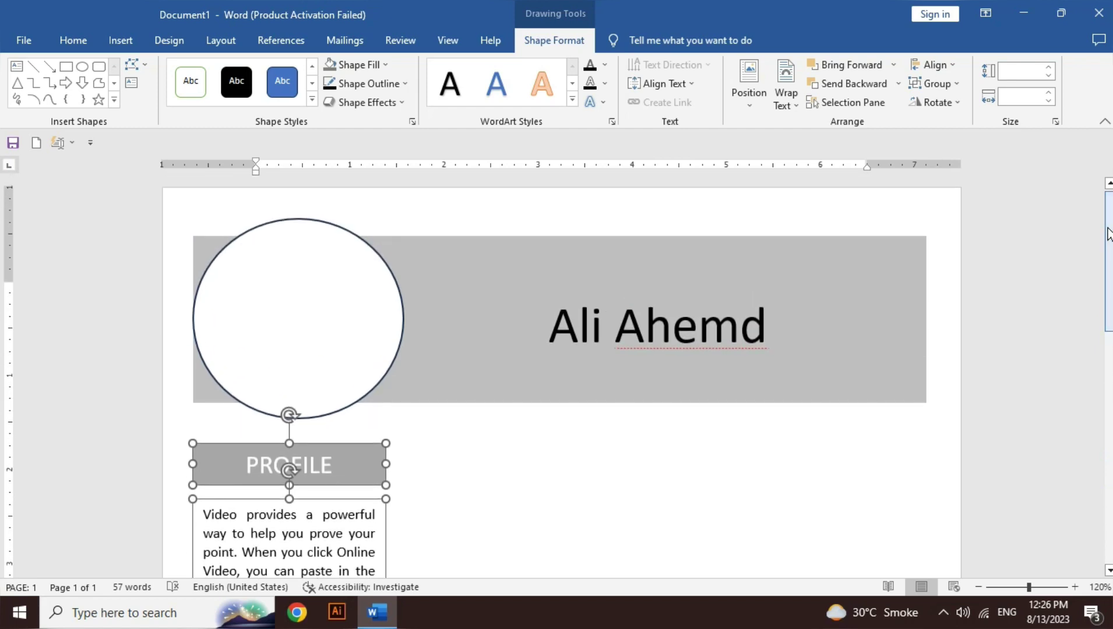
{"action": "key", "text": "Up"}
{"action": "key", "text": "Up"}
{"action": "key", "text": "Up"}
{"action": "key", "text": "Up"}
{"action": "key", "text": "Up"}
{"action": "key", "text": "Up"}
{"action": "key", "text": "Up"}
{"action": "key", "text": "Up"}
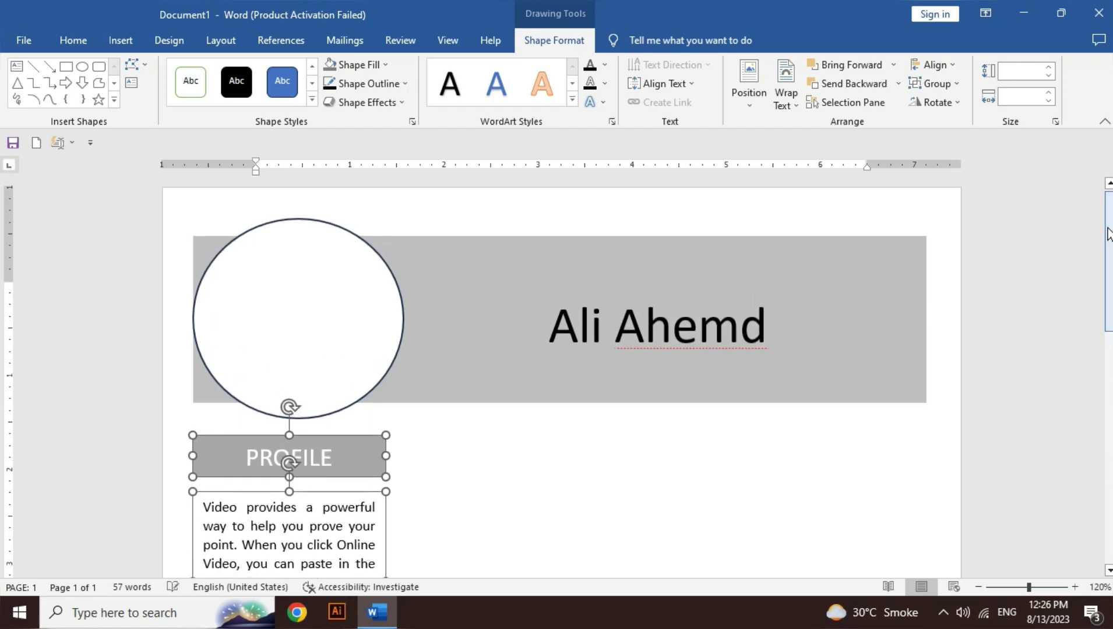
{"action": "key", "text": "Up"}
{"action": "key", "text": "Up"}
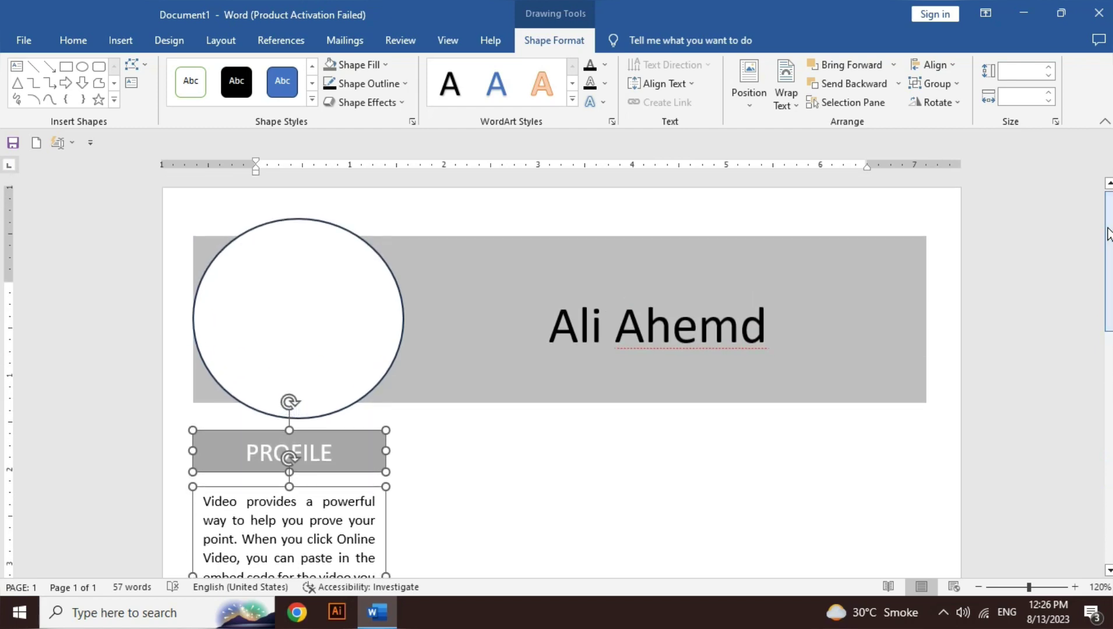
{"action": "left_click_drag", "start_coordinate": [1109, 233], "coordinate": [1109, 502]}
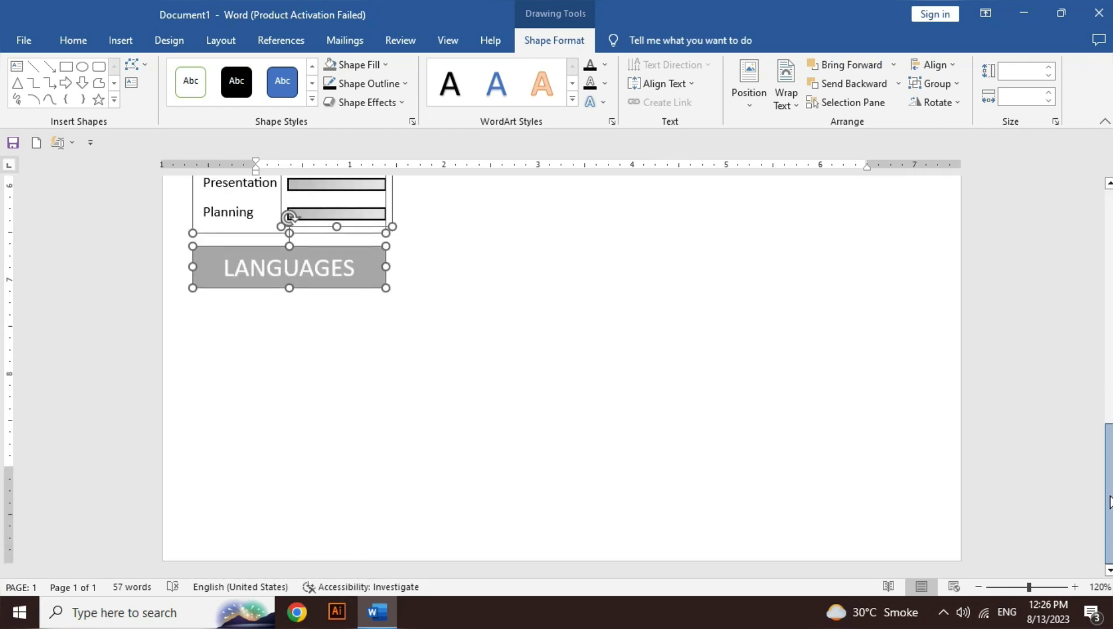
{"action": "left_click", "coordinate": [278, 347]}
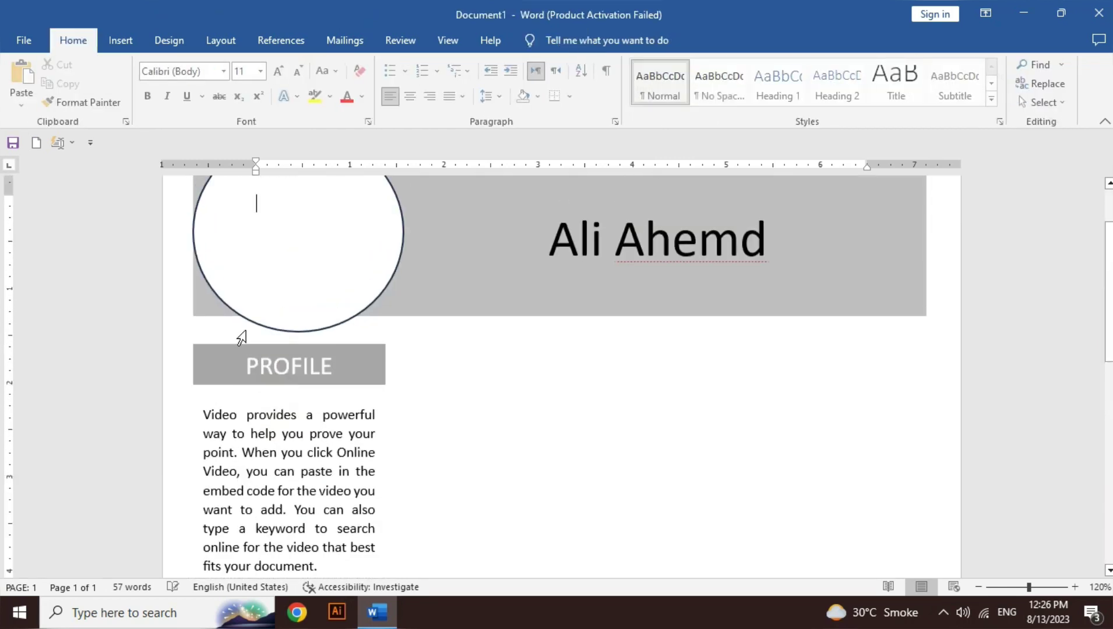
{"action": "left_click_drag", "start_coordinate": [1109, 291], "coordinate": [1109, 497]}
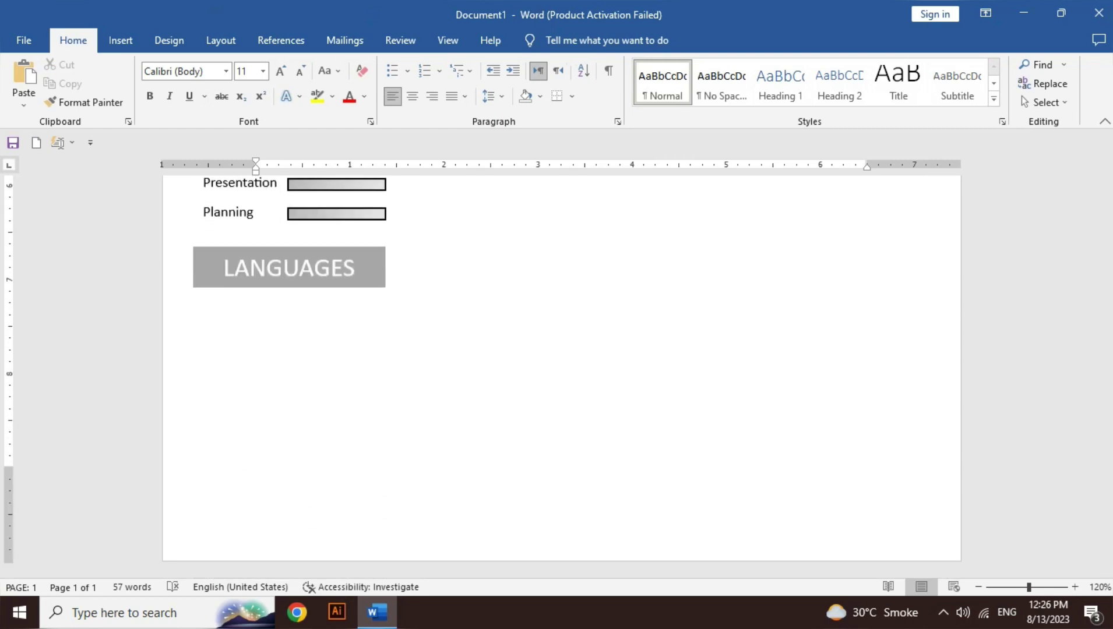
Step: Start inserting a rectangle shape, then cancel it
{"action": "left_click", "coordinate": [122, 40]}
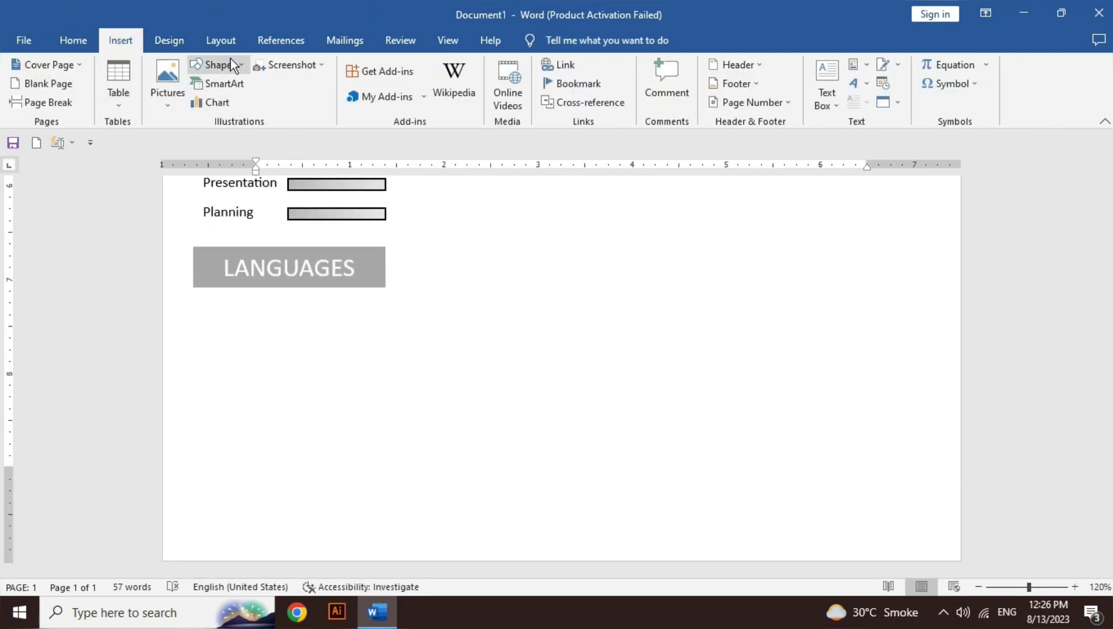
{"action": "left_click", "coordinate": [232, 64]}
{"action": "left_click", "coordinate": [246, 102]}
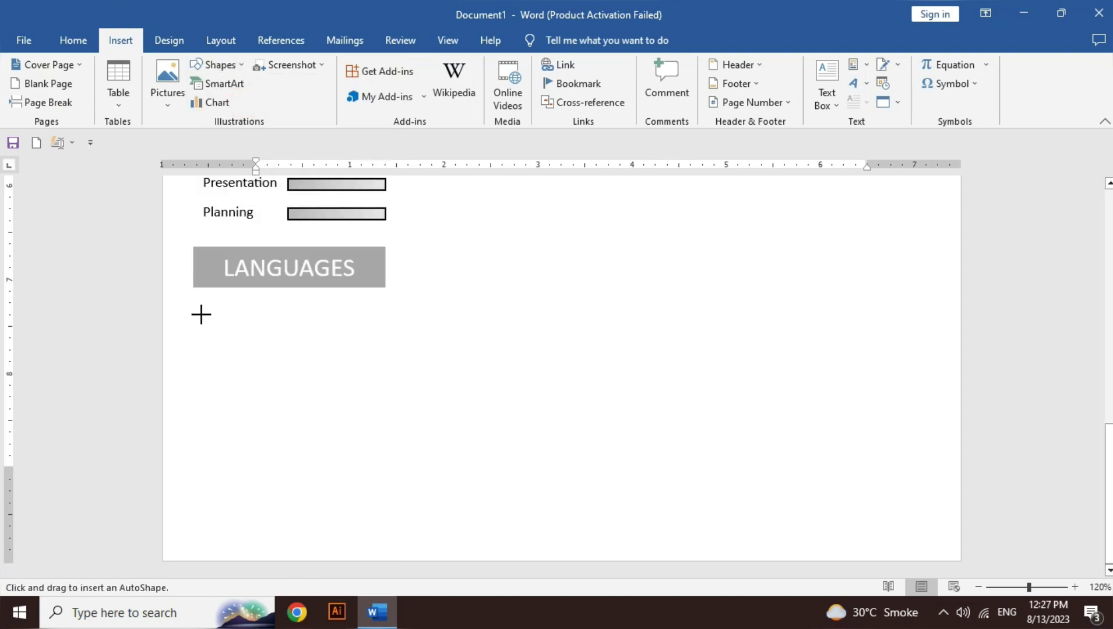
{"action": "left_click", "coordinate": [80, 41]}
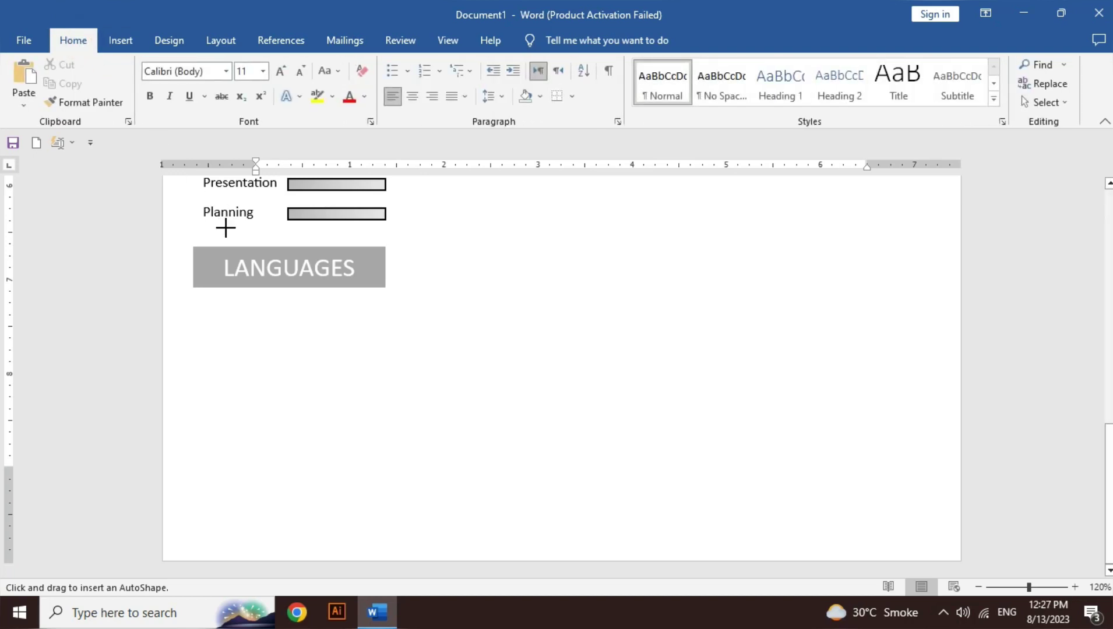
{"action": "key", "text": "Escape"}
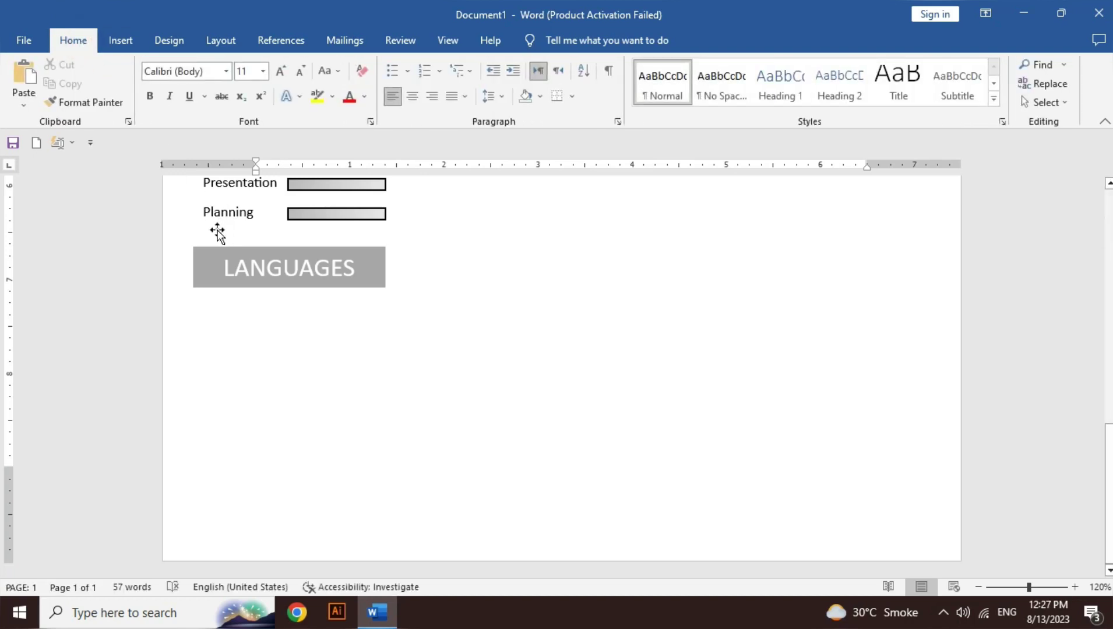
Step: Paste a copy of the skill labels and bars below LANGUAGES and nudge the heading up
{"action": "left_click", "coordinate": [220, 233]}
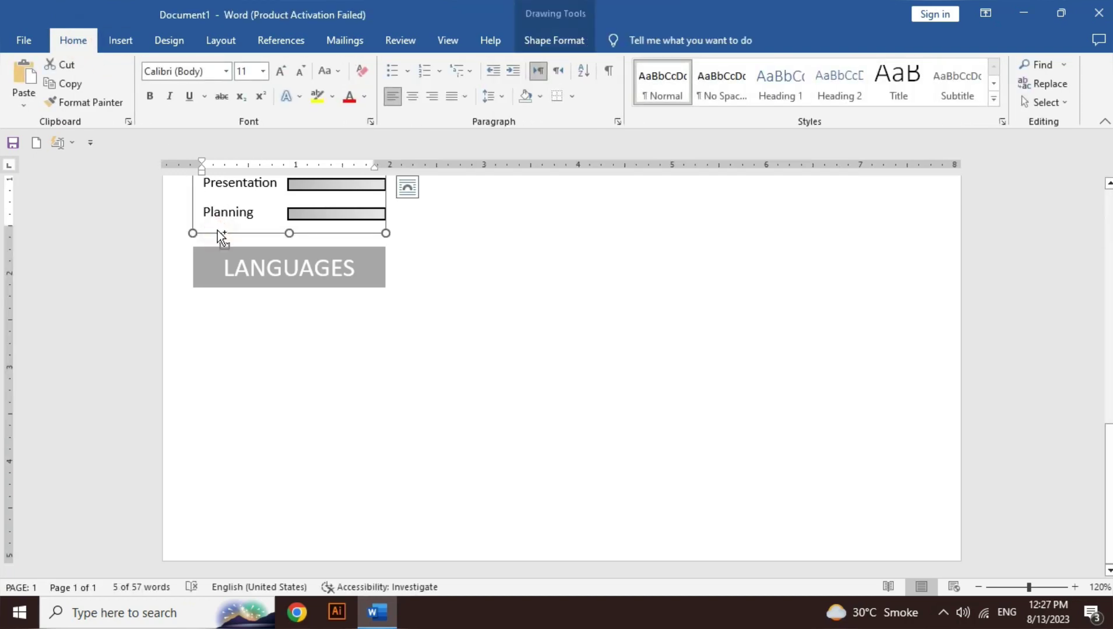
{"action": "left_click", "coordinate": [325, 218]}
{"action": "key", "text": "ctrl+v"}
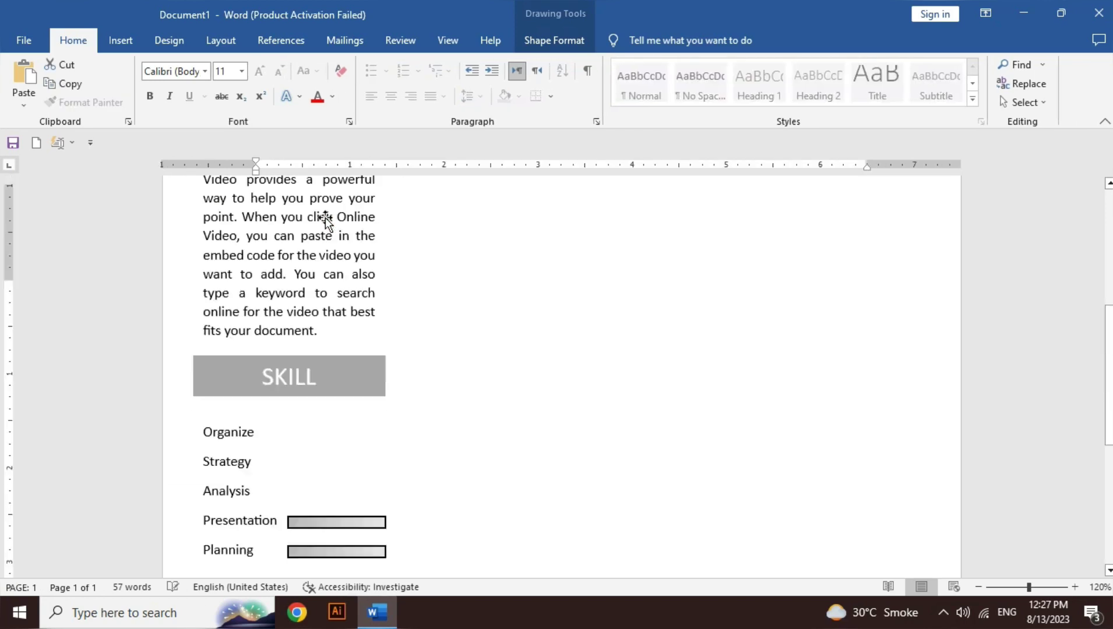
{"action": "left_click_drag", "start_coordinate": [384, 286], "coordinate": [323, 477]}
{"action": "scroll", "coordinate": [240, 248], "scroll_direction": "down", "scroll_amount": 3}
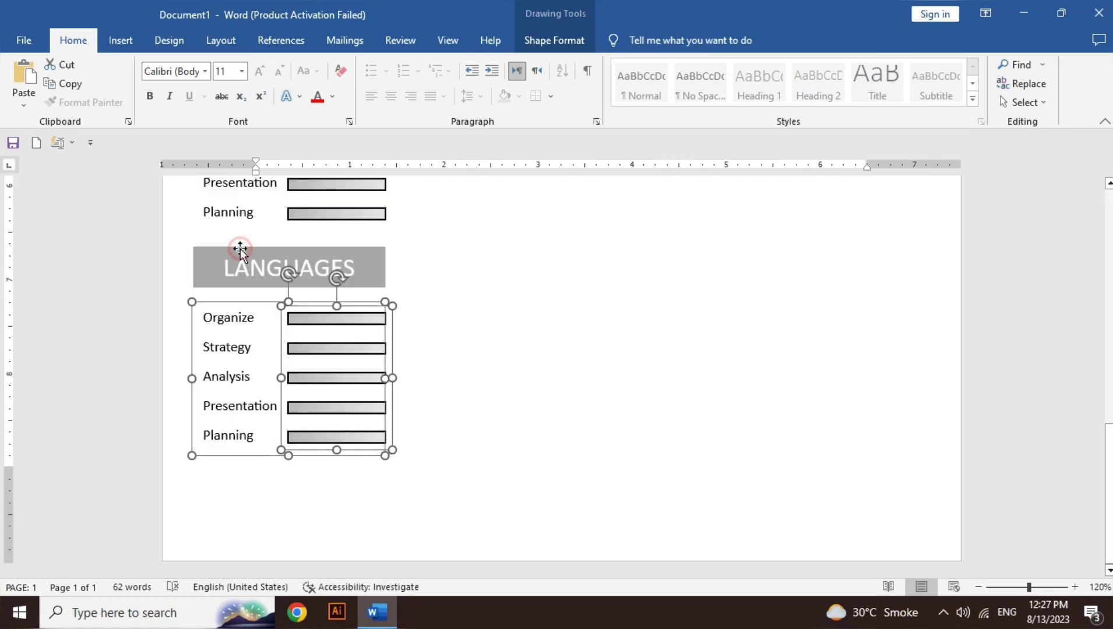
{"action": "left_click", "coordinate": [240, 247]}
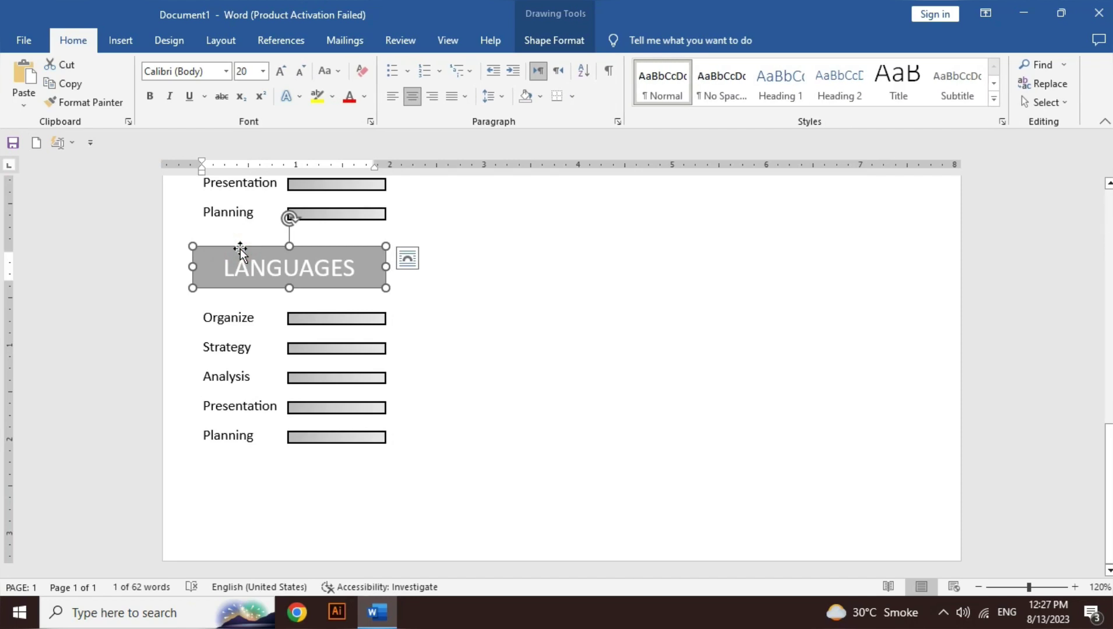
{"action": "key", "text": "Up"}
{"action": "key", "text": "Up"}
{"action": "key", "text": "Up"}
{"action": "key", "text": "Up"}
{"action": "key", "text": "Up"}
{"action": "key", "text": "Up"}
{"action": "key", "text": "Up"}
{"action": "key", "text": "Up"}
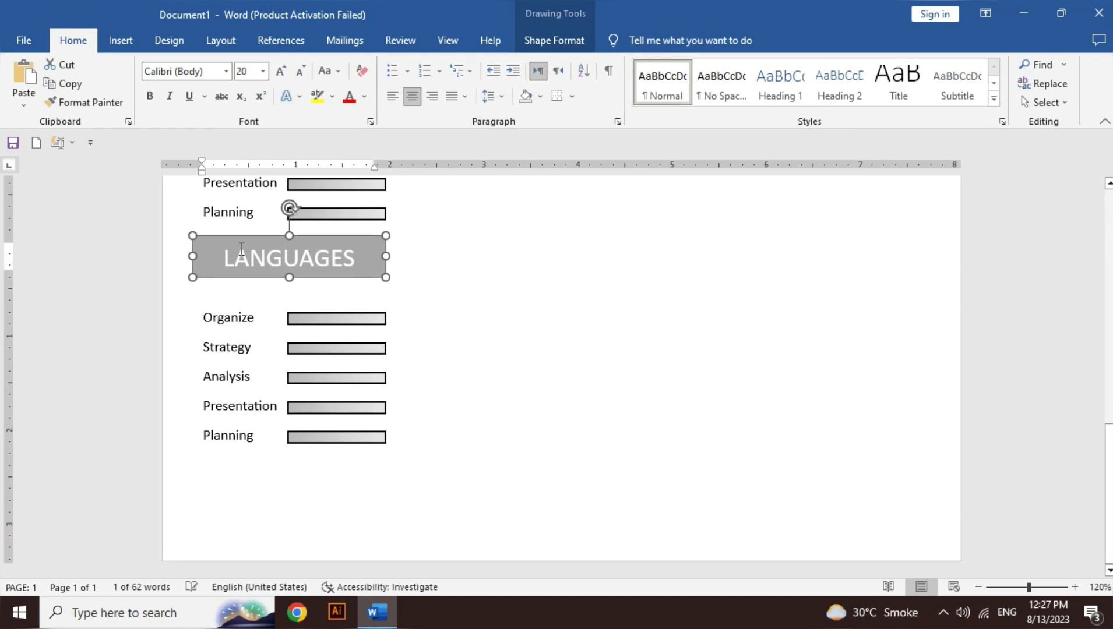
Step: Nudge the copied skill bars under LANGUAGES slightly upward
{"action": "left_click", "coordinate": [232, 321]}
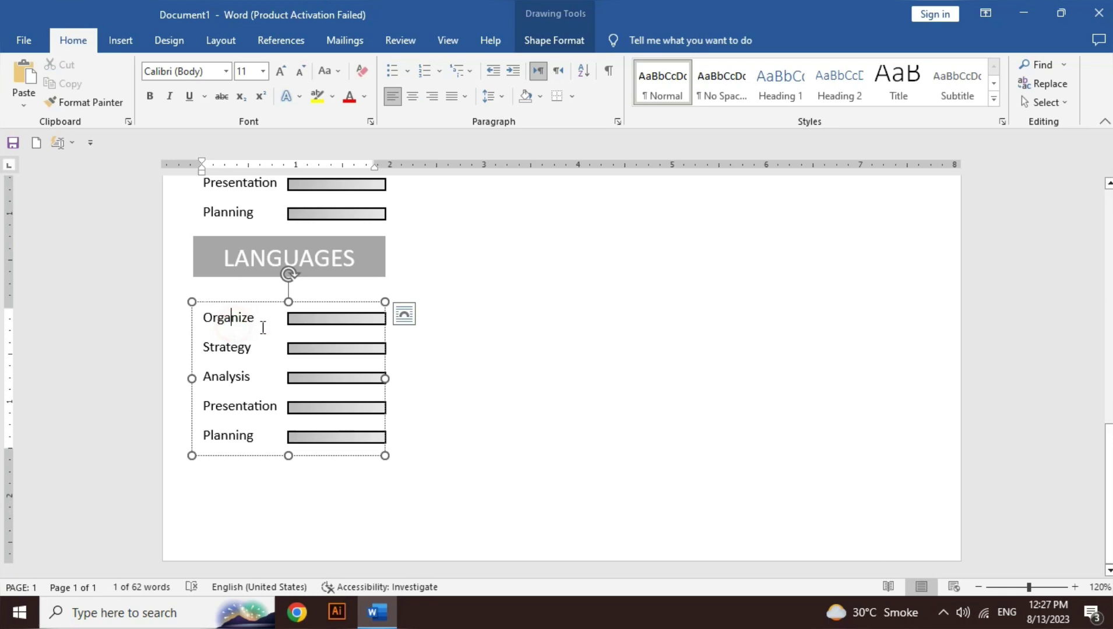
{"action": "left_click", "coordinate": [335, 318]}
{"action": "key", "text": "Up"}
{"action": "key", "text": "Up"}
{"action": "key", "text": "Up"}
{"action": "key", "text": "Up"}
{"action": "key", "text": "Up"}
{"action": "key", "text": "Up"}
{"action": "key", "text": "Up"}
{"action": "key", "text": "Up"}
{"action": "key", "text": "Up"}
{"action": "key", "text": "Up"}
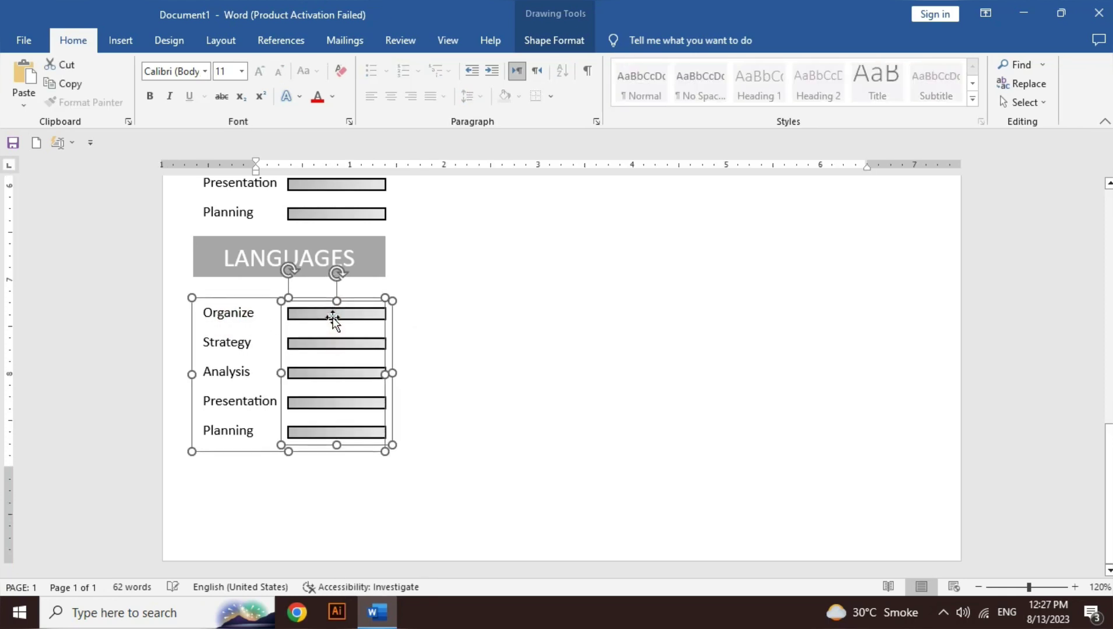
Step: Relabel the list English, Urdu and Germen and delete the Presentation label
{"action": "double_click", "coordinate": [240, 309]}
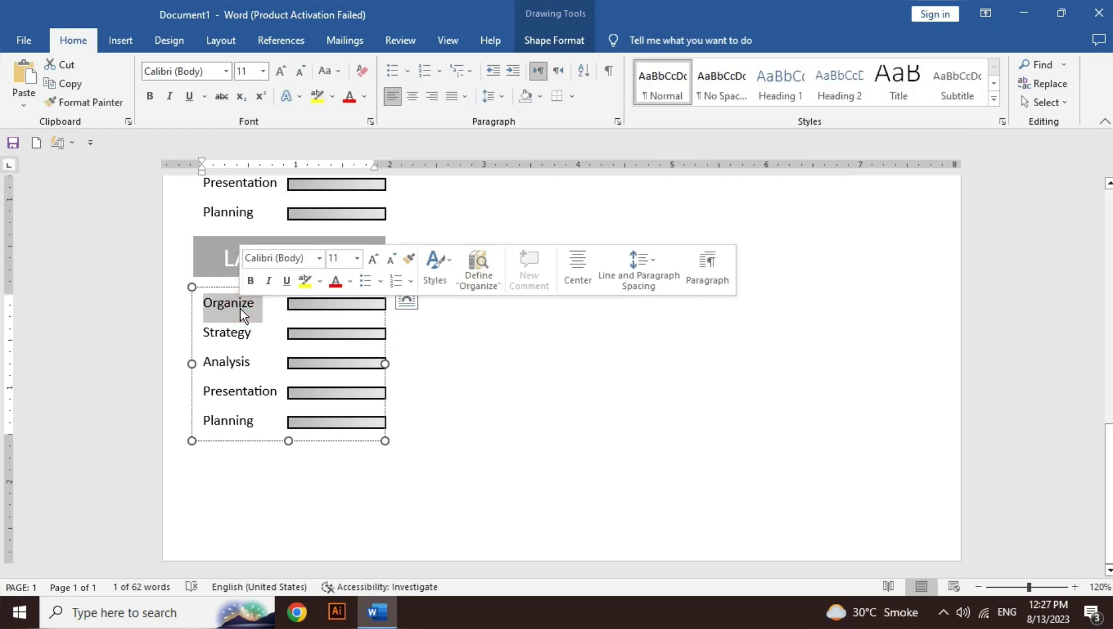
{"action": "type", "text": "e"}
{"action": "key", "text": "BackSpace"}
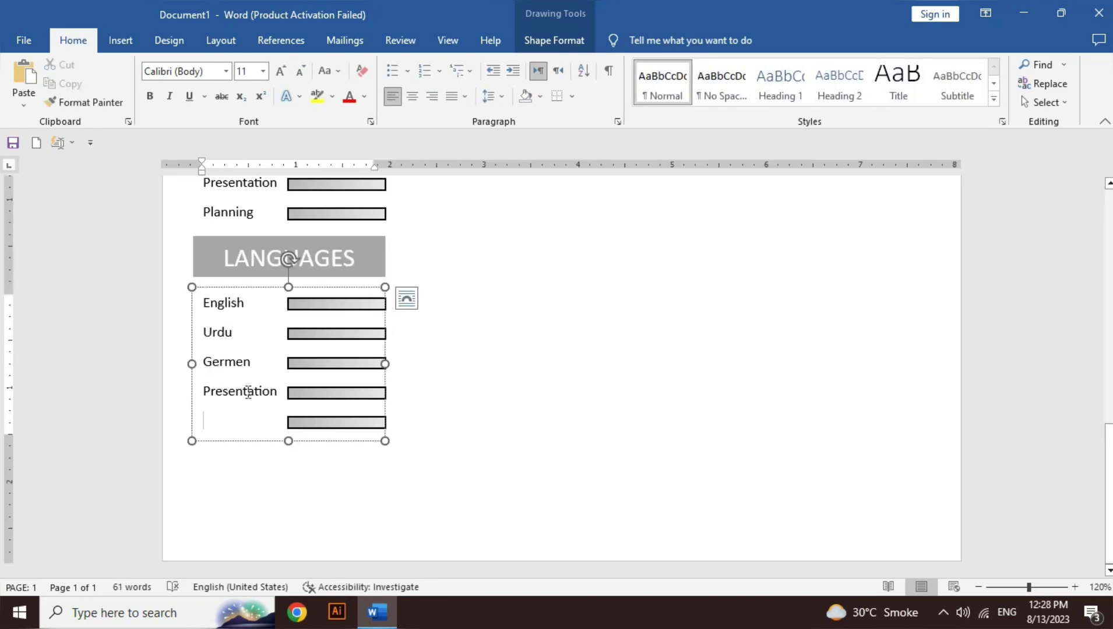
{"action": "double_click", "coordinate": [246, 392]}
{"action": "key", "text": "BackSpace"}
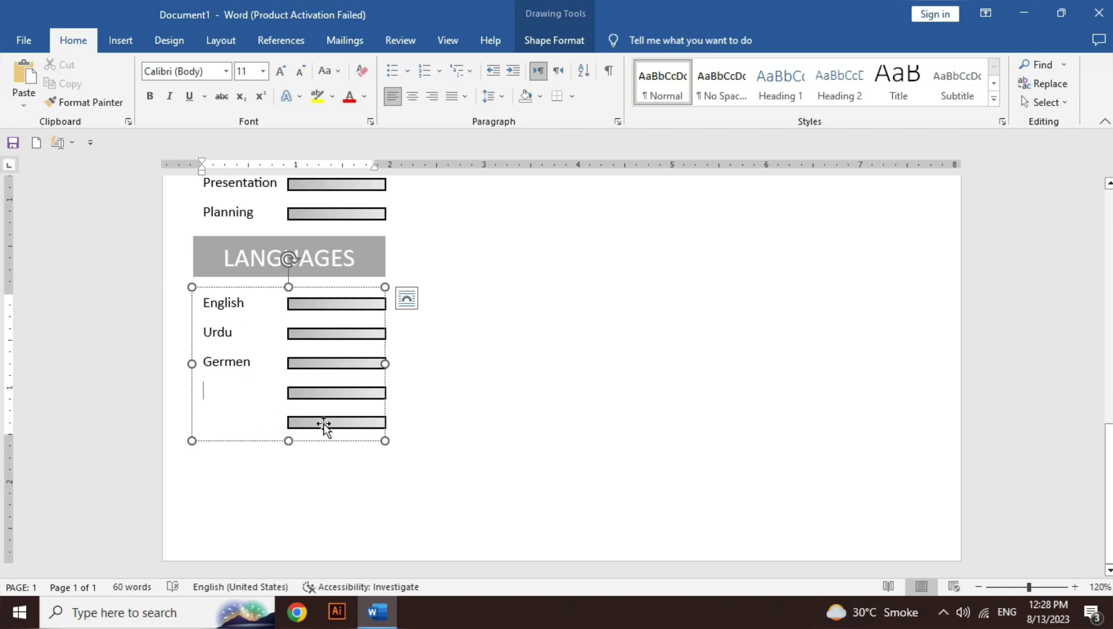
{"action": "left_click", "coordinate": [326, 422]}
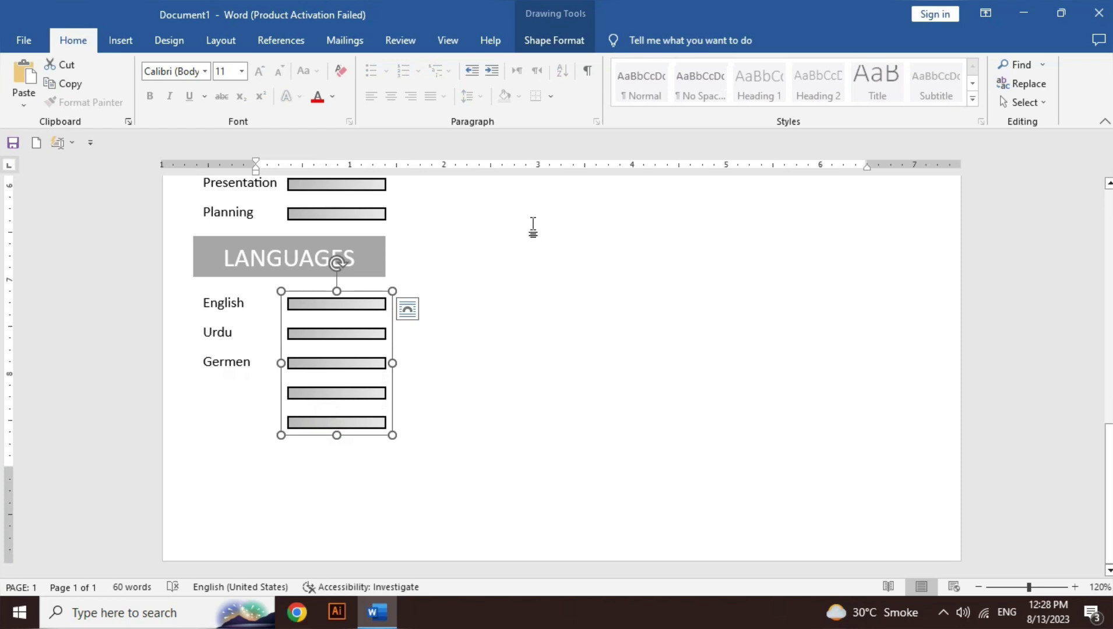
Step: Ungroup the language bars and regroup only the top three
{"action": "left_click", "coordinate": [567, 45]}
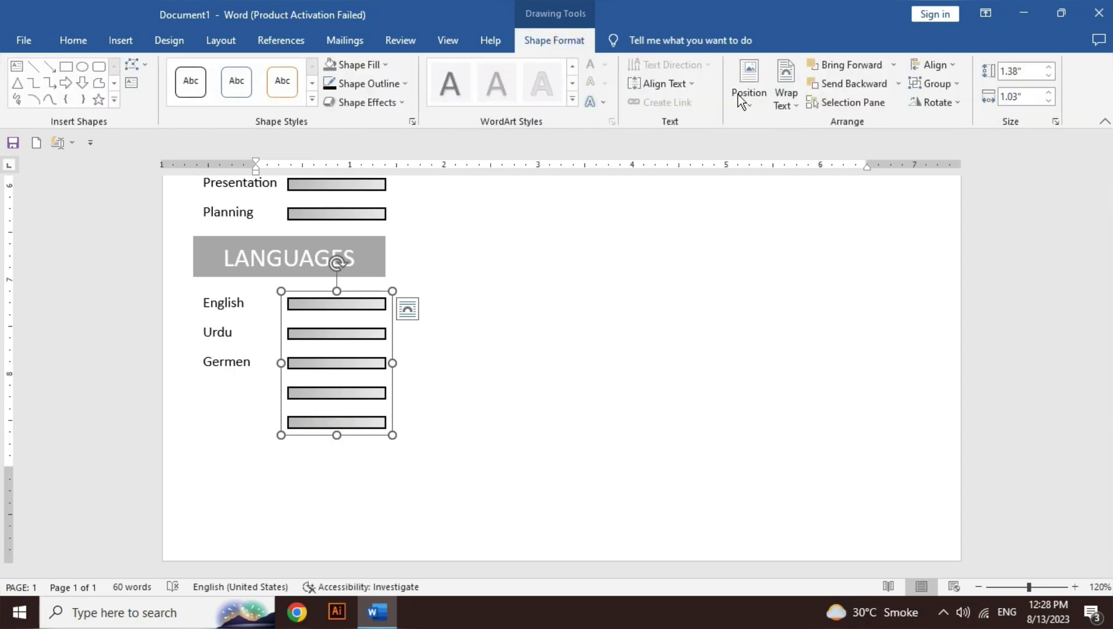
{"action": "left_click", "coordinate": [947, 91]}
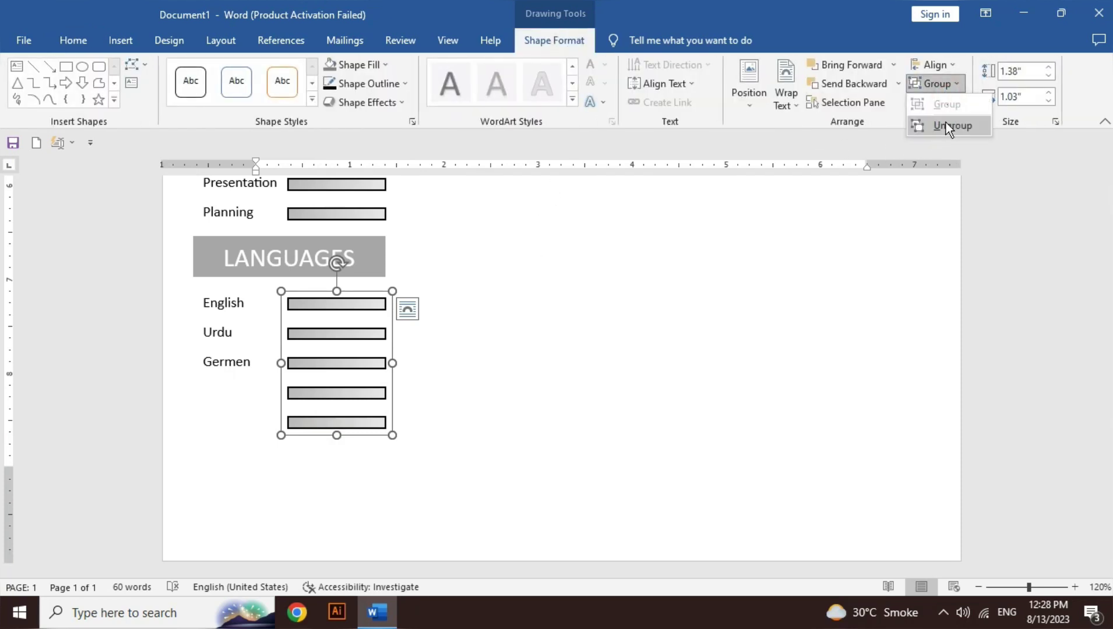
{"action": "left_click", "coordinate": [946, 122]}
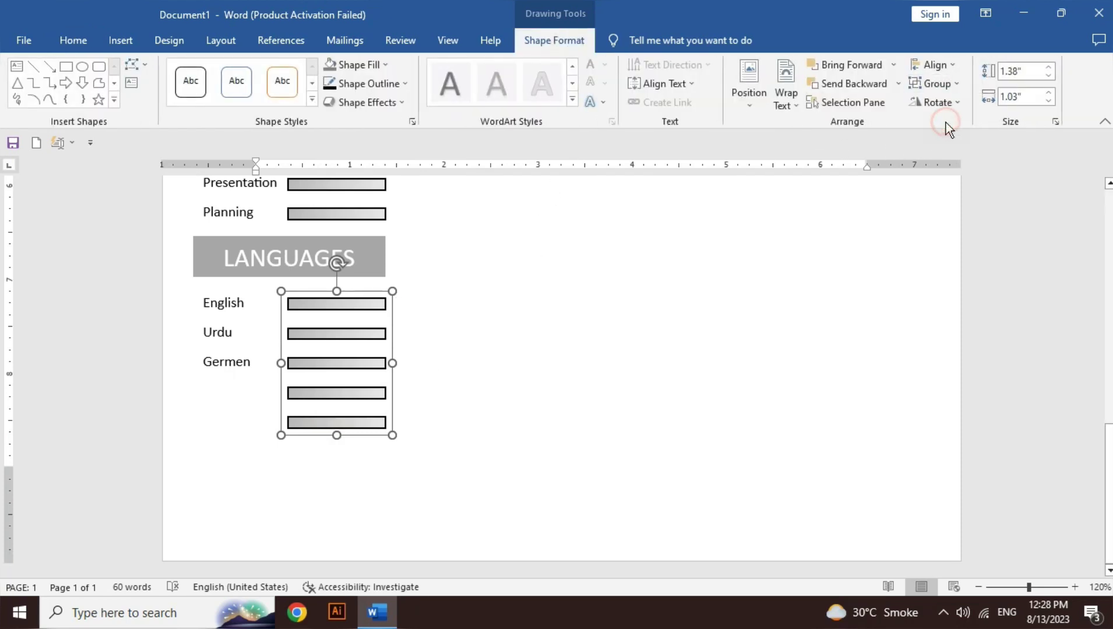
{"action": "left_click", "coordinate": [359, 428], "text": "shift"}
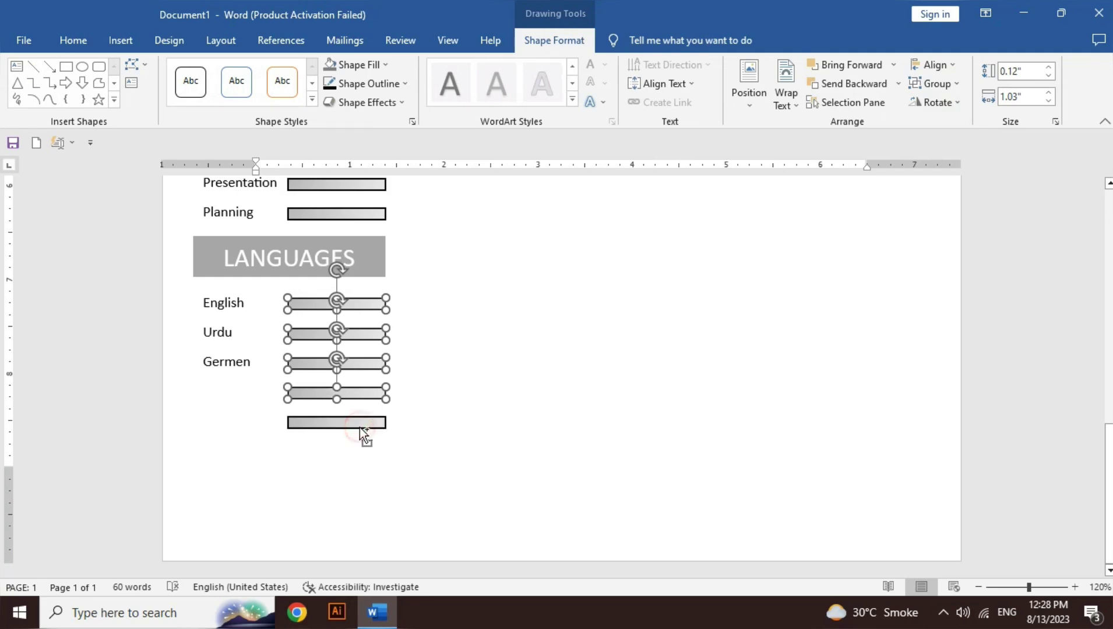
{"action": "left_click", "coordinate": [357, 396], "text": "shift"}
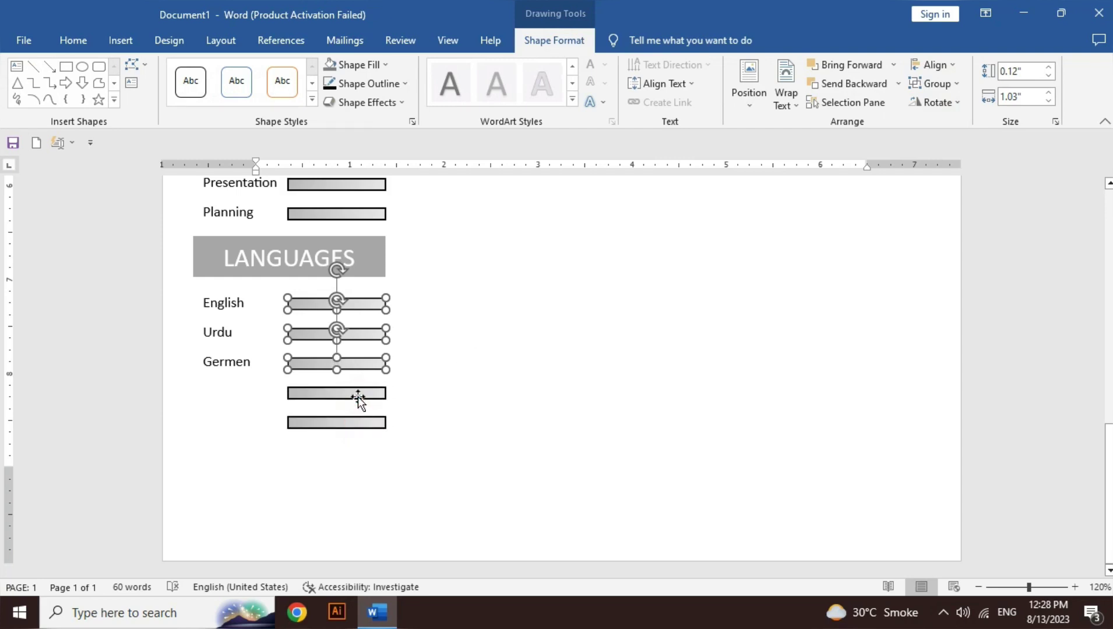
{"action": "left_click", "coordinate": [948, 82]}
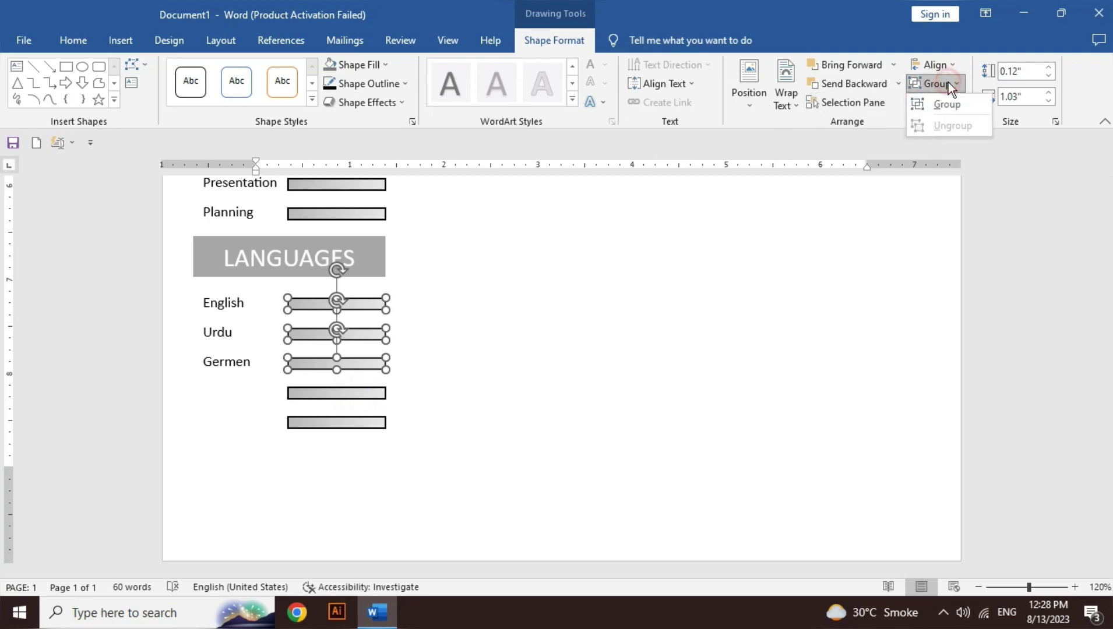
{"action": "left_click", "coordinate": [947, 105]}
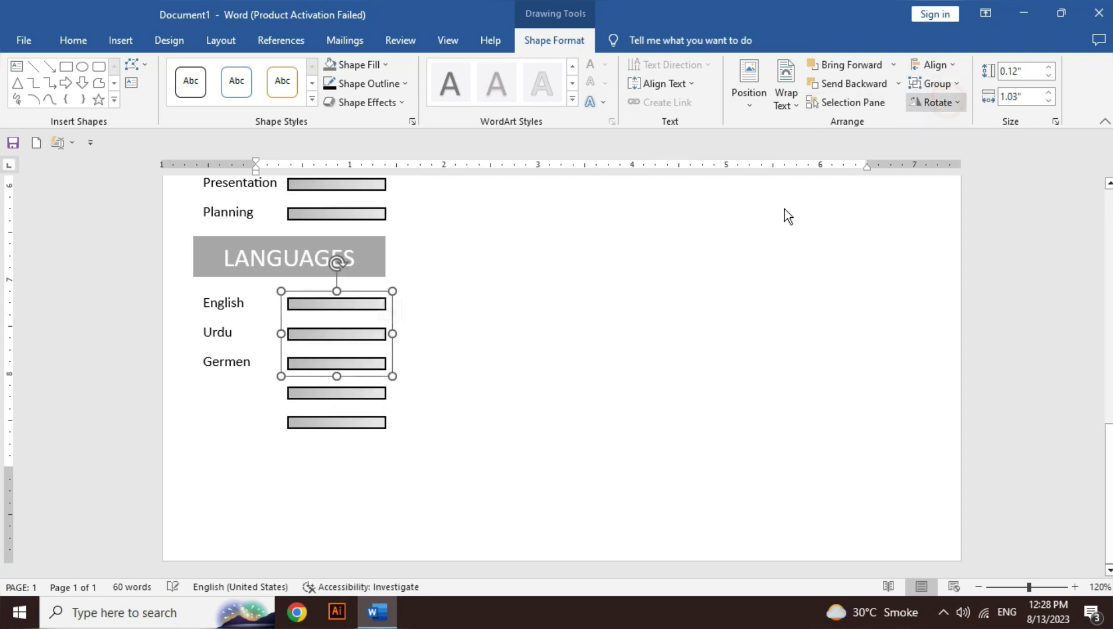
Step: Delete the two extra bars and shrink the languages box to three rows
{"action": "left_click", "coordinate": [357, 390]}
{"action": "key", "text": "Delete"}
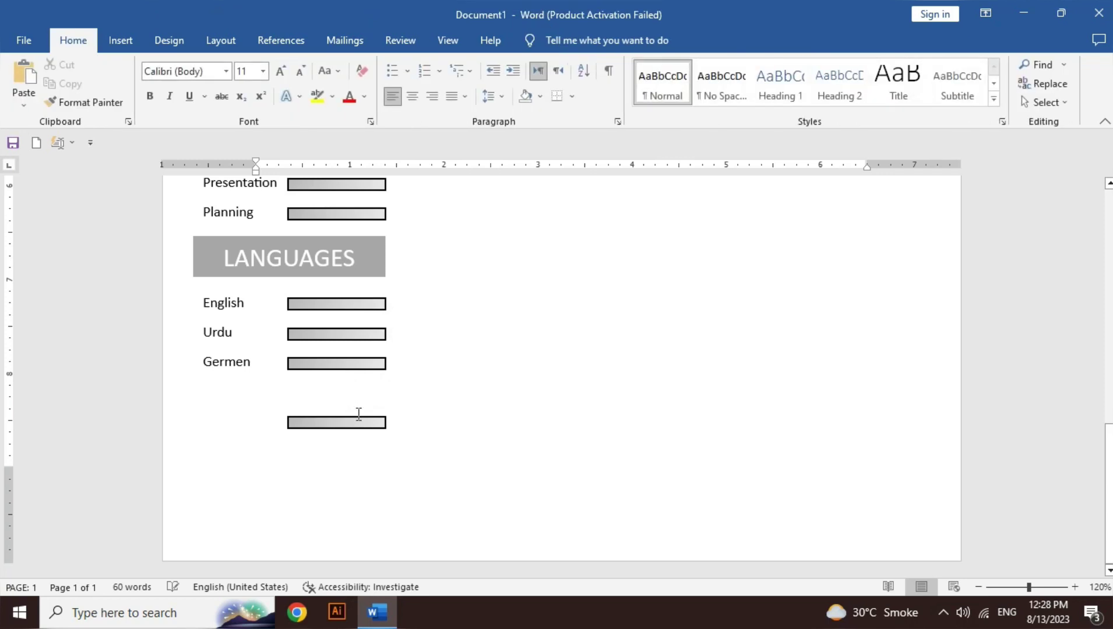
{"action": "left_click", "coordinate": [357, 422]}
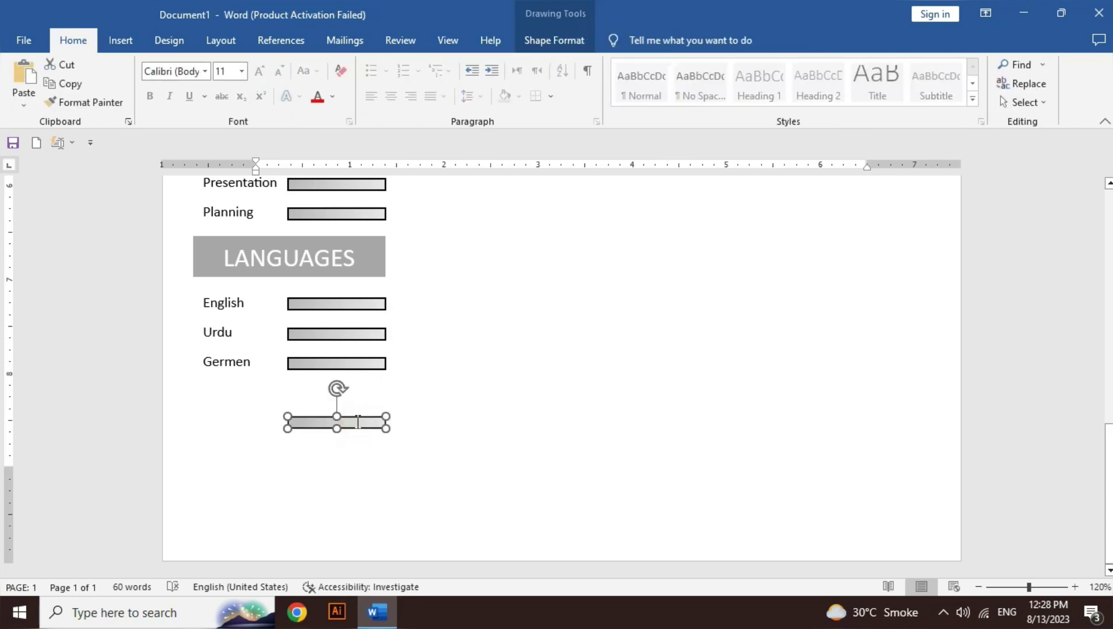
{"action": "key", "text": "Delete"}
{"action": "left_click", "coordinate": [234, 362]}
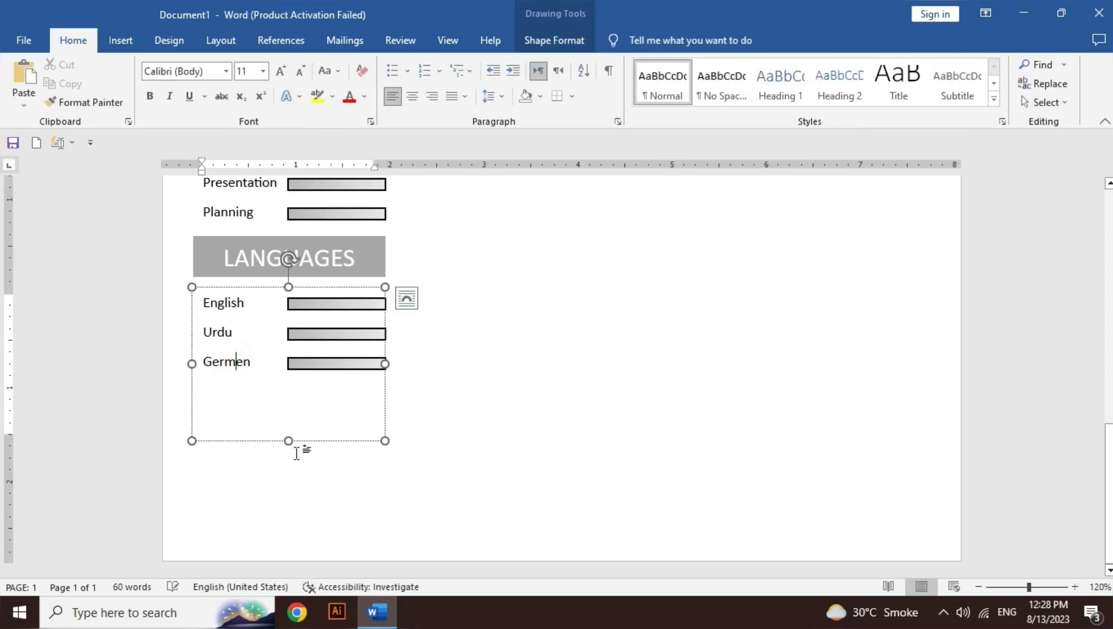
{"action": "left_click_drag", "start_coordinate": [289, 441], "coordinate": [286, 377]}
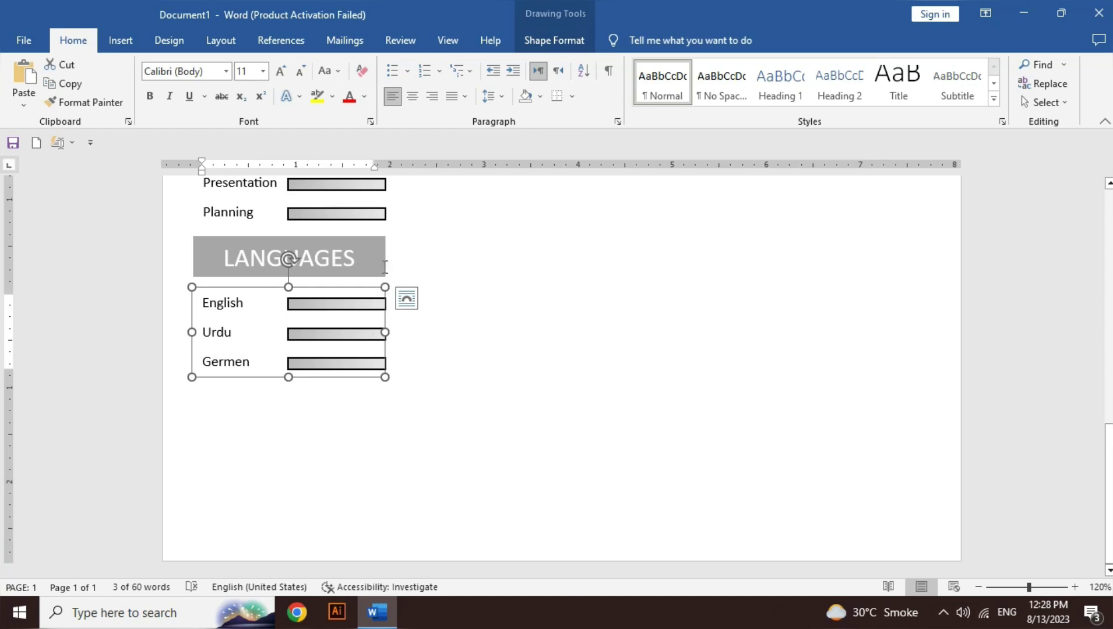
Step: Duplicate the LANGUAGES banner below the Germen row and retitle it CONTACT
{"action": "left_click", "coordinate": [381, 240]}
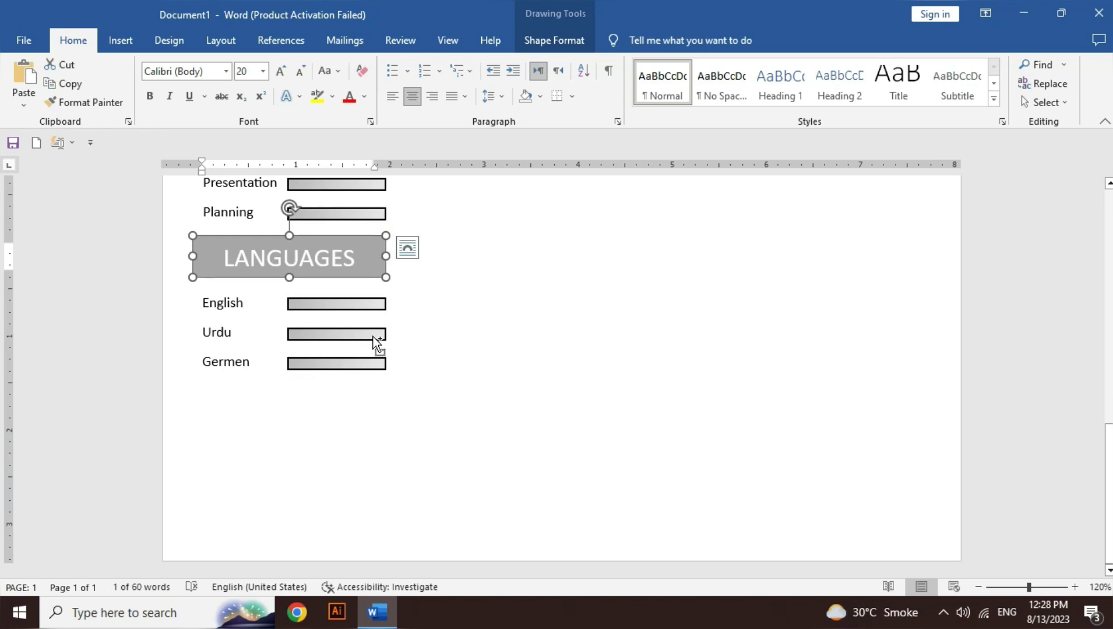
{"action": "key", "text": "ctrl+v"}
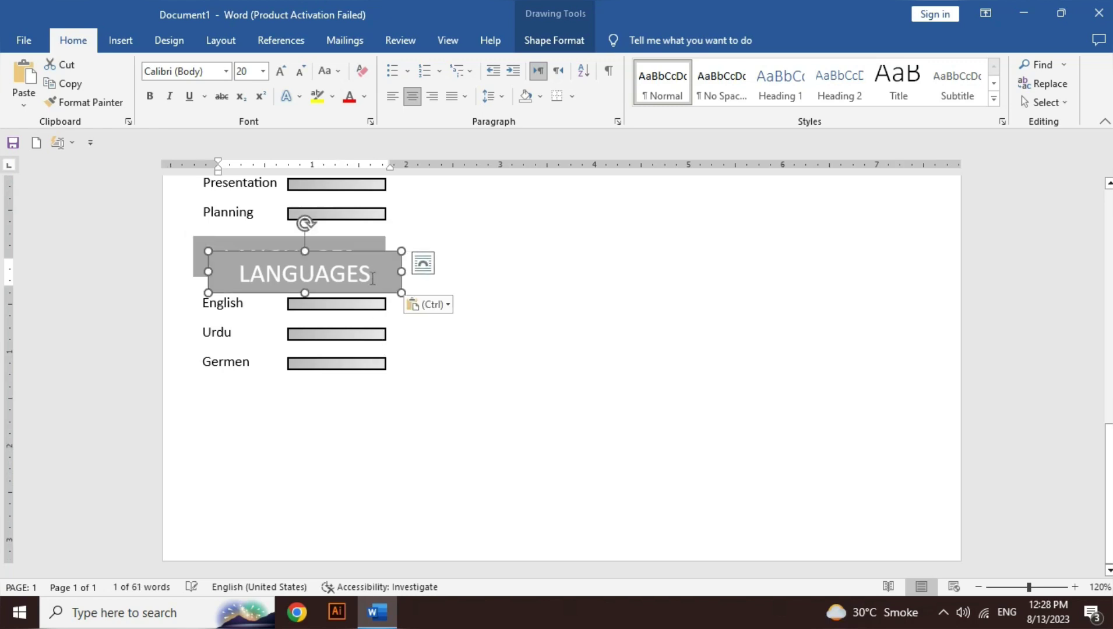
{"action": "left_click_drag", "start_coordinate": [369, 292], "coordinate": [356, 423]}
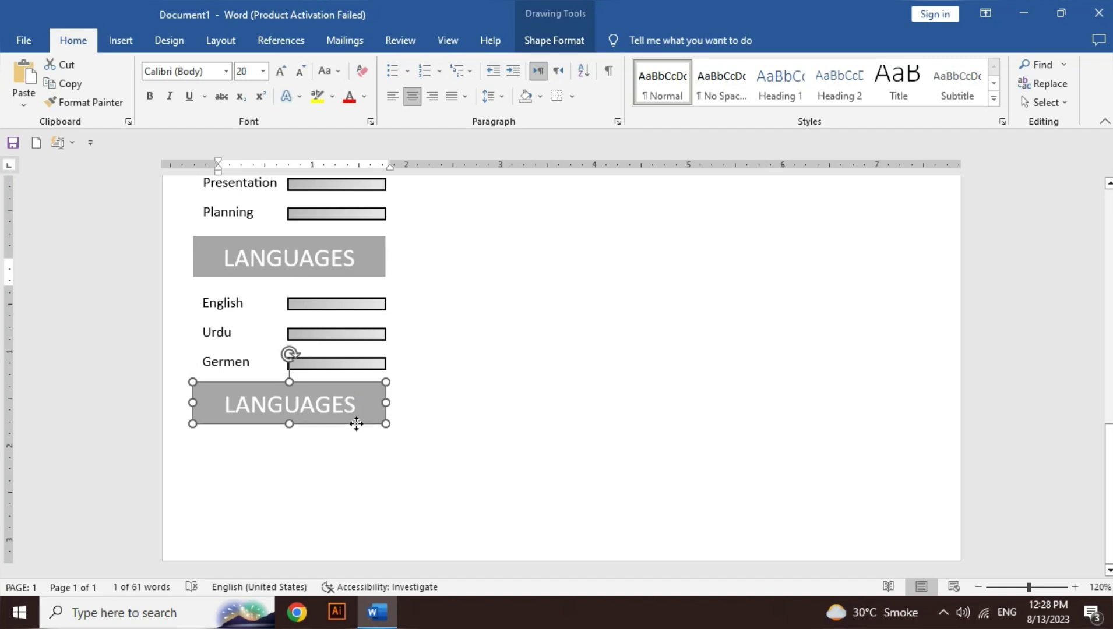
{"action": "double_click", "coordinate": [325, 402]}
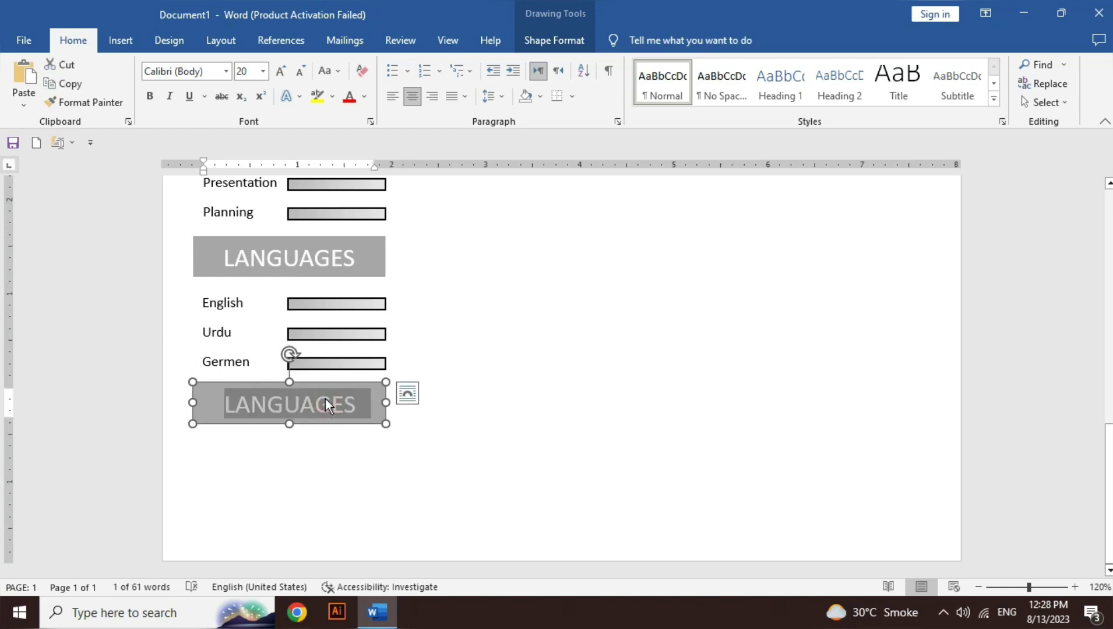
{"action": "type", "text": "Co"}
{"action": "key", "text": "BackSpace"}
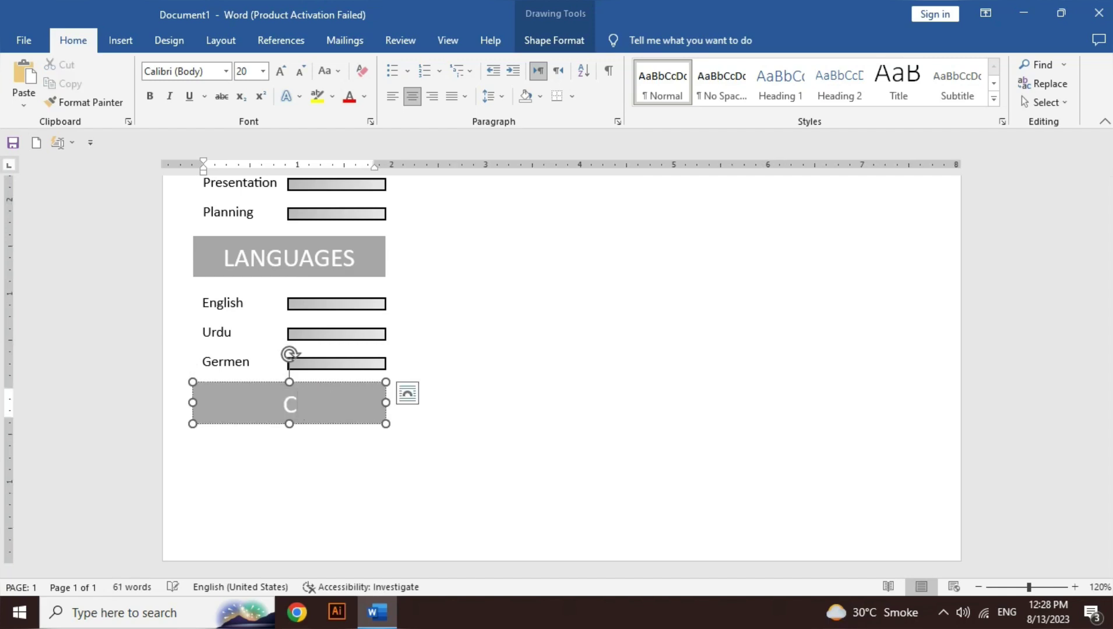
{"action": "type", "text": "ONTACT"}
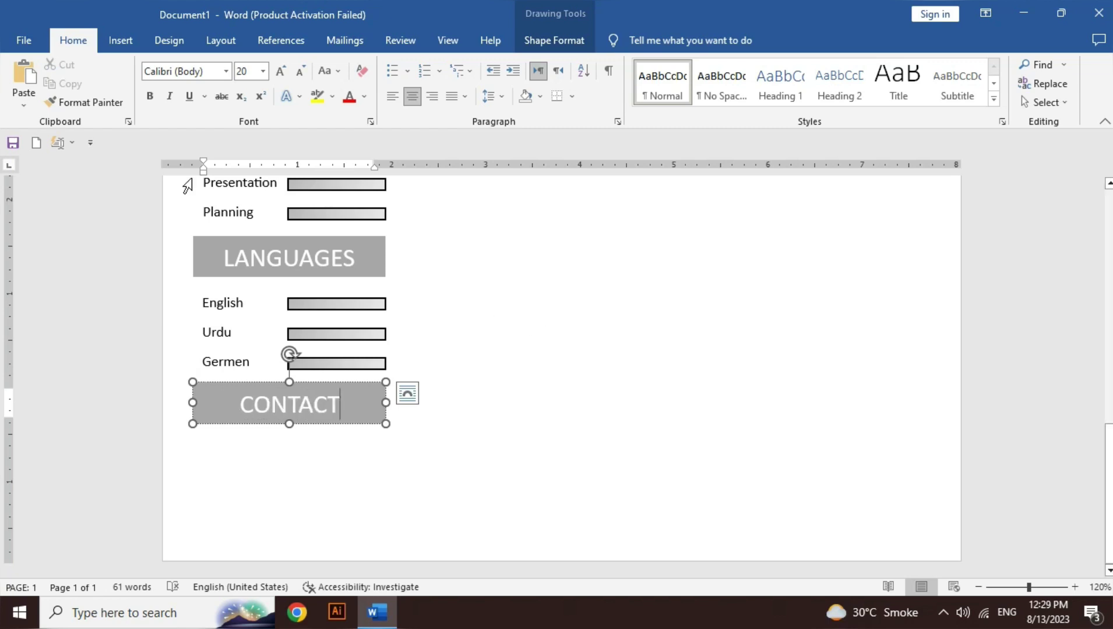
{"action": "left_click", "coordinate": [123, 42]}
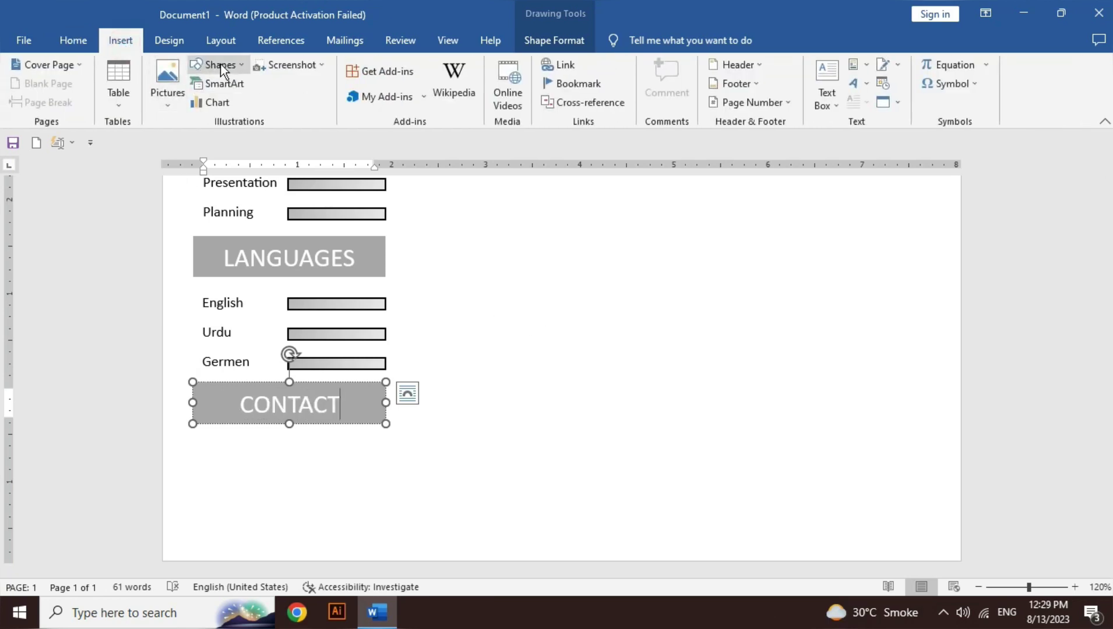
Step: Draw a rectangle below the CONTACT banner and anchor its text to the top
{"action": "left_click", "coordinate": [222, 67]}
{"action": "left_click", "coordinate": [247, 102]}
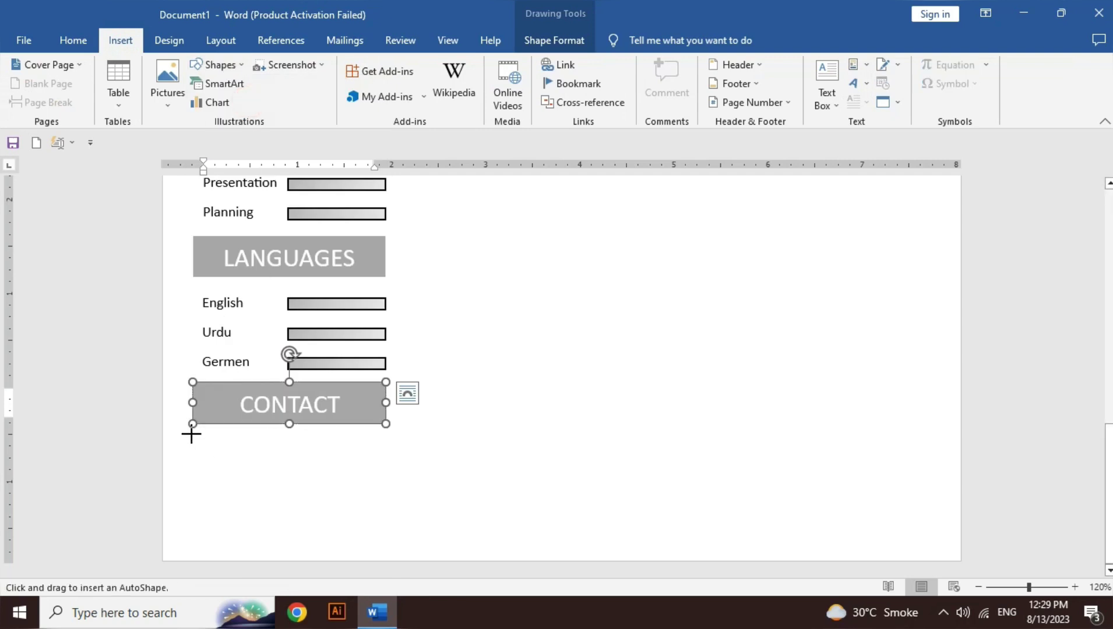
{"action": "left_click_drag", "start_coordinate": [192, 434], "coordinate": [385, 553]}
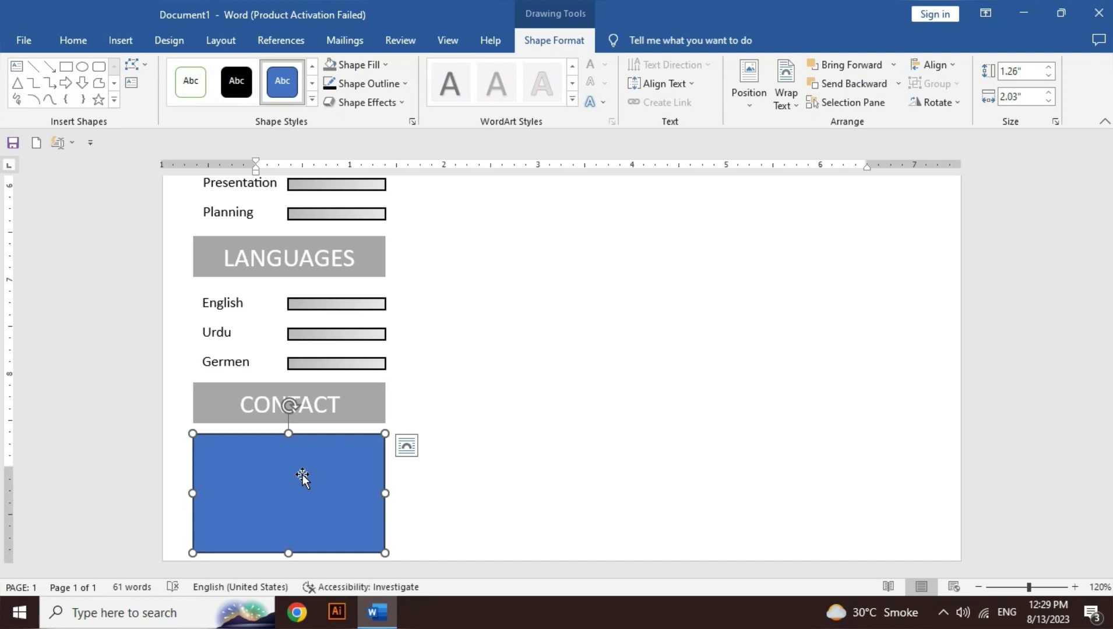
{"action": "left_click", "coordinate": [301, 477]}
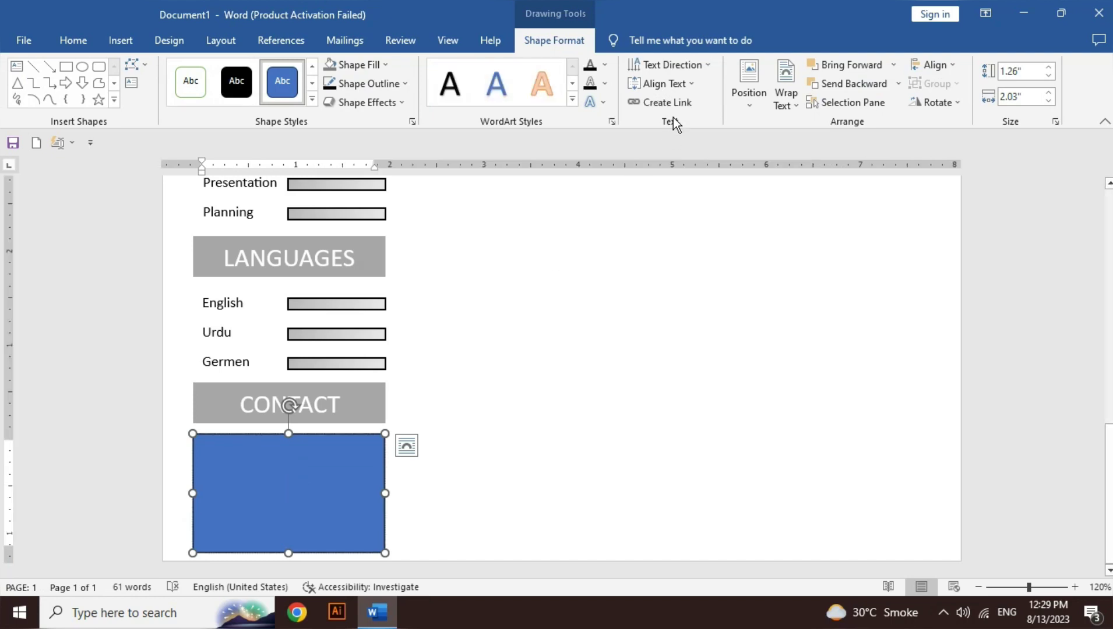
{"action": "left_click", "coordinate": [675, 87]}
Step: Anchor the contact box text to the top, make its address, phone and e-mail lines black, and remove the blue fill
{"action": "left_click", "coordinate": [688, 116]}
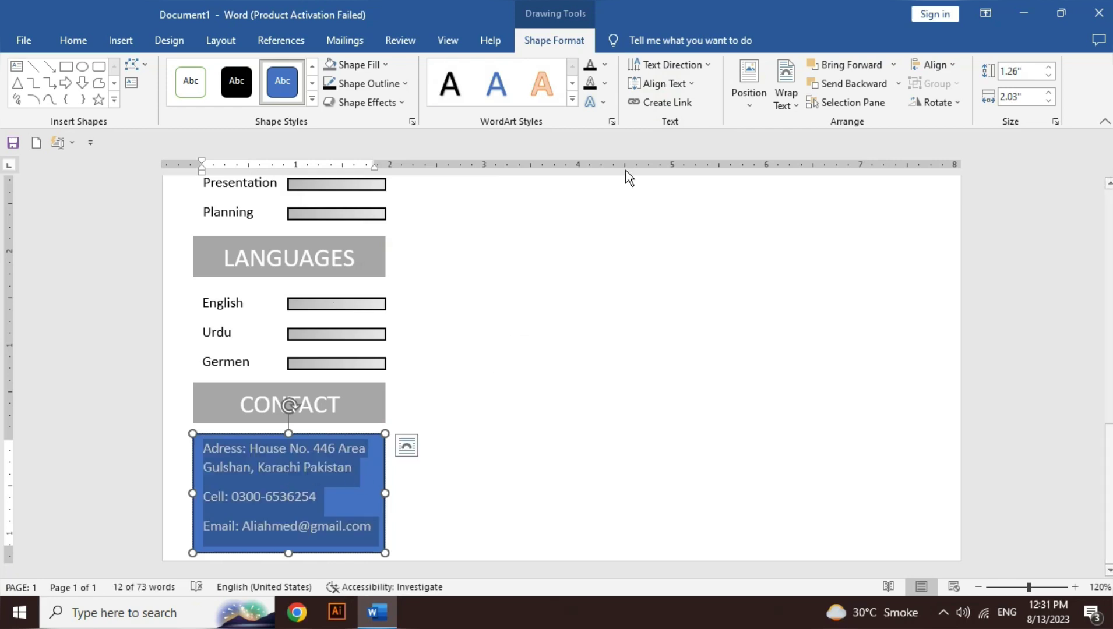
{"action": "left_click", "coordinate": [606, 65]}
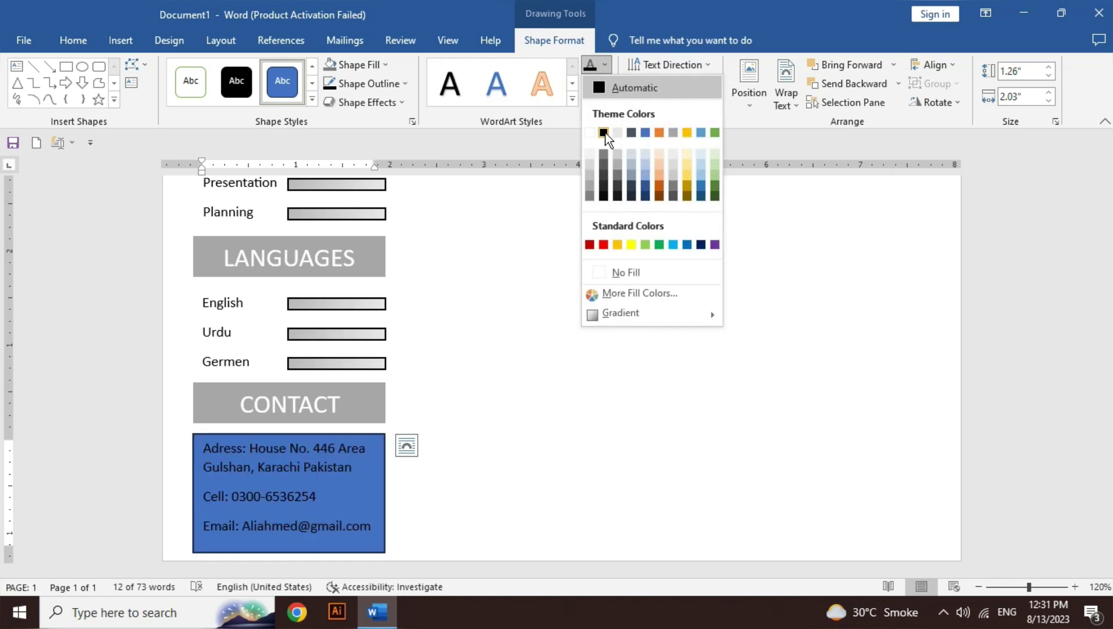
{"action": "left_click", "coordinate": [605, 133]}
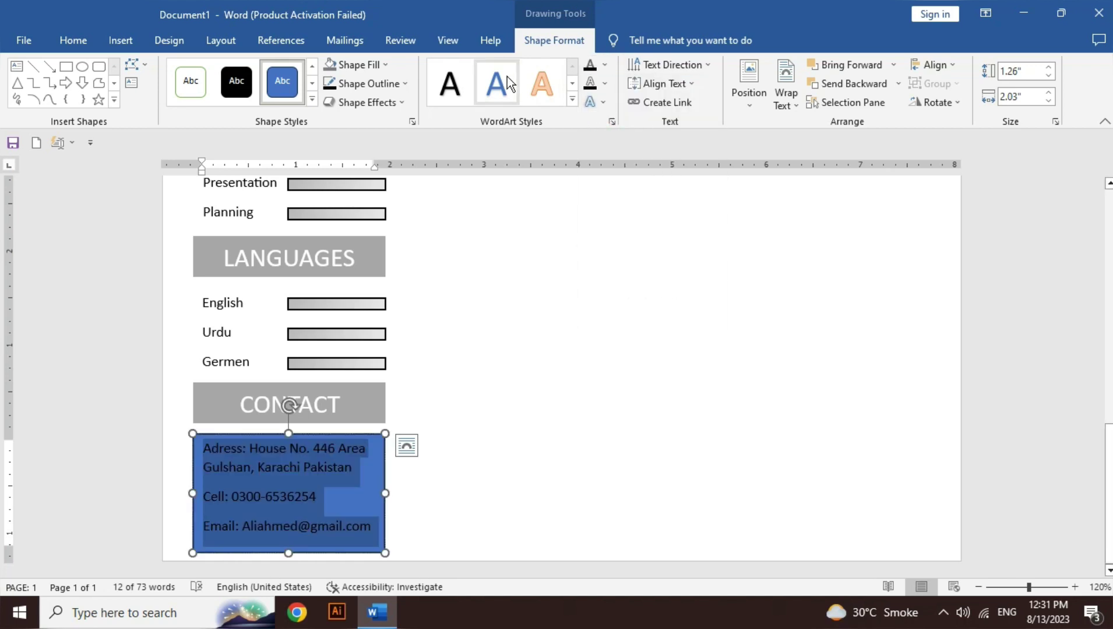
{"action": "left_click", "coordinate": [359, 64]}
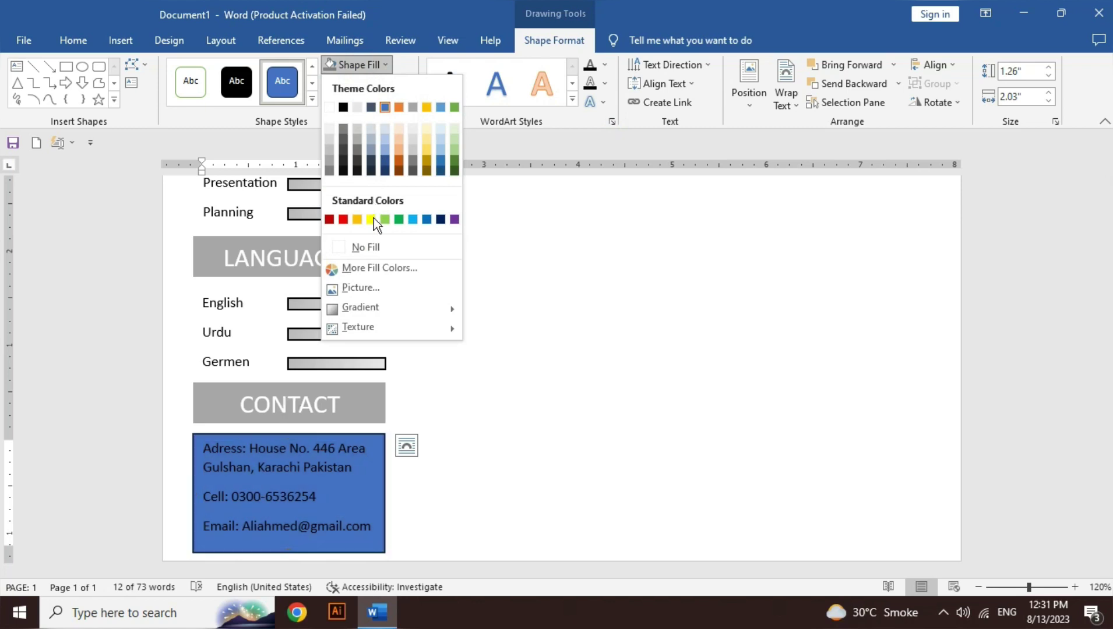
{"action": "left_click", "coordinate": [367, 247]}
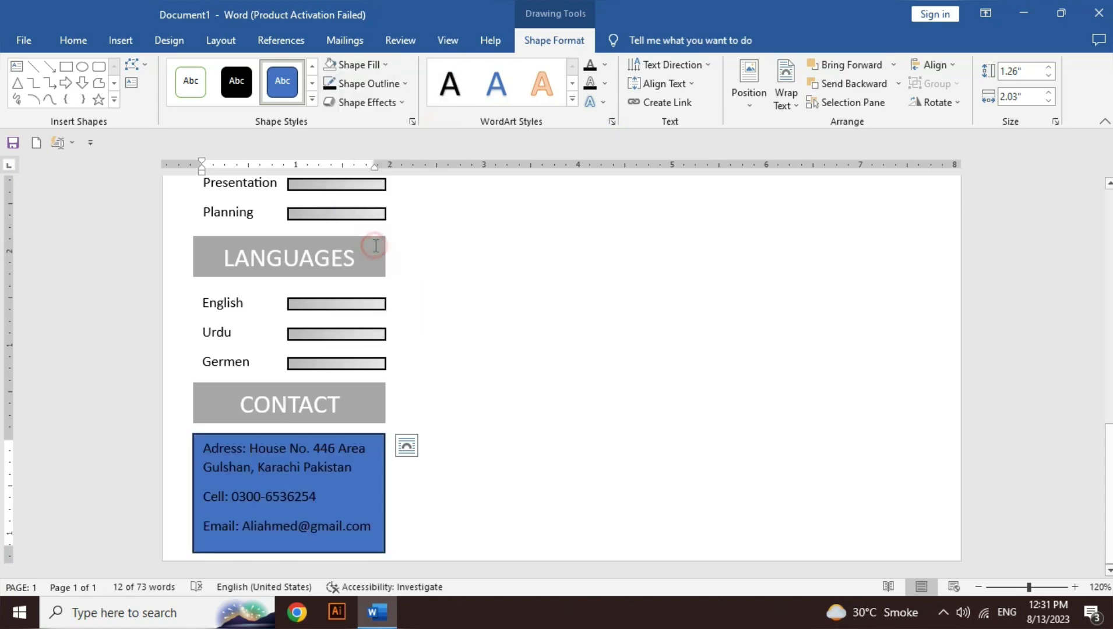
Step: Set the contact details box's Shape Outline to No Outline
{"action": "left_click", "coordinate": [379, 84]}
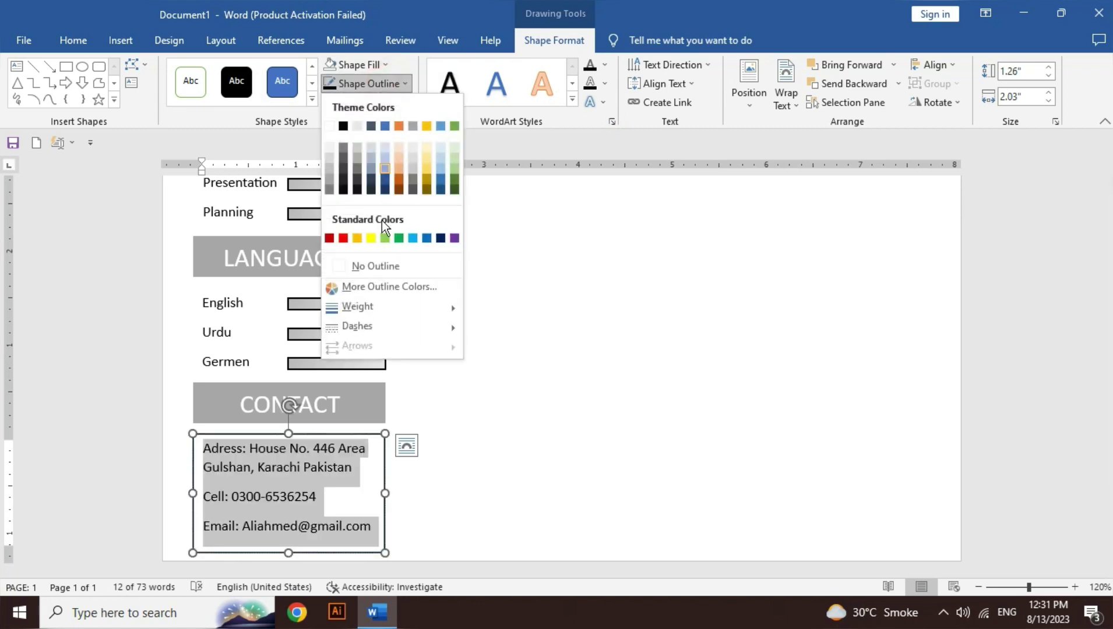
{"action": "left_click", "coordinate": [379, 268]}
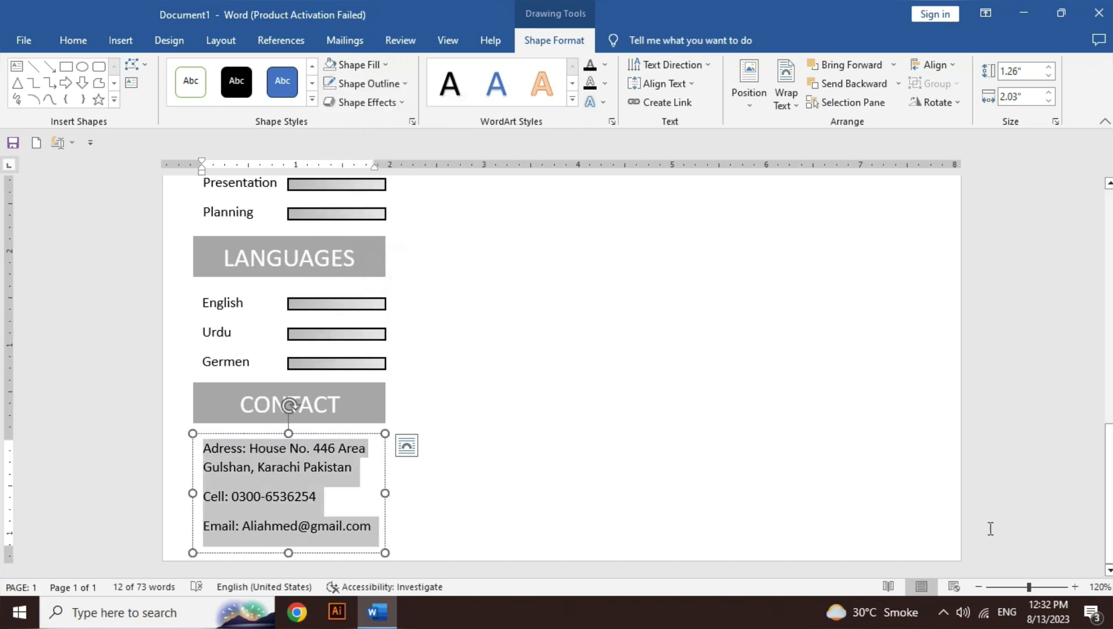
Step: Zoom out and nudge the Profile text box up two steps
{"action": "left_click", "coordinate": [978, 588]}
{"action": "left_click", "coordinate": [979, 588]}
{"action": "left_click", "coordinate": [979, 587]}
{"action": "left_click", "coordinate": [979, 587]}
{"action": "left_click", "coordinate": [979, 587]}
{"action": "left_click", "coordinate": [979, 587]}
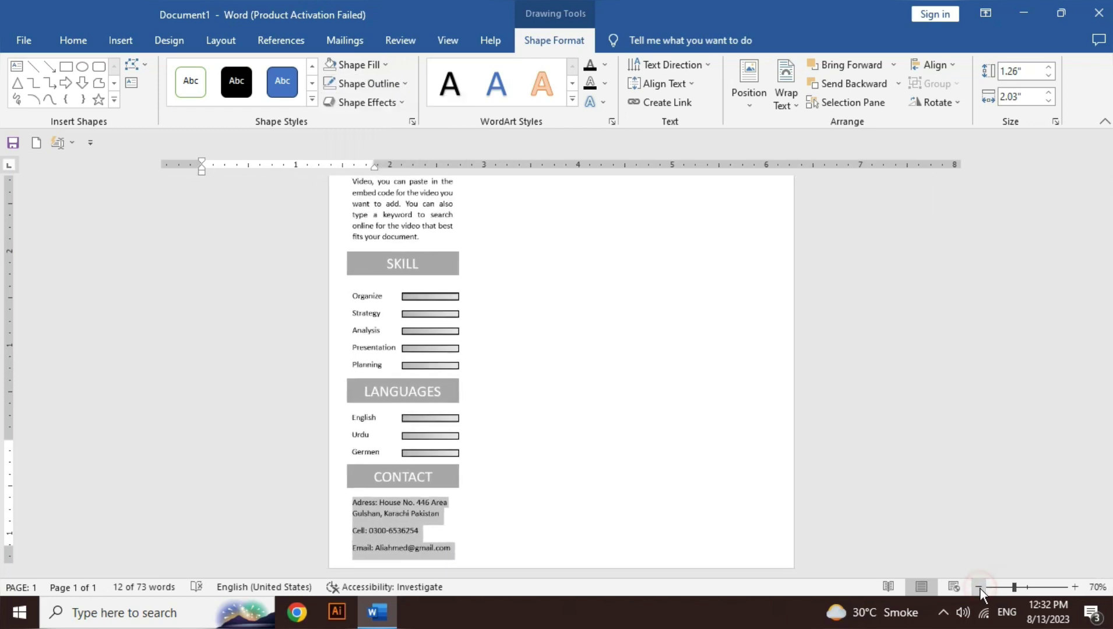
{"action": "left_click", "coordinate": [979, 587]}
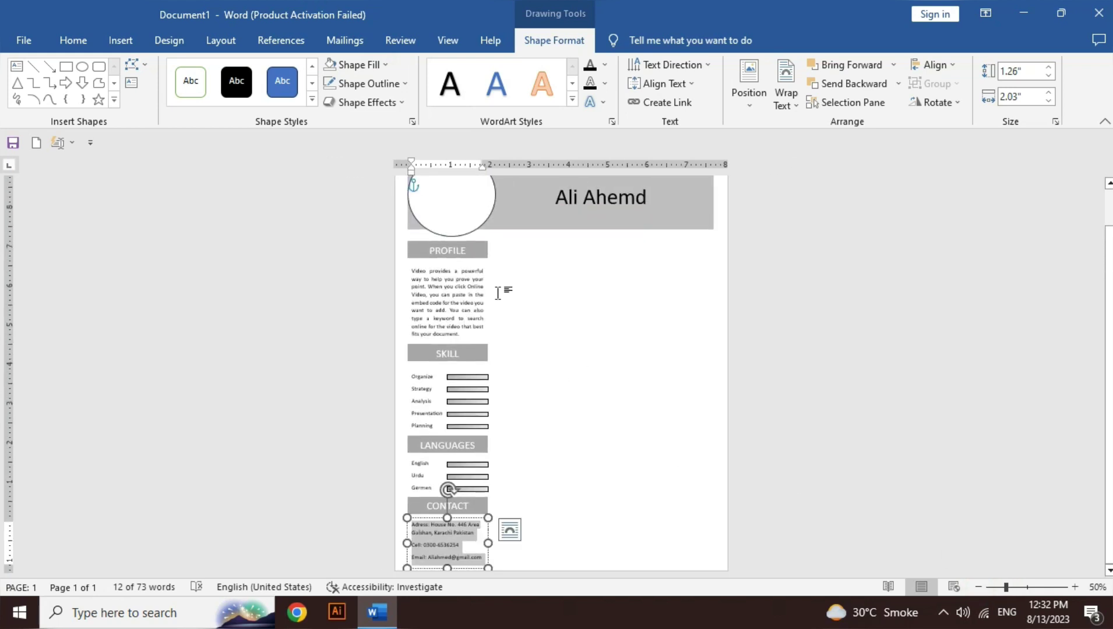
{"action": "left_click", "coordinate": [459, 282]}
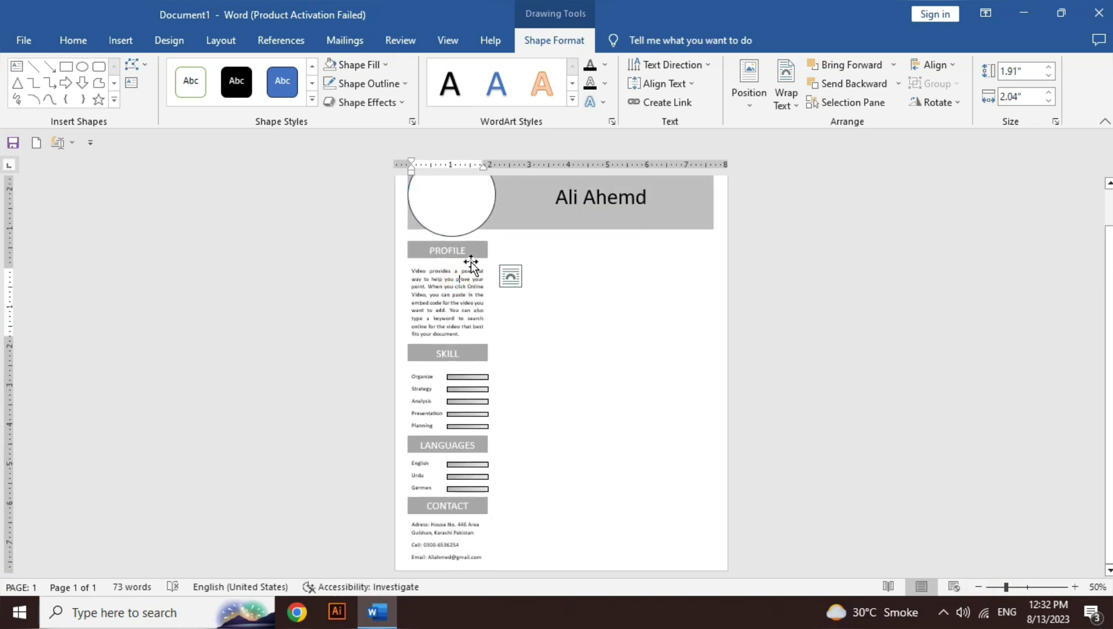
{"action": "left_click", "coordinate": [465, 268]}
{"action": "key", "text": "Up"}
{"action": "key", "text": "Up"}
{"action": "key", "text": "Up"}
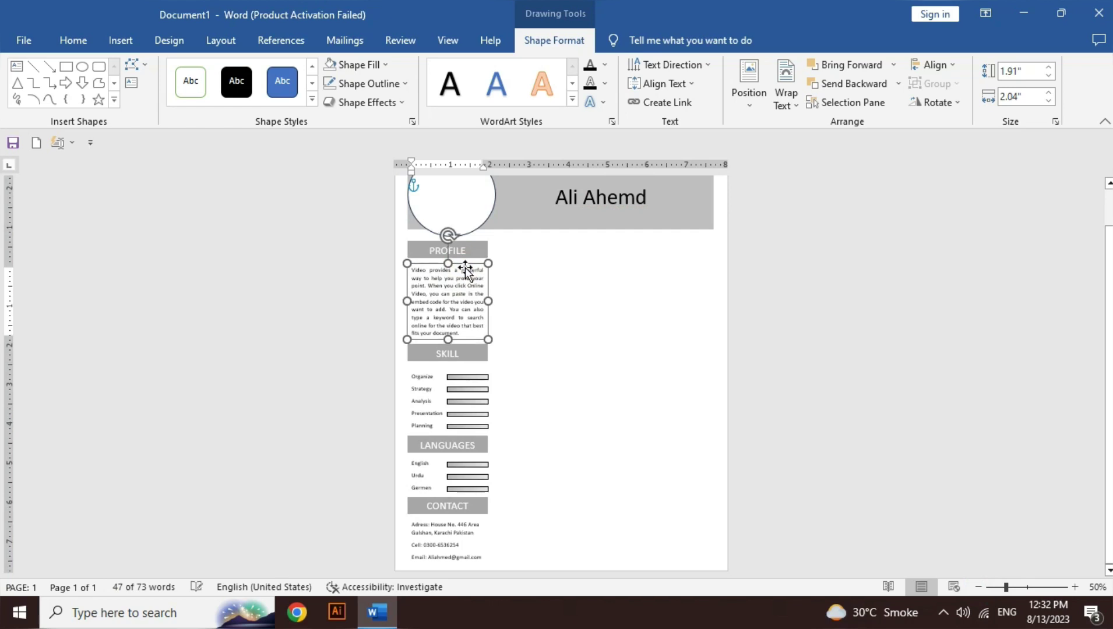
{"action": "key", "text": "Up"}
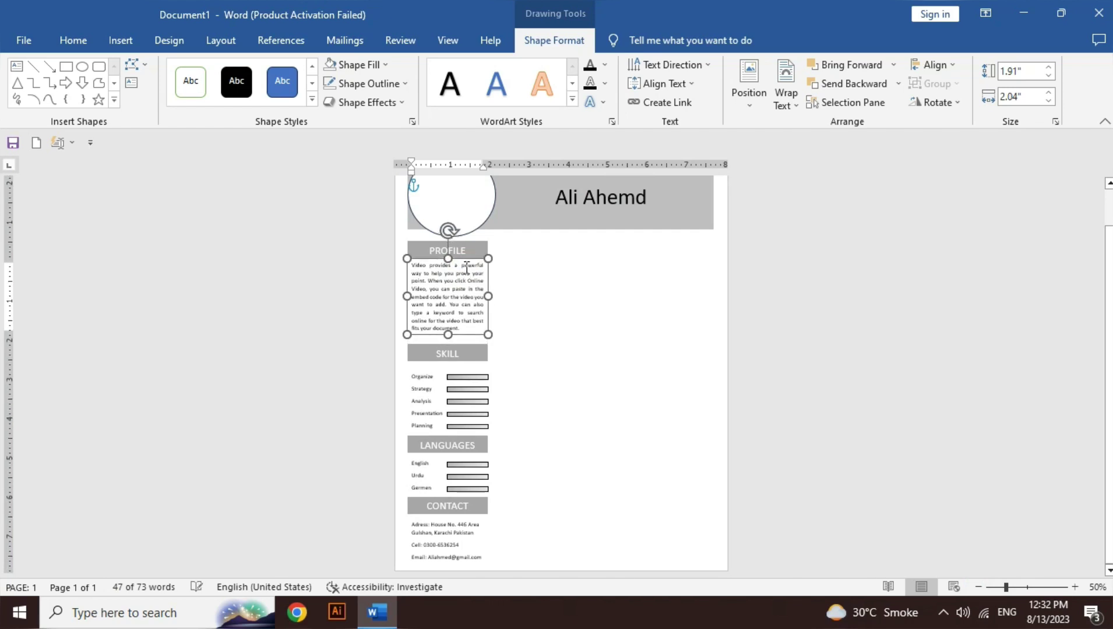
Step: Move the SKILL heading up one step and the skills list with its bars up three
{"action": "left_click", "coordinate": [464, 362]}
{"action": "key", "text": "Up"}
{"action": "key", "text": "Up"}
{"action": "key", "text": "Up"}
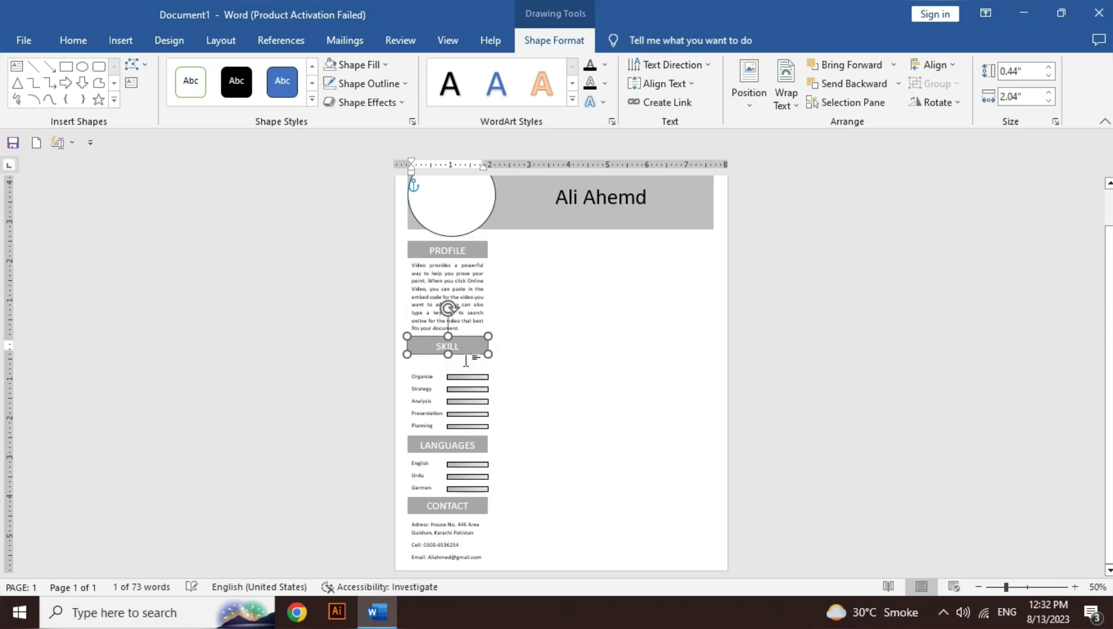
{"action": "left_click", "coordinate": [424, 385]}
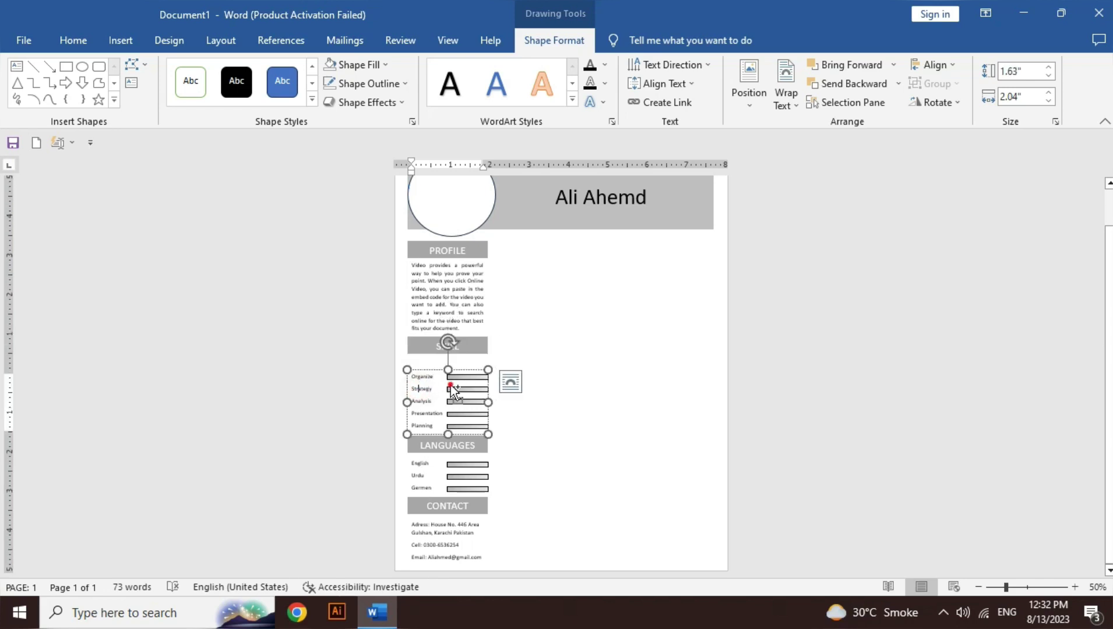
{"action": "left_click", "coordinate": [451, 385], "text": "shift"}
{"action": "key", "text": "Up"}
{"action": "key", "text": "Up"}
{"action": "key", "text": "Up"}
{"action": "key", "text": "Up"}
{"action": "key", "text": "Up"}
{"action": "key", "text": "Up"}
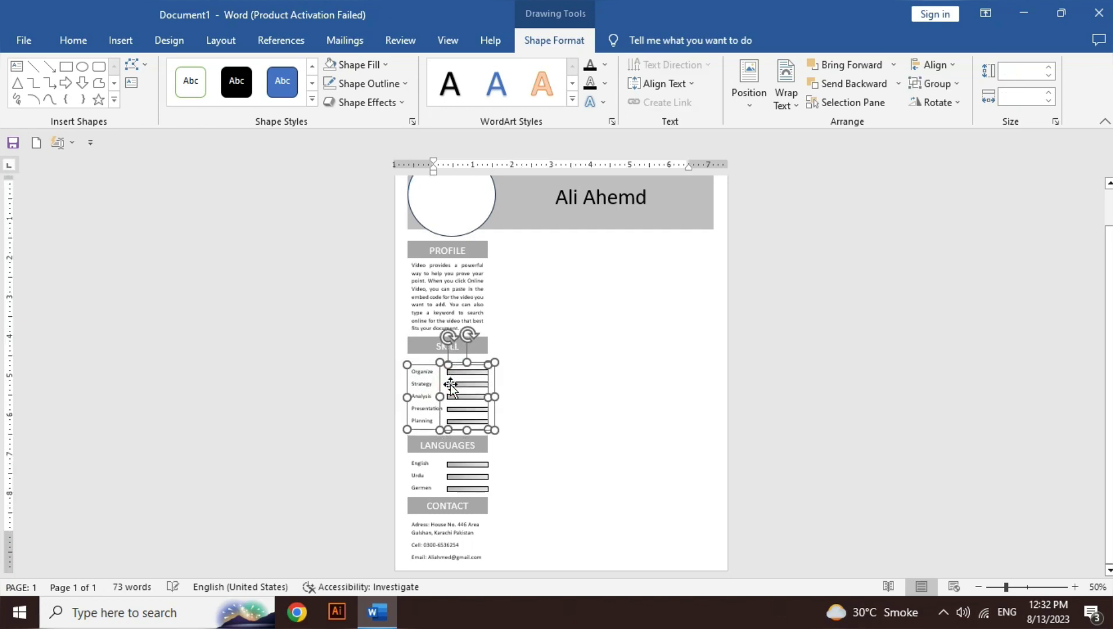
{"action": "key", "text": "Up"}
{"action": "key", "text": "Up"}
{"action": "key", "text": "Up"}
{"action": "key", "text": "Up"}
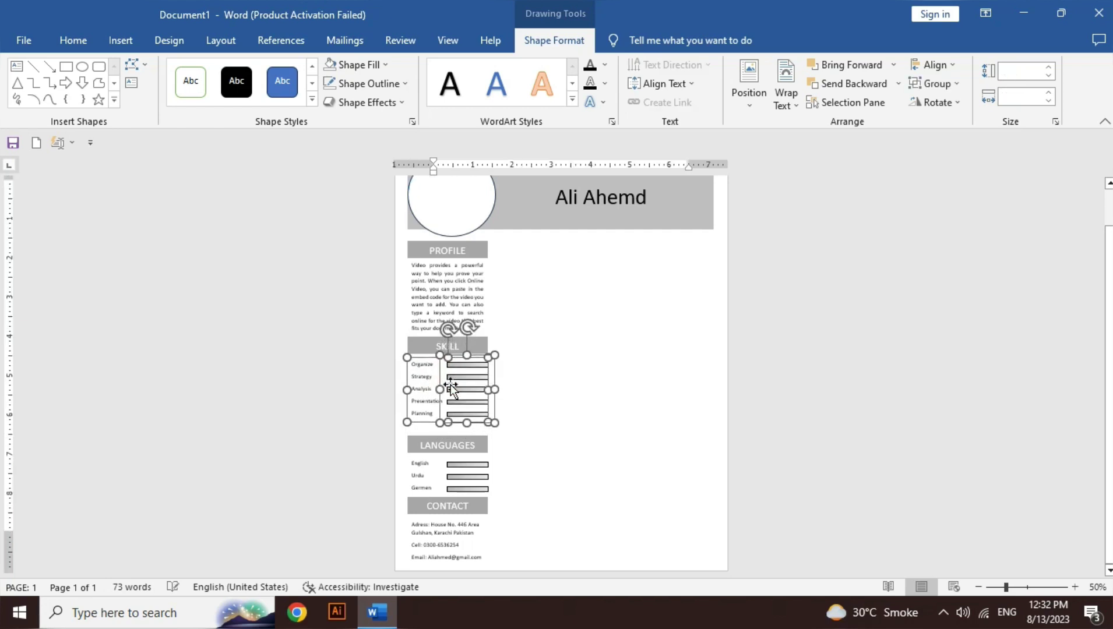
{"action": "key", "text": "Up"}
{"action": "key", "text": "Up"}
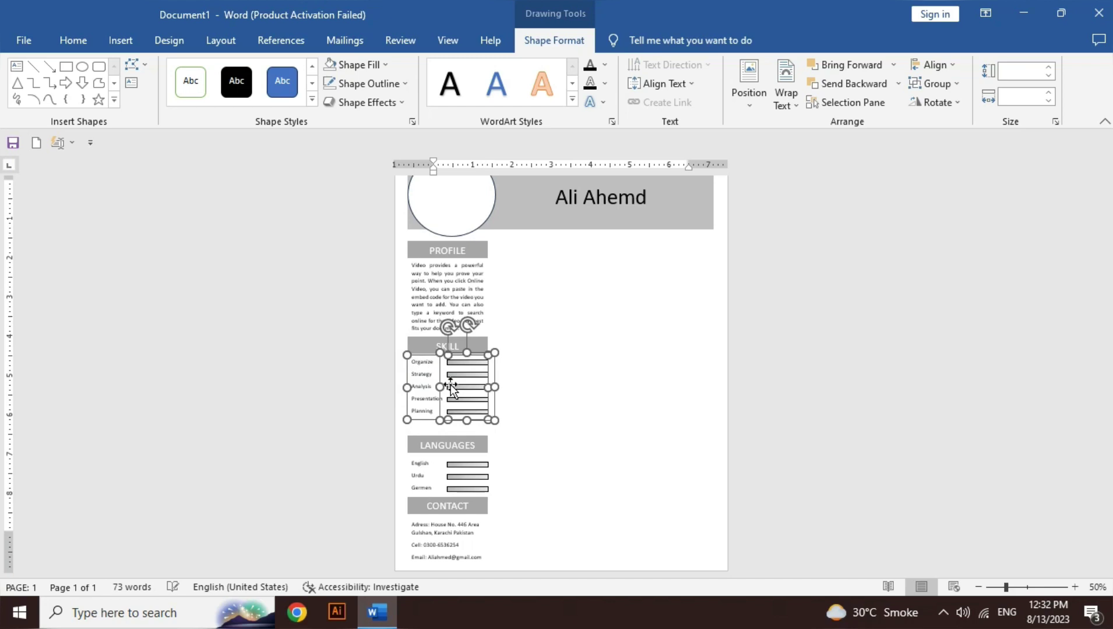
Step: Move the LANGUAGES heading and the language list with its bars up two steps each
{"action": "left_click", "coordinate": [483, 442]}
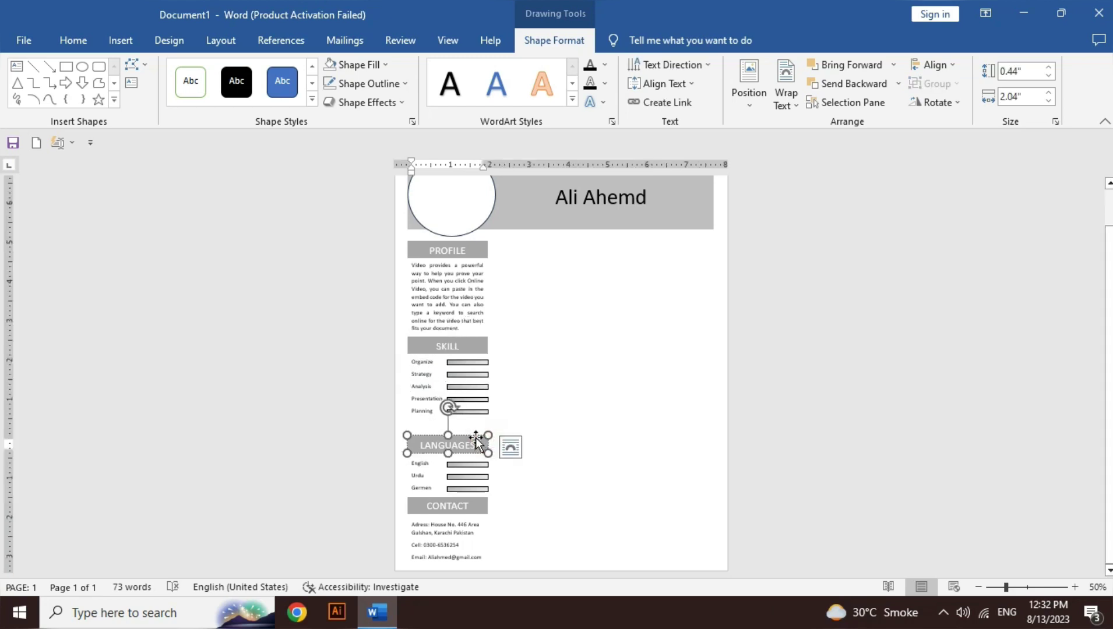
{"action": "left_click", "coordinate": [482, 442]}
{"action": "key", "text": "Up"}
{"action": "key", "text": "Up"}
{"action": "key", "text": "Up"}
{"action": "key", "text": "Up"}
{"action": "key", "text": "Up"}
{"action": "key", "text": "Up"}
{"action": "key", "text": "Up"}
{"action": "key", "text": "Up"}
{"action": "key", "text": "Up"}
{"action": "key", "text": "Up"}
{"action": "key", "text": "Up"}
{"action": "key", "text": "Up"}
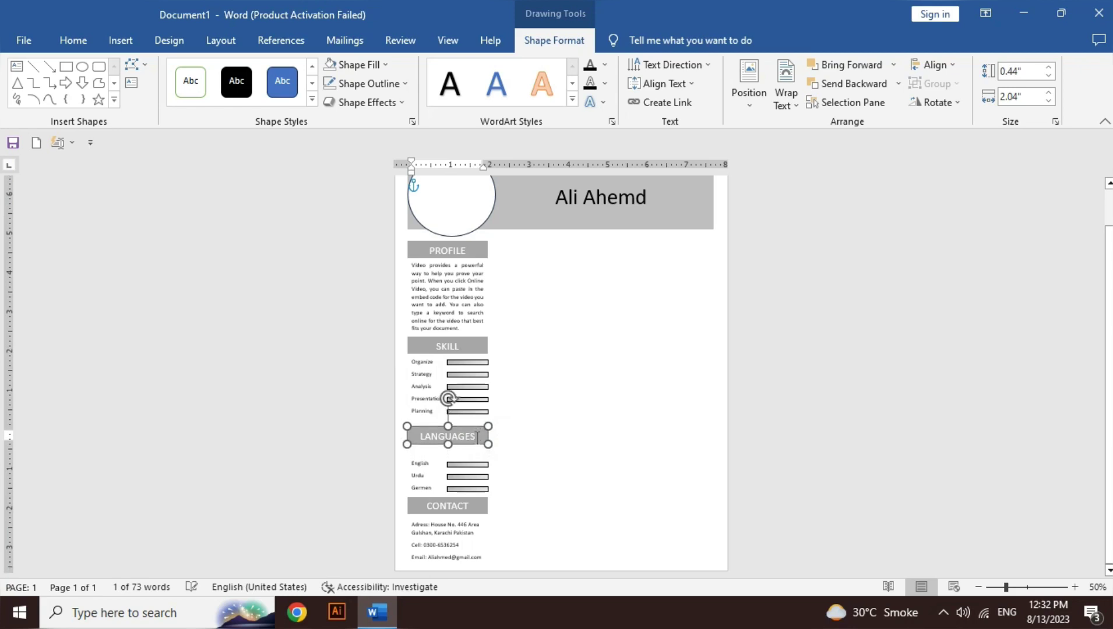
{"action": "key", "text": "Up"}
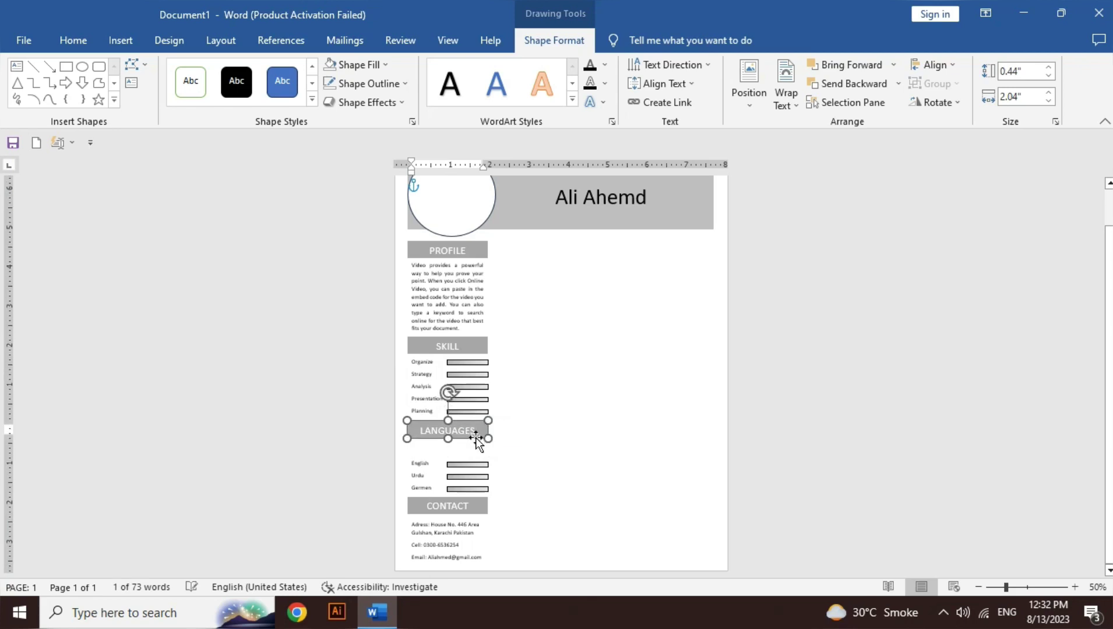
{"action": "left_click", "coordinate": [414, 486]}
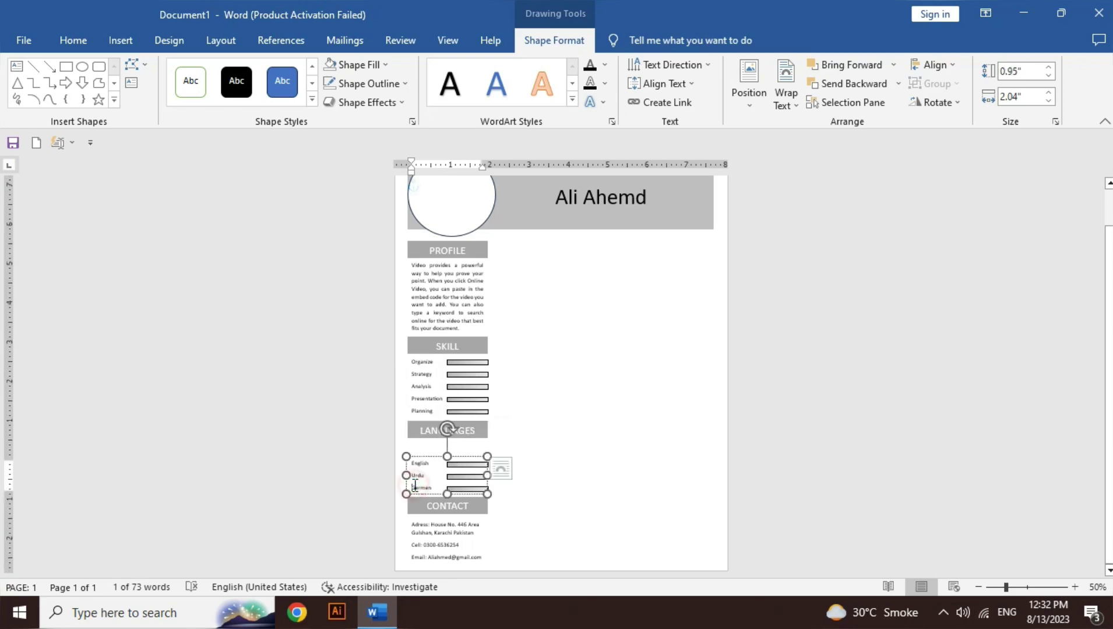
{"action": "left_click", "coordinate": [463, 475], "text": "shift"}
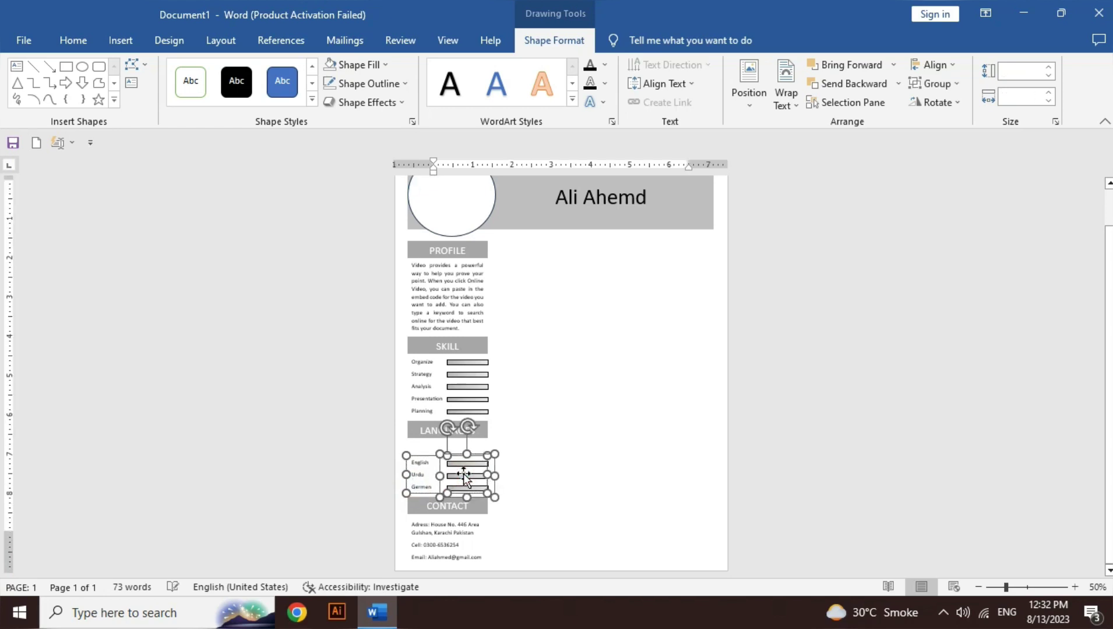
{"action": "key", "text": "Up"}
{"action": "key", "text": "Up"}
{"action": "key", "text": "Up"}
{"action": "key", "text": "Up"}
{"action": "key", "text": "Up"}
{"action": "key", "text": "Up"}
{"action": "key", "text": "Up"}
{"action": "key", "text": "Up"}
{"action": "key", "text": "Up"}
{"action": "key", "text": "Up"}
{"action": "key", "text": "Up"}
{"action": "key", "text": "Up"}
{"action": "key", "text": "Up"}
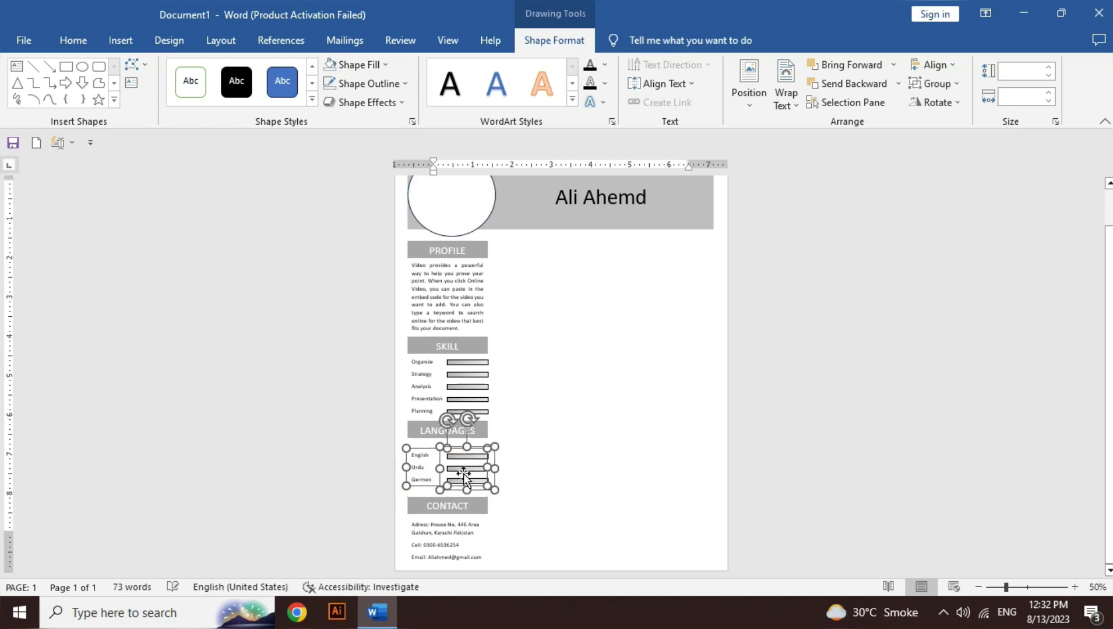
{"action": "key", "text": "Up"}
{"action": "key", "text": "Up"}
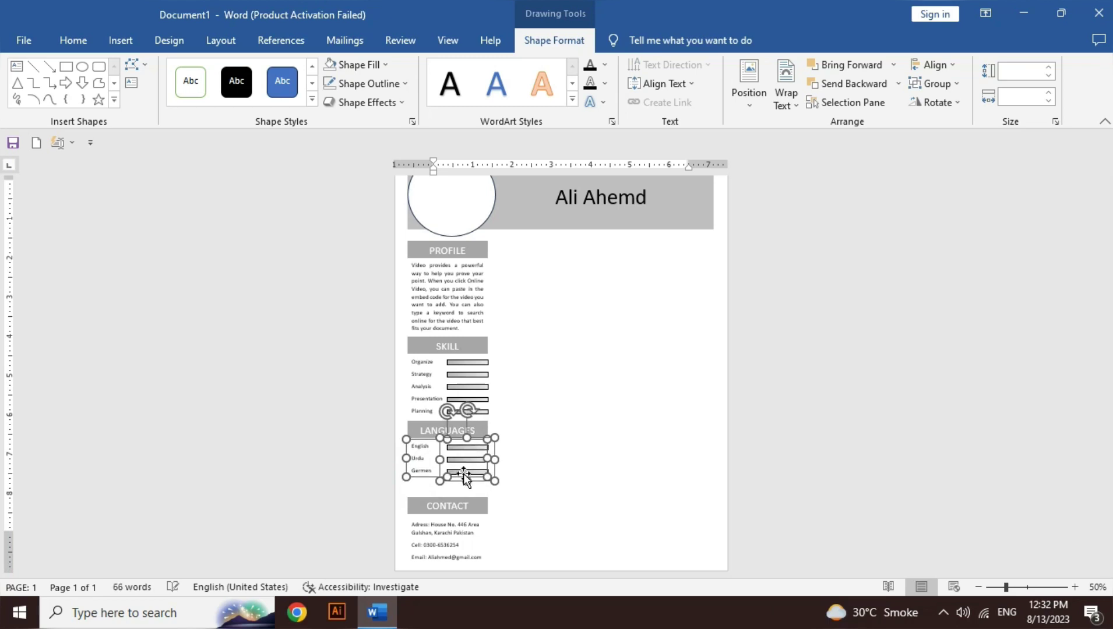
Step: Select the CONTACT heading together with the contact details box, then deselect them
{"action": "left_click", "coordinate": [479, 506]}
{"action": "left_click", "coordinate": [487, 507]}
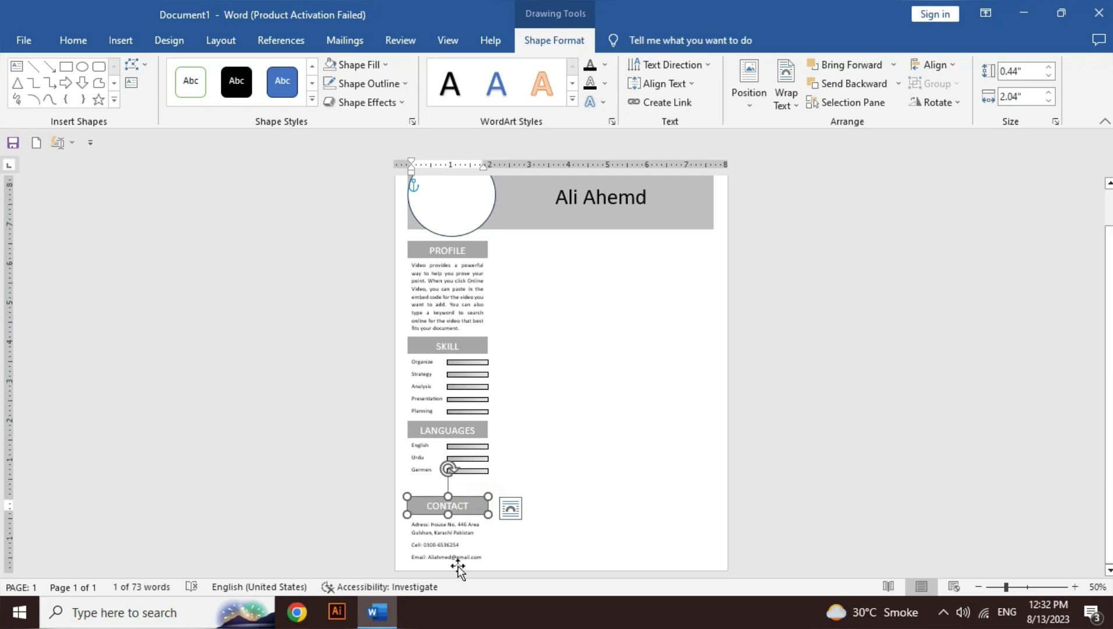
{"action": "left_click", "coordinate": [458, 567], "text": "ctrl"}
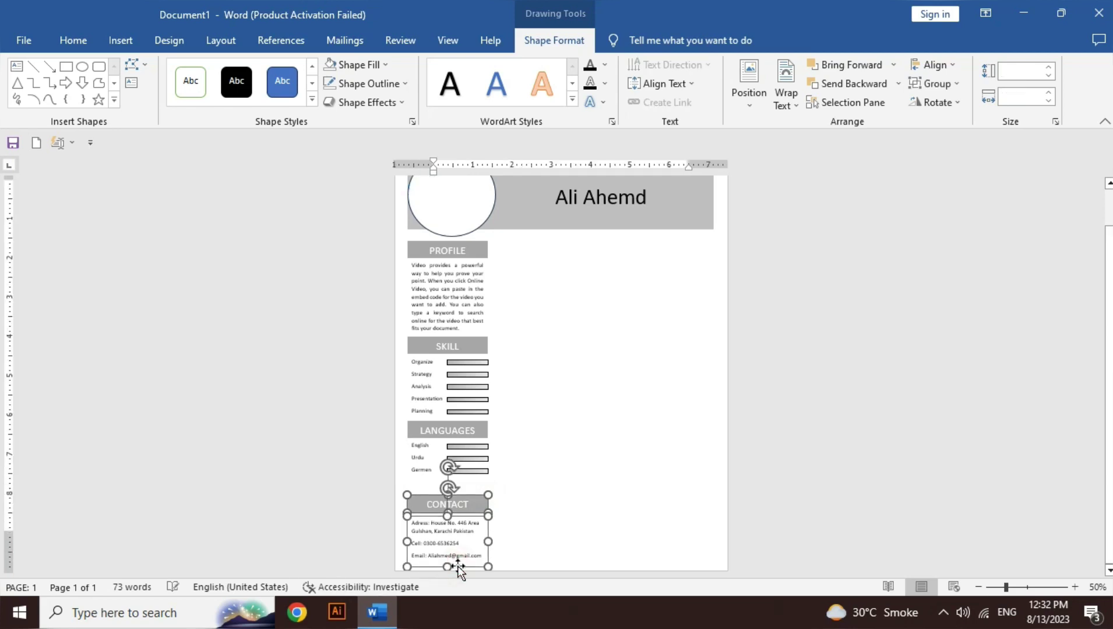
{"action": "left_click", "coordinate": [583, 559]}
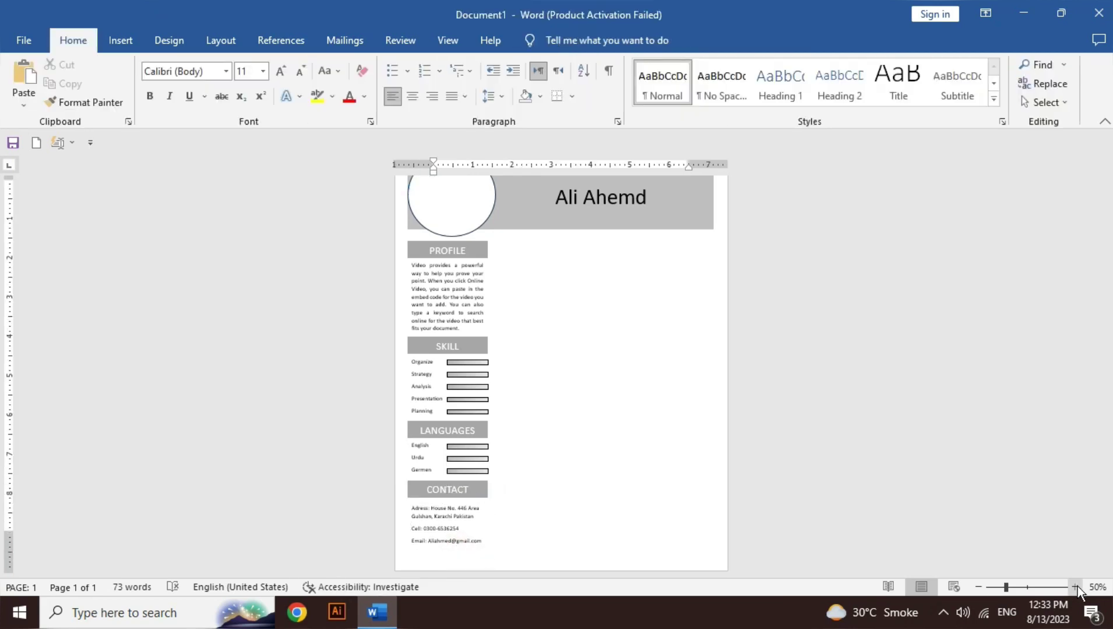
Step: Zoom back to 100% and draw a 5.45" × 4.4" rectangle beside the left column under the banner
{"action": "left_click", "coordinate": [1077, 586]}
{"action": "left_click", "coordinate": [1077, 587]}
{"action": "left_click", "coordinate": [1077, 587]}
{"action": "left_click", "coordinate": [1076, 586]}
{"action": "left_click", "coordinate": [1076, 586]}
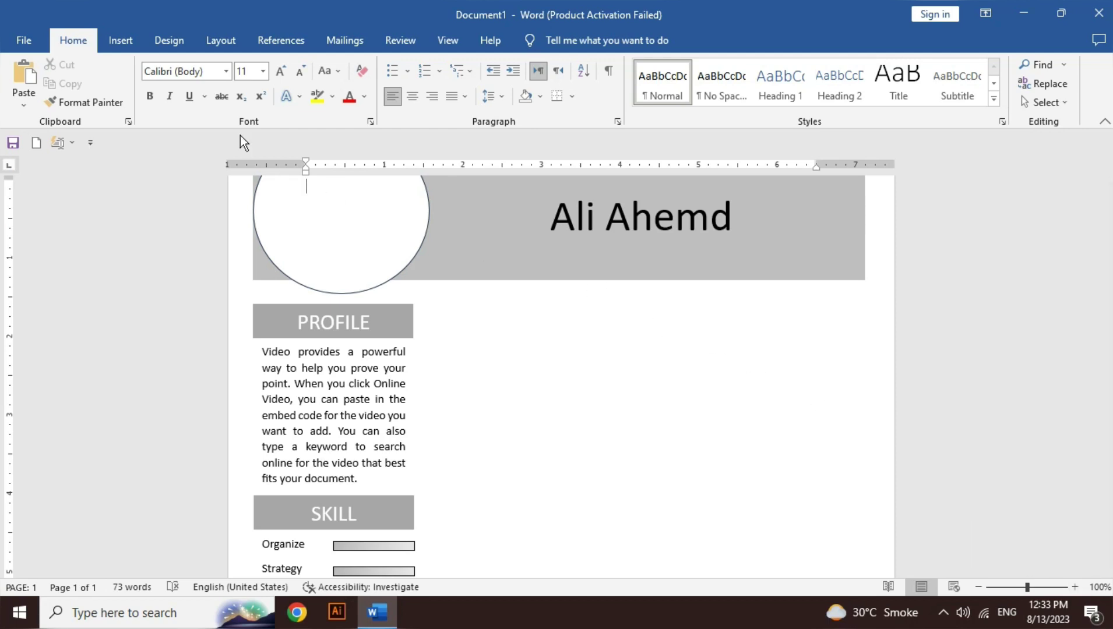
{"action": "left_click", "coordinate": [121, 41]}
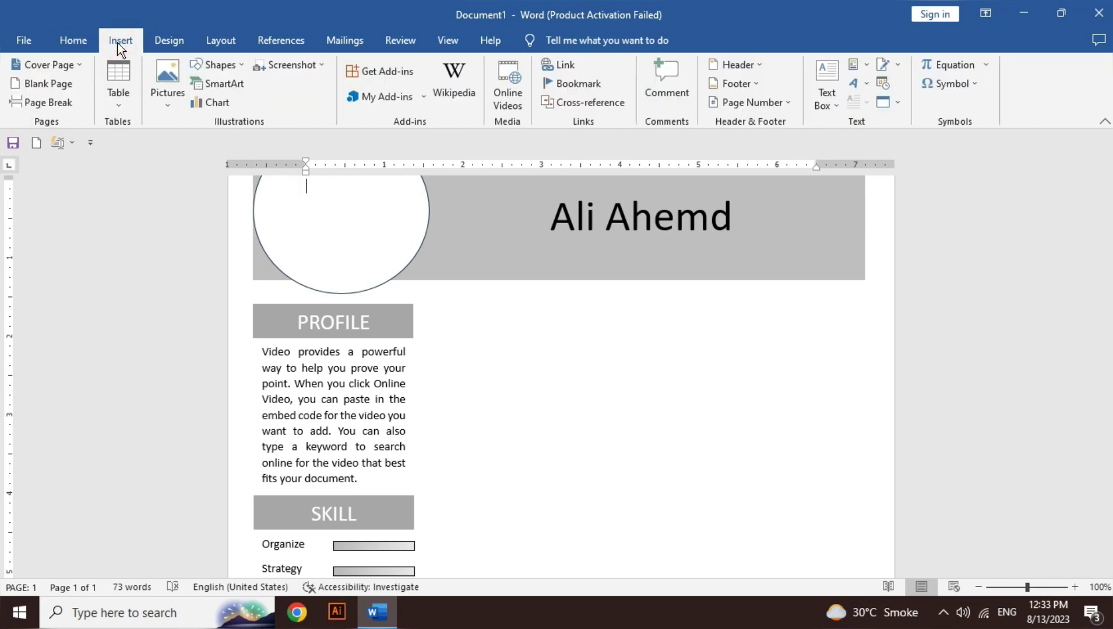
{"action": "left_click", "coordinate": [239, 68]}
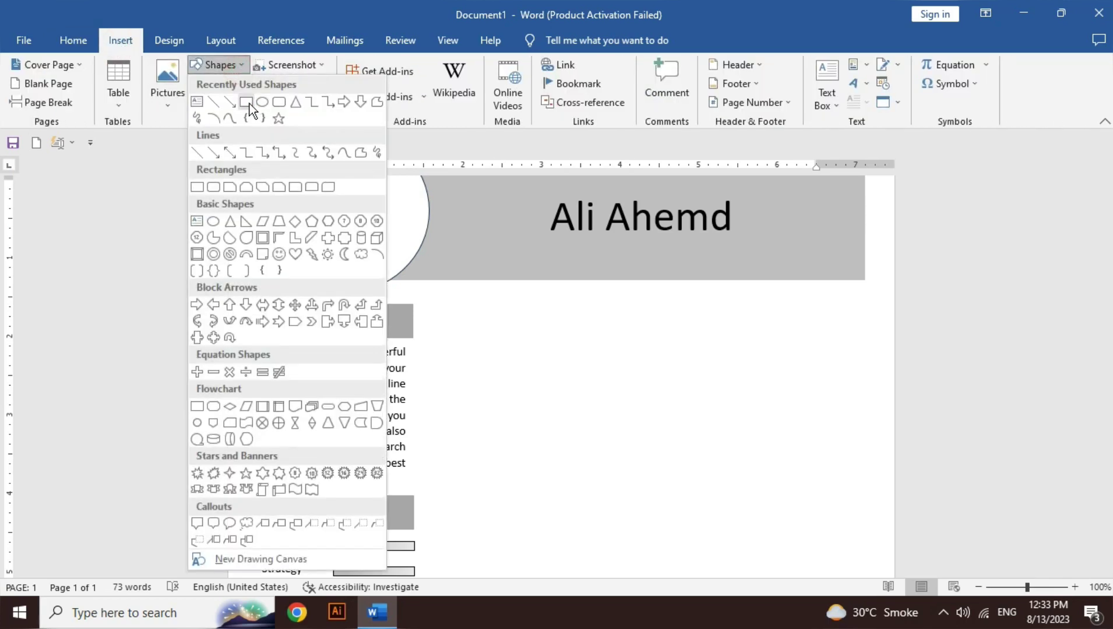
{"action": "left_click", "coordinate": [249, 104]}
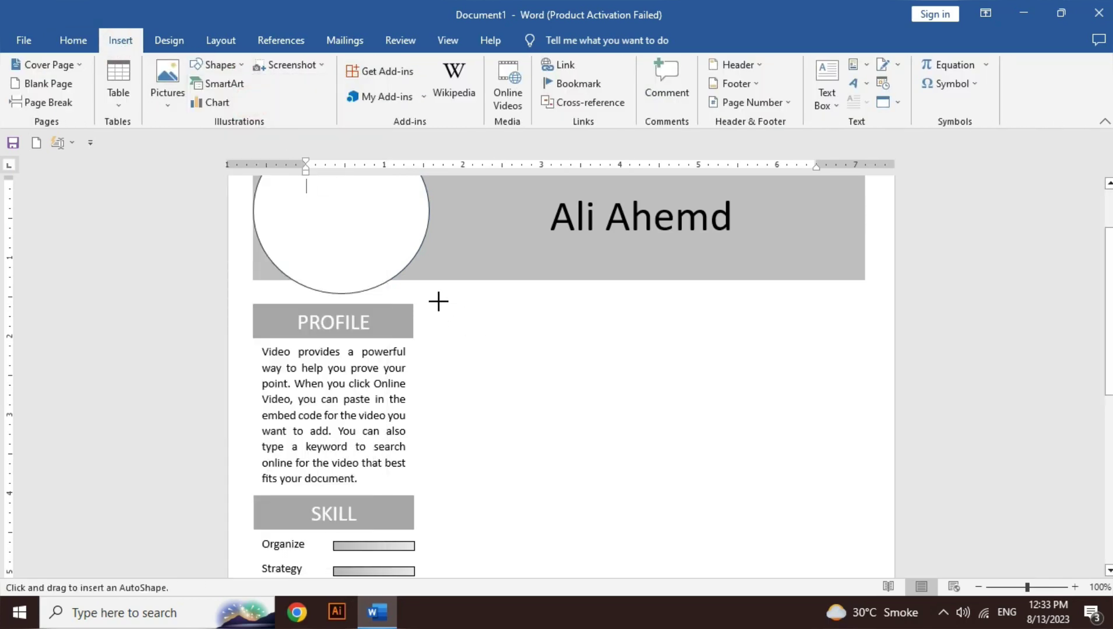
{"action": "left_click_drag", "start_coordinate": [436, 303], "coordinate": [866, 599]}
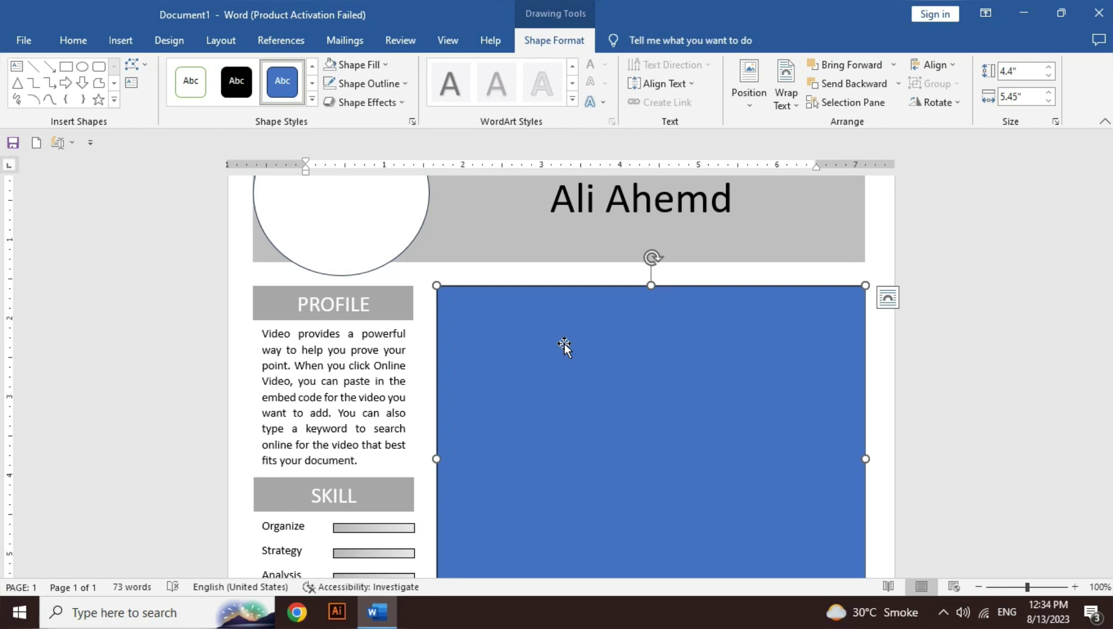
Step: Start adding text to the blue rectangle and anchor its text to the top
{"action": "right_click", "coordinate": [564, 343]}
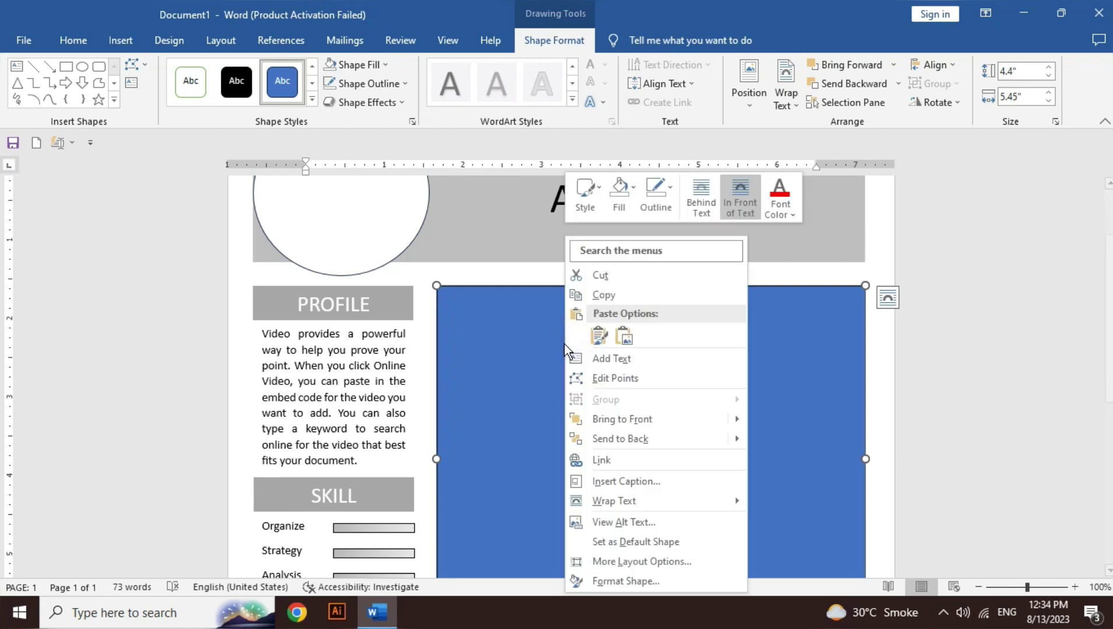
{"action": "left_click", "coordinate": [632, 363]}
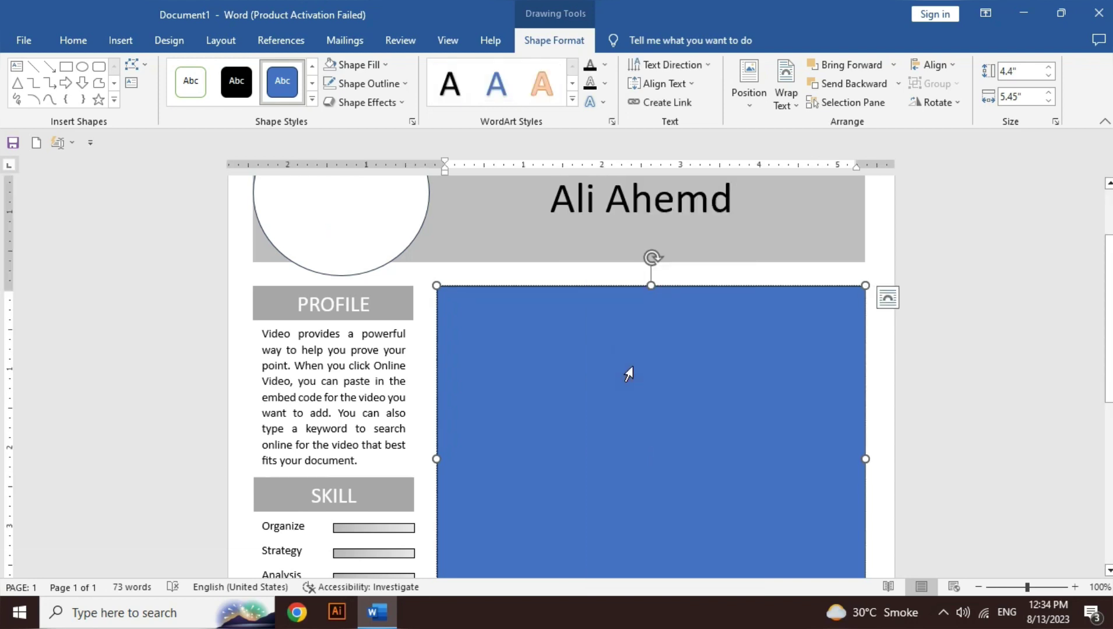
{"action": "left_click", "coordinate": [682, 86]}
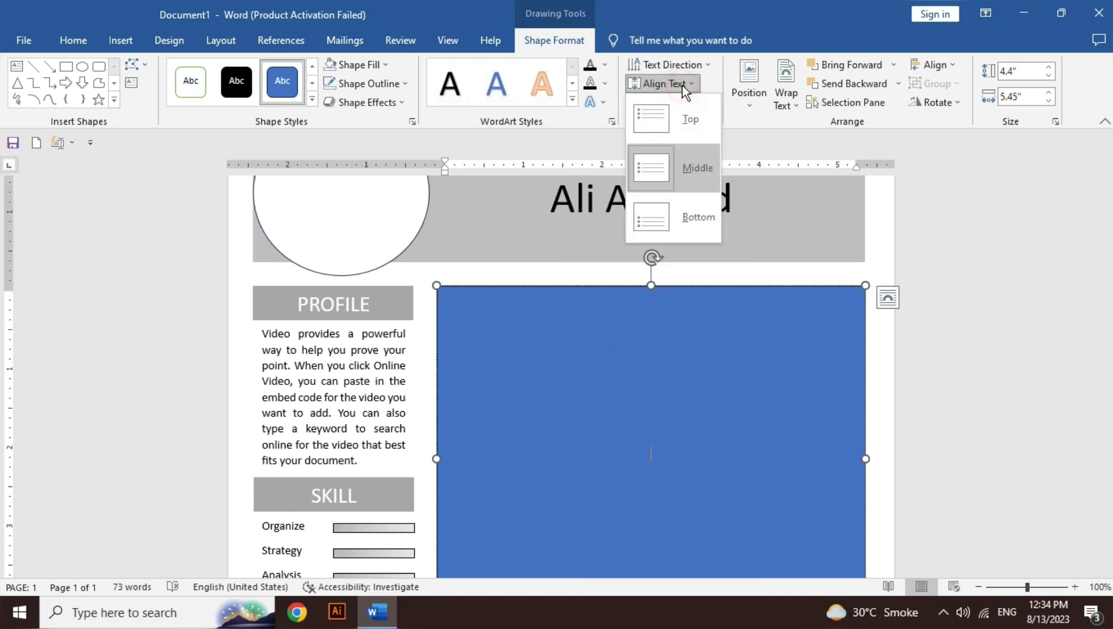
{"action": "left_click", "coordinate": [680, 114]}
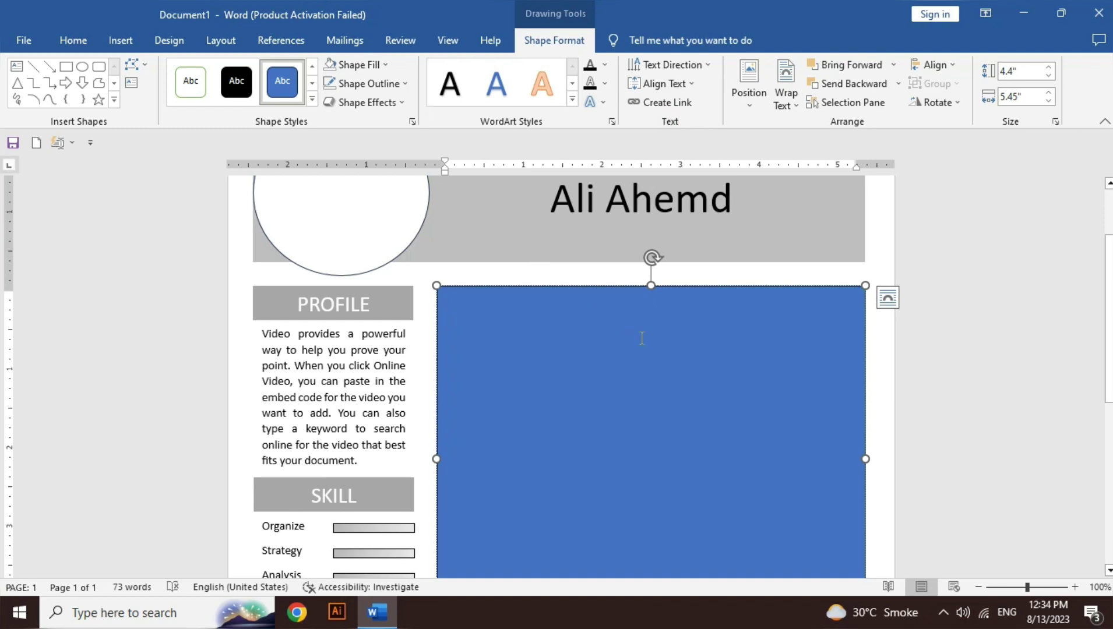
Step: Type 'Account Manager:' and 'Company name 2001-2005' in the box and select both lines
{"action": "type", "text": "Acc"}
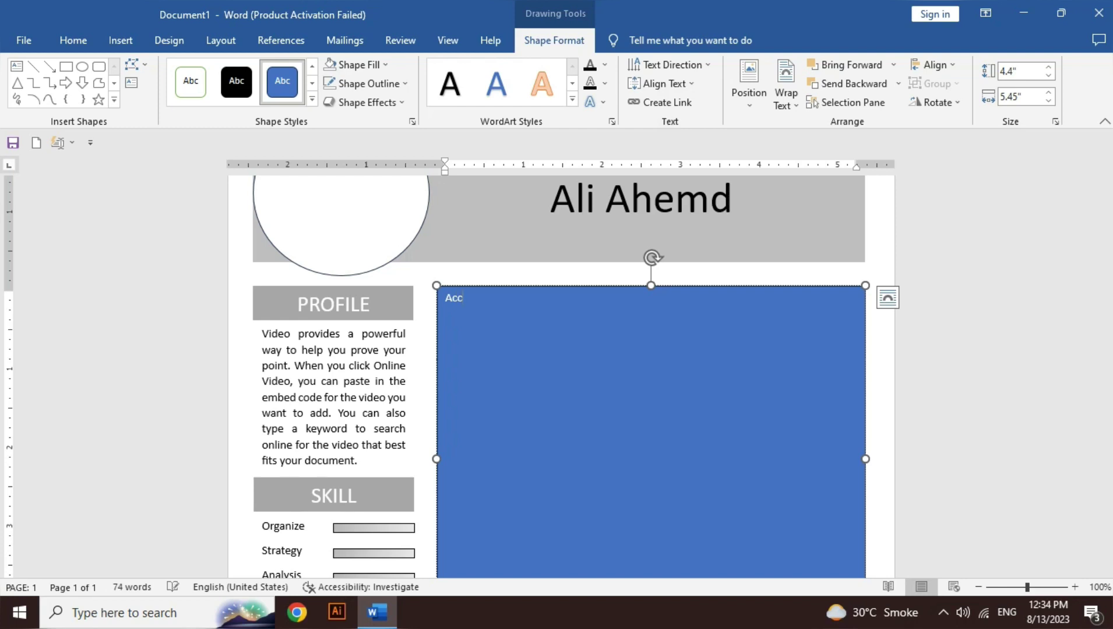
{"action": "type", "text": "ount Manager"}
{"action": "type", "text": "company nam"}
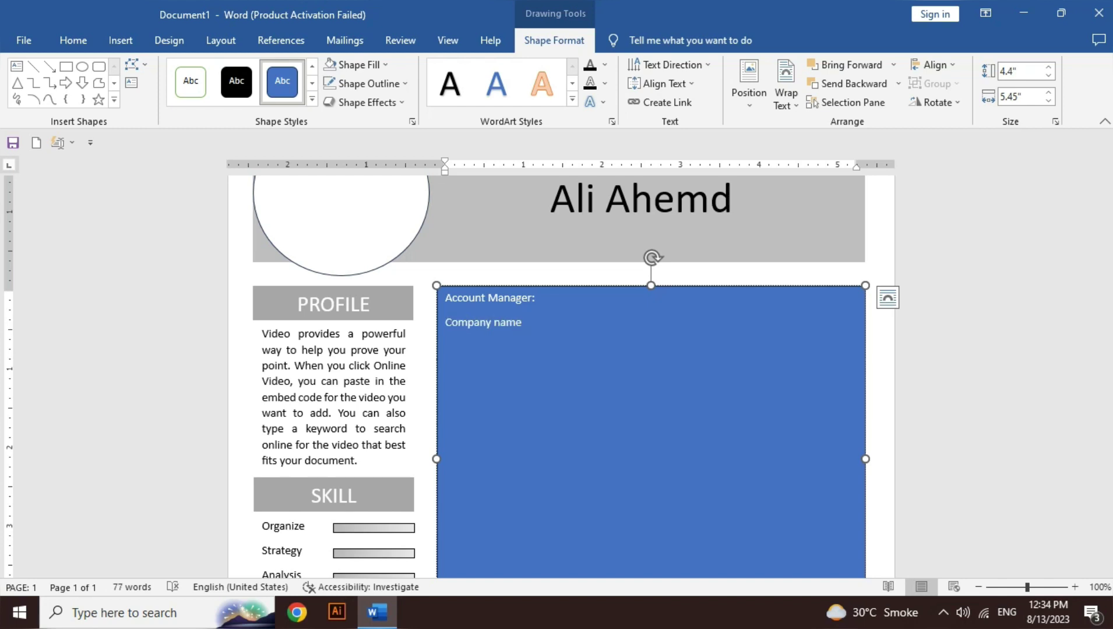
{"action": "type", "text": "001-2005"}
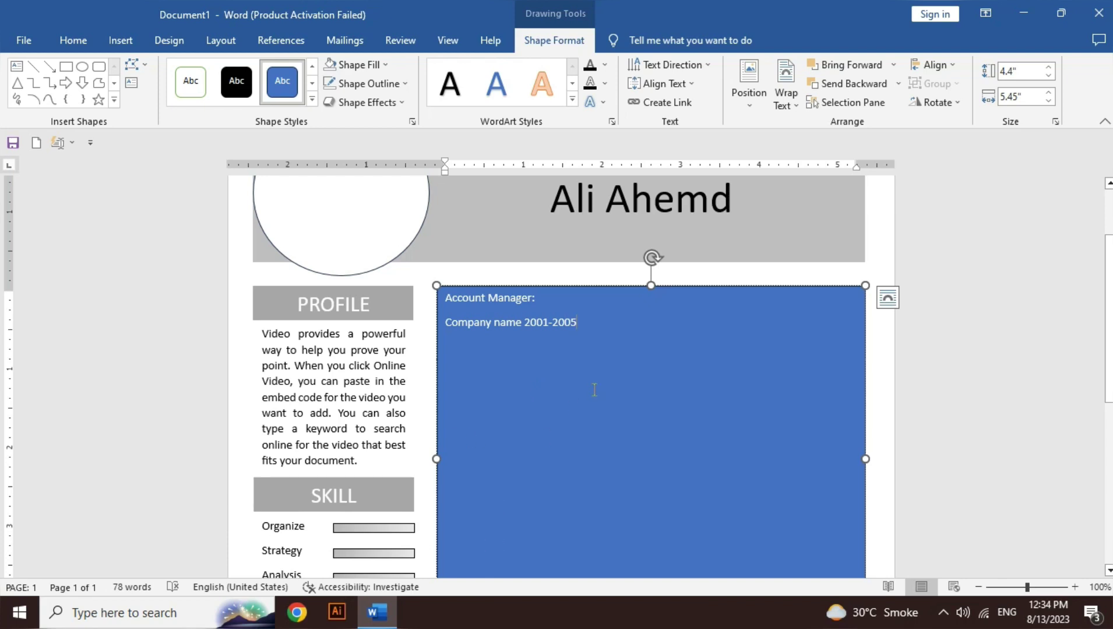
{"action": "left_click_drag", "start_coordinate": [583, 323], "coordinate": [462, 309]}
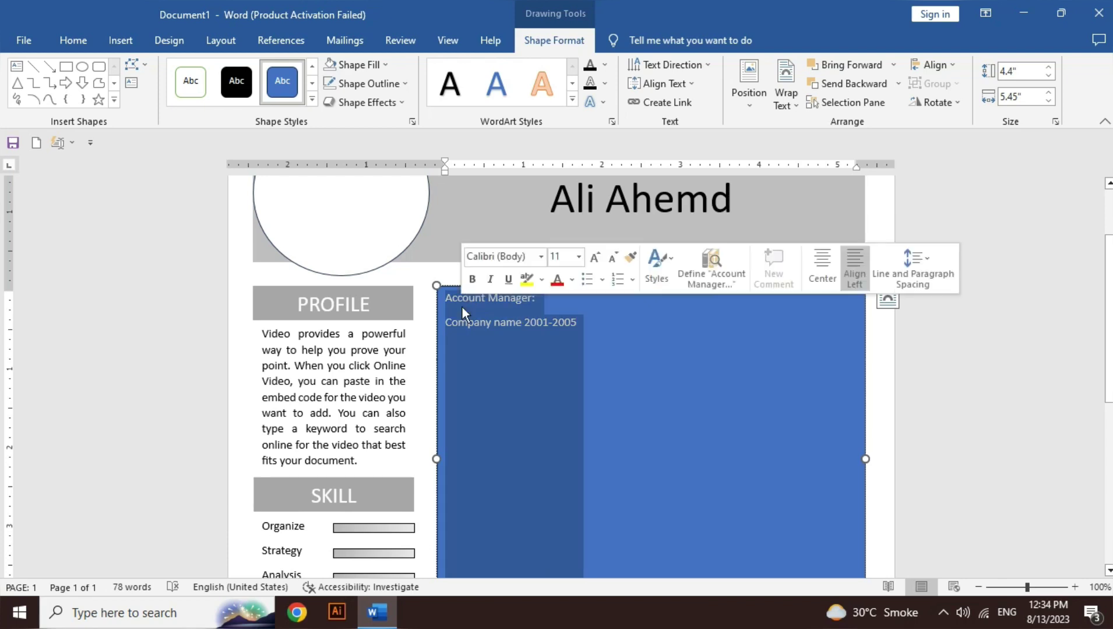
Step: Remove space after paragraphs and set the box text's line spacing to 1.0
{"action": "left_click", "coordinate": [82, 42]}
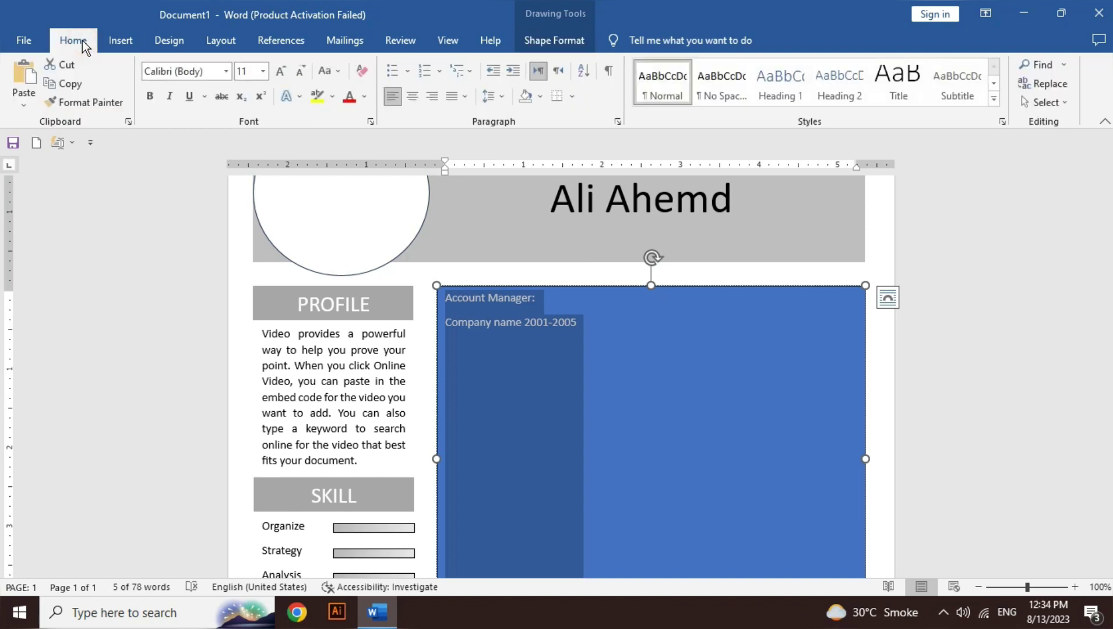
{"action": "left_click", "coordinate": [501, 97]}
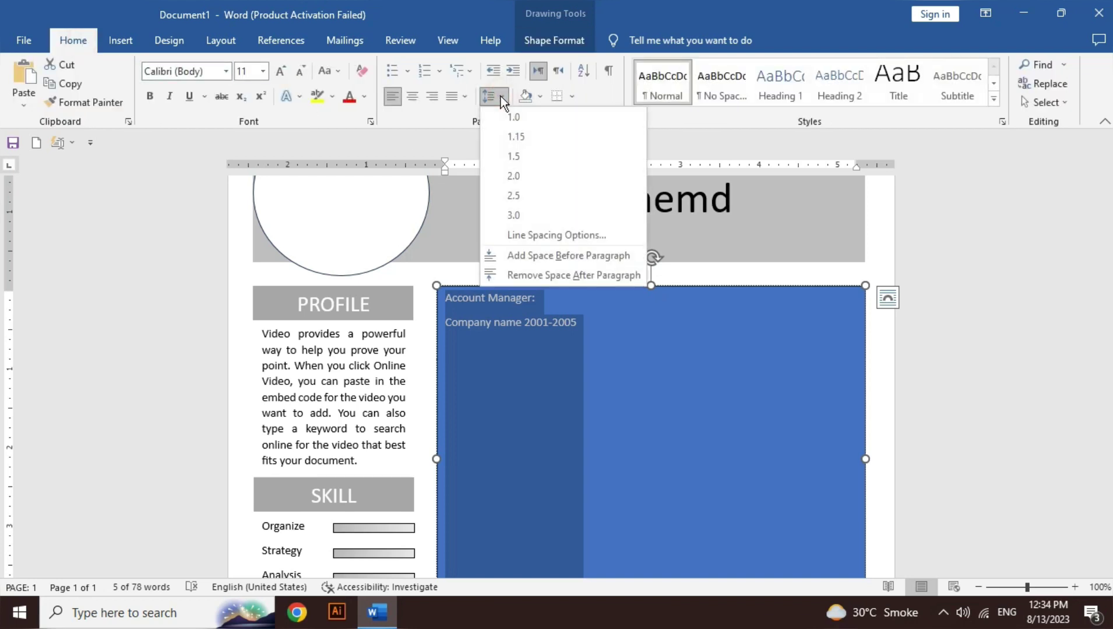
{"action": "left_click", "coordinate": [545, 273]}
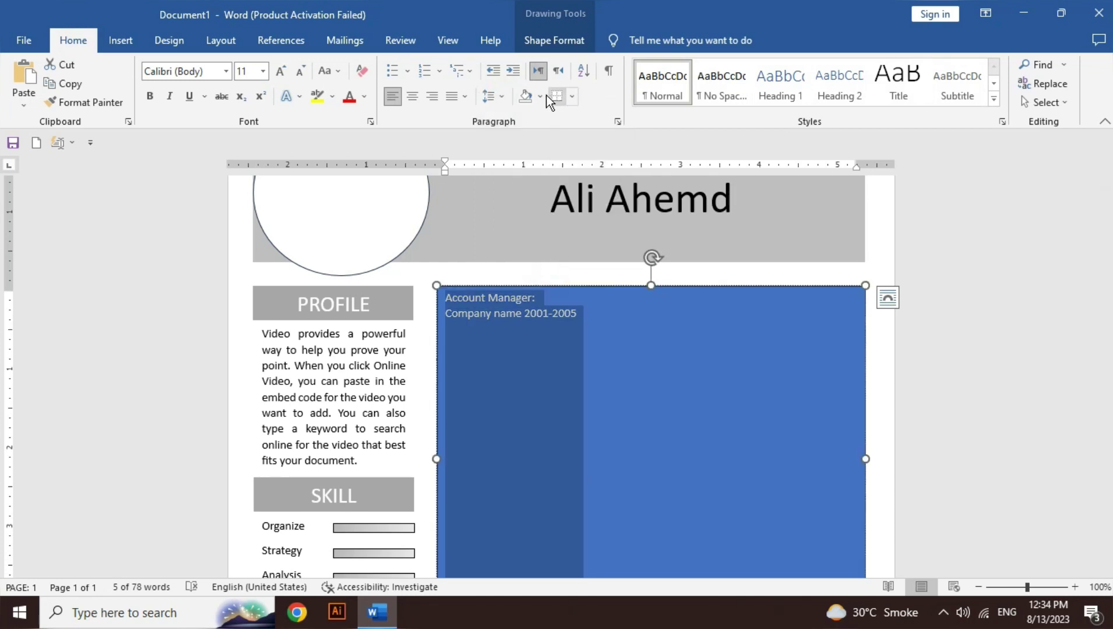
{"action": "left_click", "coordinate": [500, 97]}
{"action": "left_click", "coordinate": [504, 112]}
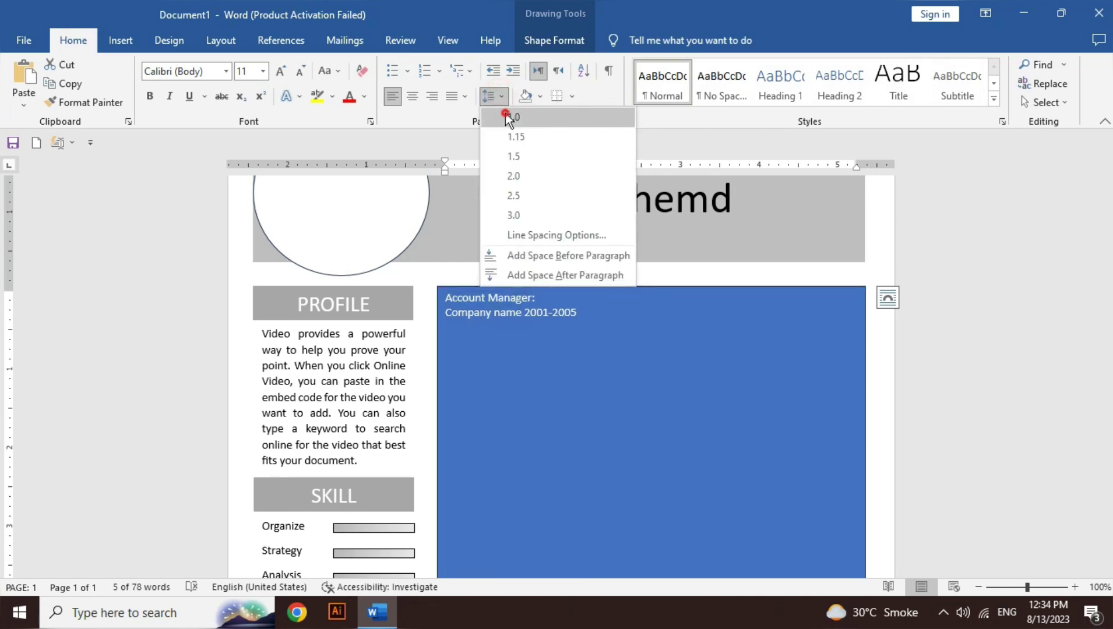
Step: Insert a =rand(1) sample paragraph below the company line, add a blank line, and type 'Sale Asistant:'
{"action": "left_click", "coordinate": [588, 309]}
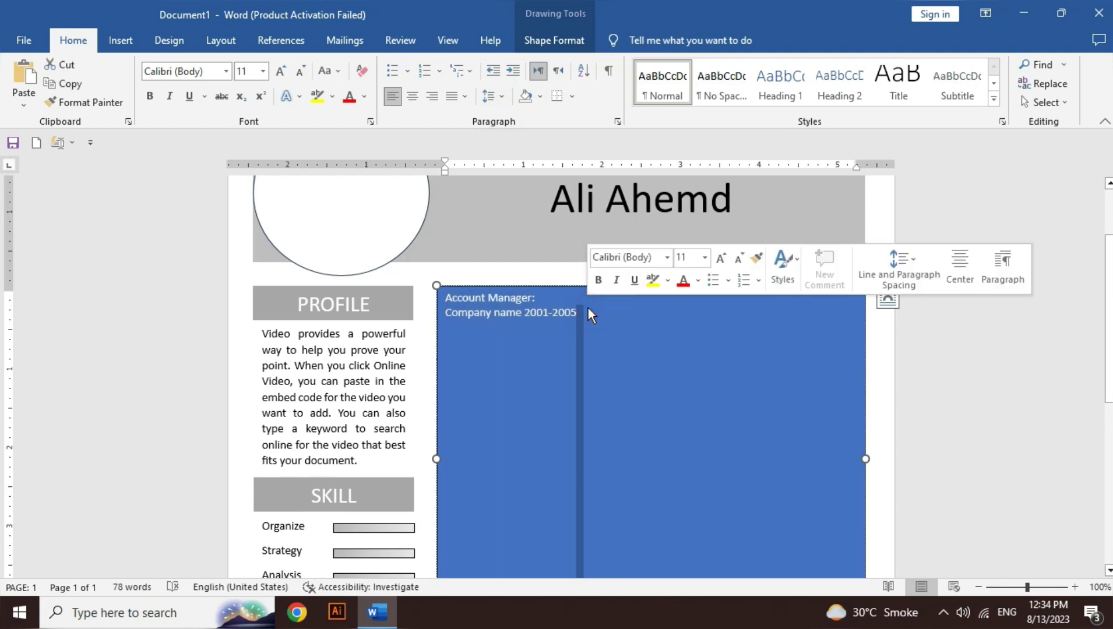
{"action": "key", "text": "Return"}
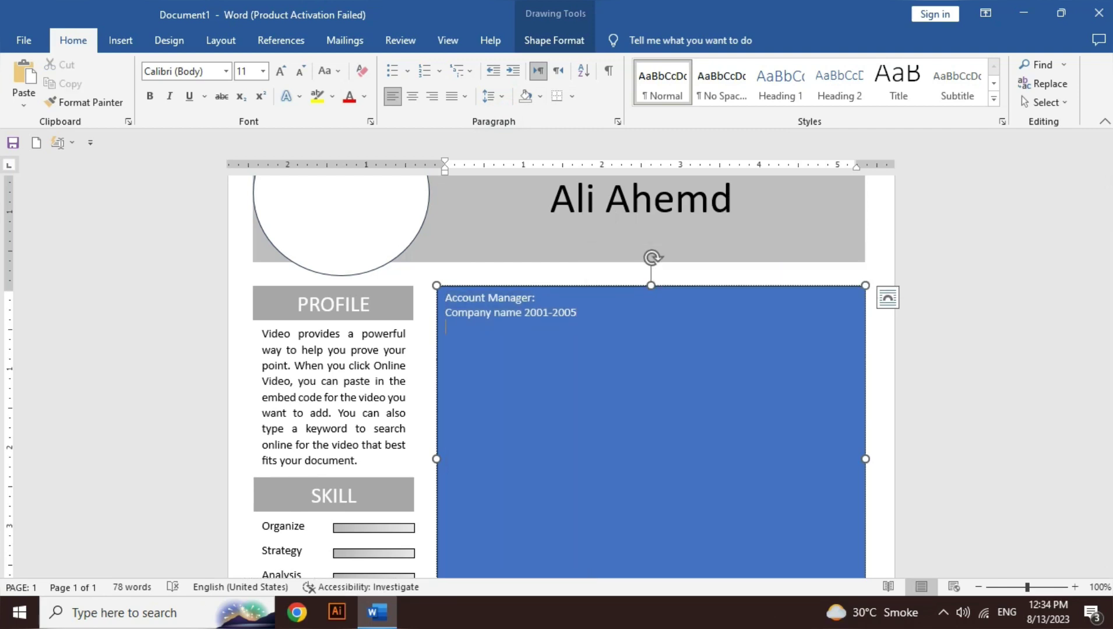
{"action": "type", "text": "=rand()1"}
{"action": "key", "text": "Return"}
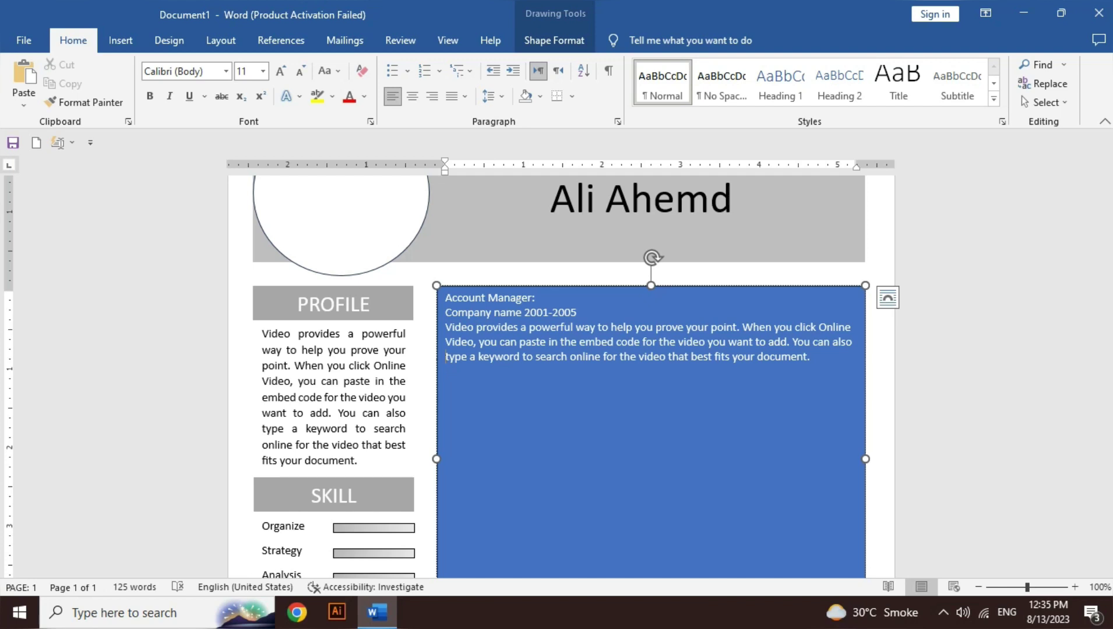
{"action": "key", "text": "Return"}
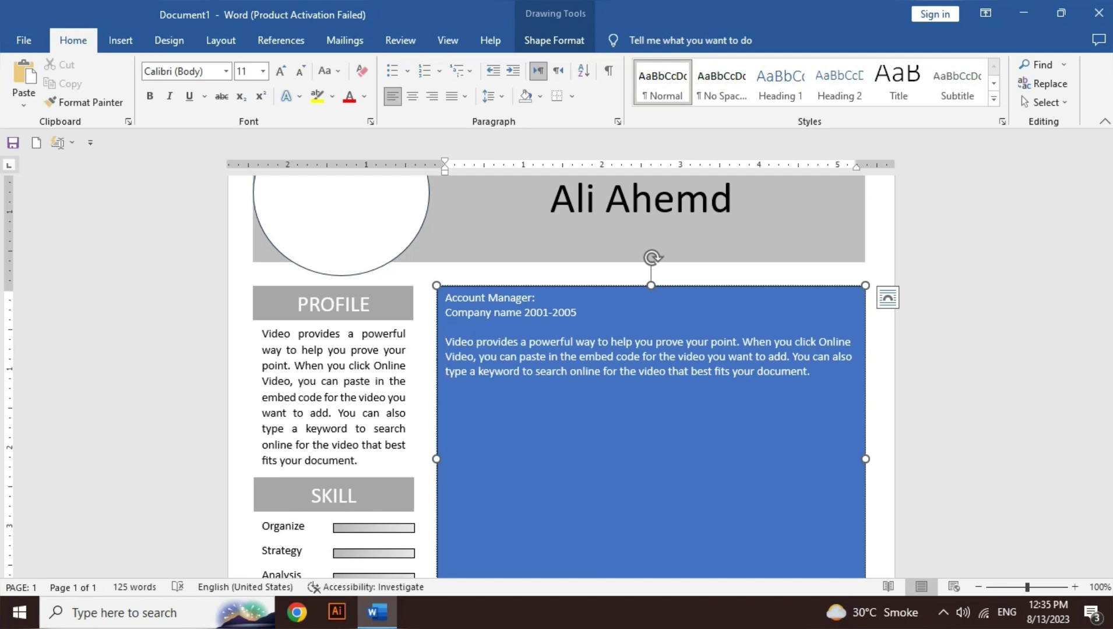
{"action": "scroll", "coordinate": [558, 376], "scroll_direction": "down", "scroll_amount": 2}
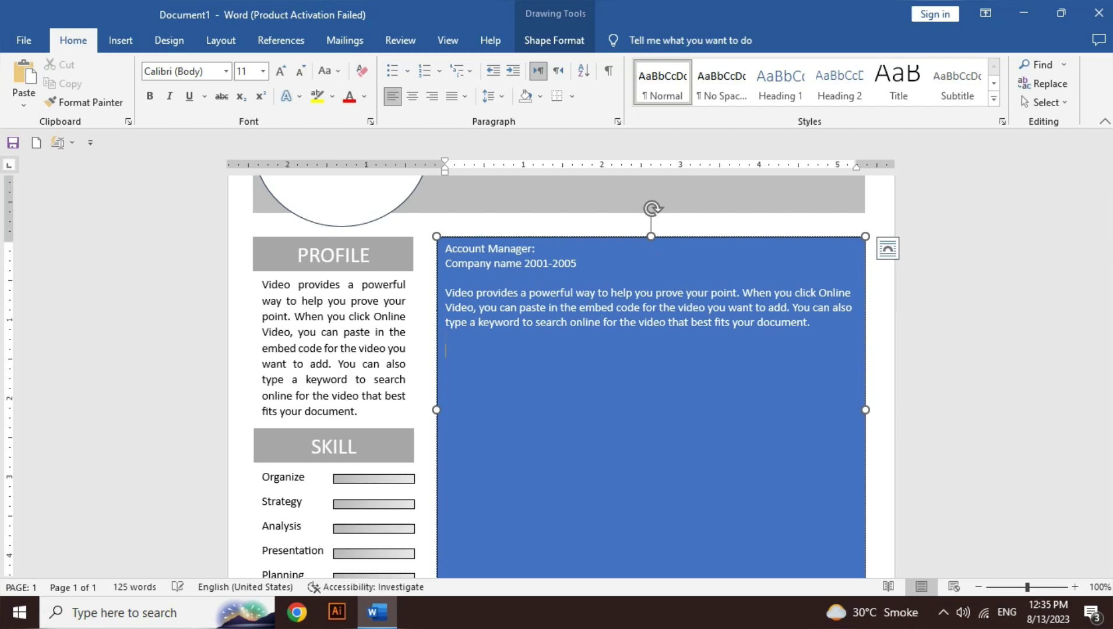
{"action": "type", "text": "Sale Asistant:"}
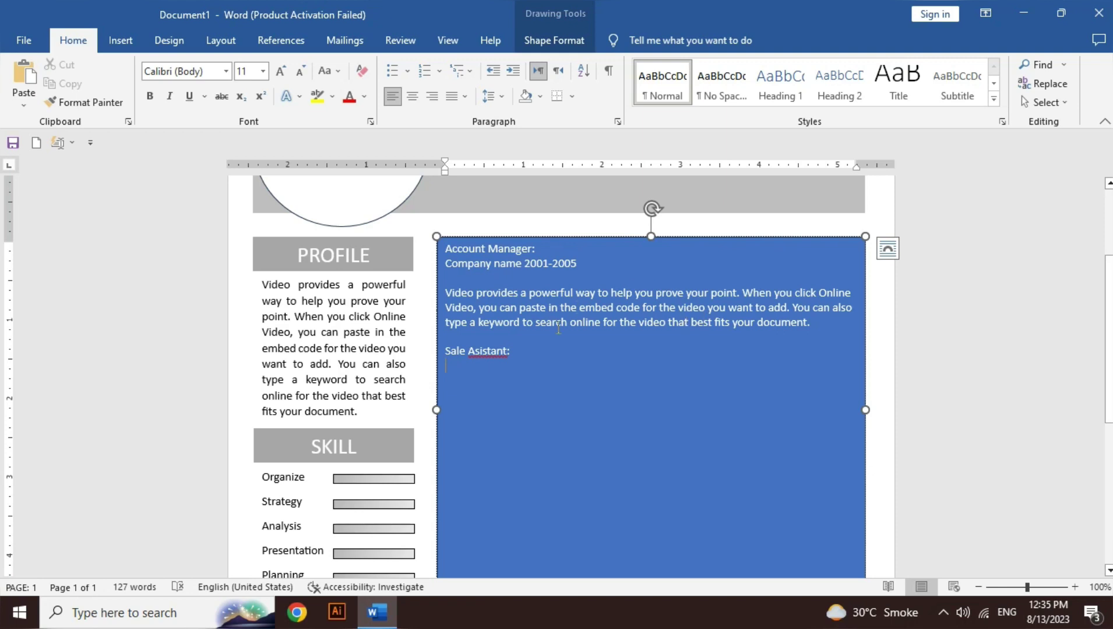
Step: Add 'Company name 2006-2009' under Sale Assistant and paste the sample description beneath it
{"action": "key", "text": "Return"}
{"action": "type", "text": "Company name "}
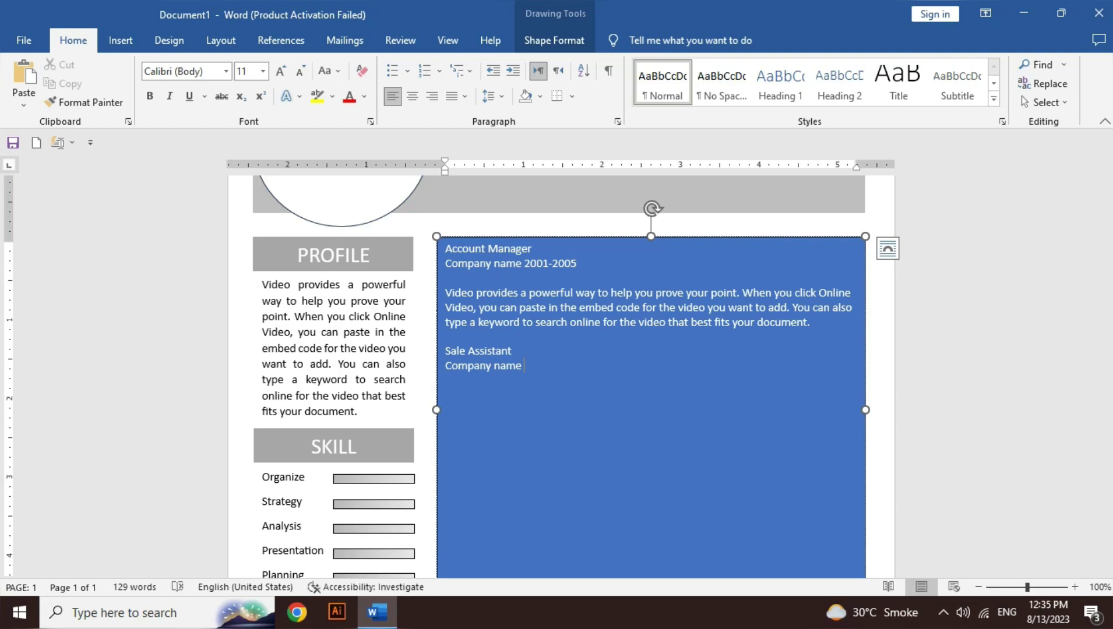
{"action": "type", "text": "2006-2009"}
{"action": "left_click", "coordinate": [446, 350]}
{"action": "key", "text": "shift+Up"}
{"action": "key", "text": "shift+Up"}
{"action": "key", "text": "shift+Up"}
{"action": "key", "text": "ctrl+c"}
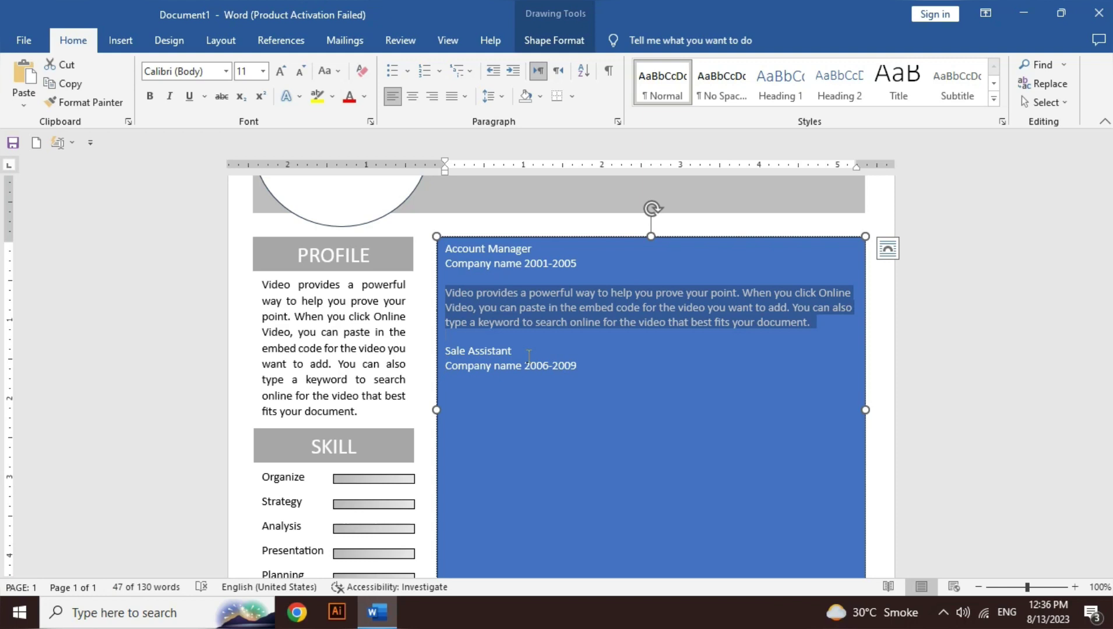
{"action": "key", "text": "ctrl+End"}
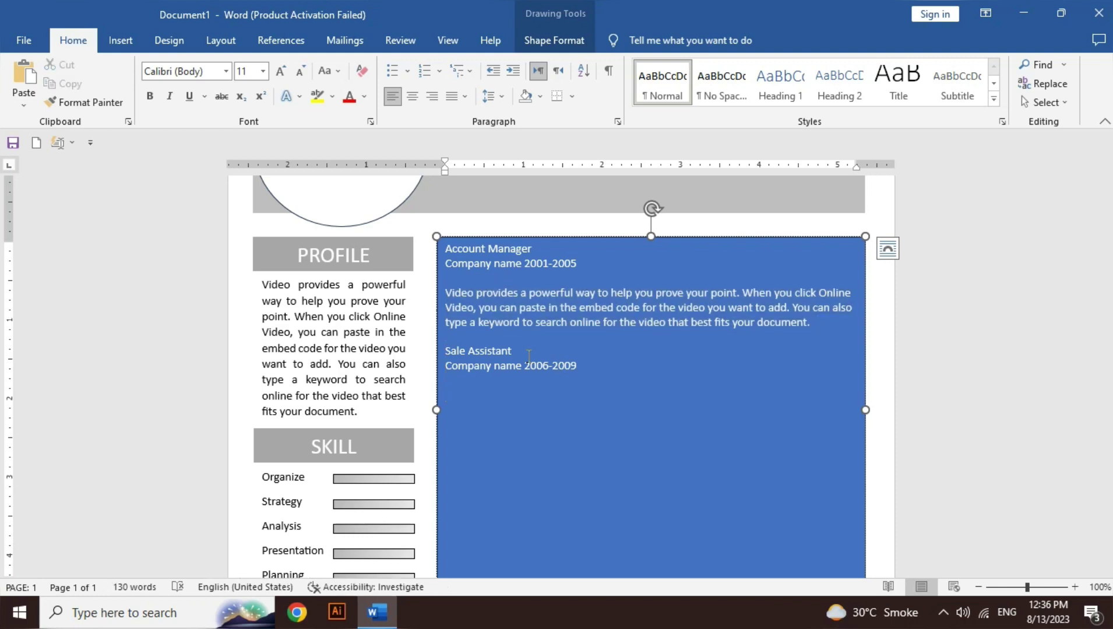
{"action": "key", "text": "ctrl+v"}
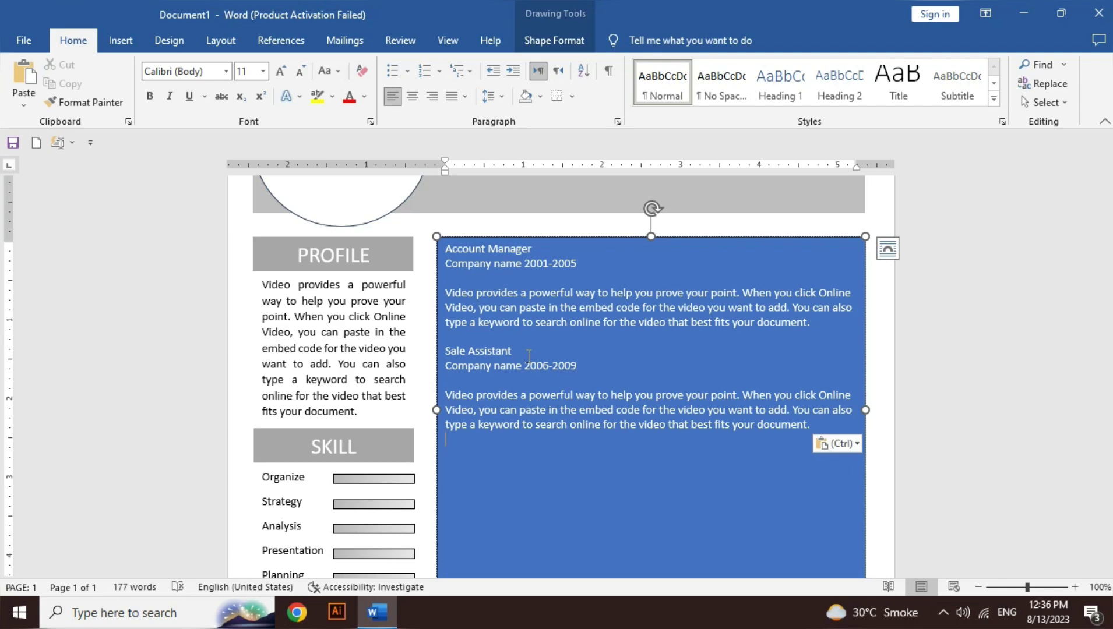
{"action": "key", "text": "Escape"}
Step: Add the 'Customer Service Representative' title with 'Company name 2010-2022' below it
{"action": "type", "text": "Co"}
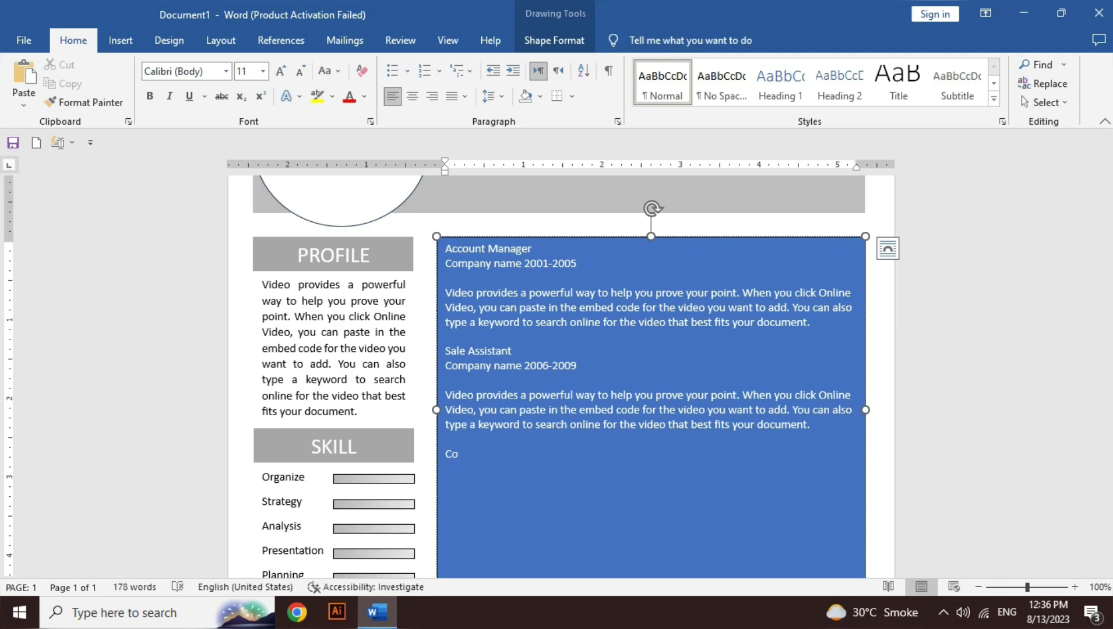
{"action": "key", "text": "BackSpace"}
{"action": "type", "text": "ustomer Service Representative"}
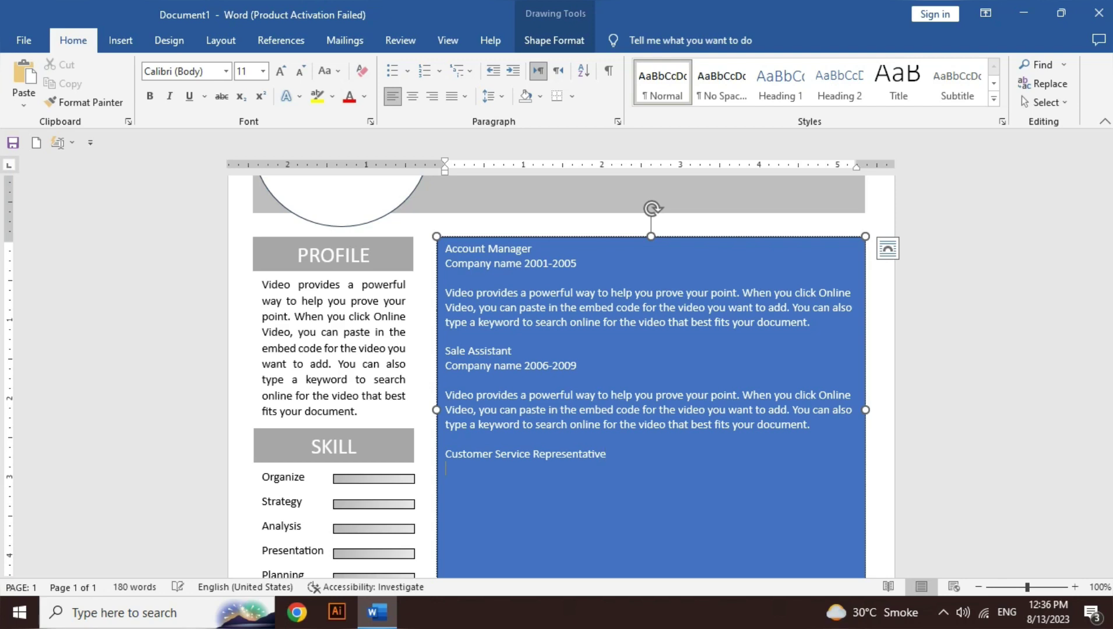
{"action": "key", "text": "Return"}
{"action": "type", "text": "Company name 2010"}
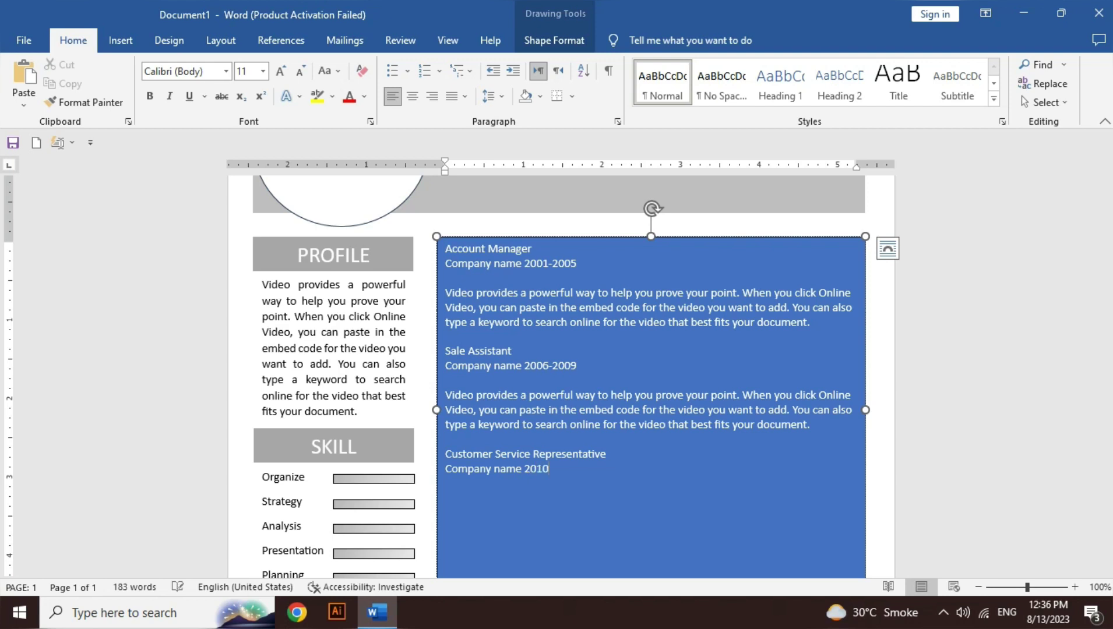
{"action": "type", "text": "-2022"}
Step: Space out the hyphens in all three year ranges, paste a third description, and select all box text
{"action": "key", "text": "Left"}
{"action": "key", "text": "Left"}
{"action": "key", "text": "Left"}
{"action": "key", "text": "Left"}
{"action": "key", "text": "Left"}
{"action": "key", "text": "Left"}
{"action": "left_click", "coordinate": [446, 380]}
{"action": "left_click", "coordinate": [556, 263]}
{"action": "type", "text": "-"}
{"action": "key", "text": "Delete"}
{"action": "left_click", "coordinate": [556, 366]}
{"action": "type", "text": "-"}
{"action": "key", "text": "Delete"}
{"action": "left_click", "coordinate": [446, 438]}
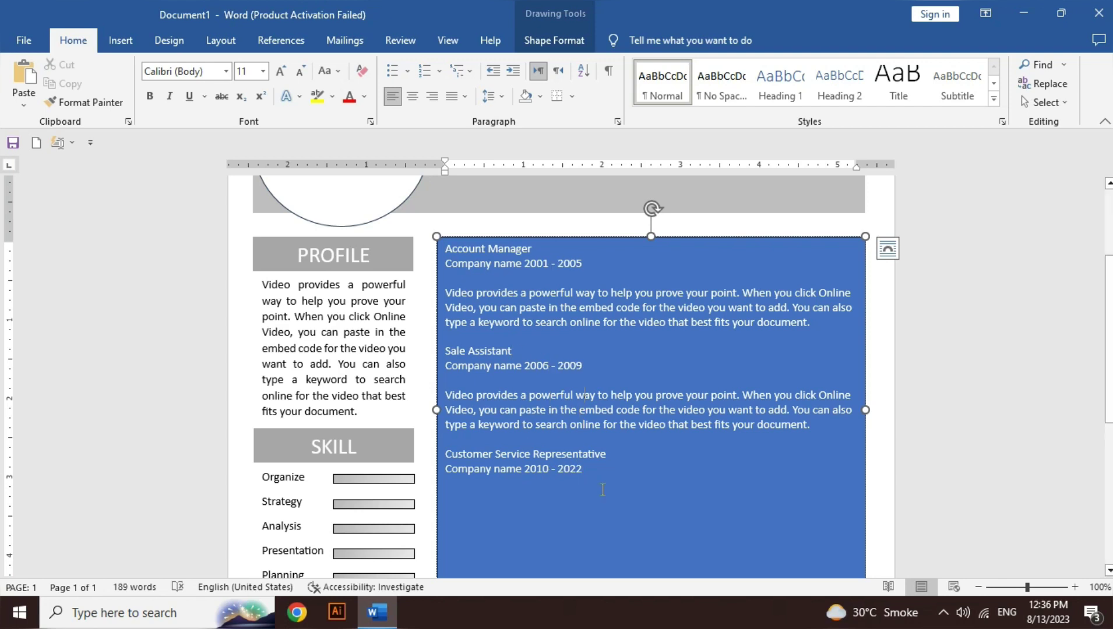
{"action": "left_click", "coordinate": [603, 489]}
{"action": "key", "text": "ctrl+v"}
{"action": "key", "text": "ctrl+a"}
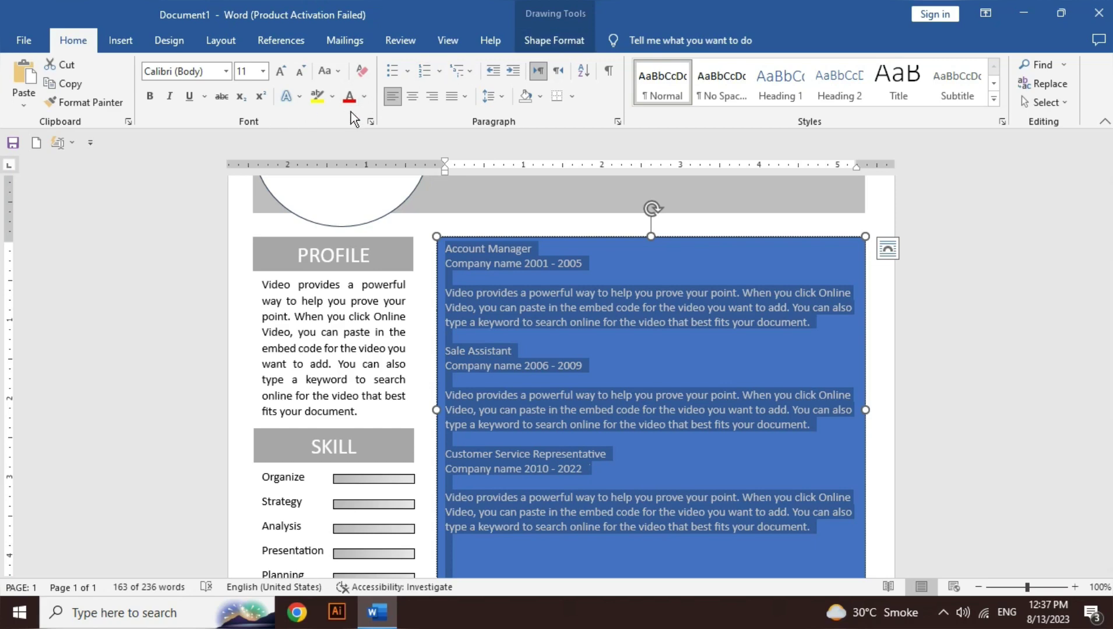
Step: Make all the box text black and enlarge the Account Manager title and company lines
{"action": "left_click", "coordinate": [365, 100]}
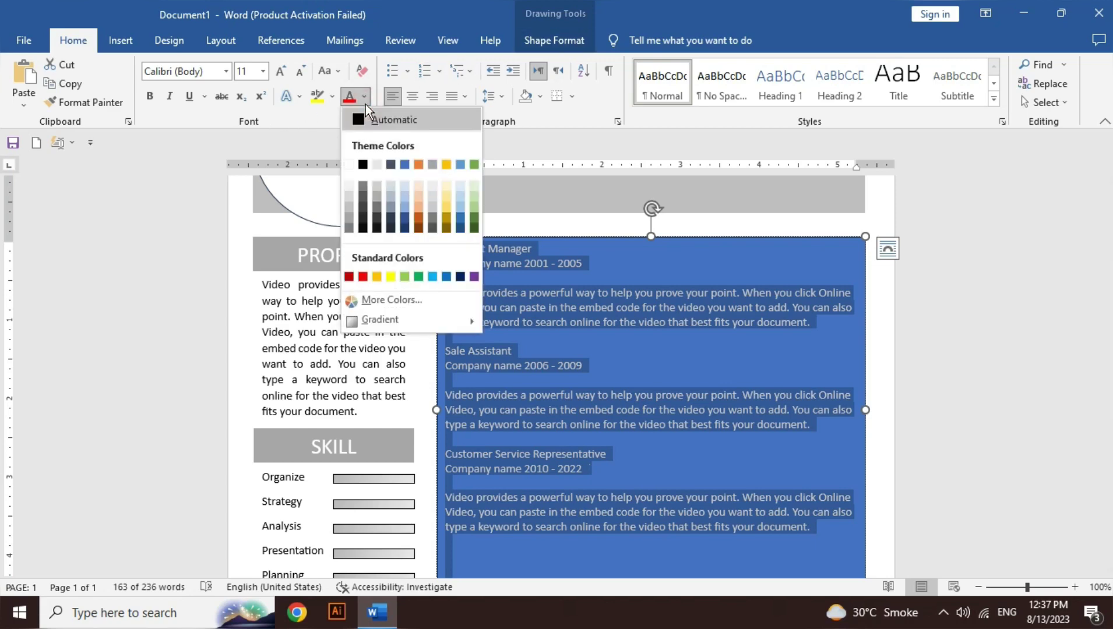
{"action": "left_click", "coordinate": [363, 165]}
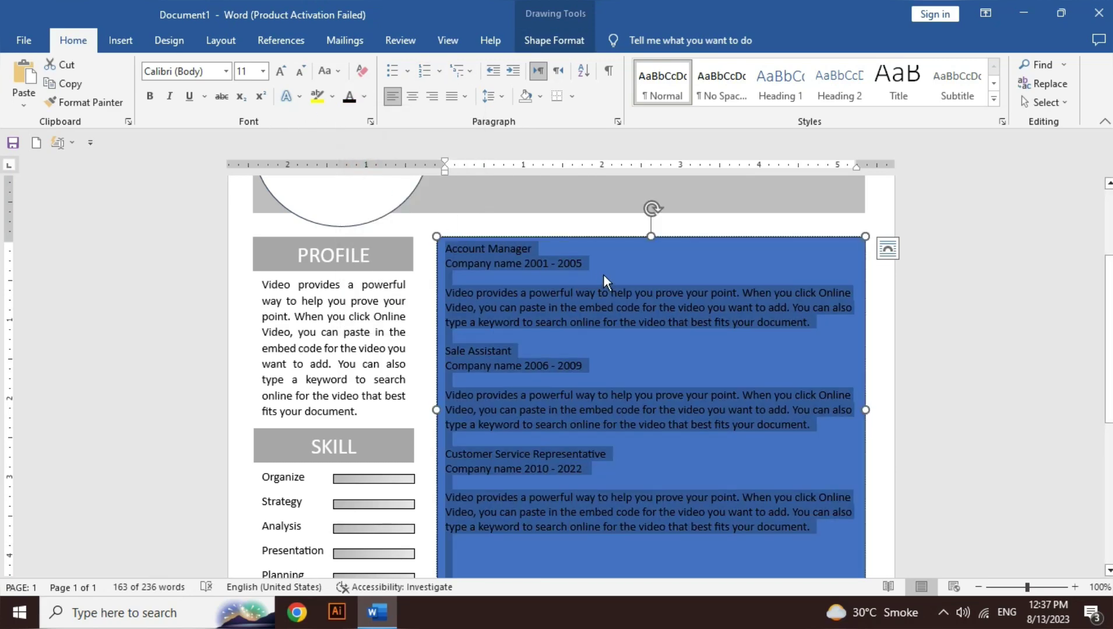
{"action": "left_click", "coordinate": [604, 275]}
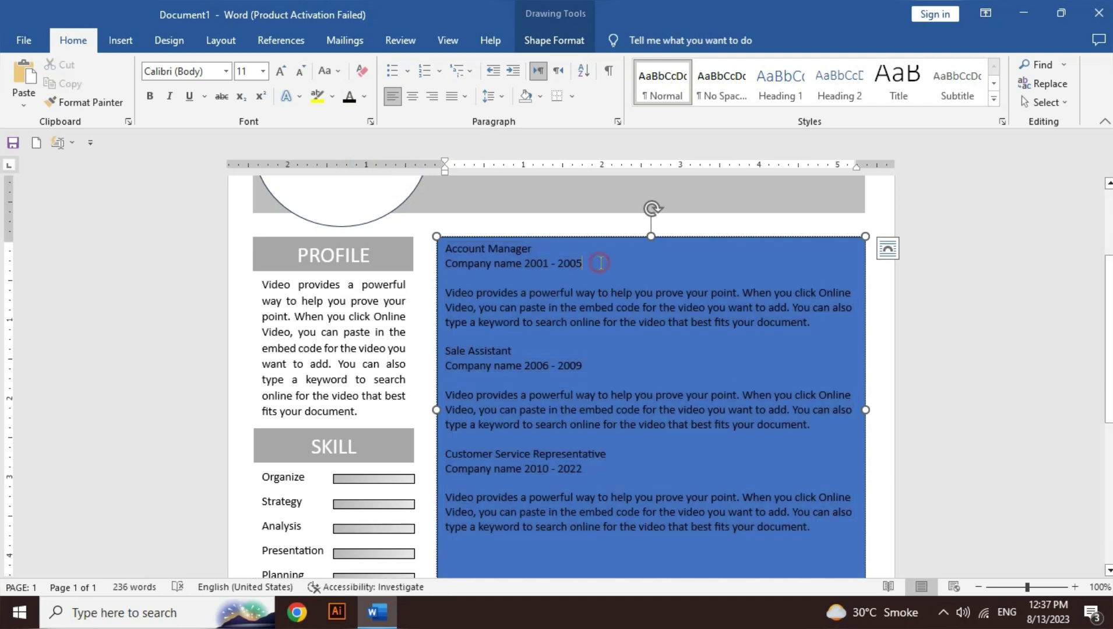
{"action": "triple_click", "coordinate": [600, 262]}
{"action": "key", "text": "ctrl+bracketright"}
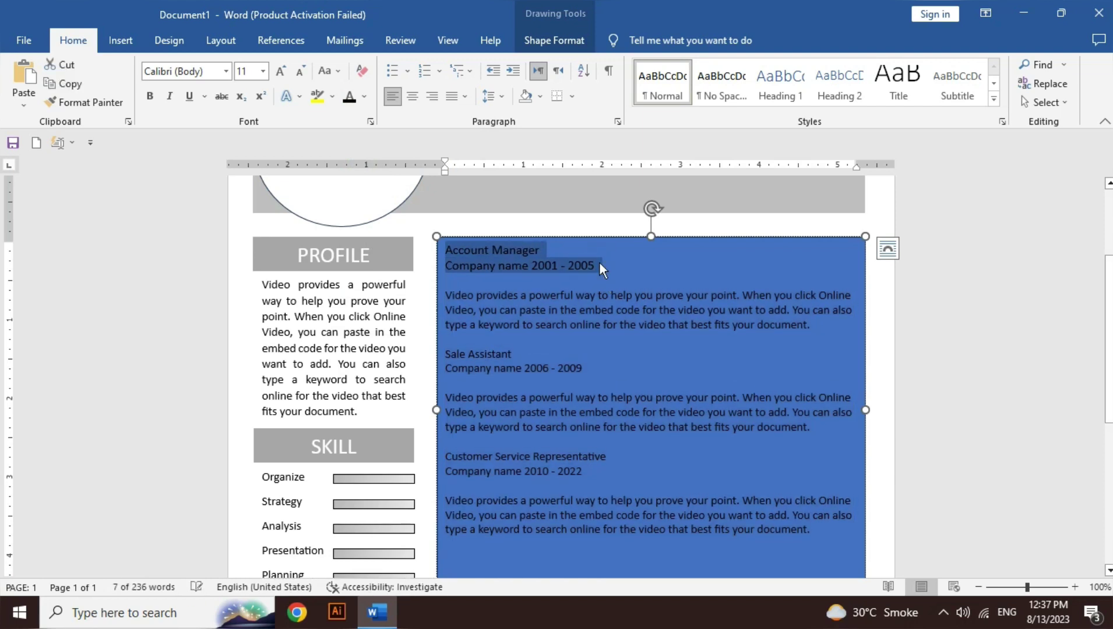
{"action": "key", "text": "ctrl+bracketright"}
{"action": "key", "text": "ctrl+bracketright"}
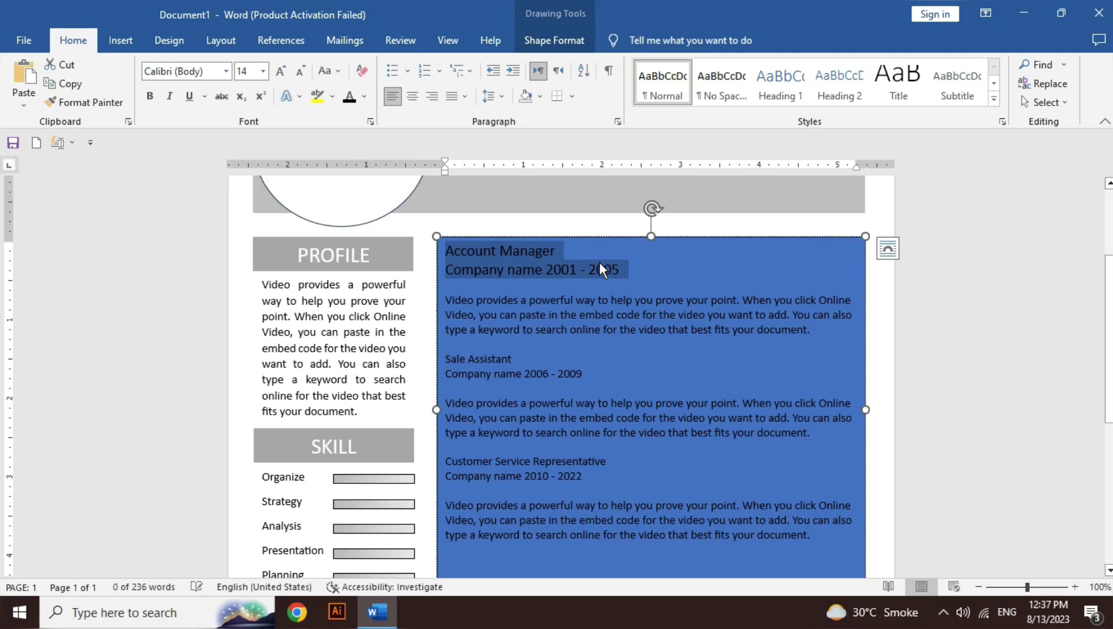
Step: Enlarge the Sale Assistant and Customer Service Representative title and company lines to 14 pt
{"action": "left_click", "coordinate": [589, 377]}
{"action": "key", "text": "shift+Home"}
{"action": "key", "text": "shift+Up"}
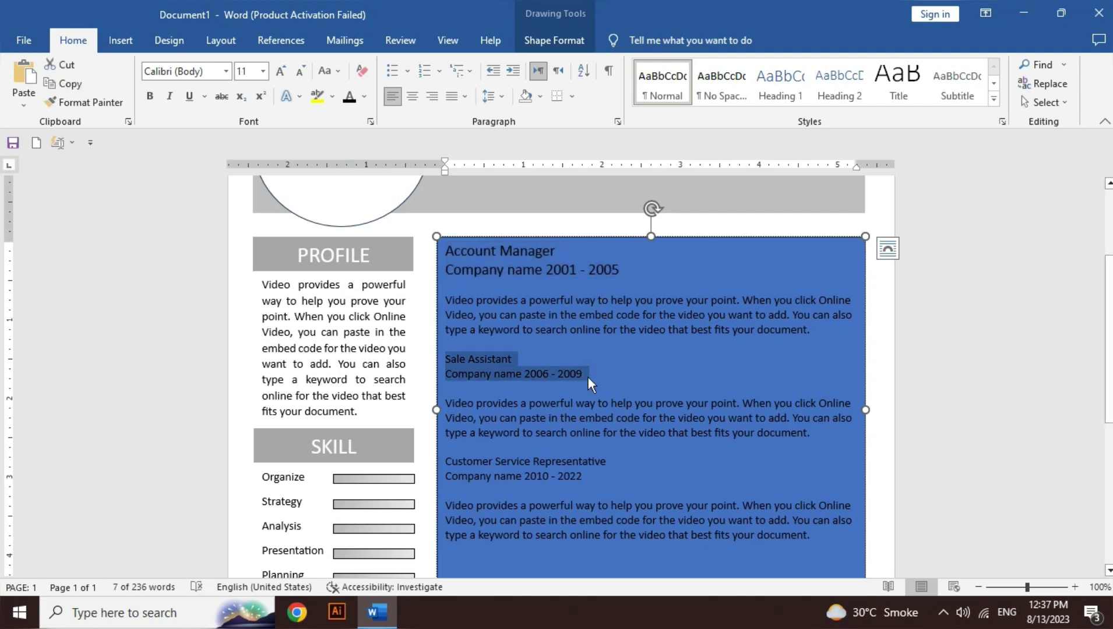
{"action": "key", "text": "ctrl+bracketright"}
{"action": "key", "text": "ctrl+bracketright"}
{"action": "key", "text": "ctrl+bracketright"}
{"action": "key", "text": "Down"}
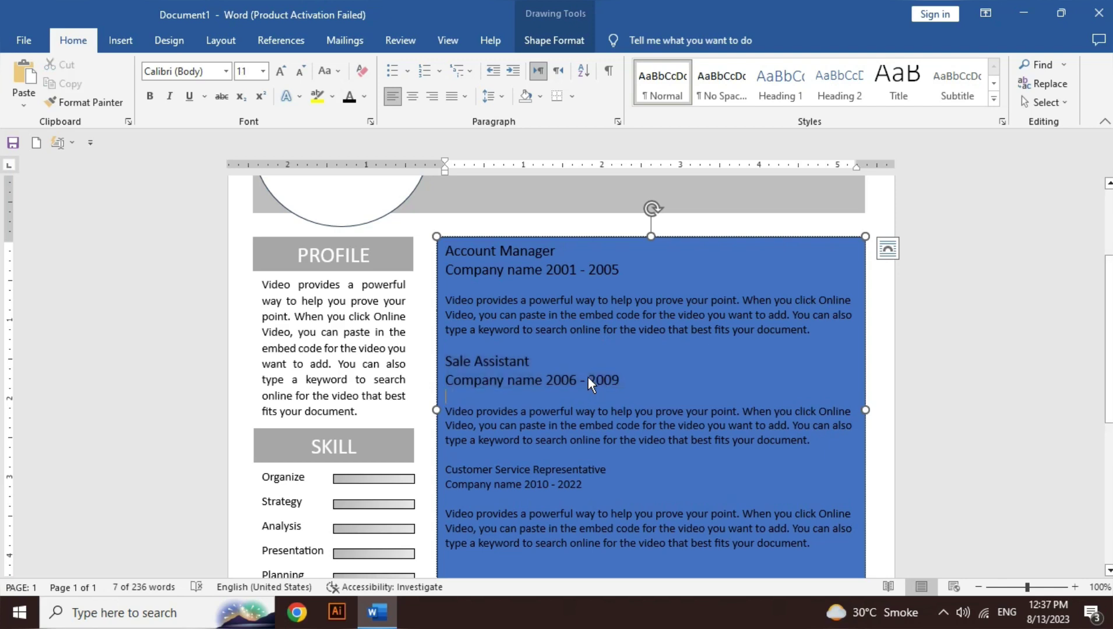
{"action": "key", "text": "Down"}
{"action": "key", "text": "Down"}
{"action": "key", "text": "Down"}
{"action": "key", "text": "Down"}
{"action": "key", "text": "Down"}
{"action": "key", "text": "shift+Down"}
{"action": "key", "text": "shift+Down"}
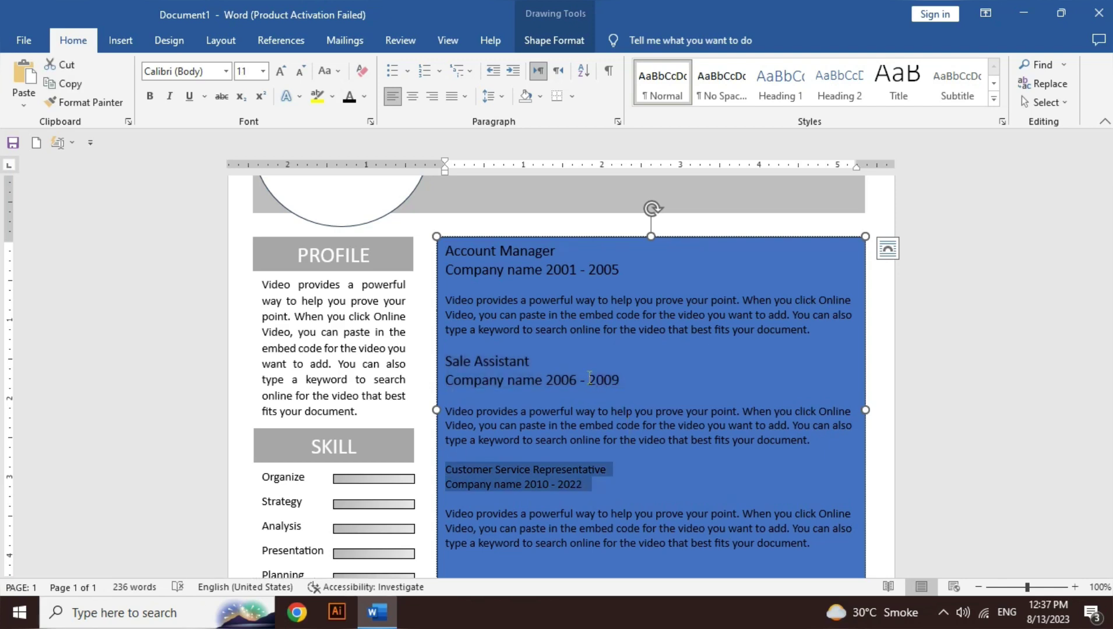
{"action": "key", "text": "ctrl+bracketright"}
{"action": "key", "text": "ctrl+bracketright"}
{"action": "key", "text": "ctrl+bracketright"}
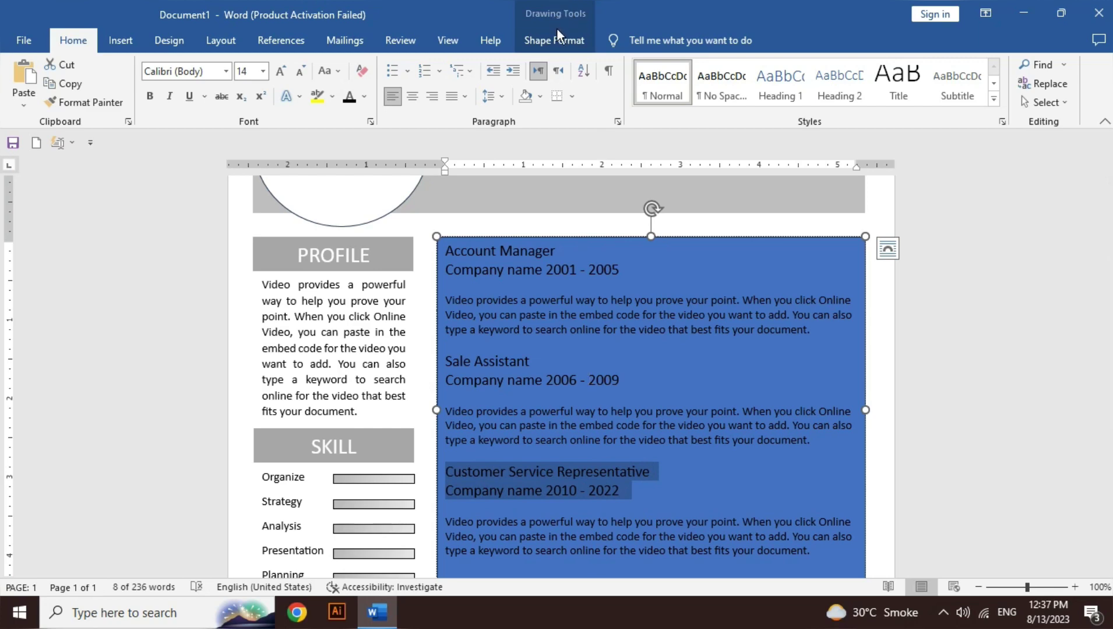
{"action": "left_click", "coordinate": [548, 41]}
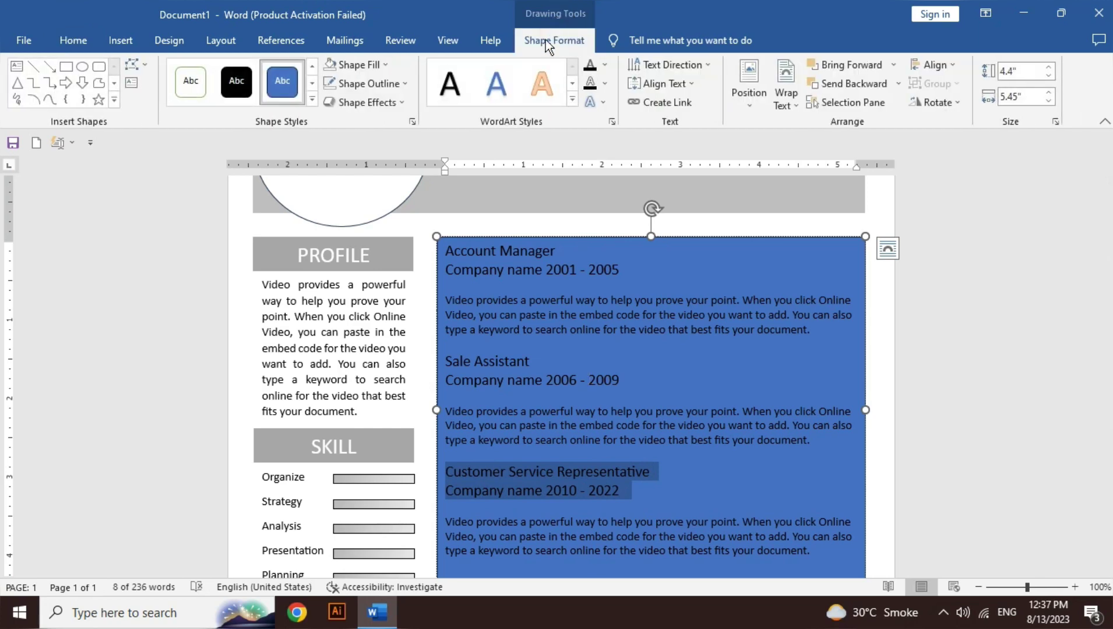
Step: Set the experience box to No Fill and No Outline
{"action": "left_click", "coordinate": [373, 64]}
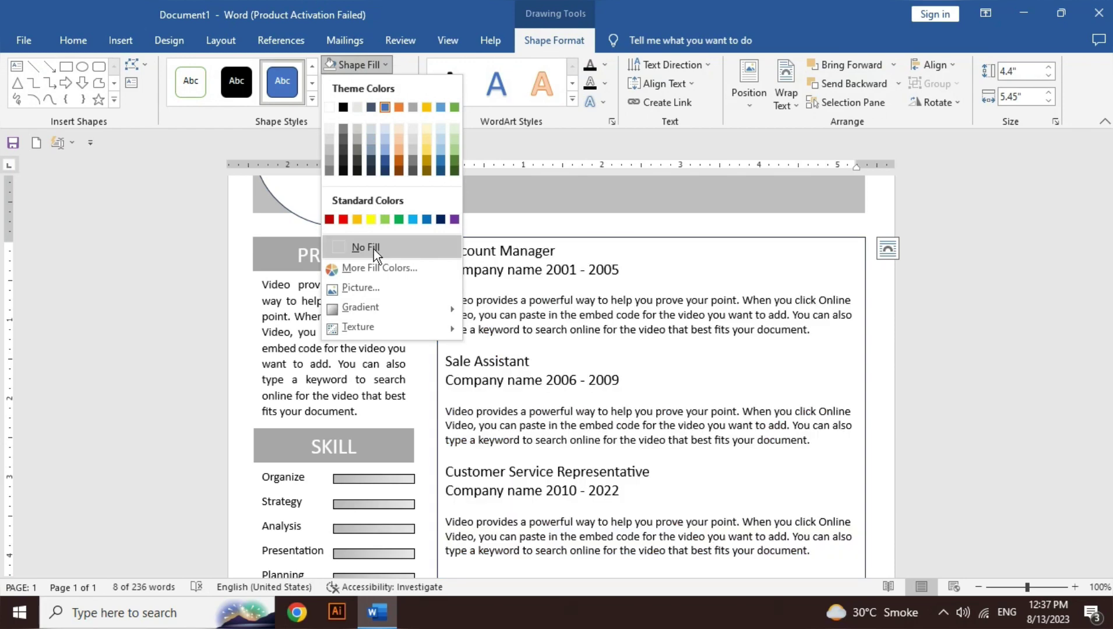
{"action": "left_click", "coordinate": [373, 248]}
{"action": "left_click", "coordinate": [371, 85]}
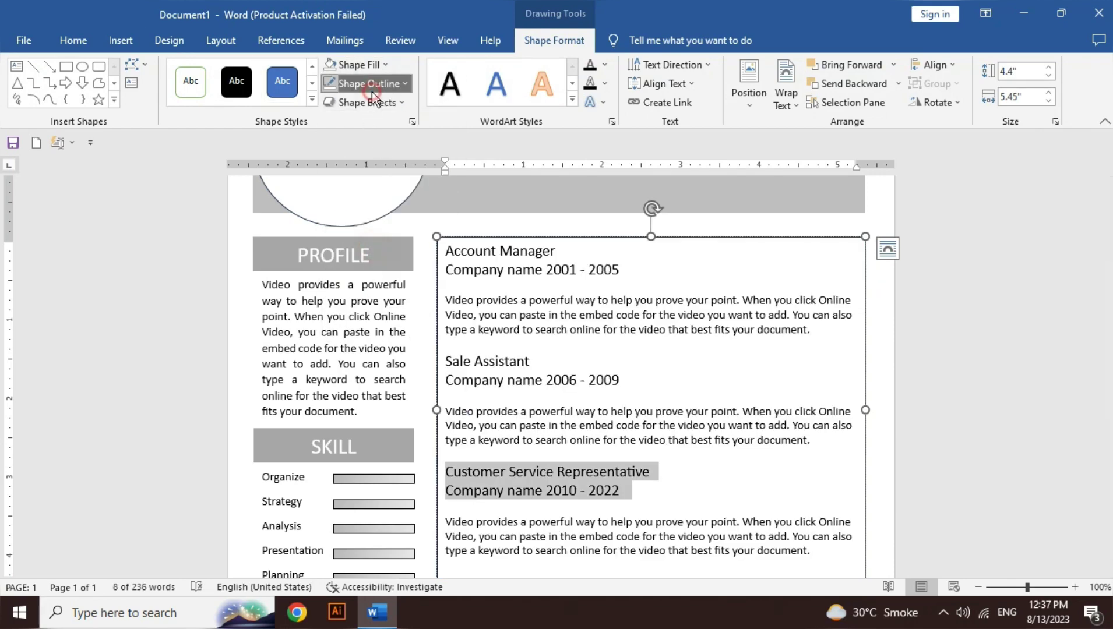
{"action": "left_click", "coordinate": [381, 266]}
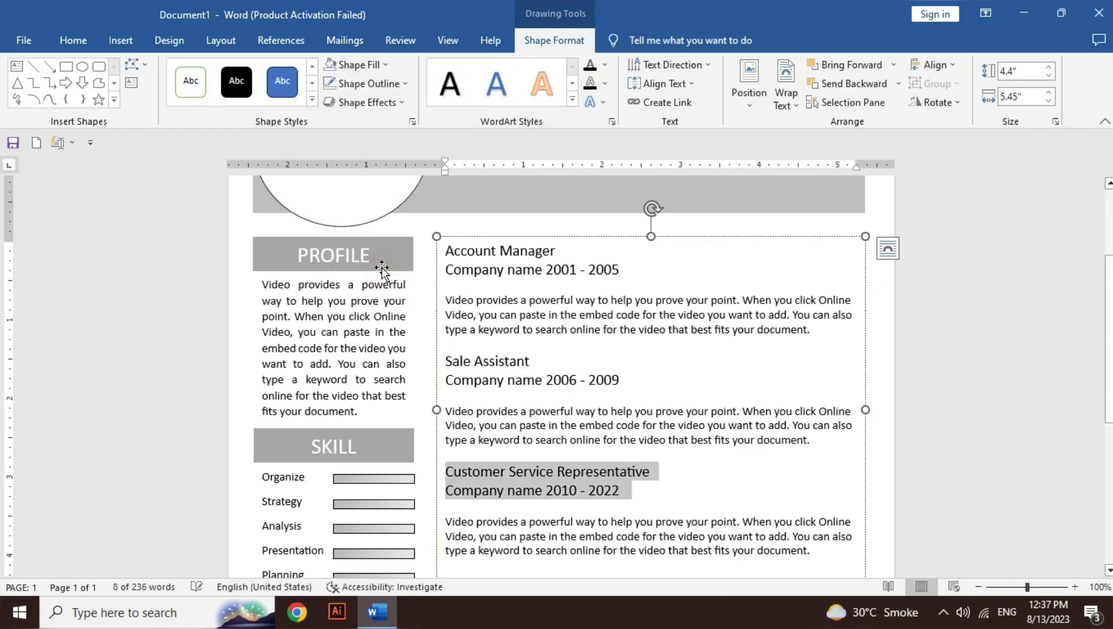
Step: Drag the experience box's bottom edge up so it fits its text
{"action": "scroll", "coordinate": [559, 373], "scroll_direction": "down", "scroll_amount": 5}
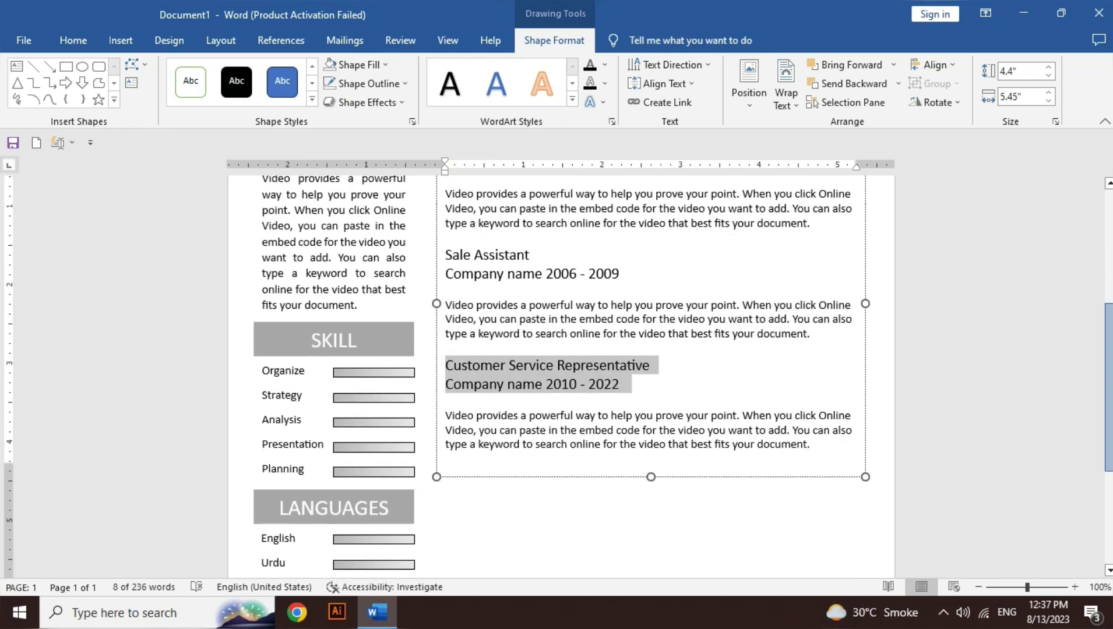
{"action": "scroll", "coordinate": [559, 373], "scroll_direction": "down", "scroll_amount": 1}
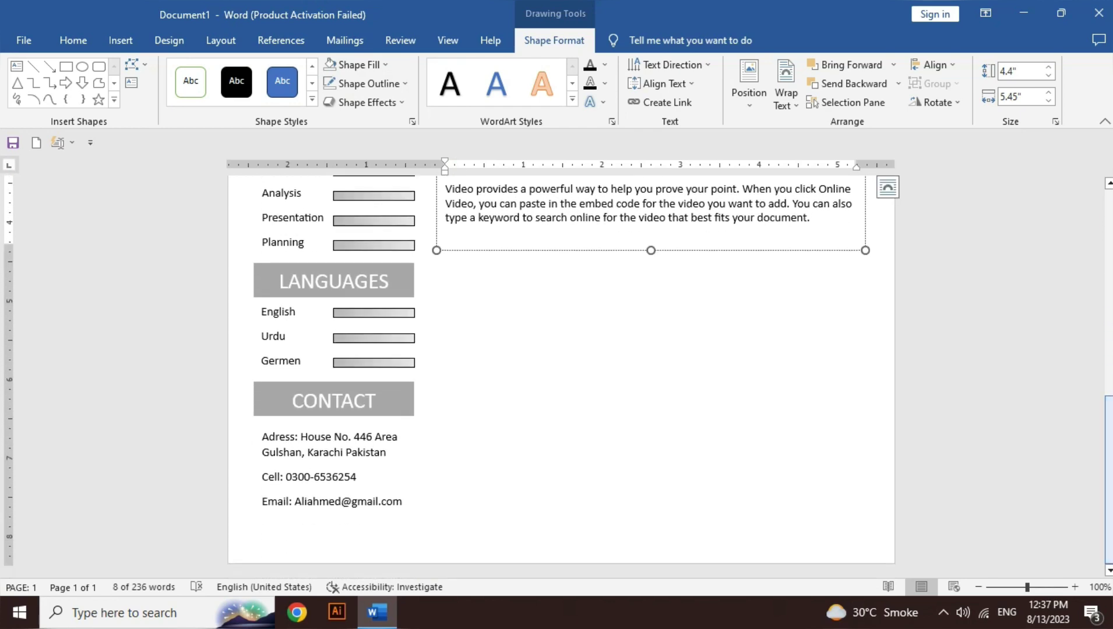
{"action": "left_click_drag", "start_coordinate": [652, 248], "coordinate": [644, 231]}
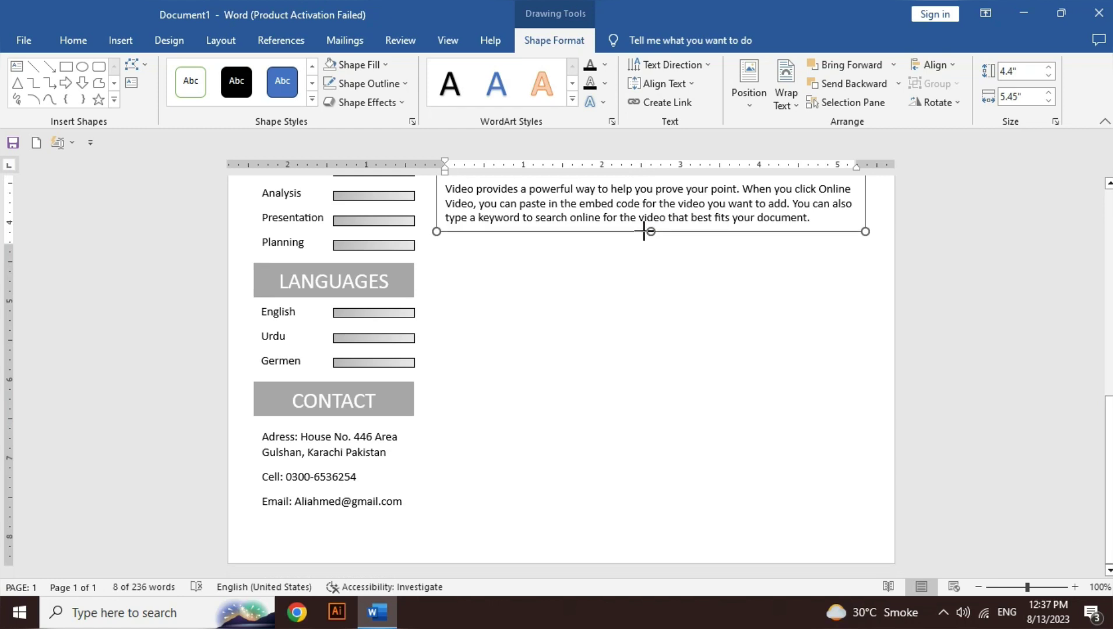
{"action": "scroll", "coordinate": [583, 262], "scroll_direction": "up", "scroll_amount": 5}
{"action": "scroll", "coordinate": [186, 226], "scroll_direction": "down", "scroll_amount": 4}
{"action": "left_click", "coordinate": [402, 305]}
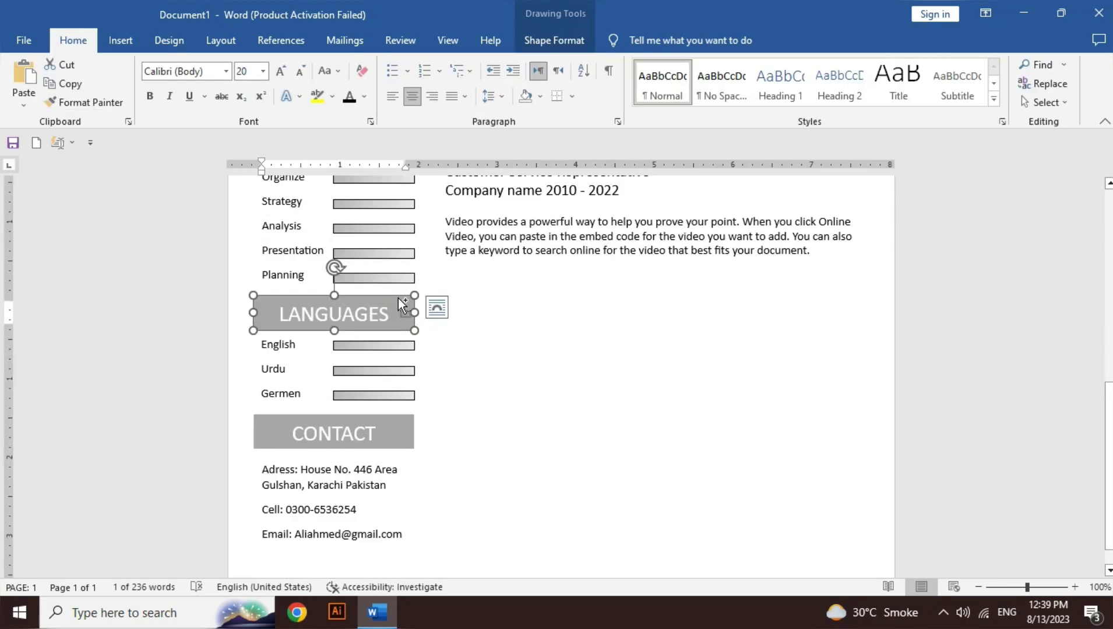
Step: Paste a copy of the LANGUAGES heading below the experience box and give the box a dark outline
{"action": "key", "text": "ctrl+v"}
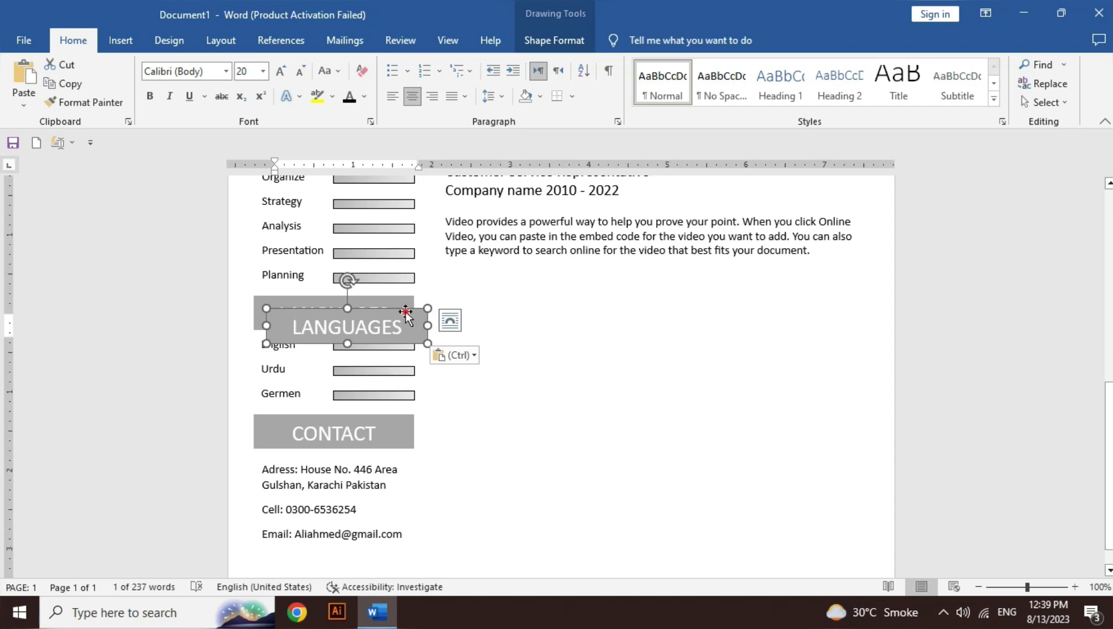
{"action": "left_click_drag", "start_coordinate": [402, 304], "coordinate": [859, 310]}
{"action": "left_click", "coordinate": [758, 251]}
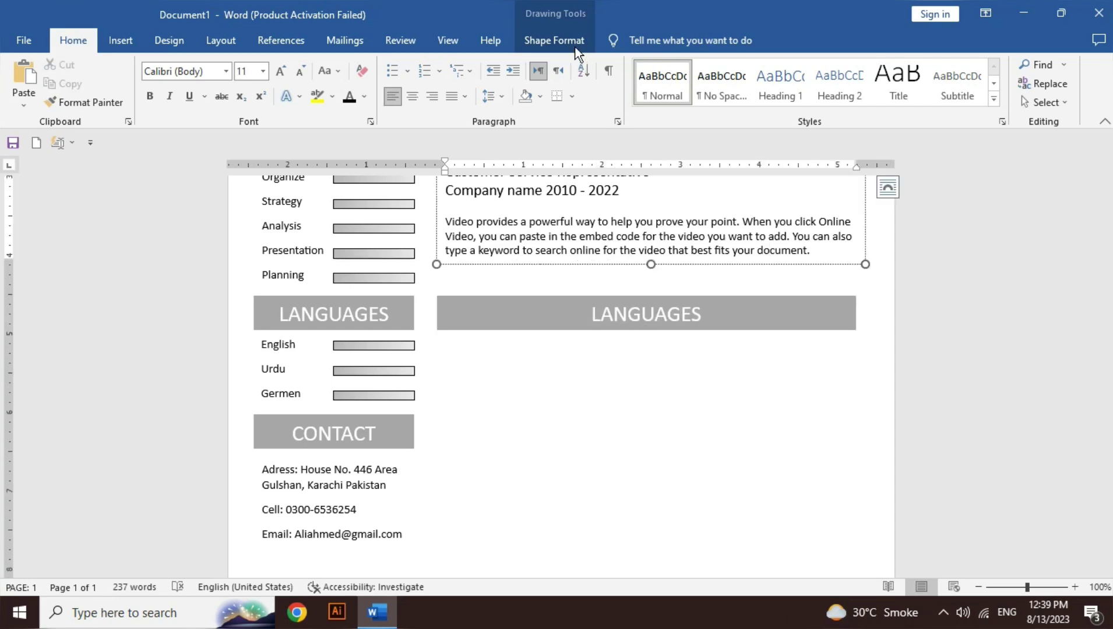
{"action": "left_click", "coordinate": [575, 48]}
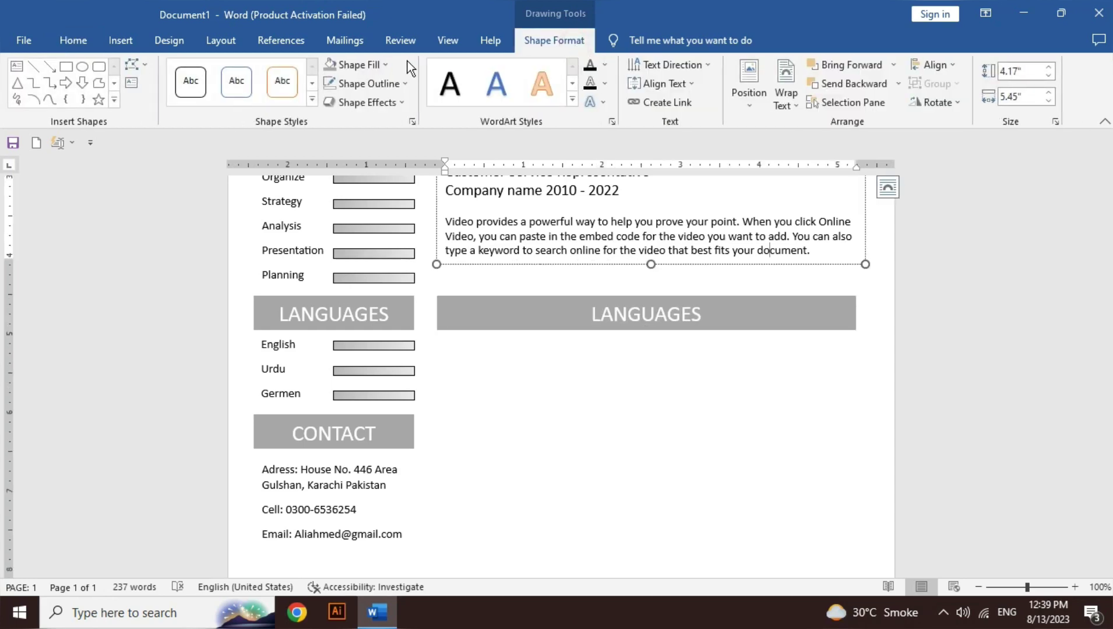
{"action": "left_click", "coordinate": [380, 86]}
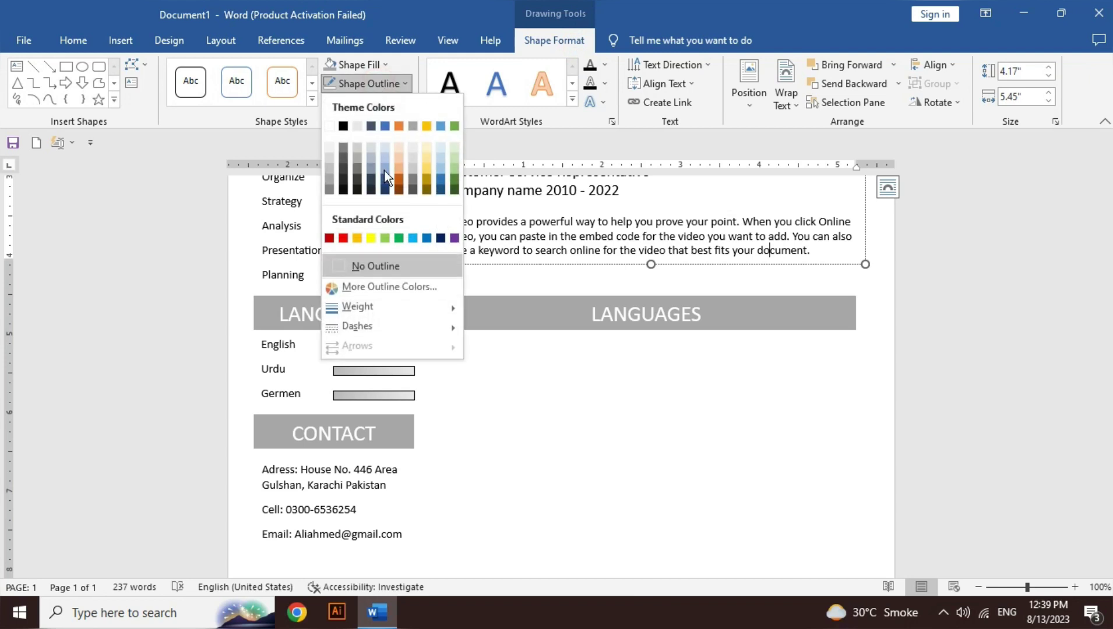
{"action": "left_click", "coordinate": [357, 191]}
Step: Widen the copied heading to match the box and change its text to 'EDUCATION & COURSES'
{"action": "left_click", "coordinate": [786, 322]}
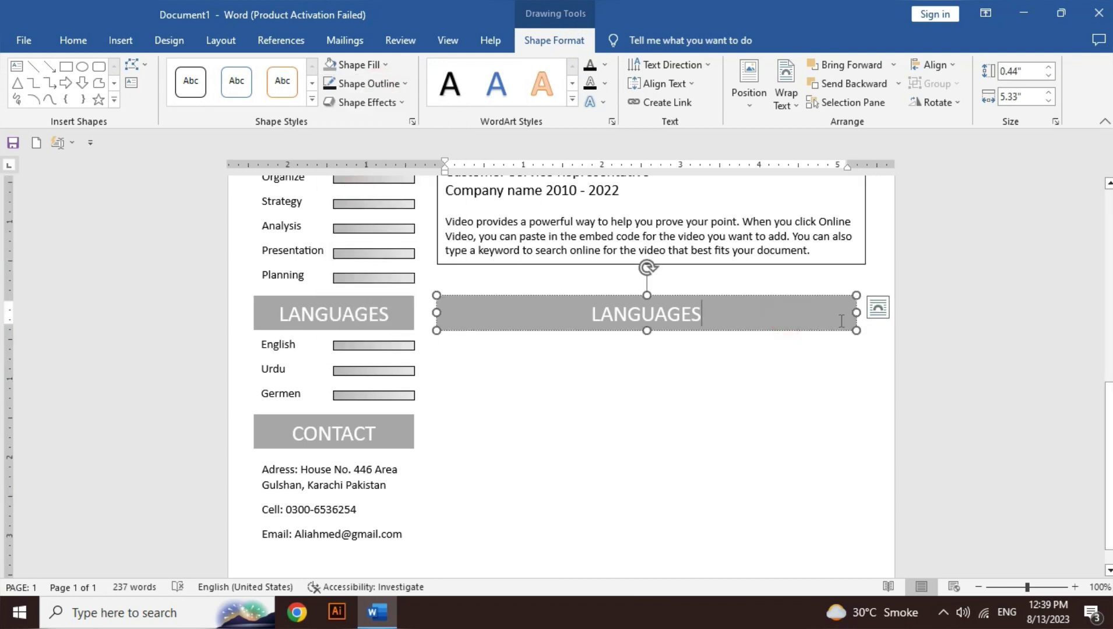
{"action": "left_click_drag", "start_coordinate": [855, 313], "coordinate": [866, 313]}
{"action": "left_click", "coordinate": [655, 314]}
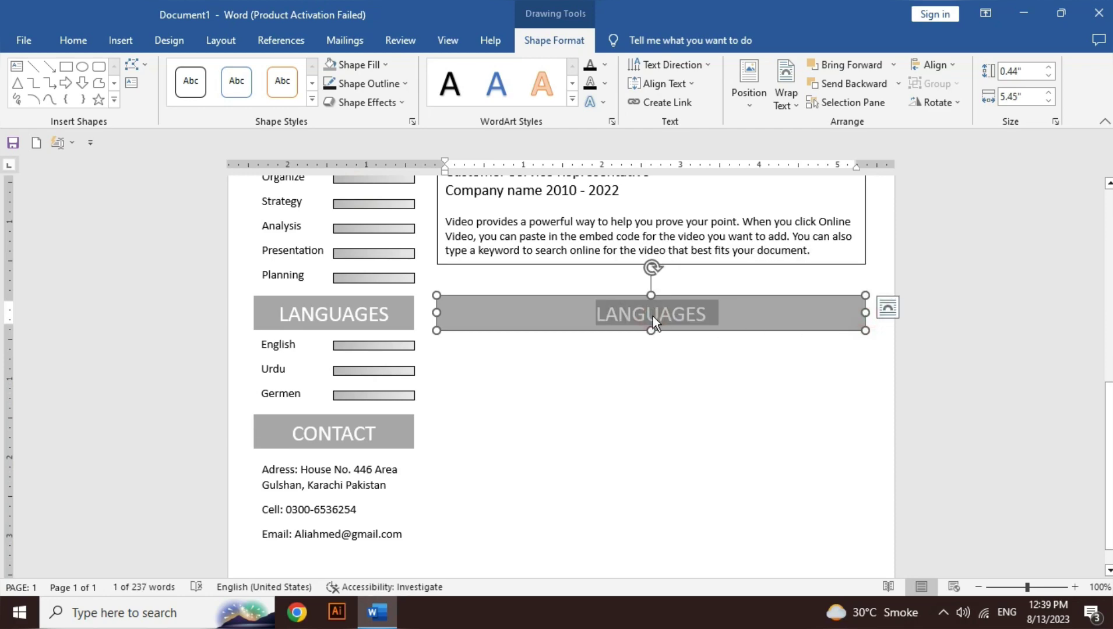
{"action": "type", "text": "LANGUAGES"}
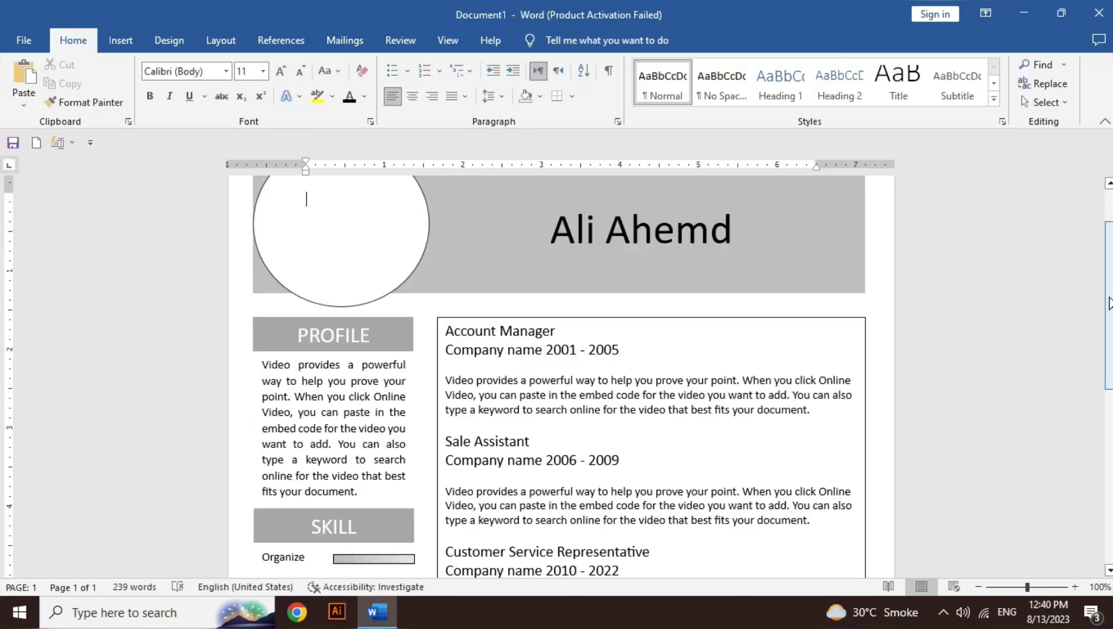
{"action": "scroll", "coordinate": [559, 373], "scroll_direction": "down", "scroll_amount": 6}
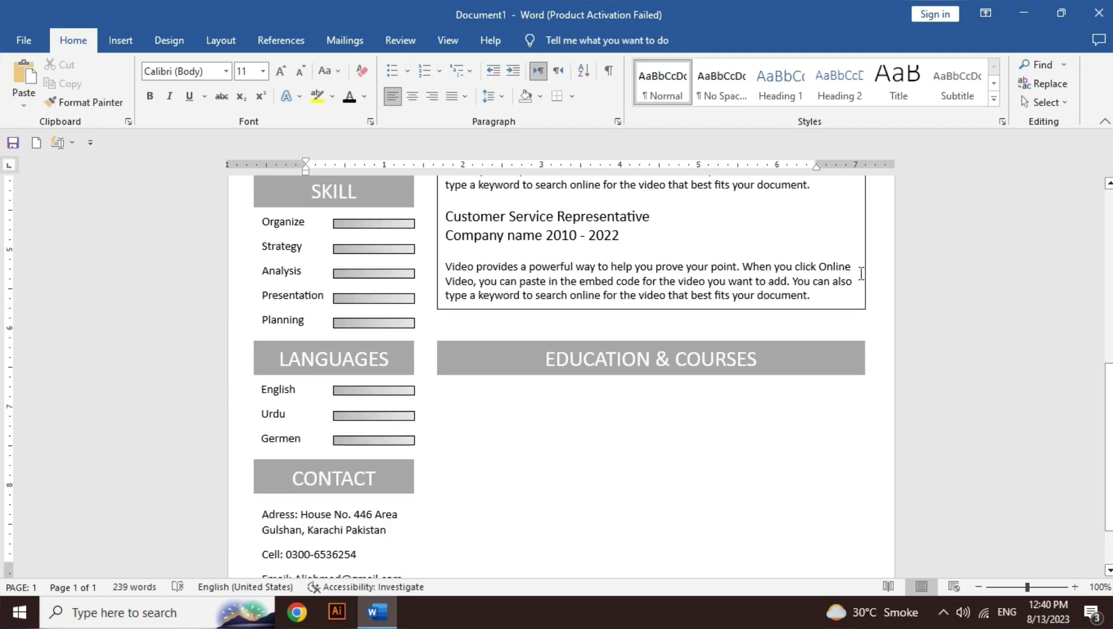
Step: Set the work experience text box's outline to No Outline
{"action": "left_click", "coordinate": [683, 229]}
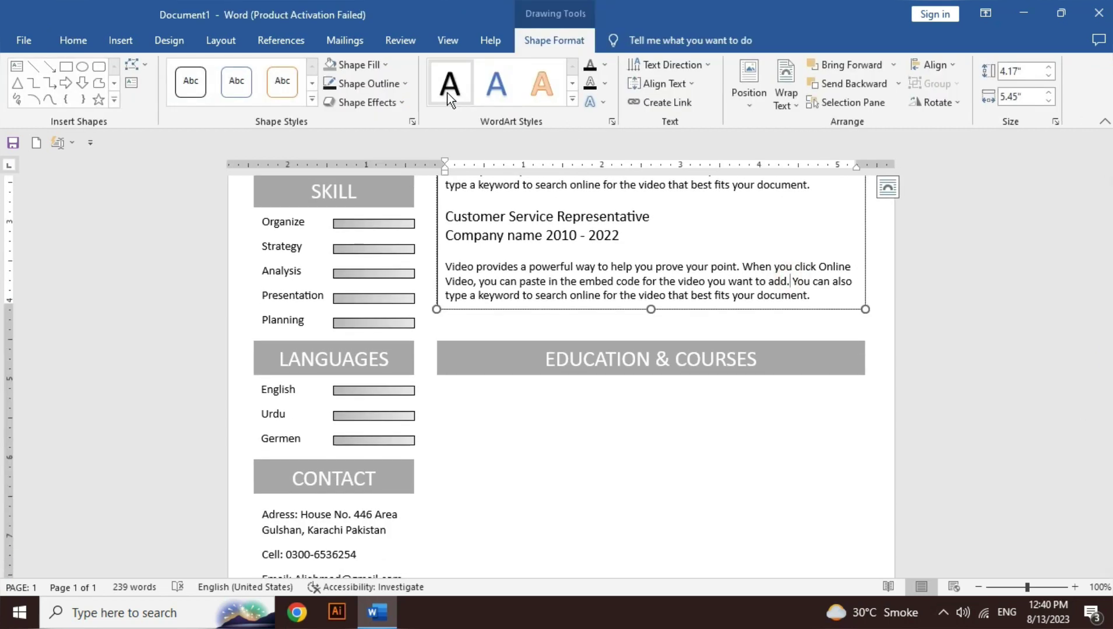
{"action": "left_click", "coordinate": [405, 82]}
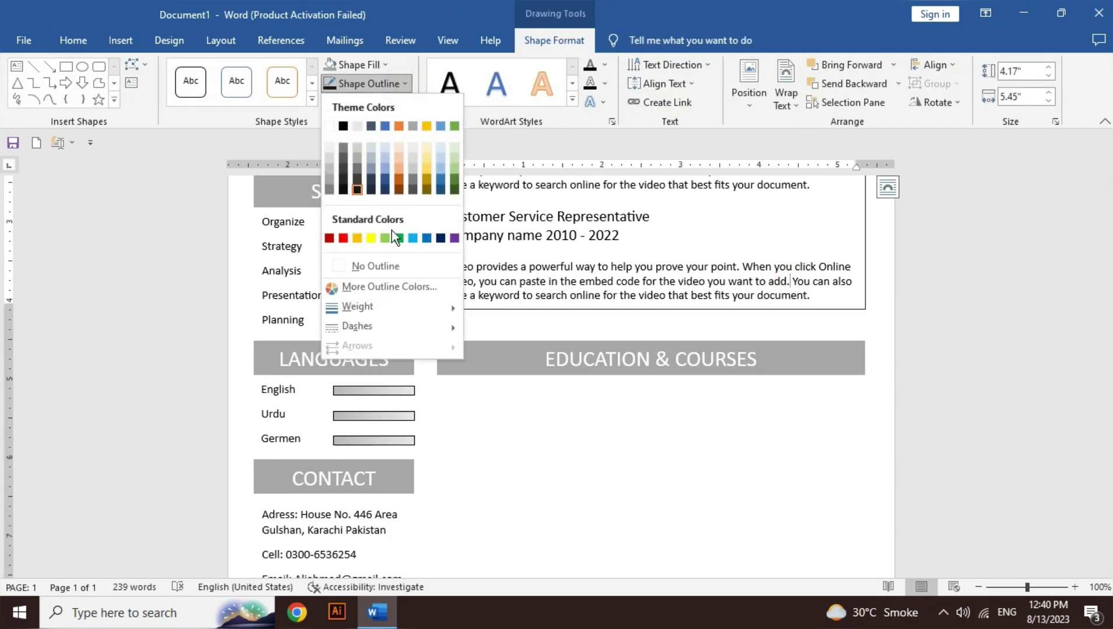
{"action": "left_click", "coordinate": [391, 264]}
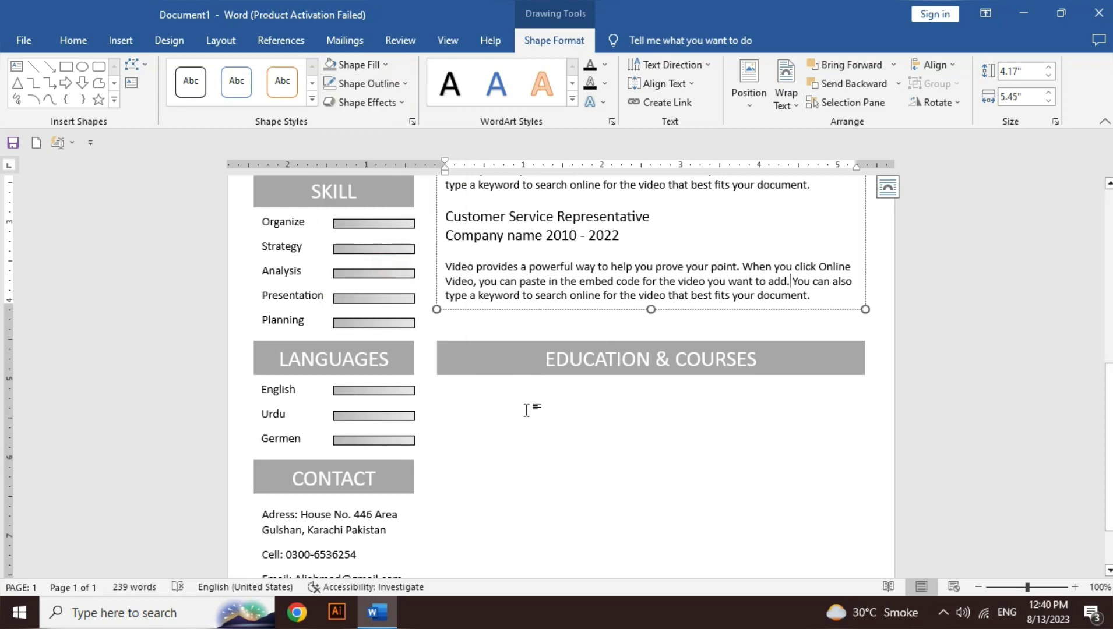
Step: Draw a 5.45" × 1.11" rectangle below the EDUCATION & COURSES heading, ready for text
{"action": "left_click", "coordinate": [64, 65]}
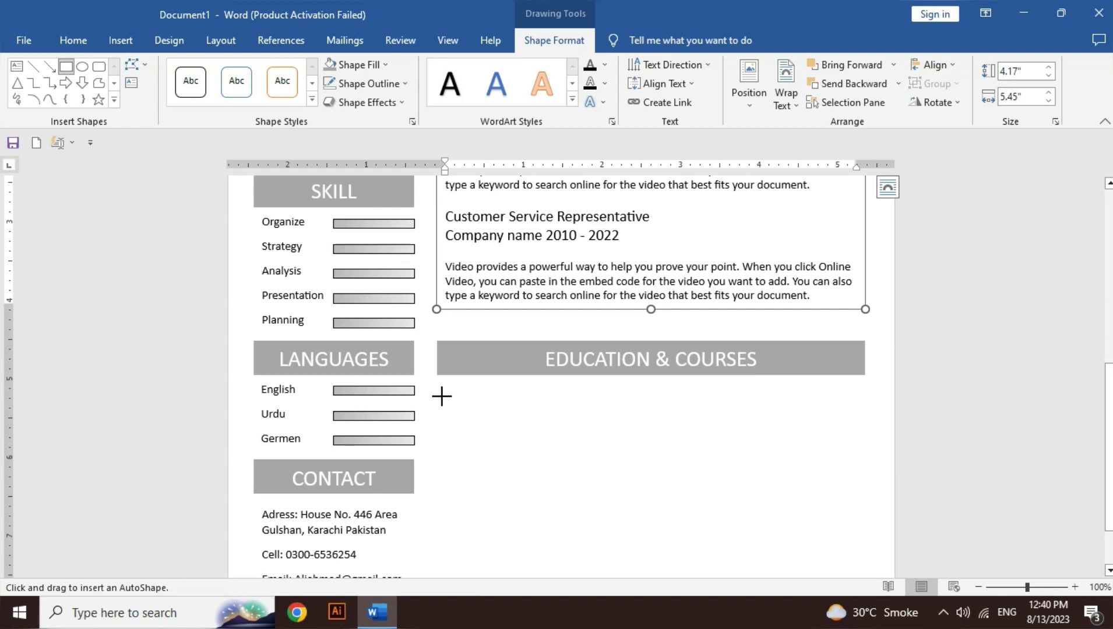
{"action": "left_click_drag", "start_coordinate": [437, 390], "coordinate": [865, 452]}
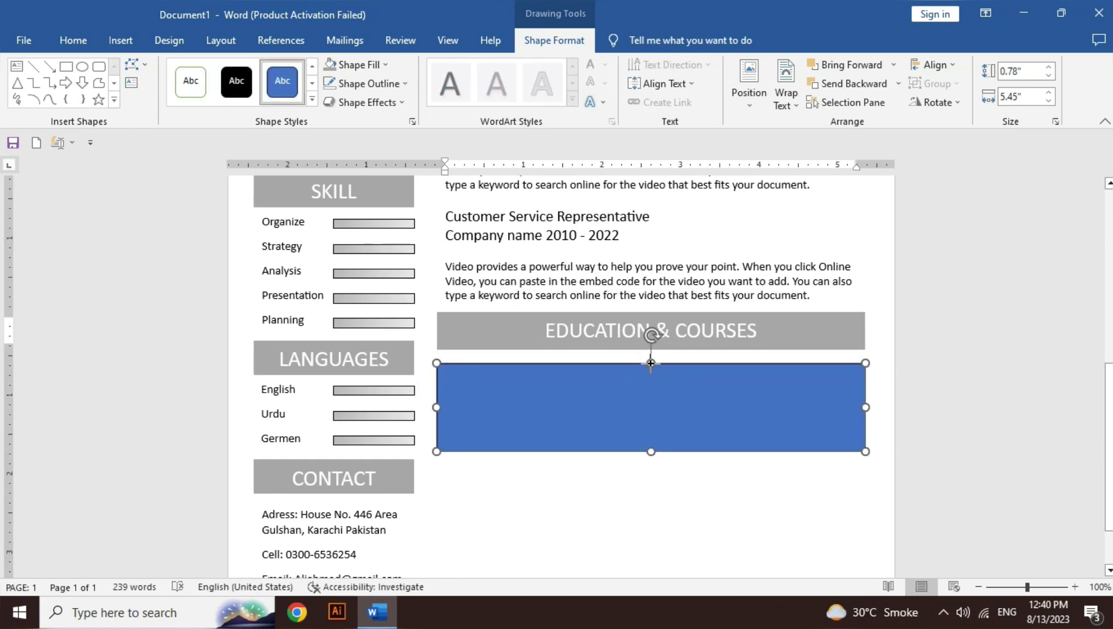
{"action": "right_click", "coordinate": [641, 413]}
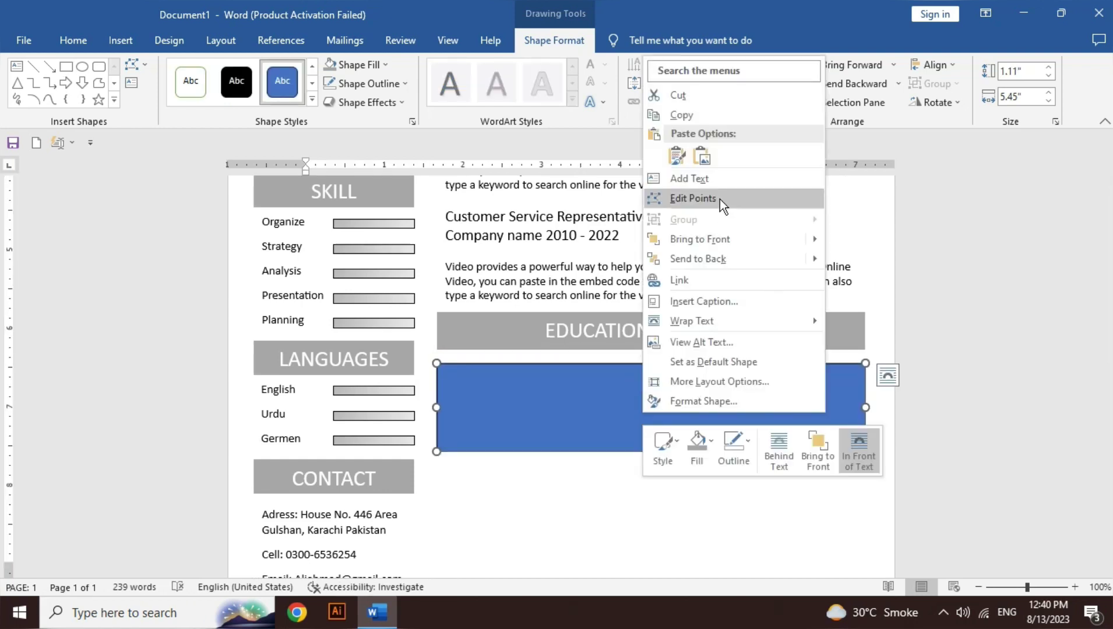
{"action": "left_click", "coordinate": [711, 185]}
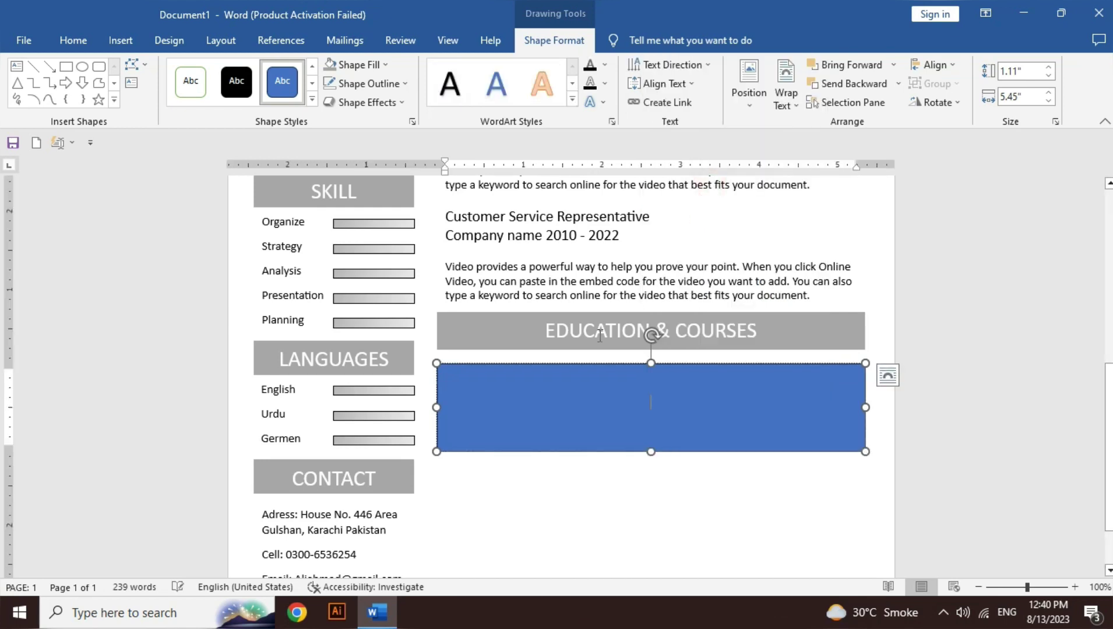
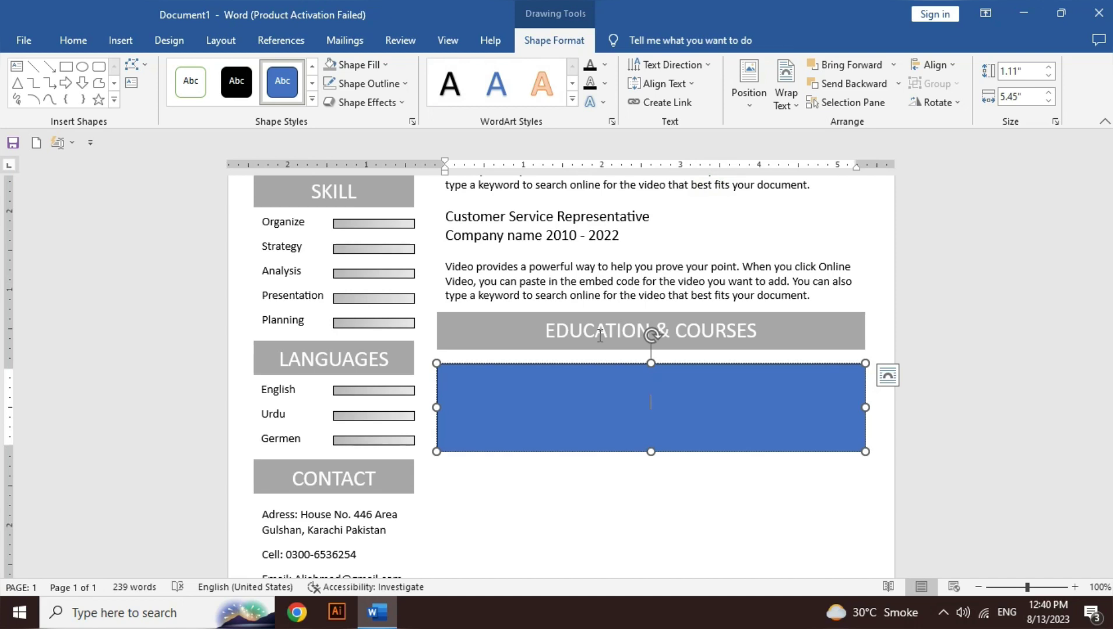
Step: Top-align the education entries and draw a second rectangle over the box's right half
{"action": "left_click", "coordinate": [684, 82]}
{"action": "left_click", "coordinate": [684, 115]}
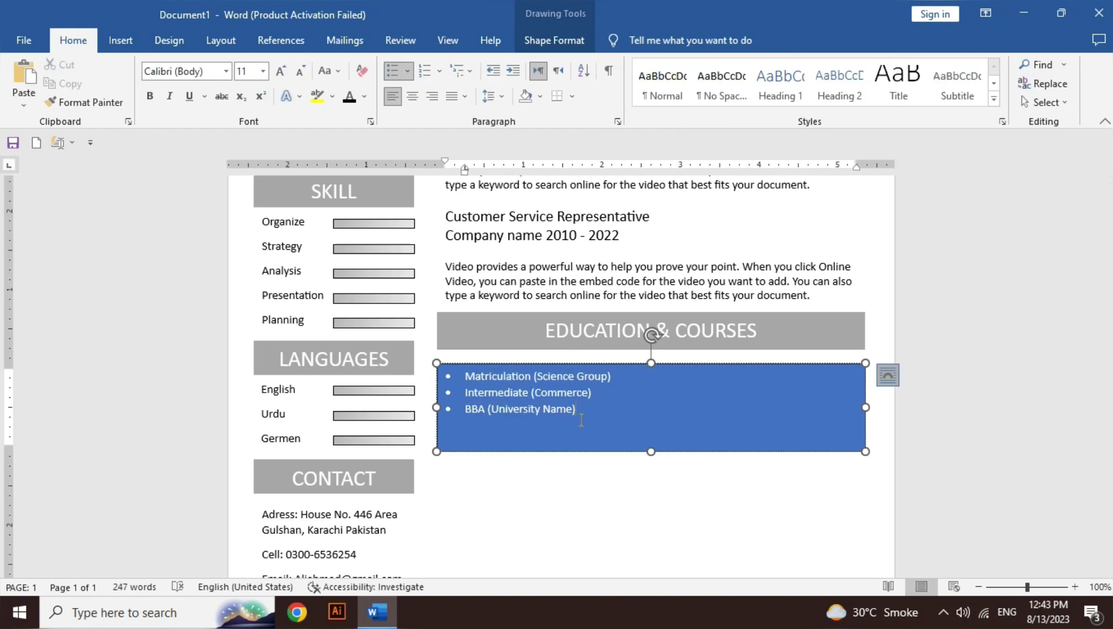
{"action": "left_click", "coordinate": [560, 42]}
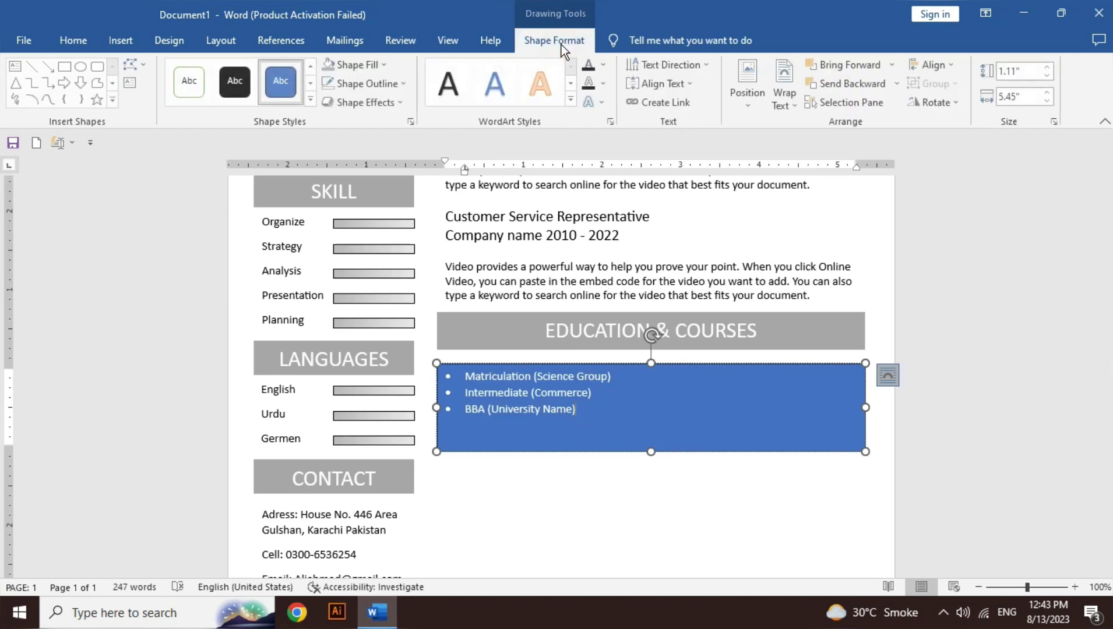
{"action": "left_click", "coordinate": [66, 67]}
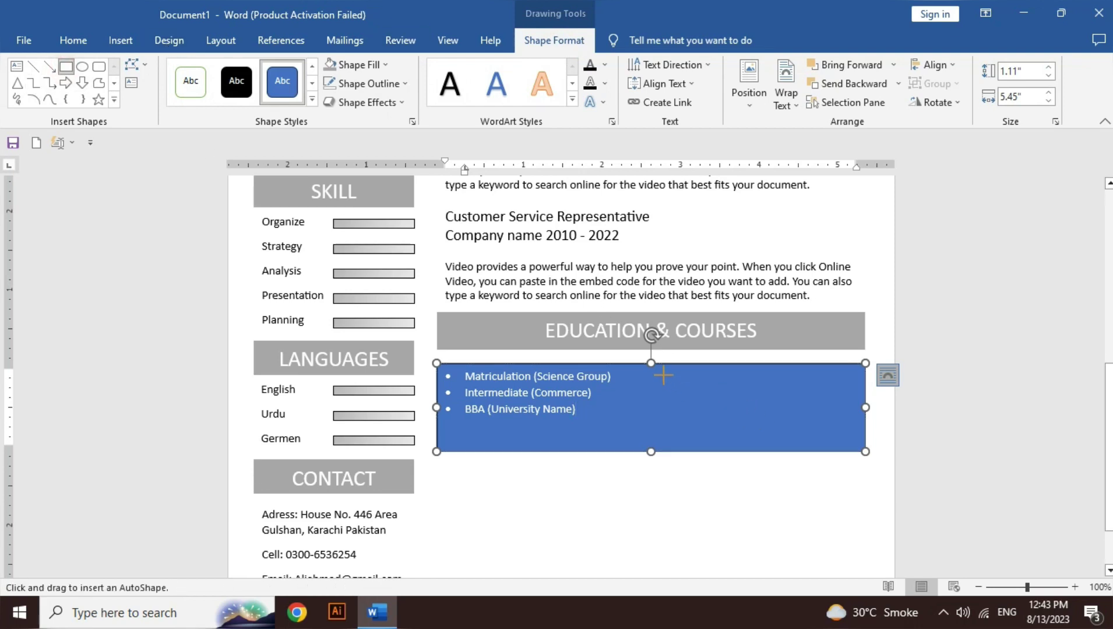
{"action": "left_click_drag", "start_coordinate": [682, 364], "coordinate": [863, 450]}
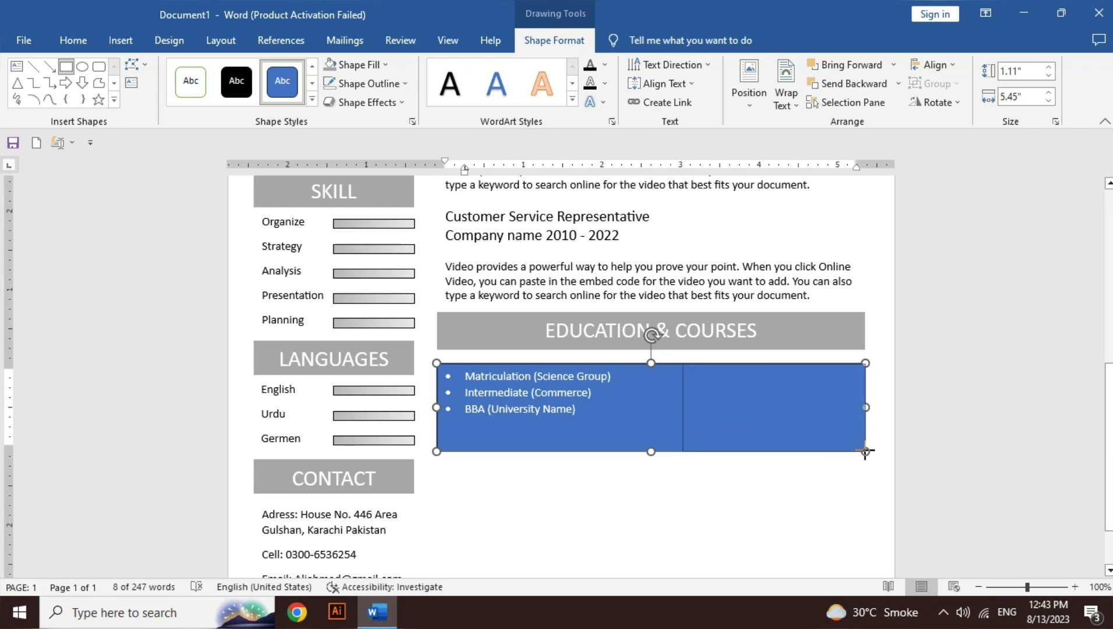
Step: Make the new rectangle a top-aligned bulleted text box listing MS Office, Web Designing, Graphics Designing, C# language
{"action": "right_click", "coordinate": [775, 405]}
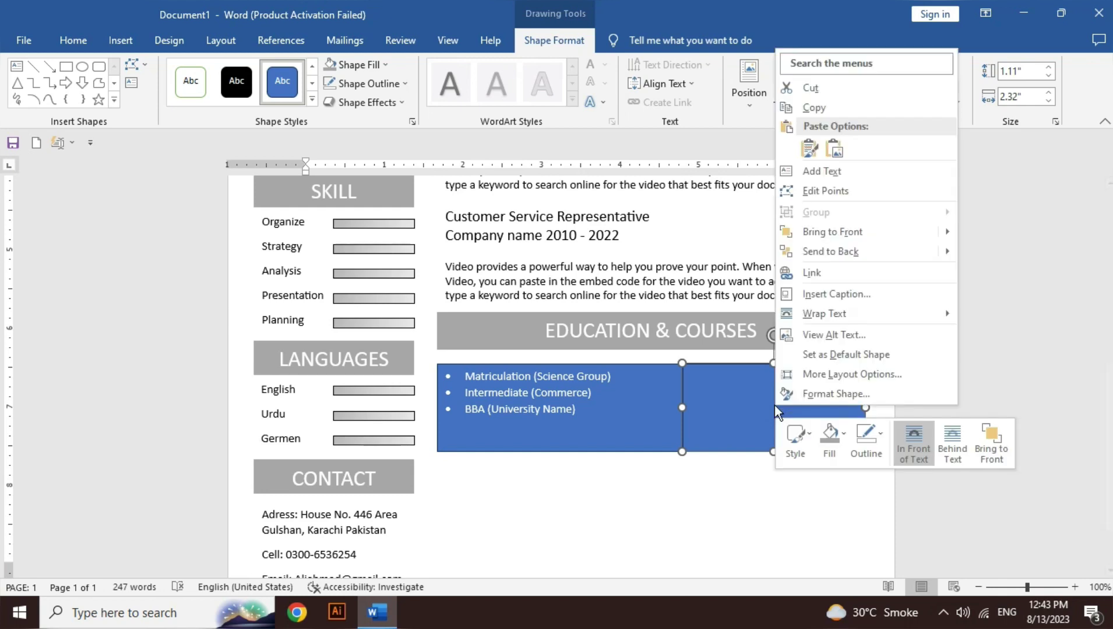
{"action": "left_click", "coordinate": [865, 172]}
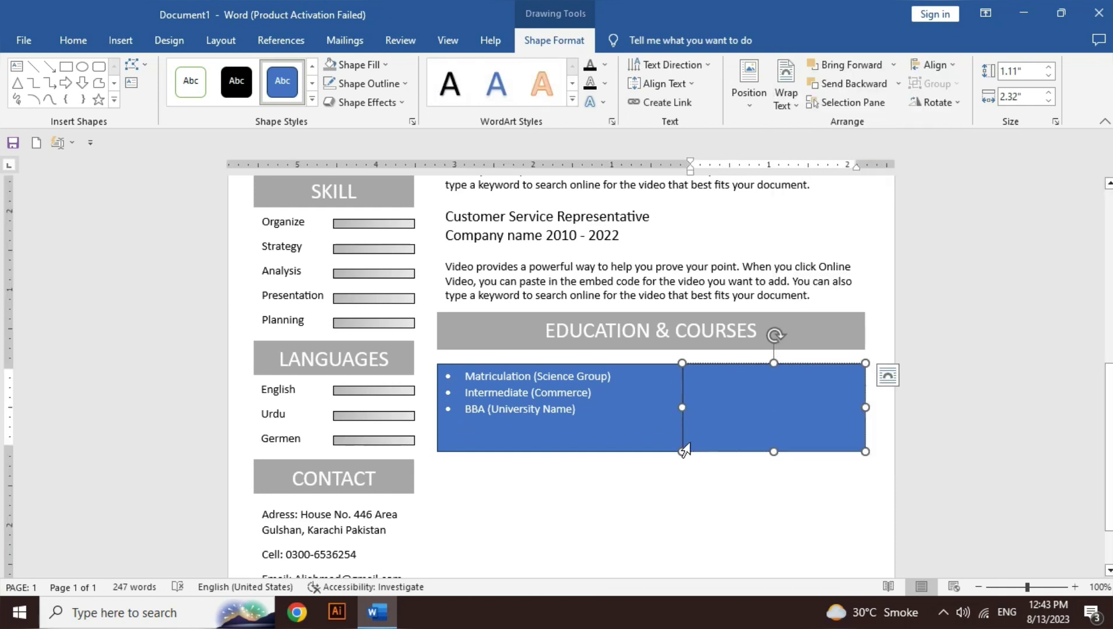
{"action": "key", "text": "ctrl+shift+l"}
{"action": "left_click", "coordinate": [664, 84]}
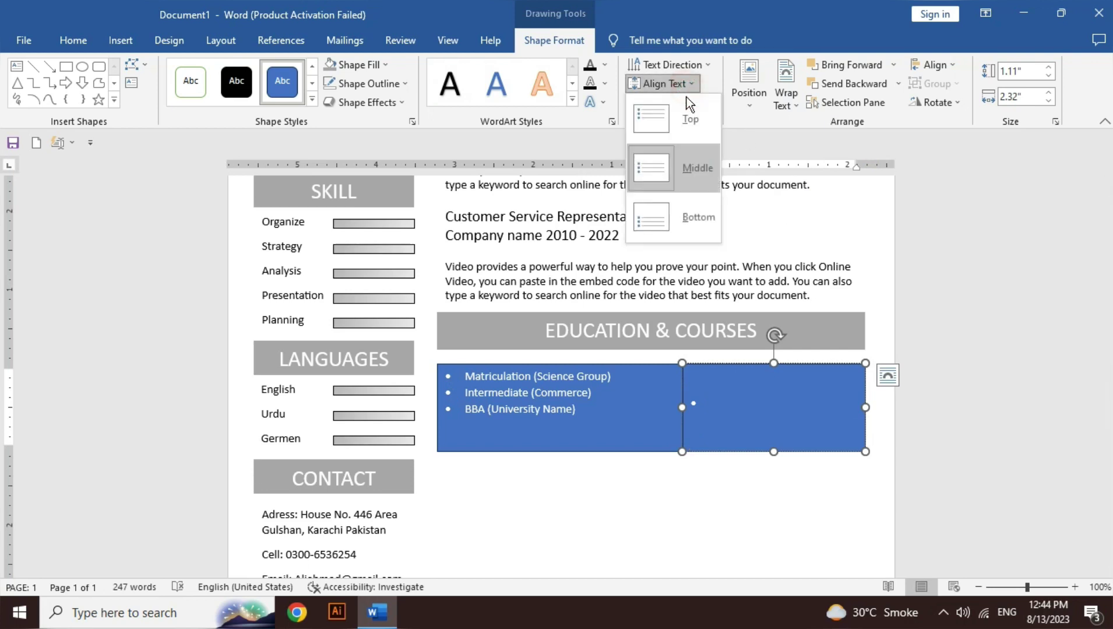
{"action": "left_click", "coordinate": [687, 116]}
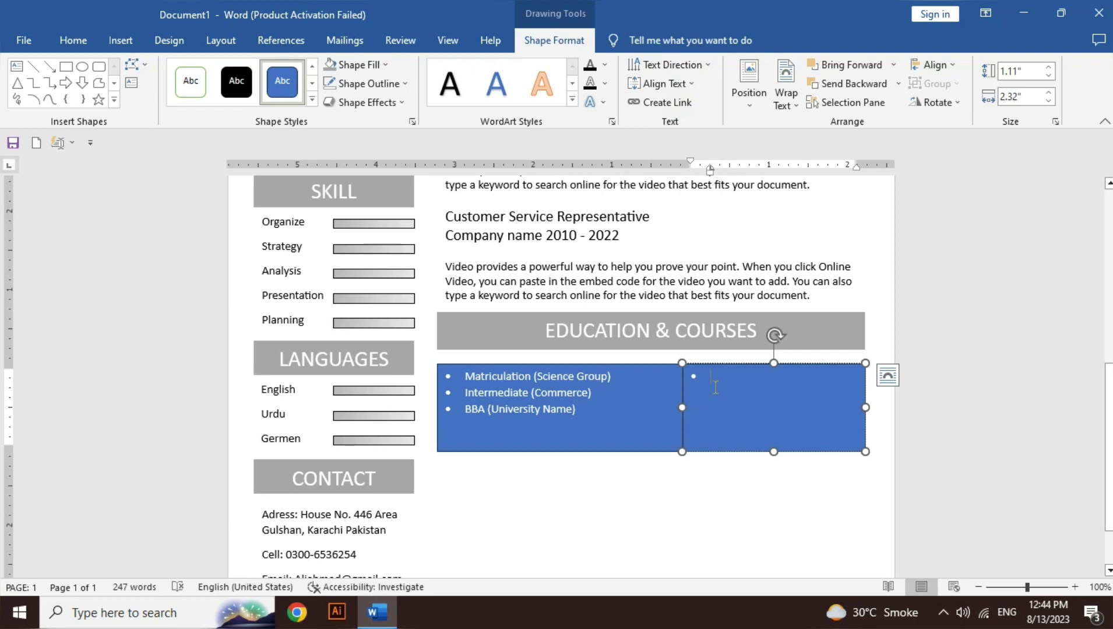
{"action": "type", "text": "Ms"}
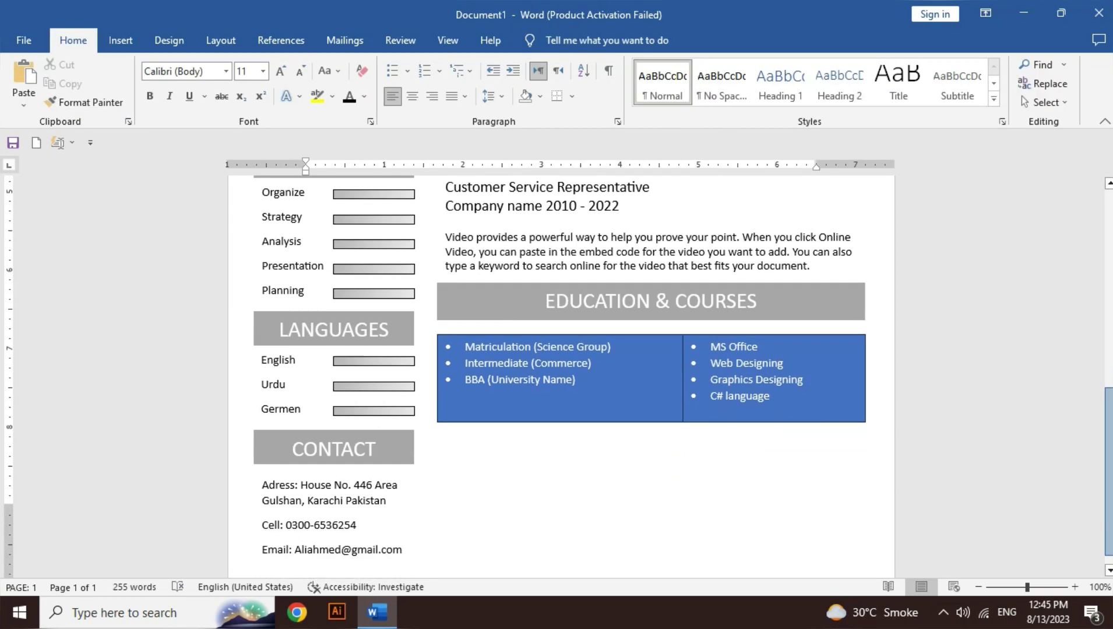
{"action": "scroll", "coordinate": [559, 376], "scroll_direction": "down", "scroll_amount": 2}
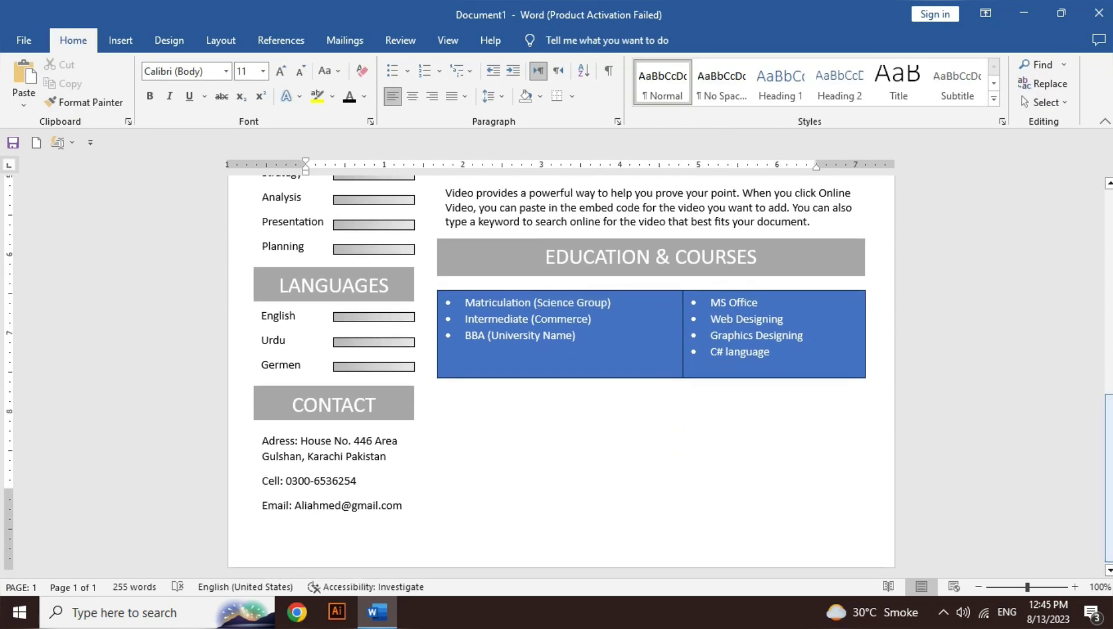
Step: Change the text of both the courses and education lists to black
{"action": "left_click", "coordinate": [705, 350]}
{"action": "key", "text": "ctrl+a"}
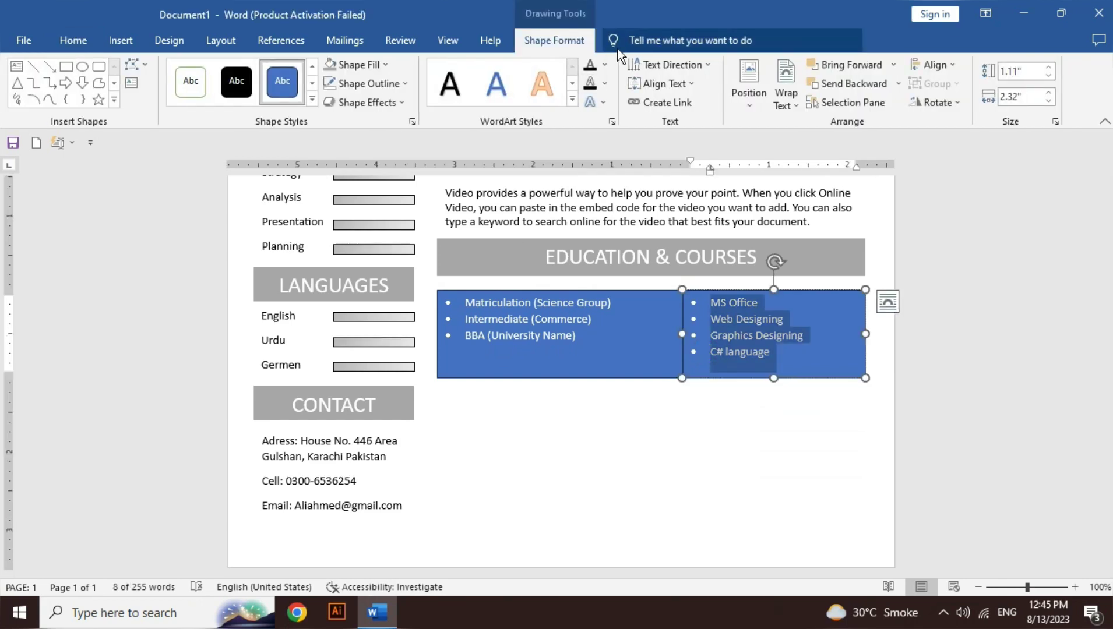
{"action": "left_click", "coordinate": [604, 64]}
{"action": "left_click", "coordinate": [603, 132]}
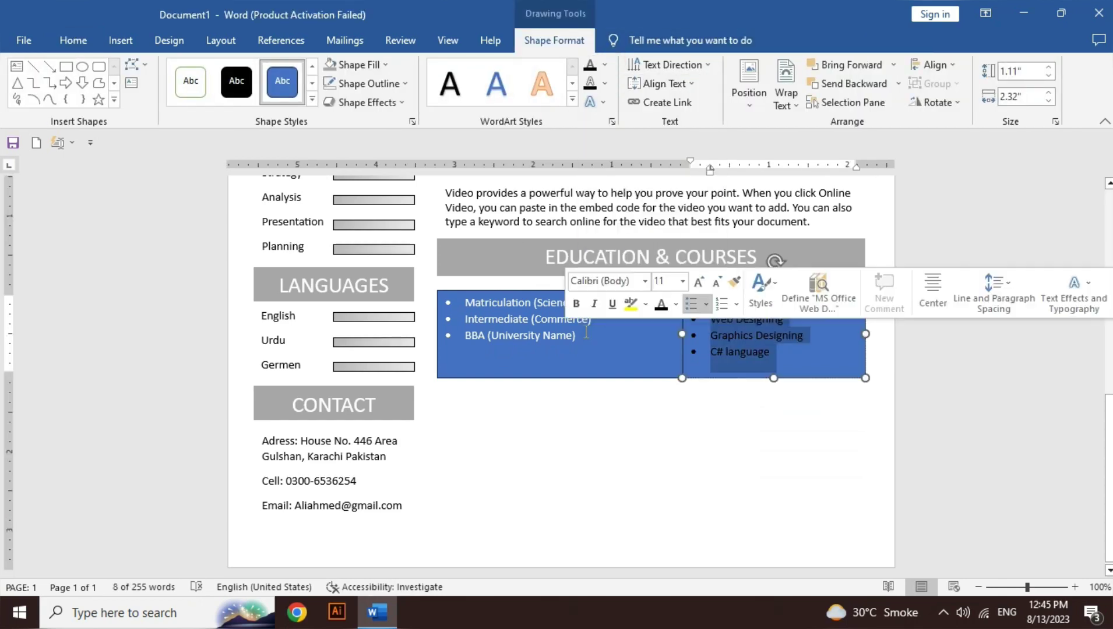
{"action": "left_click", "coordinate": [549, 355]}
{"action": "key", "text": "ctrl+a"}
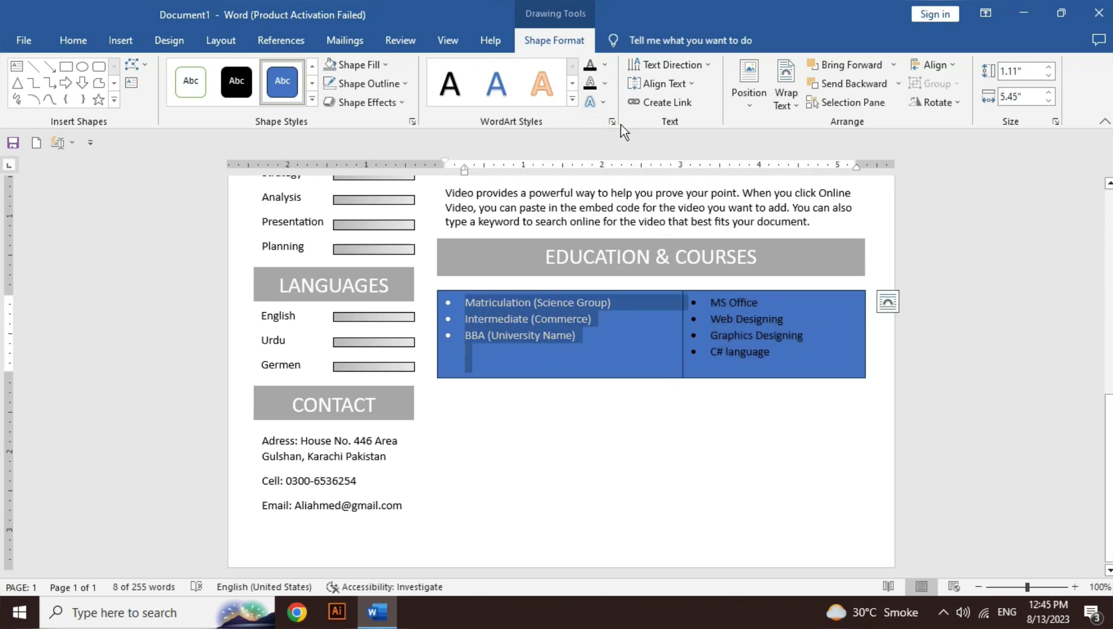
{"action": "left_click", "coordinate": [607, 60]}
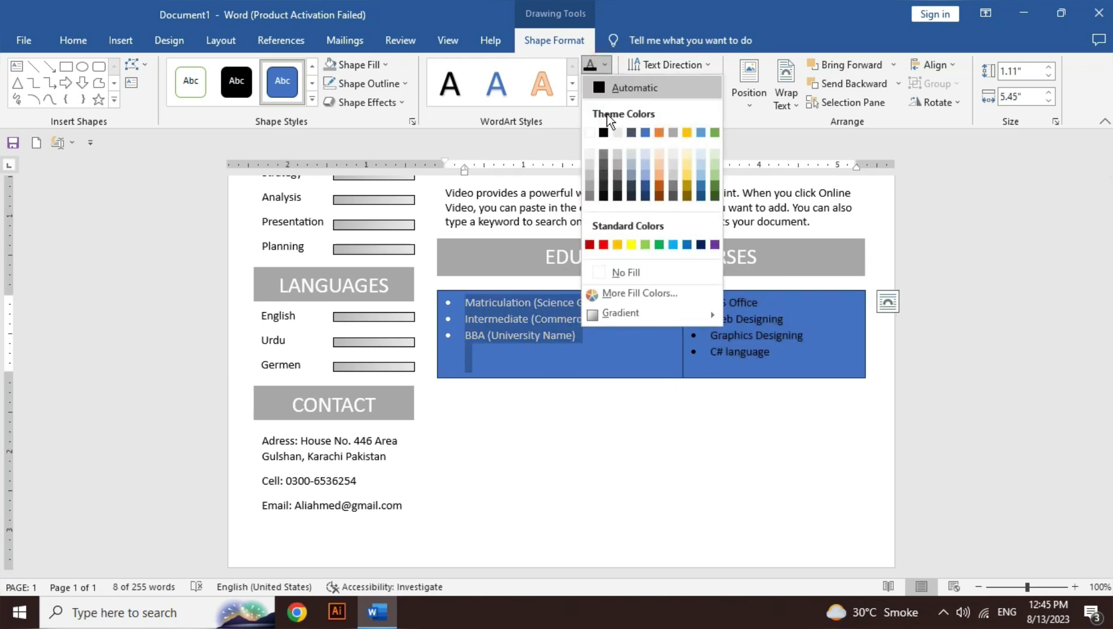
{"action": "left_click", "coordinate": [601, 132]}
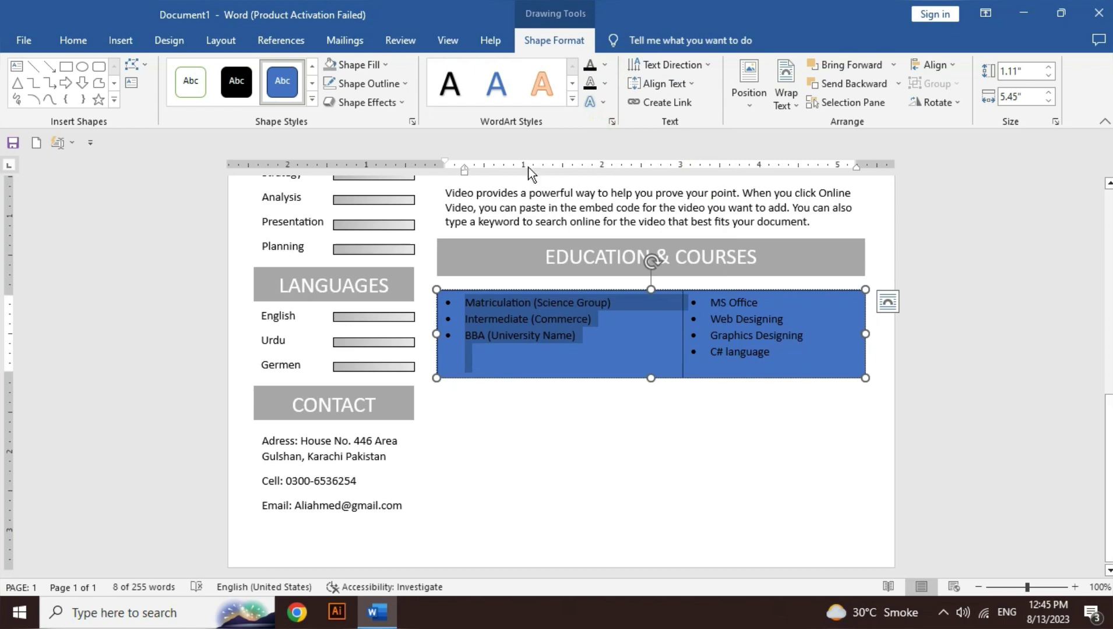
Step: Remove the blue fill and the outline from both the education and courses boxes
{"action": "left_click", "coordinate": [389, 66]}
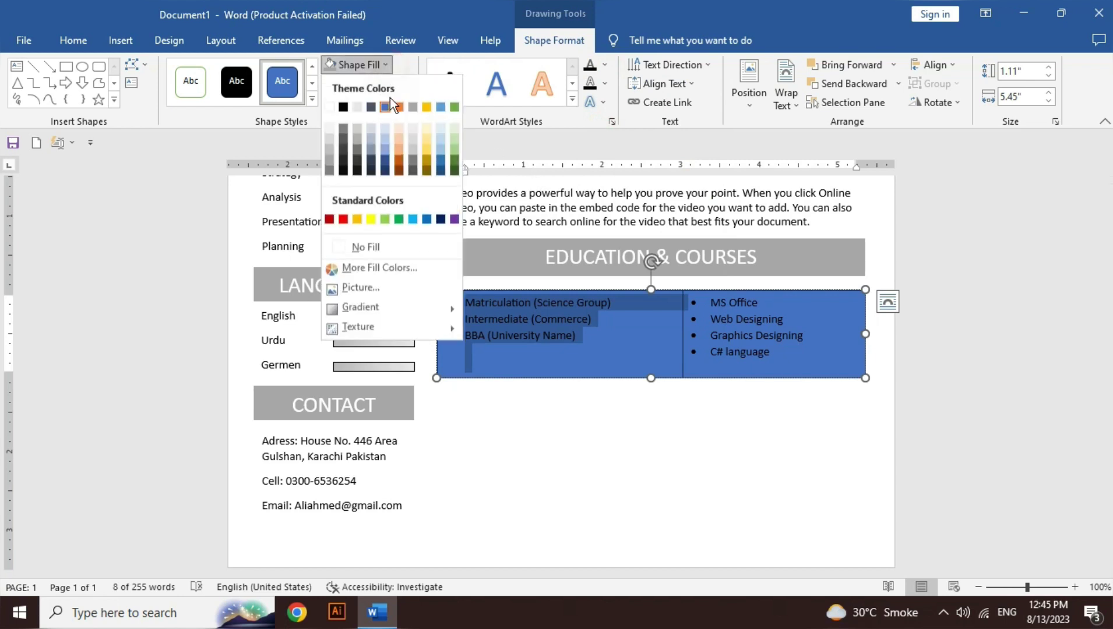
{"action": "left_click", "coordinate": [387, 254]}
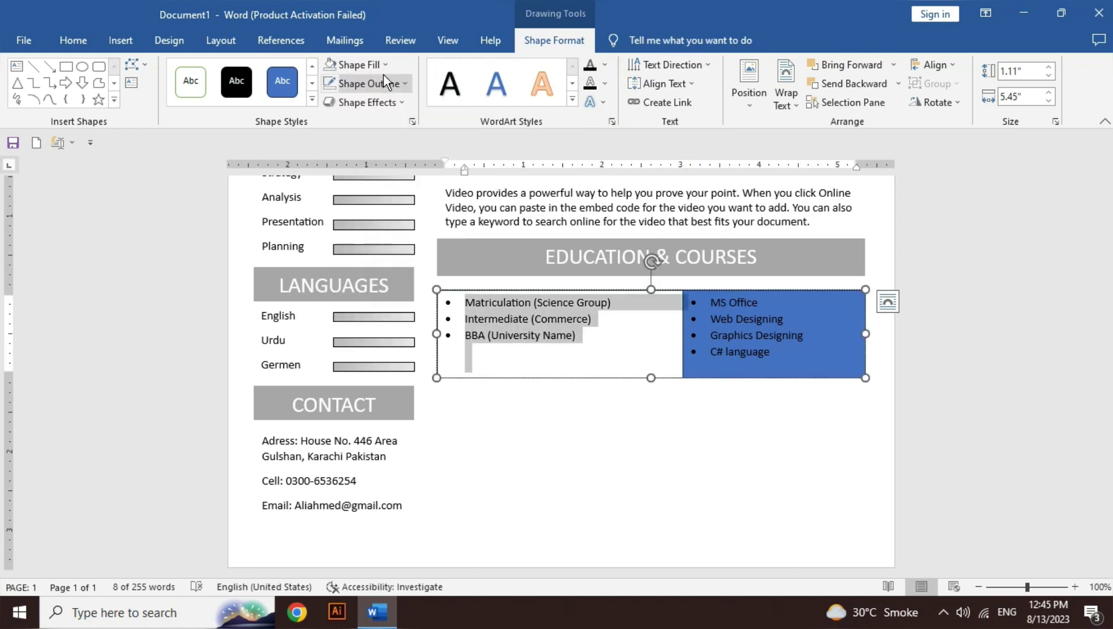
{"action": "left_click", "coordinate": [385, 82]}
{"action": "left_click", "coordinate": [389, 266]}
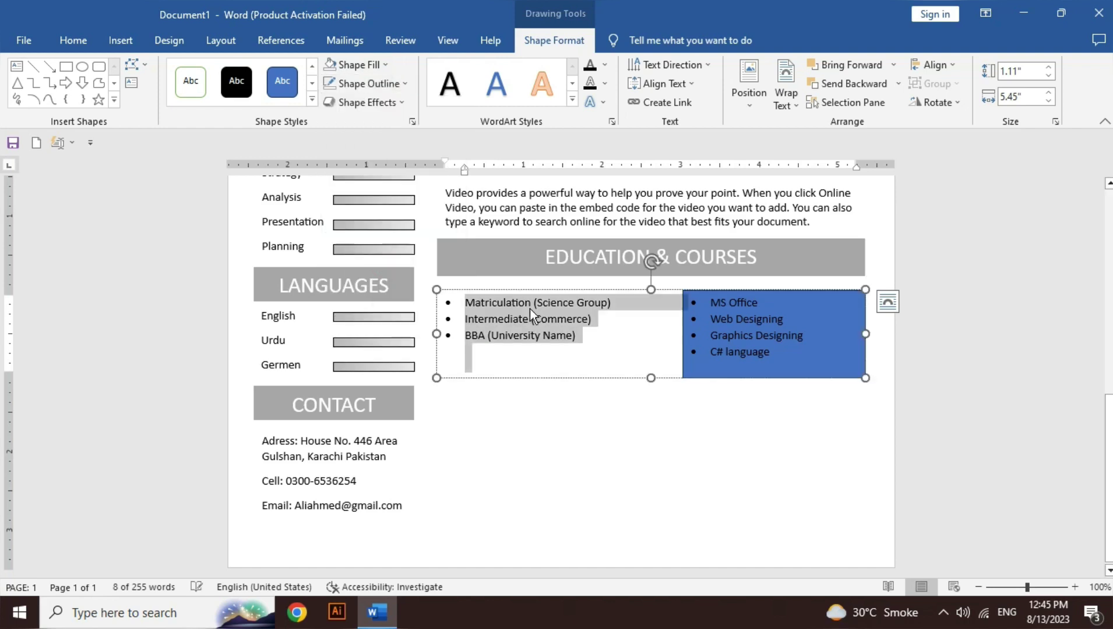
{"action": "left_click", "coordinate": [756, 322]}
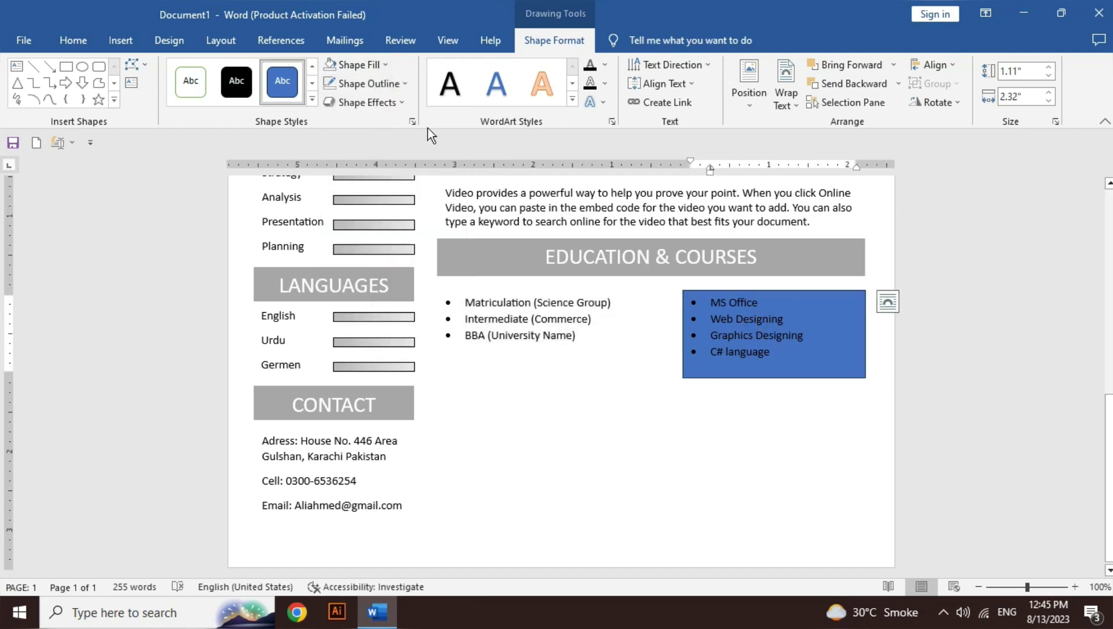
{"action": "left_click", "coordinate": [391, 86]}
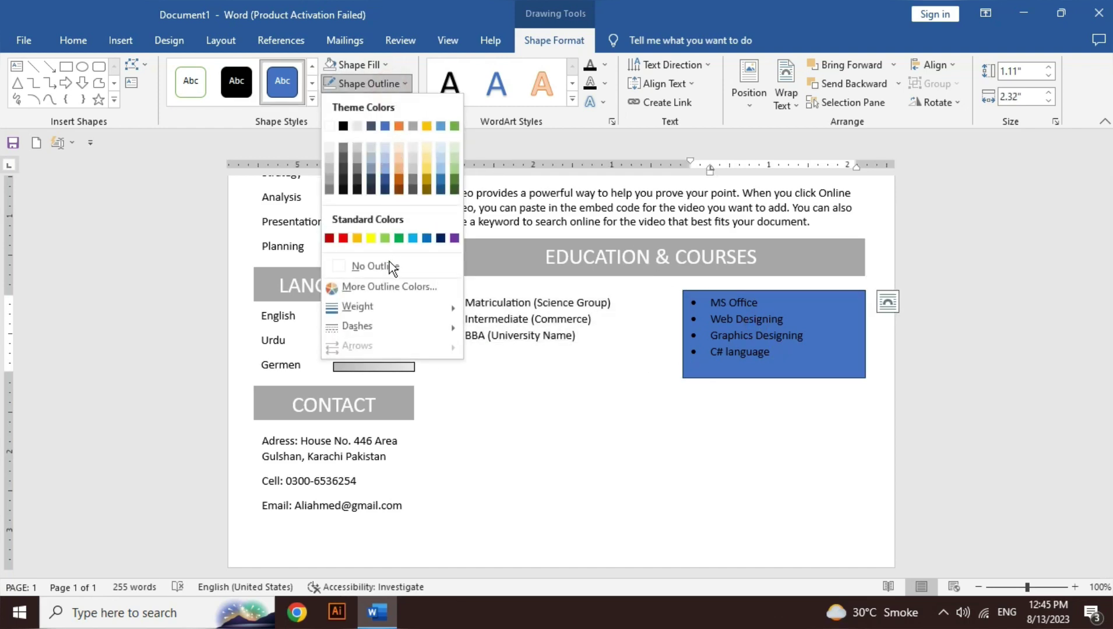
{"action": "left_click", "coordinate": [389, 266]}
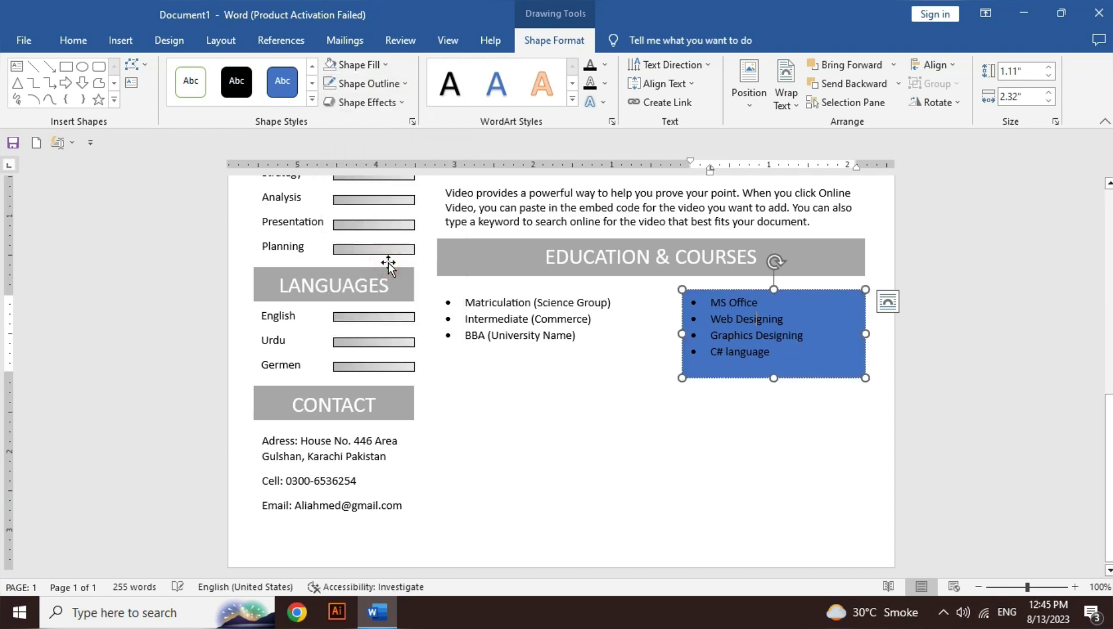
{"action": "left_click", "coordinate": [362, 63]}
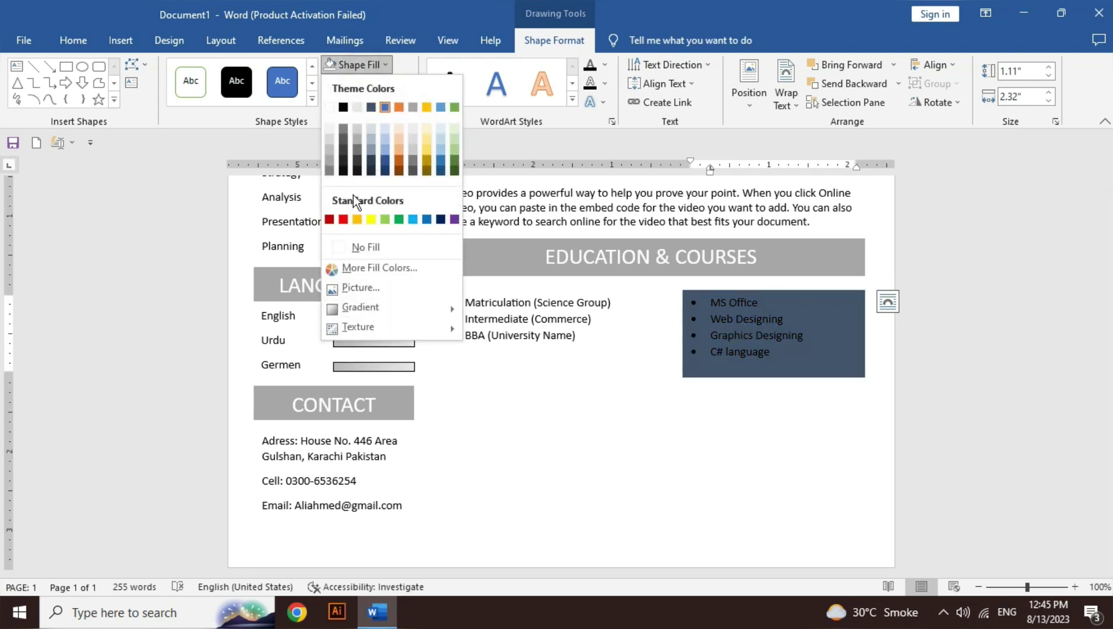
{"action": "left_click", "coordinate": [357, 246]}
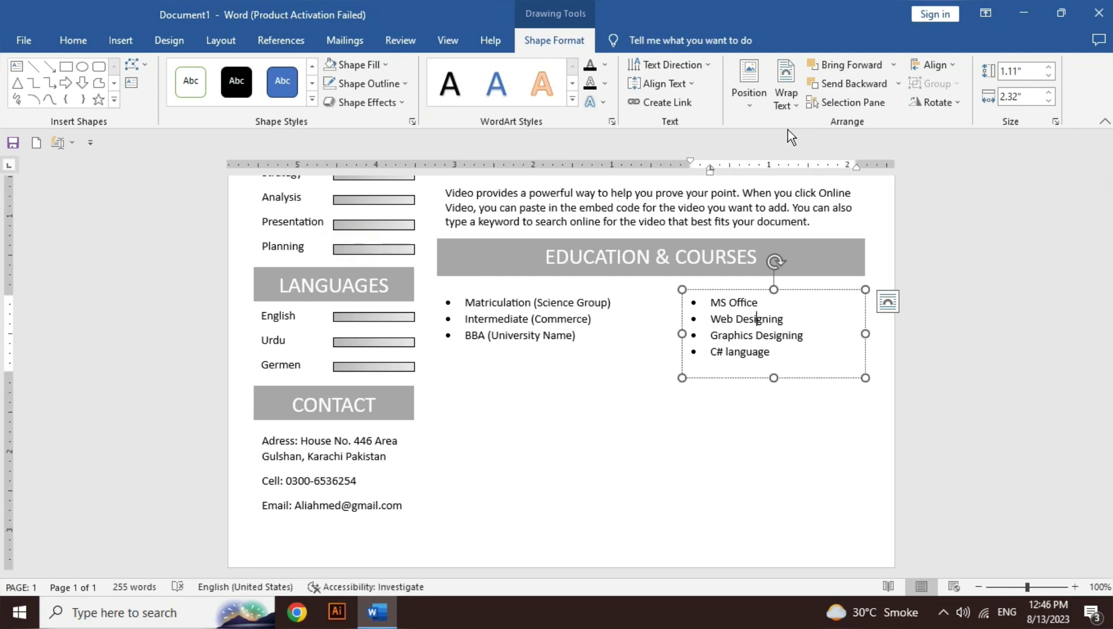
{"action": "left_click", "coordinate": [475, 273]}
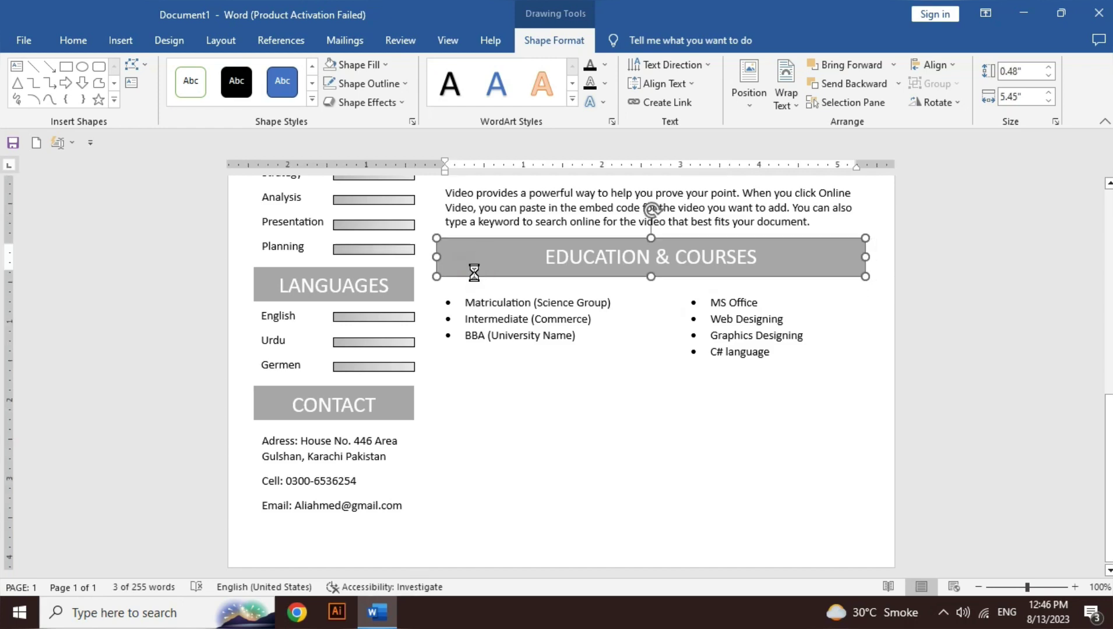
Step: Duplicate the EDUCATION & COURSES header below the lists as the EXPERINCE heading, zoomed out
{"action": "key", "text": "ctrl+c"}
{"action": "key", "text": "ctrl+v"}
{"action": "left_click_drag", "start_coordinate": [509, 288], "coordinate": [501, 411]}
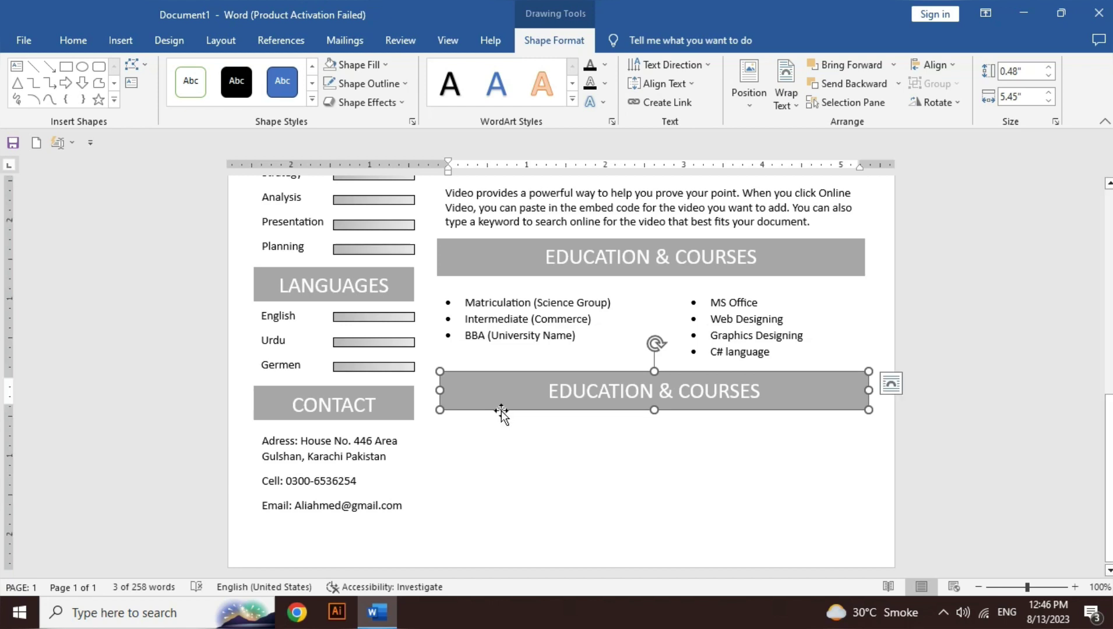
{"action": "scroll", "coordinate": [501, 412], "scroll_direction": "up", "scroll_amount": 10}
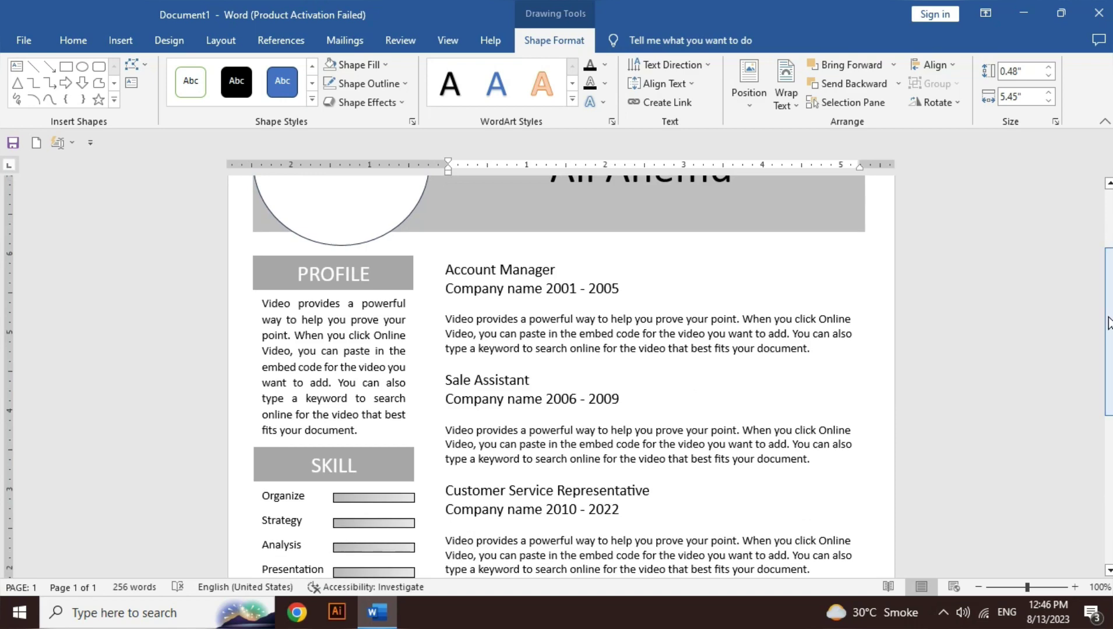
{"action": "left_click_drag", "start_coordinate": [1109, 324], "coordinate": [1109, 472]}
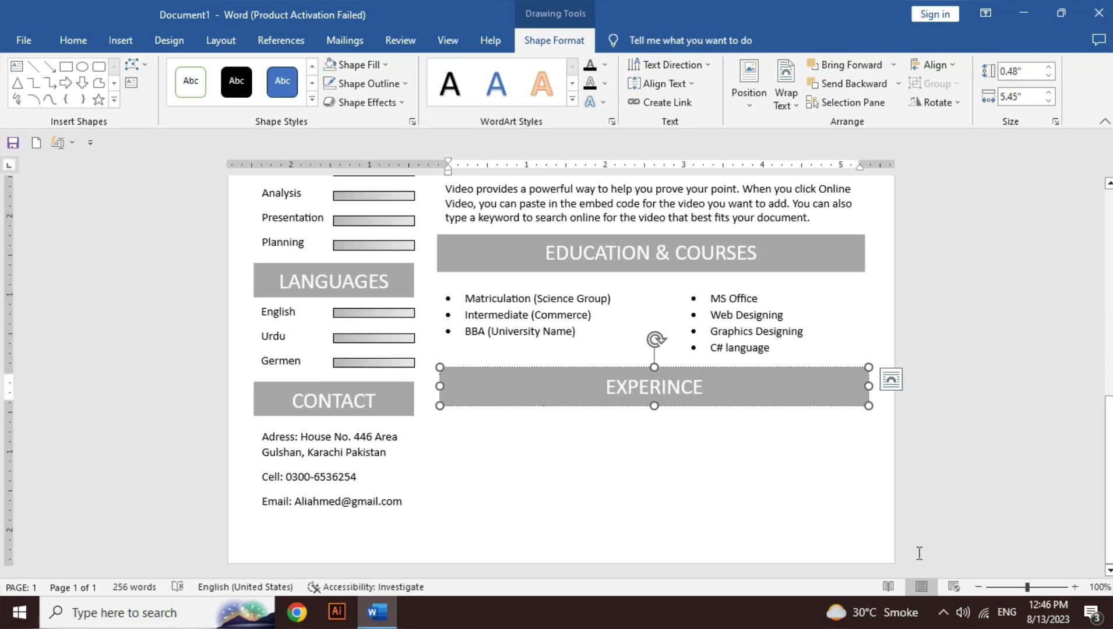
{"action": "left_click", "coordinate": [979, 589]}
{"action": "left_click", "coordinate": [980, 590]}
{"action": "left_click", "coordinate": [979, 589]}
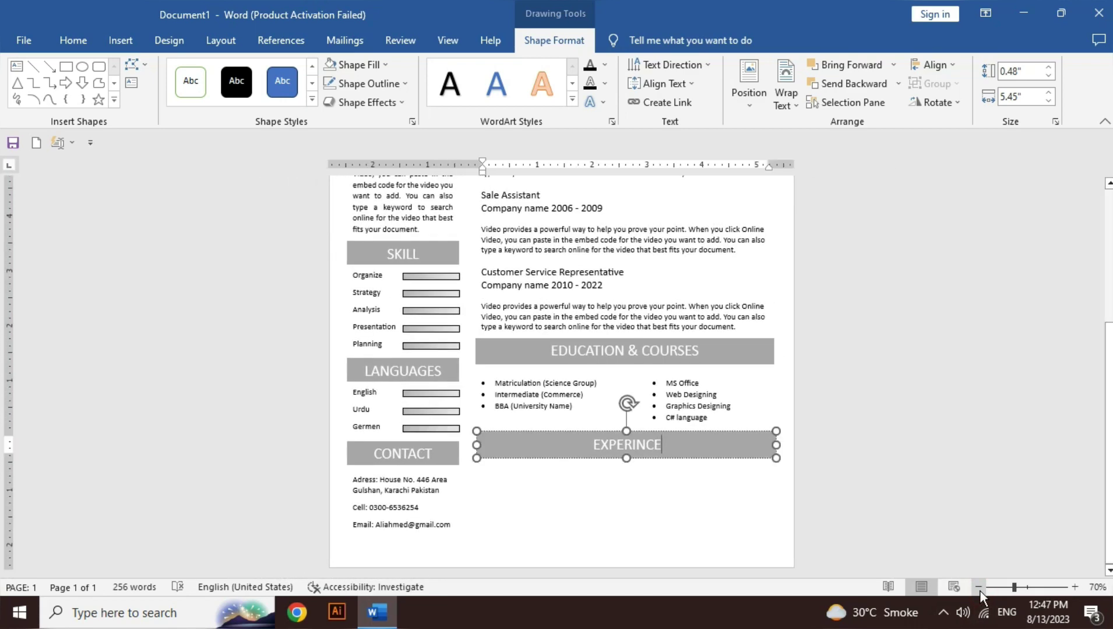
{"action": "left_click_drag", "start_coordinate": [701, 457], "coordinate": [702, 494]}
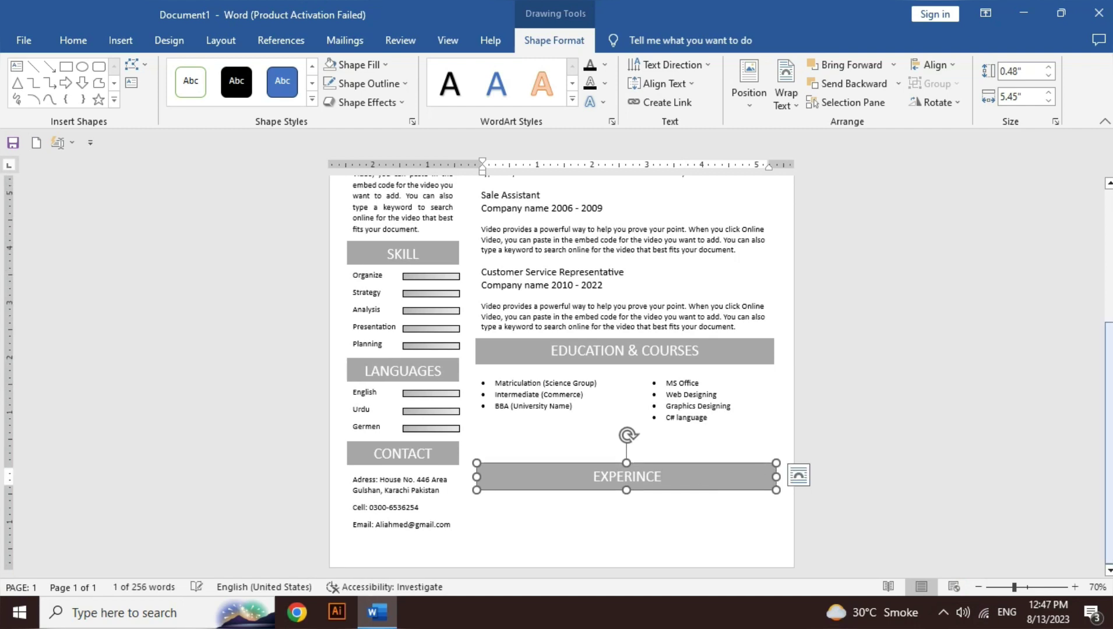
{"action": "scroll", "coordinate": [1110, 309], "scroll_direction": "up", "scroll_amount": 4}
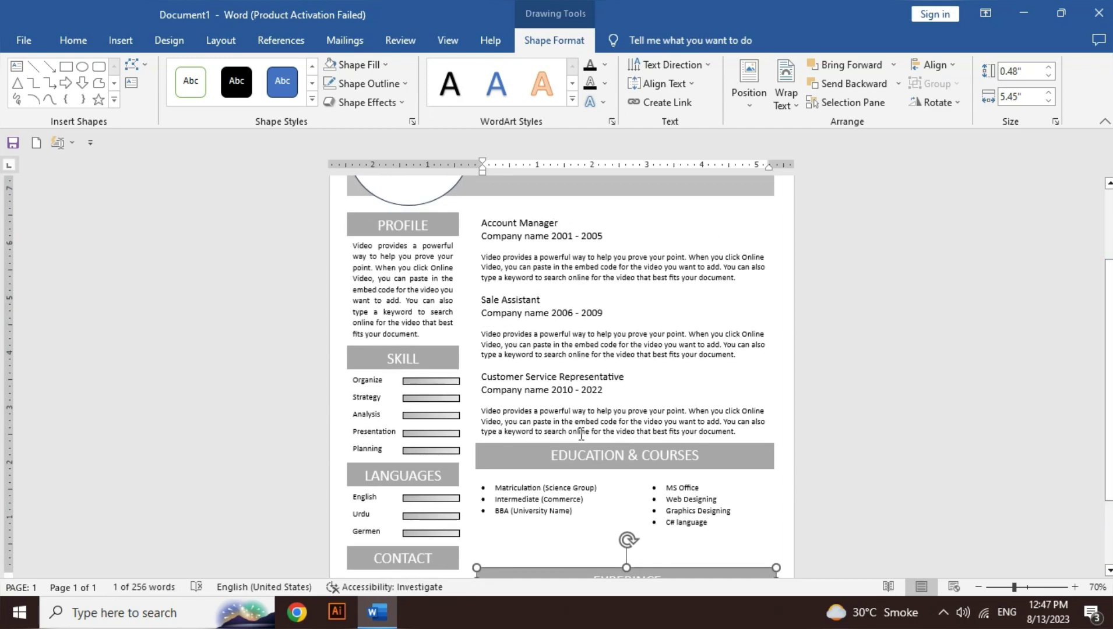
{"action": "left_click_drag", "start_coordinate": [1109, 379], "coordinate": [1109, 428]}
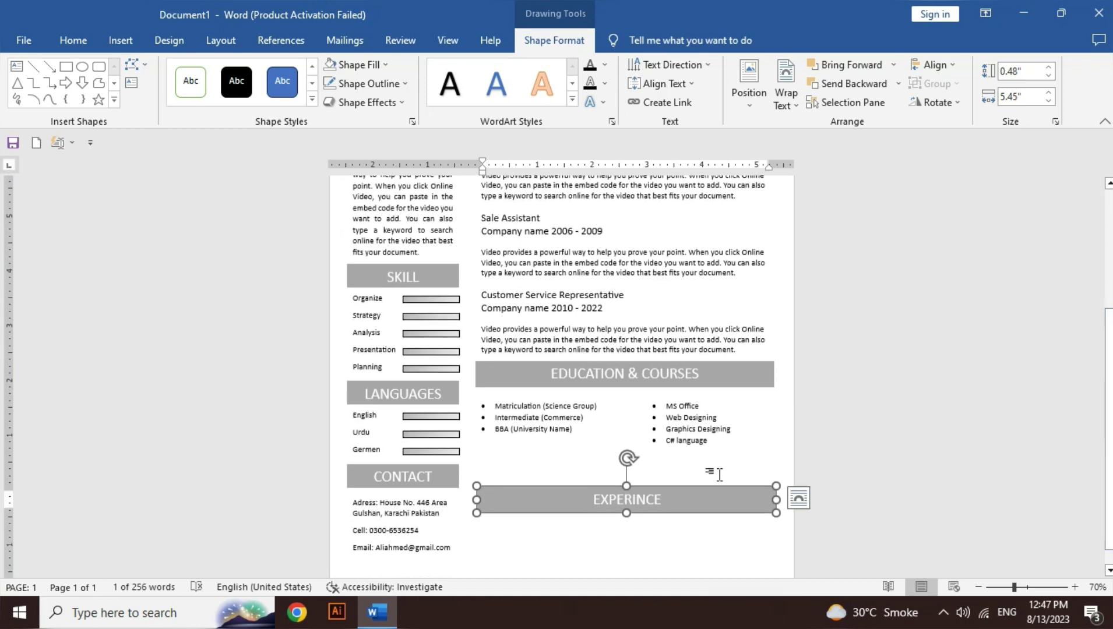
Step: Select both list boxes and try grouping them with Ctrl+G, which opens Go To instead
{"action": "left_click", "coordinate": [697, 441]}
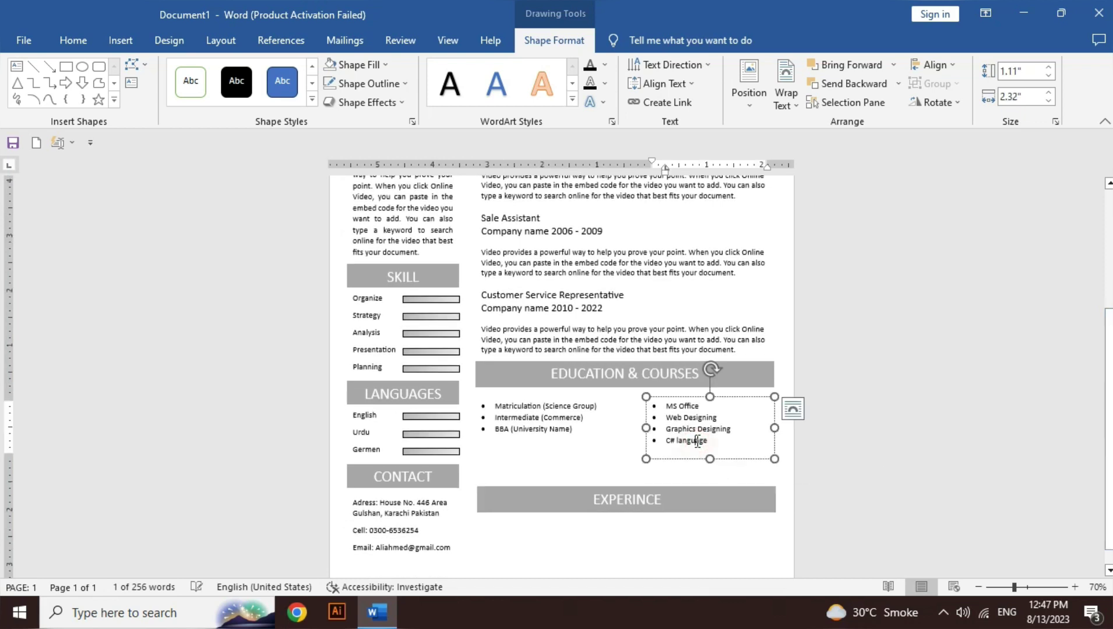
{"action": "left_click", "coordinate": [574, 458], "text": "shift"}
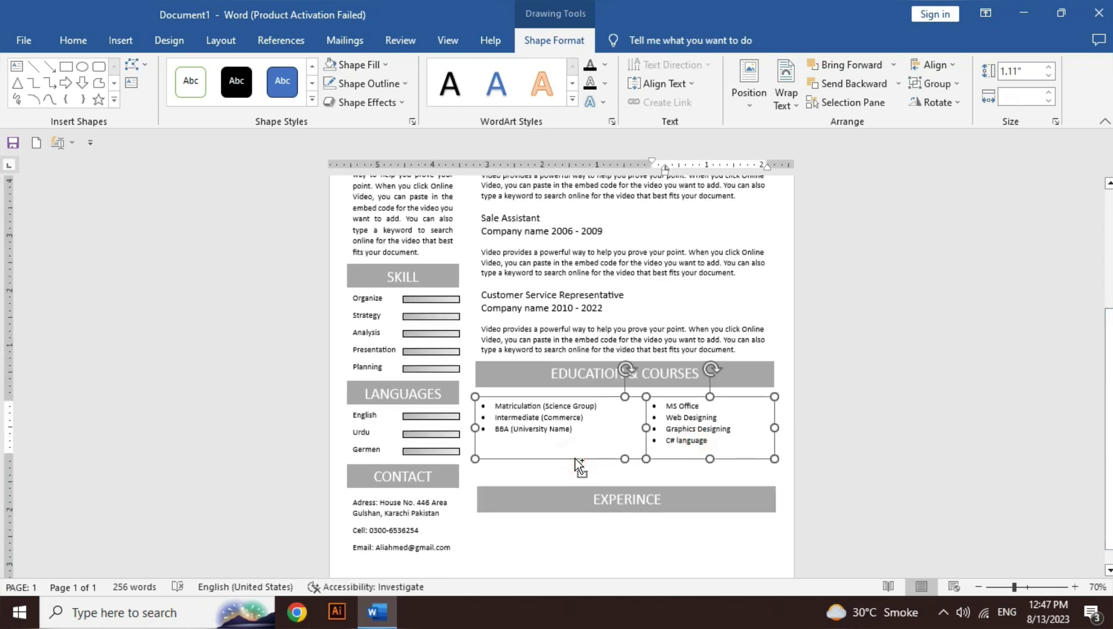
{"action": "key", "text": "ctrl+g"}
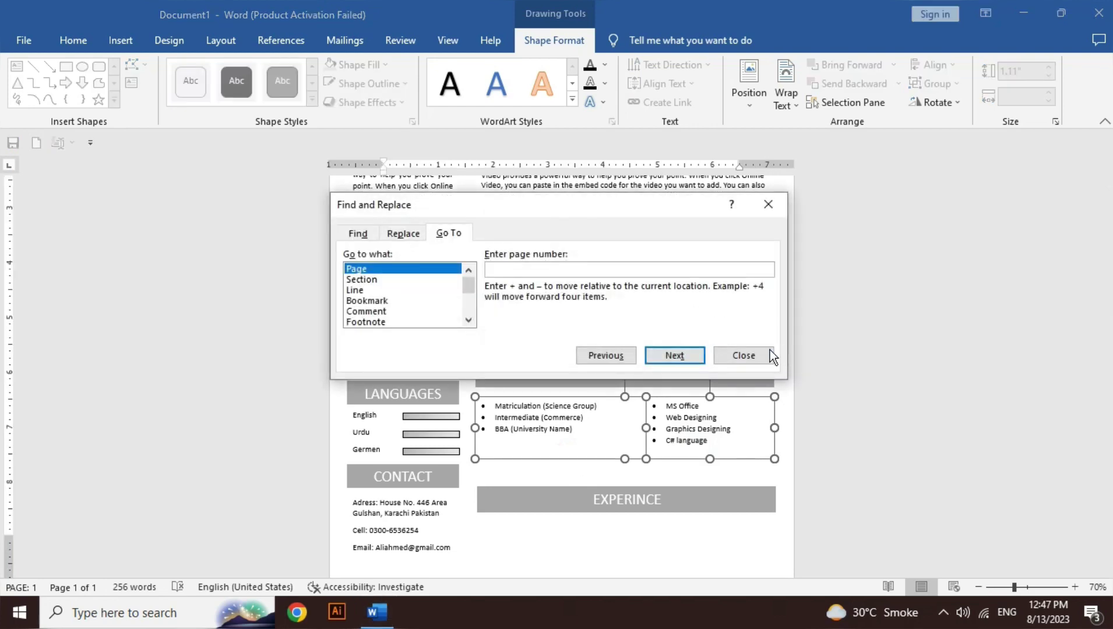
{"action": "left_click", "coordinate": [762, 351]}
{"action": "key", "text": "ctrl+g"}
Step: Close the Go To dialog and group the two list boxes via Shape Format > Group
{"action": "left_click", "coordinate": [763, 353]}
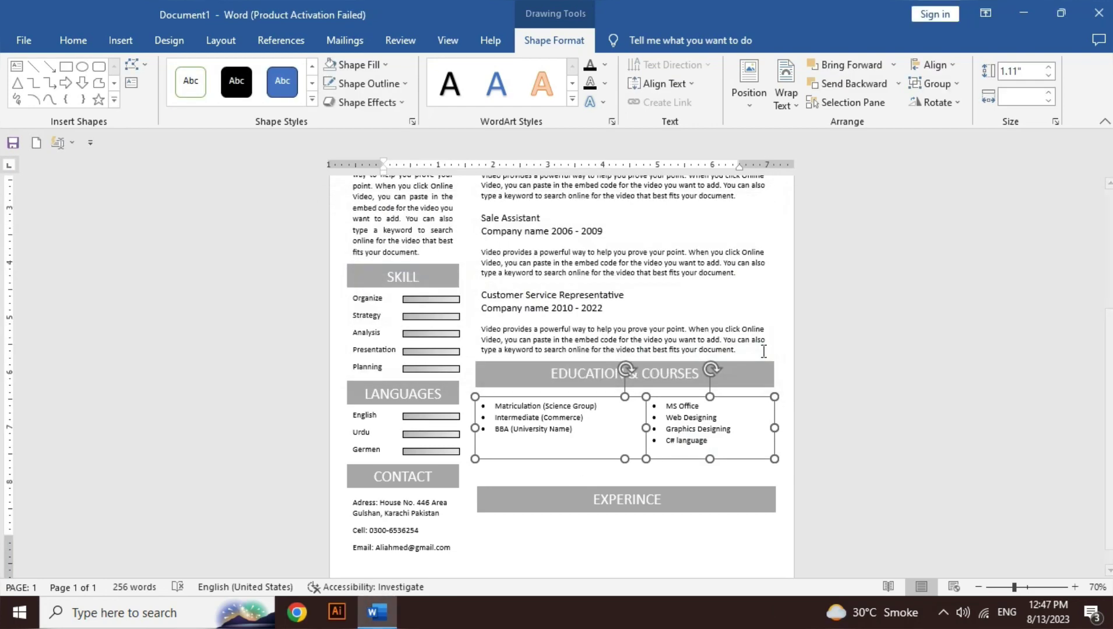
{"action": "left_click", "coordinate": [956, 89]}
{"action": "left_click", "coordinate": [952, 100]}
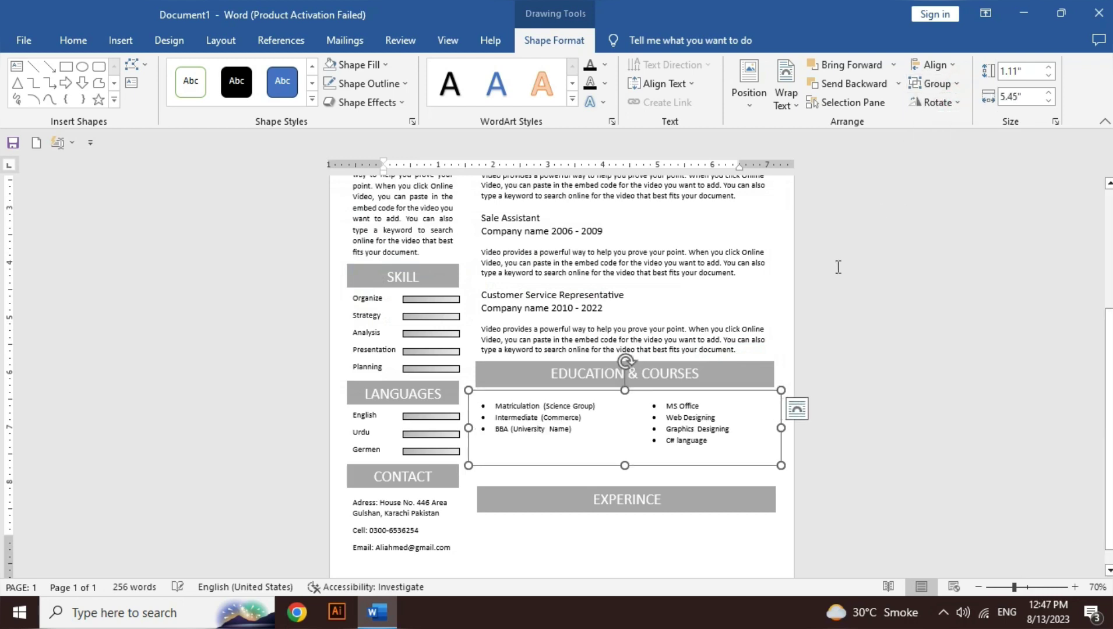
Step: Nudge the Education header and lists down two steps, then cut the EXPERINCE header
{"action": "scroll", "coordinate": [845, 370], "scroll_direction": "up", "scroll_amount": 1}
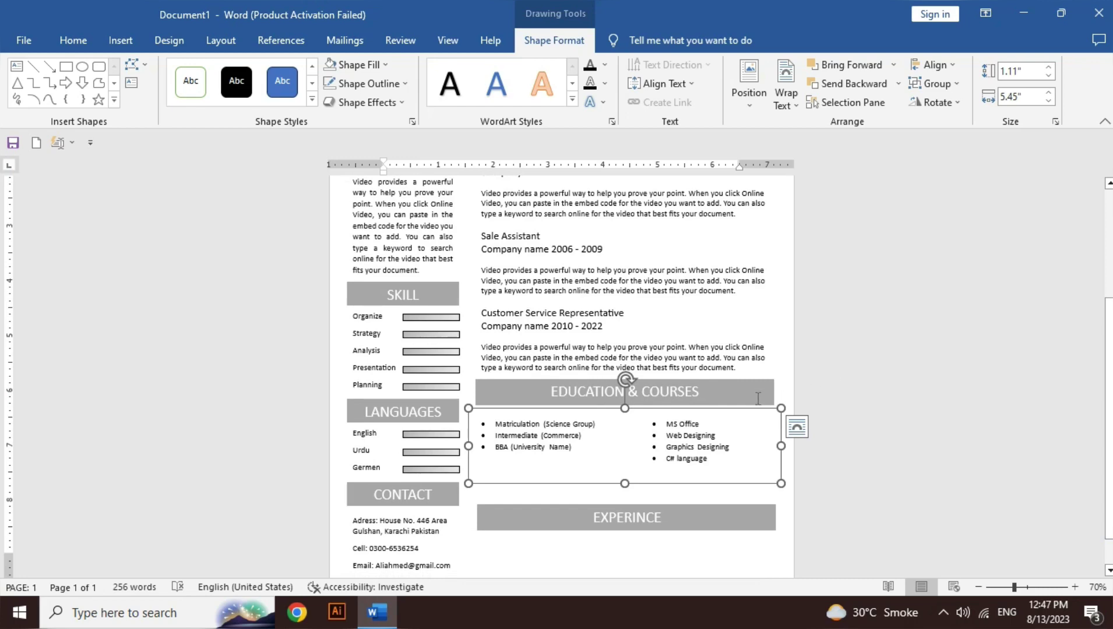
{"action": "key", "text": "ctrl+Home"}
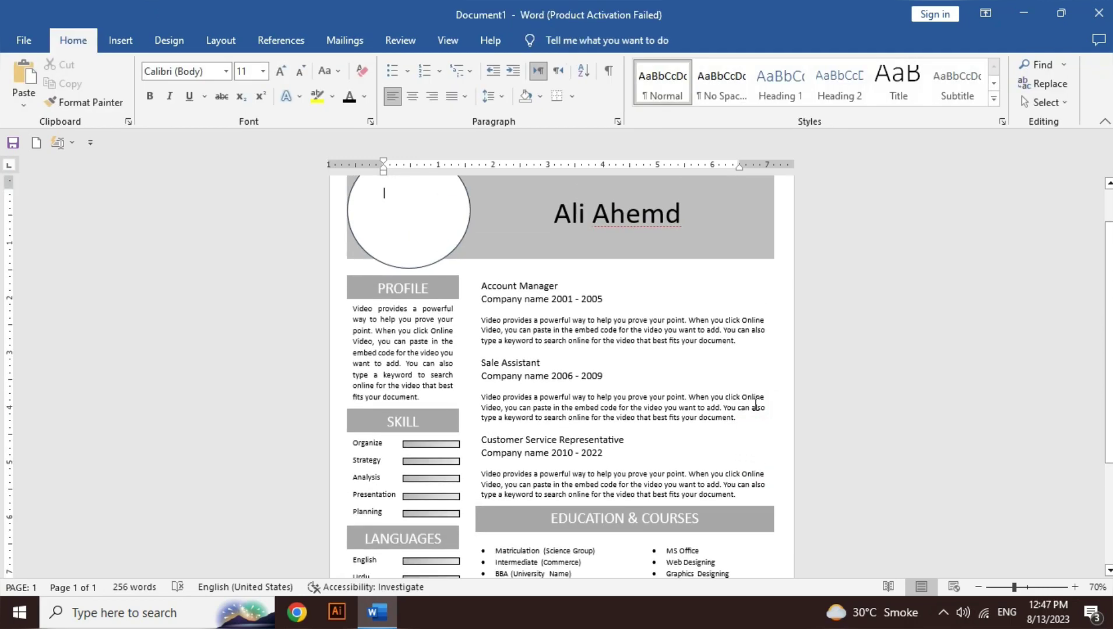
{"action": "scroll", "coordinate": [748, 367], "scroll_direction": "down", "scroll_amount": 3}
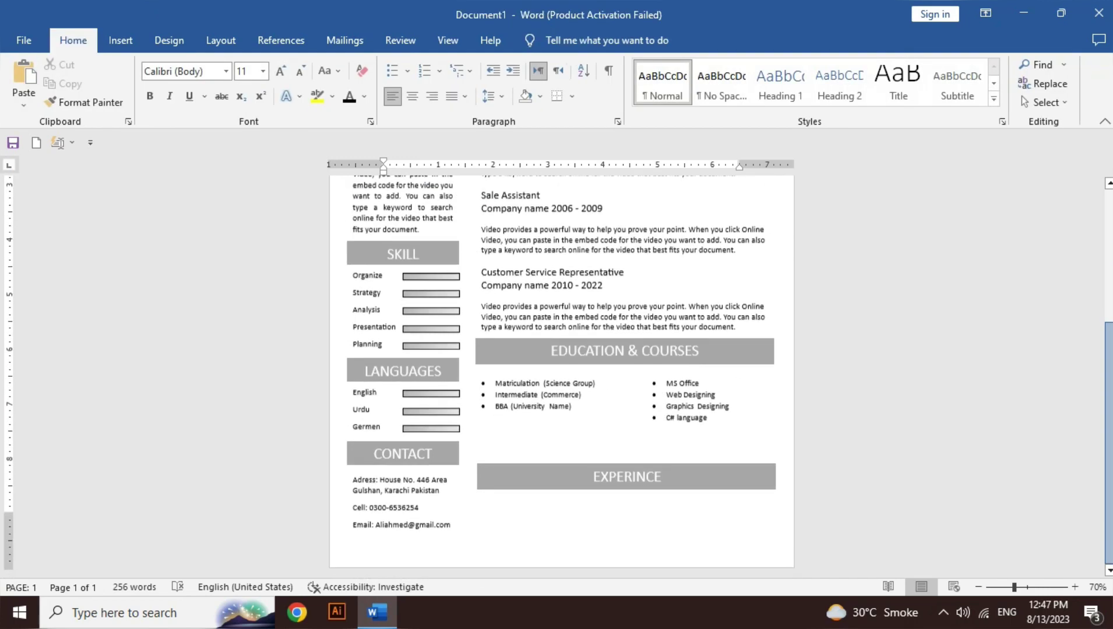
{"action": "left_click", "coordinate": [745, 364]}
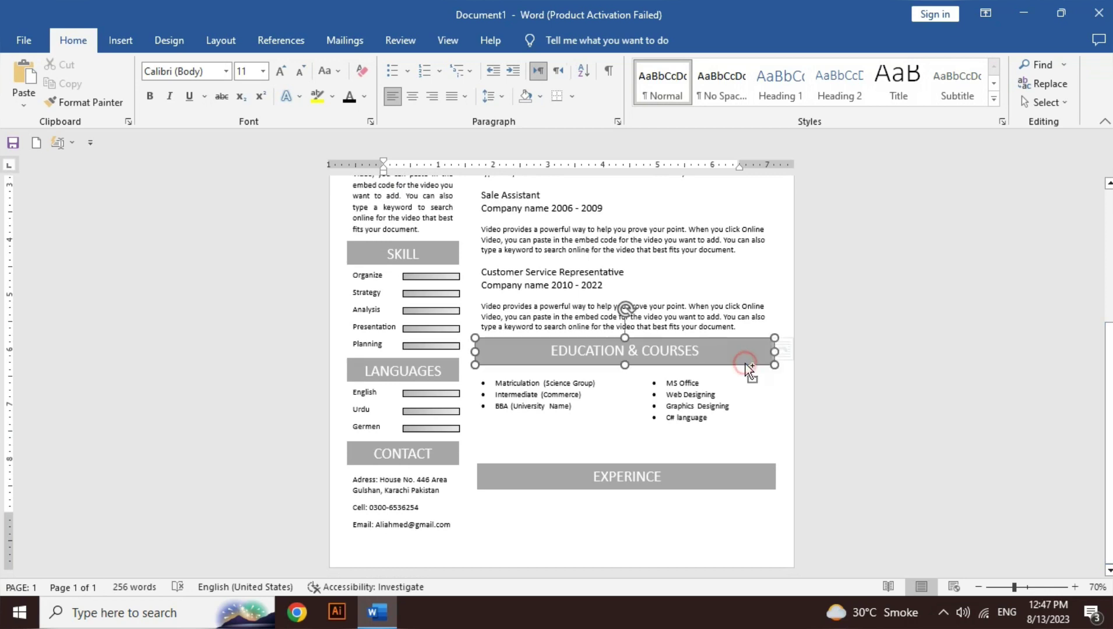
{"action": "left_click", "coordinate": [710, 436], "text": "ctrl"}
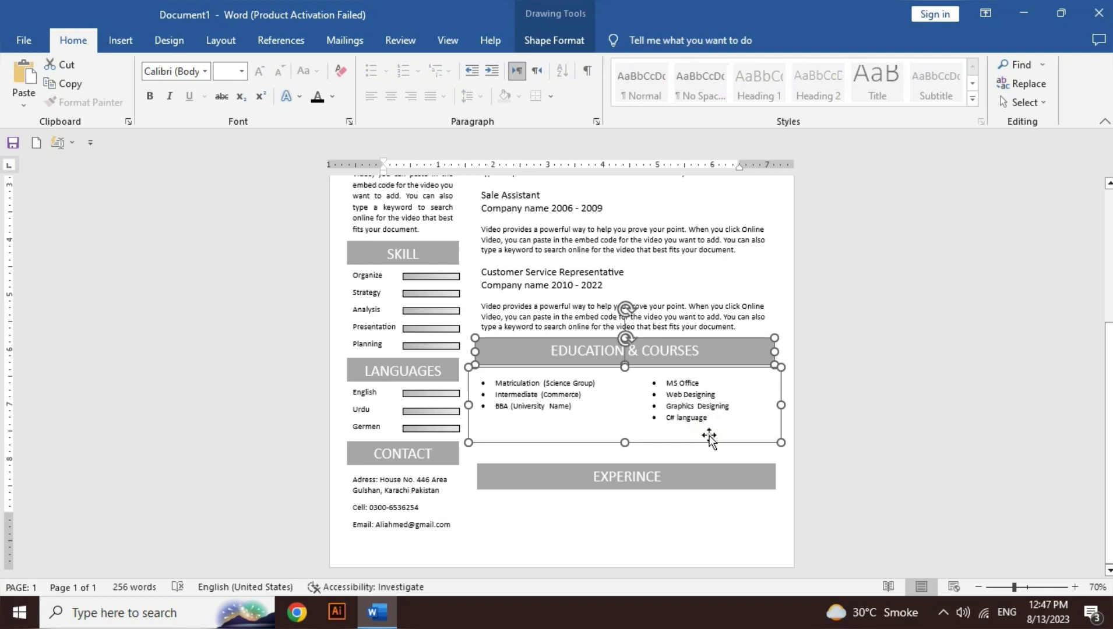
{"action": "key", "text": "Down"}
{"action": "key", "text": "Down"}
{"action": "key", "text": "Down"}
{"action": "key", "text": "Down"}
{"action": "key", "text": "Down"}
{"action": "key", "text": "Down"}
{"action": "key", "text": "Down"}
{"action": "key", "text": "Down"}
{"action": "key", "text": "Down"}
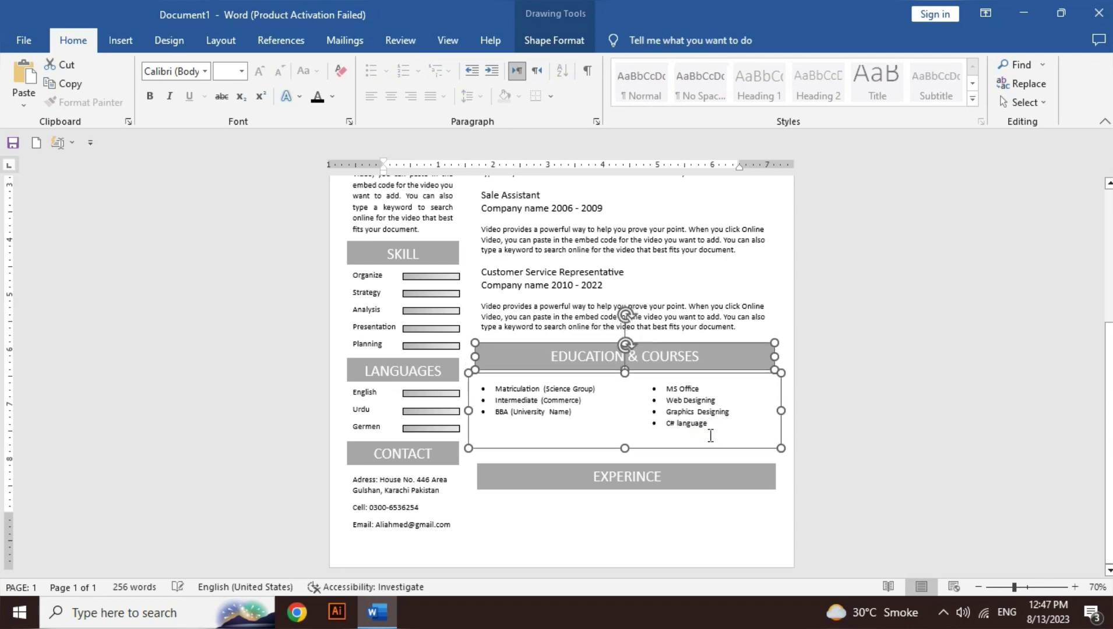
{"action": "key", "text": "Down"}
{"action": "key", "text": "Down"}
{"action": "key", "text": "Down"}
{"action": "key", "text": "Down"}
{"action": "key", "text": "Down"}
{"action": "key", "text": "Down"}
{"action": "key", "text": "Down"}
{"action": "key", "text": "Down"}
{"action": "key", "text": "Down"}
{"action": "key", "text": "Down"}
{"action": "key", "text": "Down"}
{"action": "key", "text": "Down"}
{"action": "key", "text": "Down"}
{"action": "key", "text": "Down"}
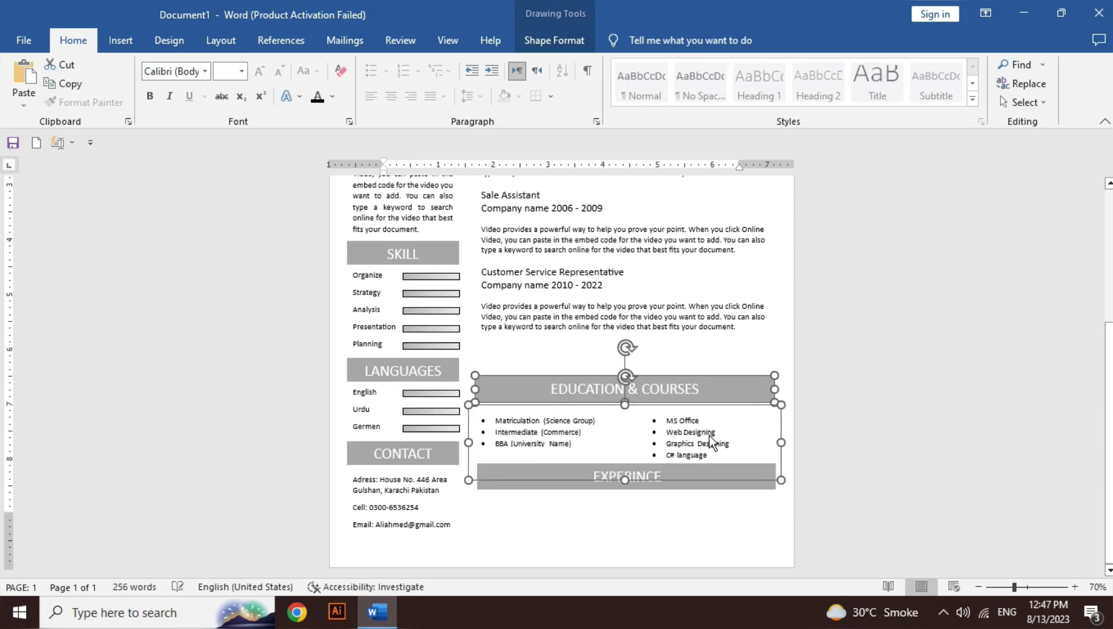
{"action": "left_click", "coordinate": [687, 489]}
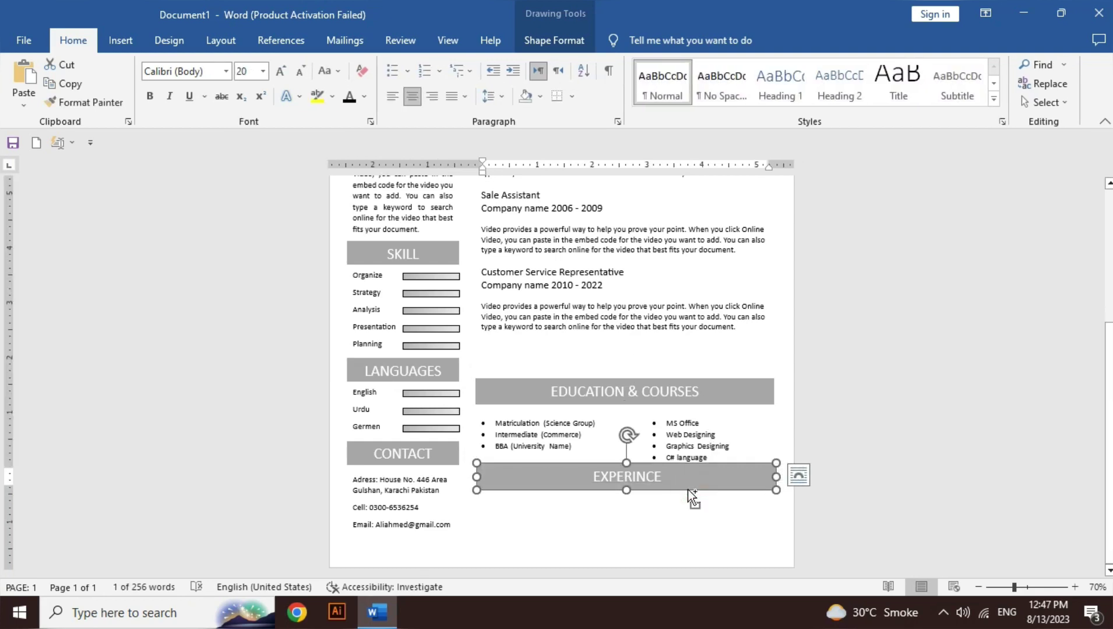
{"action": "key", "text": "ctrl+Home"}
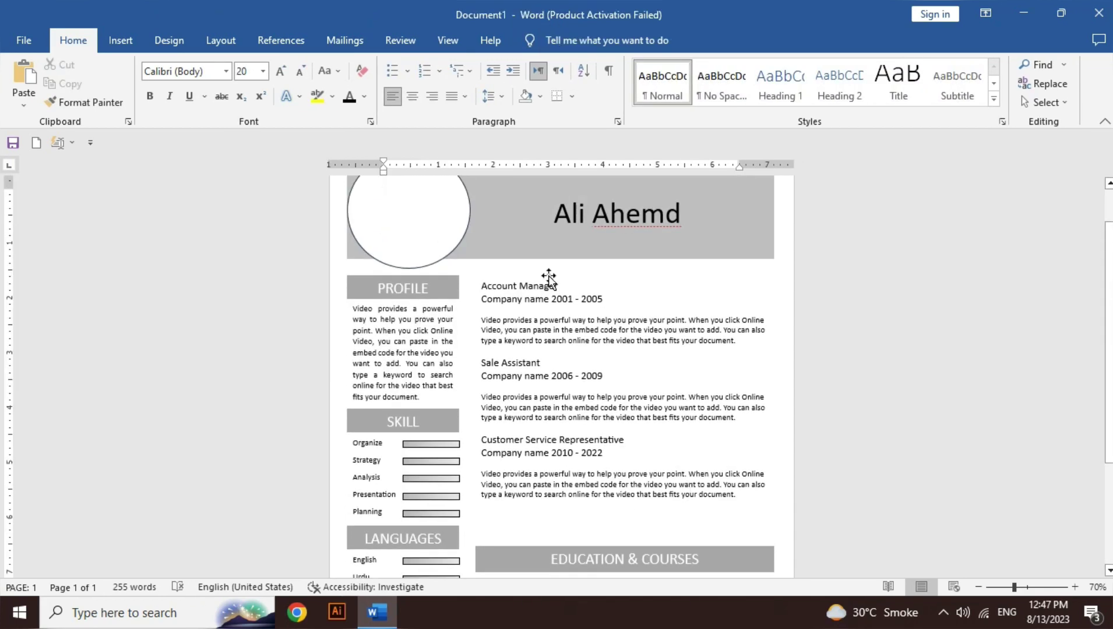
Step: Paste the EXPERINCE header above the Account Manager entry and nudge the job entries below it
{"action": "key", "text": "ctrl+v"}
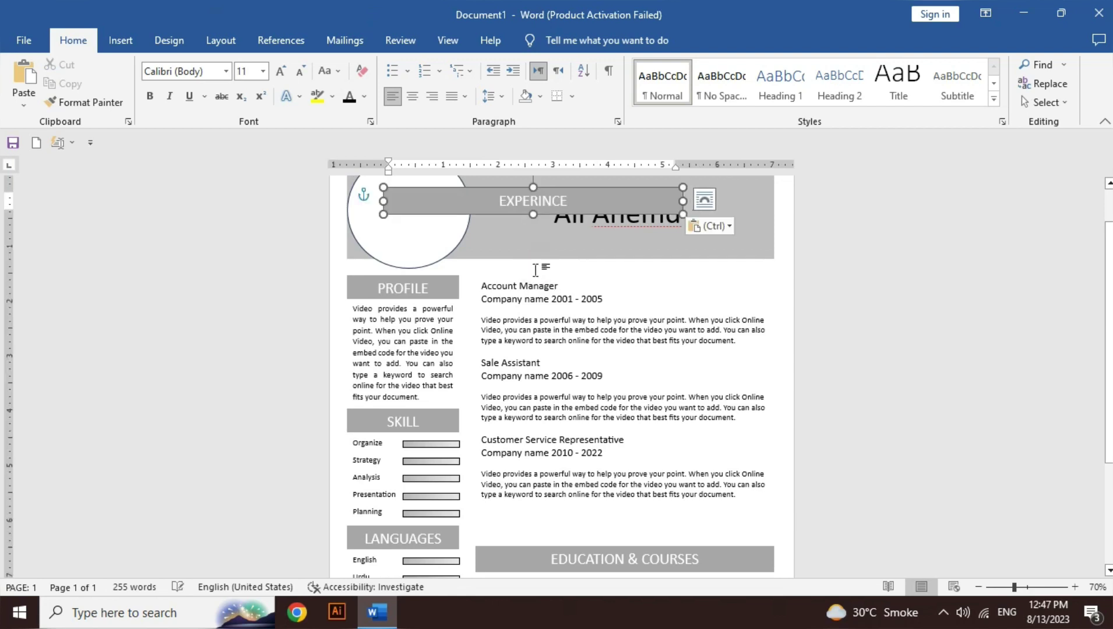
{"action": "left_click_drag", "start_coordinate": [588, 217], "coordinate": [682, 303]}
{"action": "left_click", "coordinate": [641, 505]}
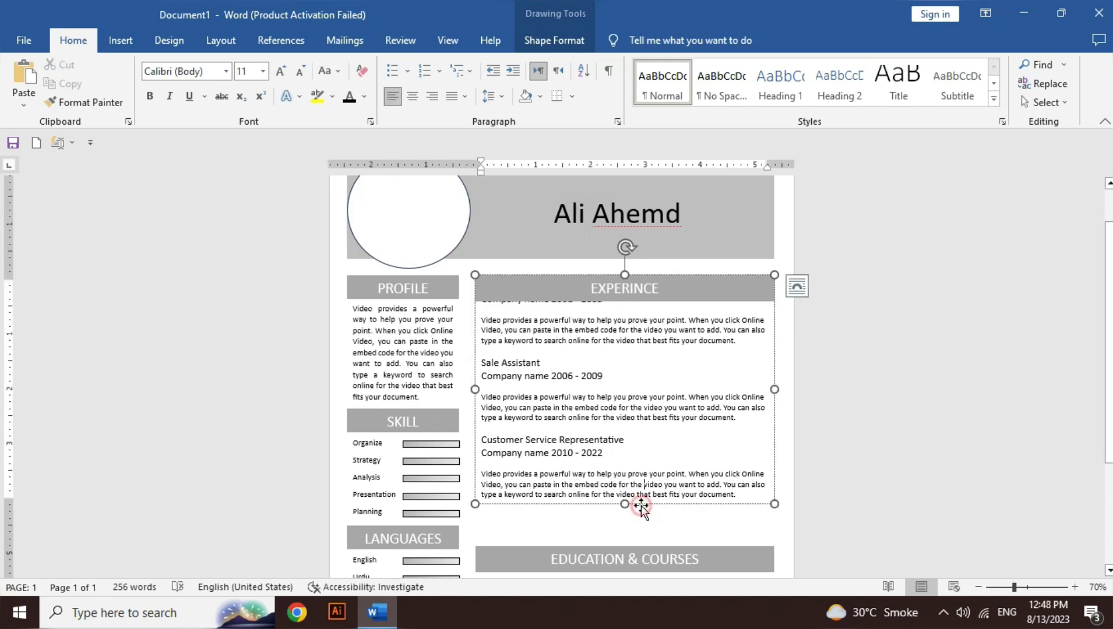
{"action": "key", "text": "Down"}
{"action": "key", "text": "Down"}
{"action": "key", "text": "Down"}
{"action": "key", "text": "Down"}
{"action": "key", "text": "Down"}
{"action": "key", "text": "Down"}
{"action": "key", "text": "Down"}
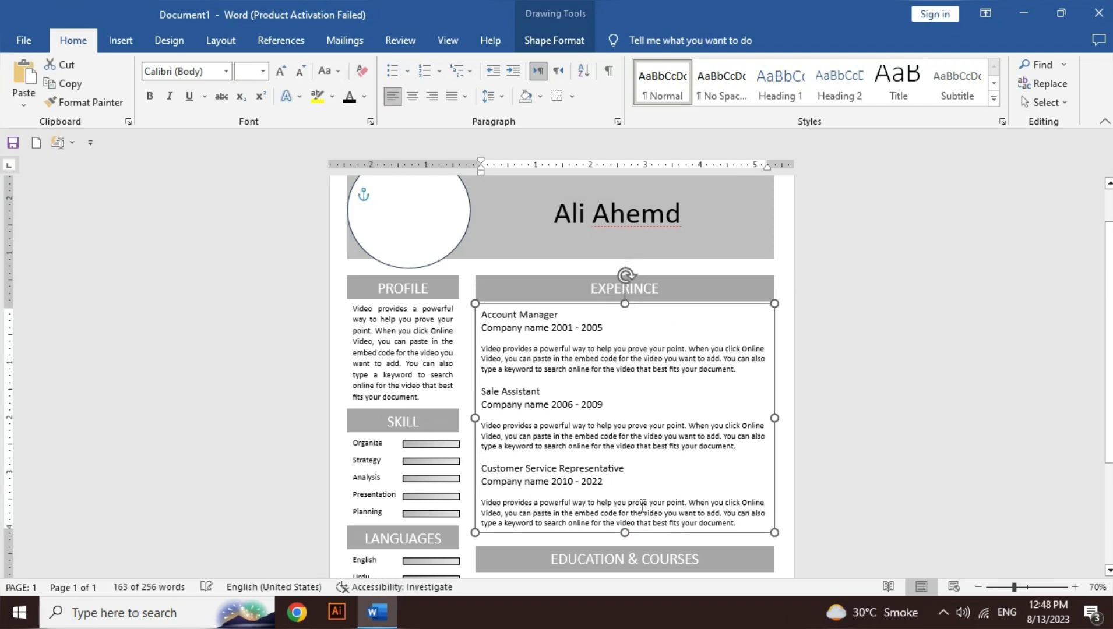
{"action": "key", "text": "ctrl+Down"}
{"action": "key", "text": "ctrl+Down"}
{"action": "key", "text": "ctrl+Down"}
{"action": "key", "text": "ctrl+Down"}
{"action": "key", "text": "ctrl+Down"}
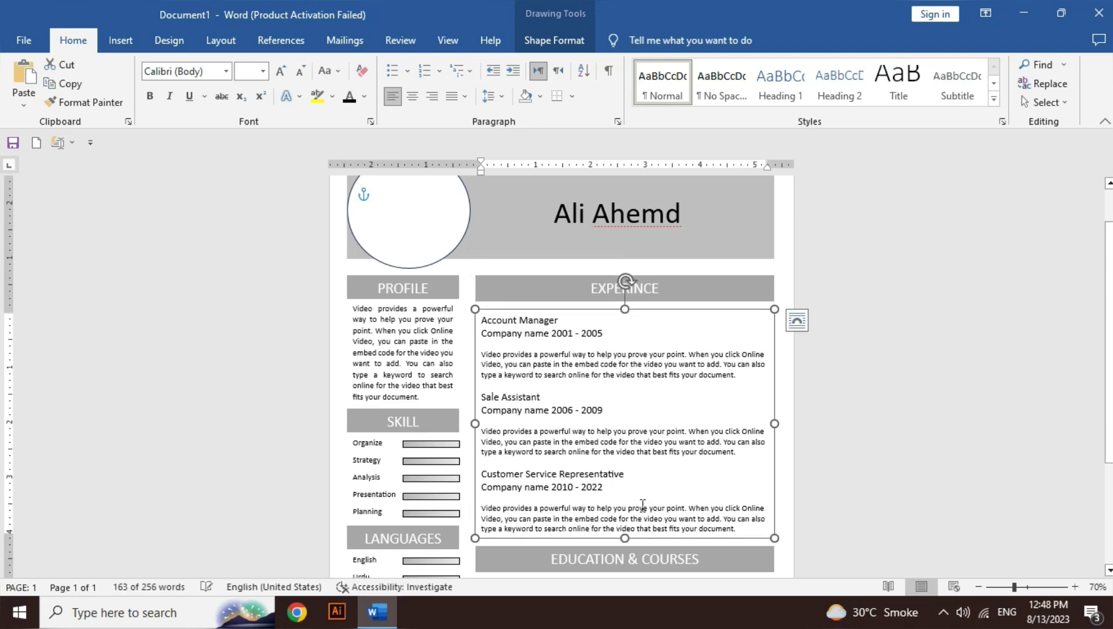
{"action": "key", "text": "Down"}
{"action": "key", "text": "Down"}
{"action": "left_click_drag", "start_coordinate": [1108, 344], "coordinate": [1103, 600]}
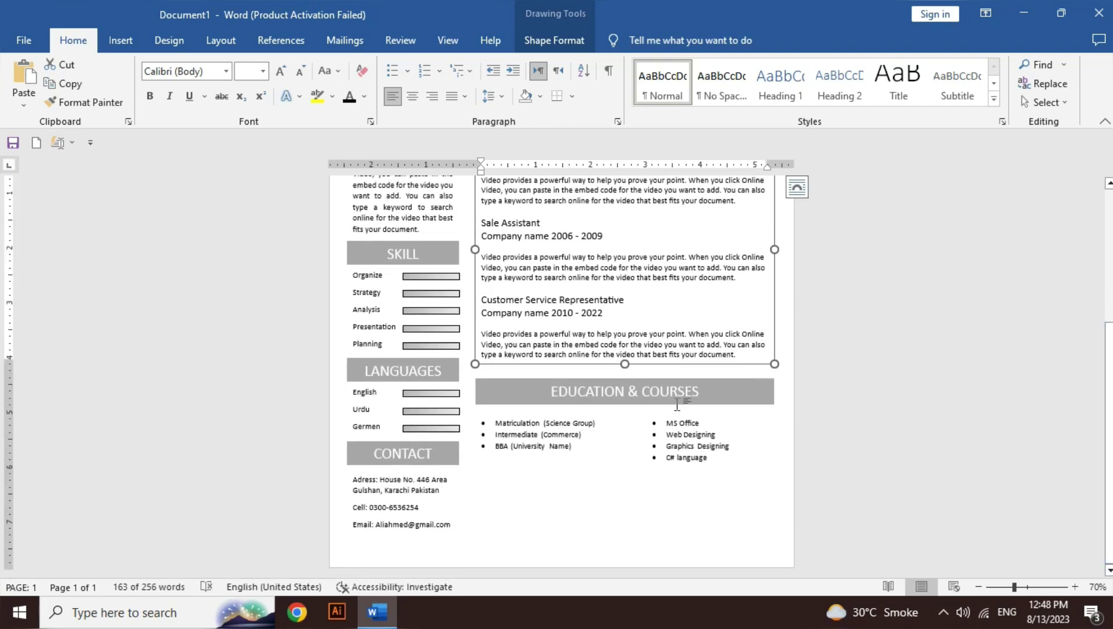
Step: Move the Education heading and courses list down two nudges together
{"action": "left_click", "coordinate": [677, 402]}
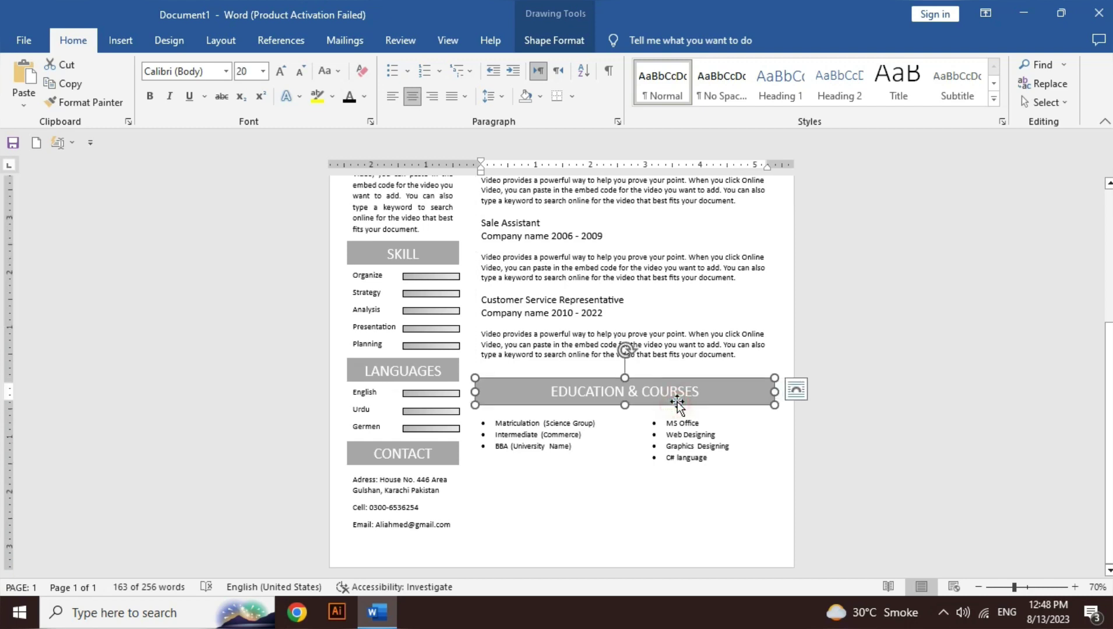
{"action": "left_click", "coordinate": [688, 476], "text": "shift"}
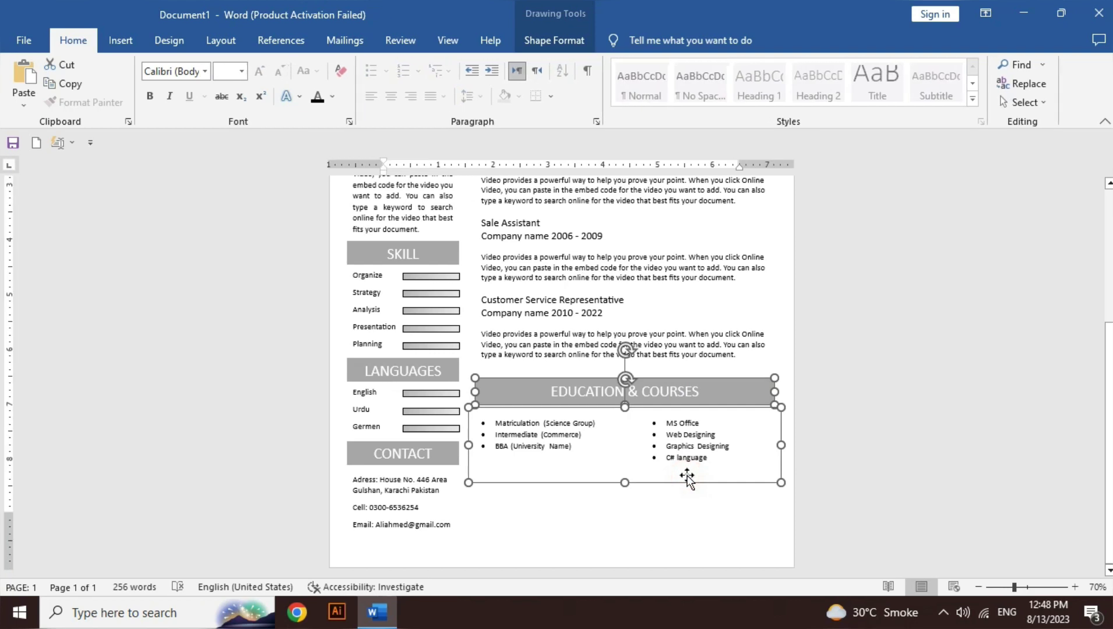
{"action": "key", "text": "Down"}
{"action": "key", "text": "Down"}
{"action": "key", "text": "Down"}
{"action": "key", "text": "Down"}
{"action": "key", "text": "Down"}
{"action": "key", "text": "Down"}
{"action": "key", "text": "Down"}
{"action": "key", "text": "Down"}
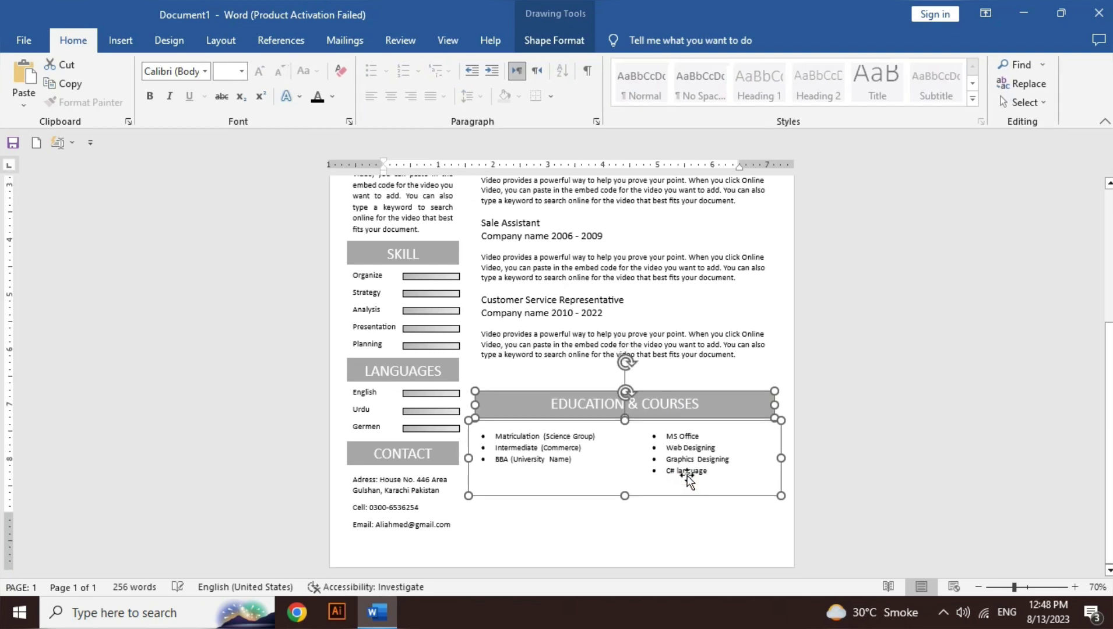
{"action": "key", "text": "Down"}
{"action": "key", "text": "Down"}
{"action": "key", "text": "Down"}
{"action": "key", "text": "Down"}
{"action": "key", "text": "Down"}
{"action": "key", "text": "Down"}
{"action": "key", "text": "Down"}
Step: Stretch the Experience box down and select the Customer Service Representative entry
{"action": "left_click", "coordinate": [627, 367]}
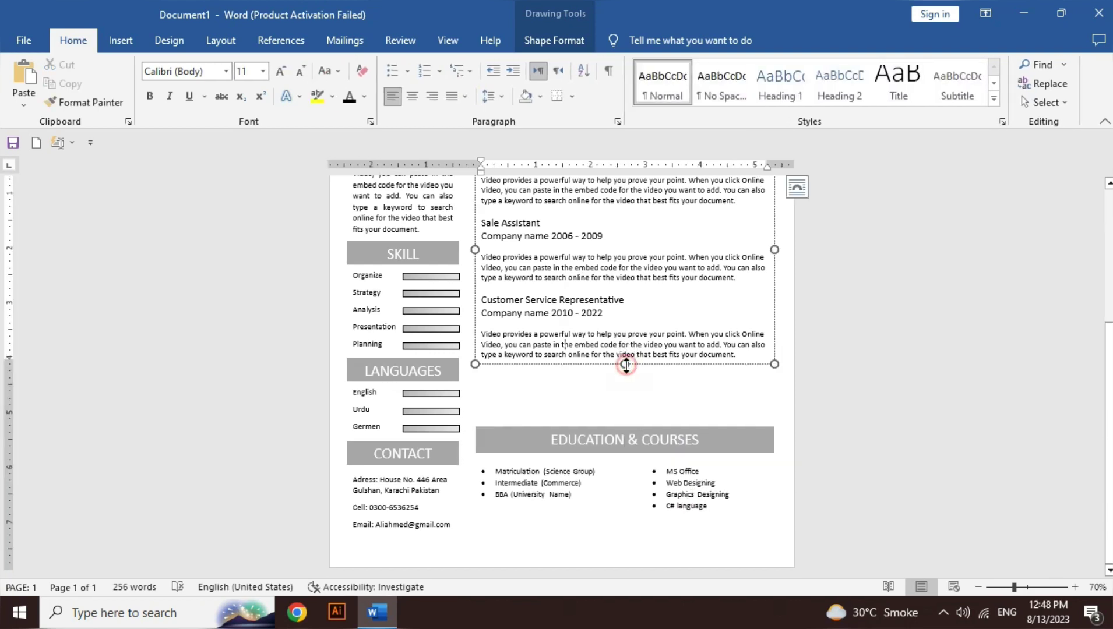
{"action": "left_click_drag", "start_coordinate": [625, 362], "coordinate": [631, 418]}
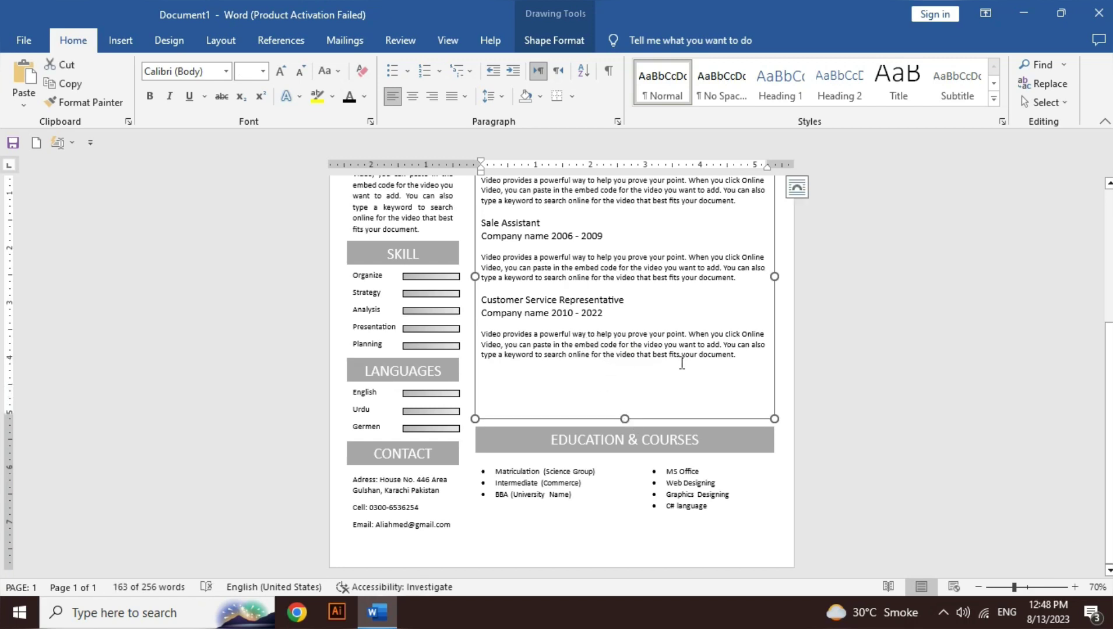
{"action": "left_click", "coordinate": [739, 359]}
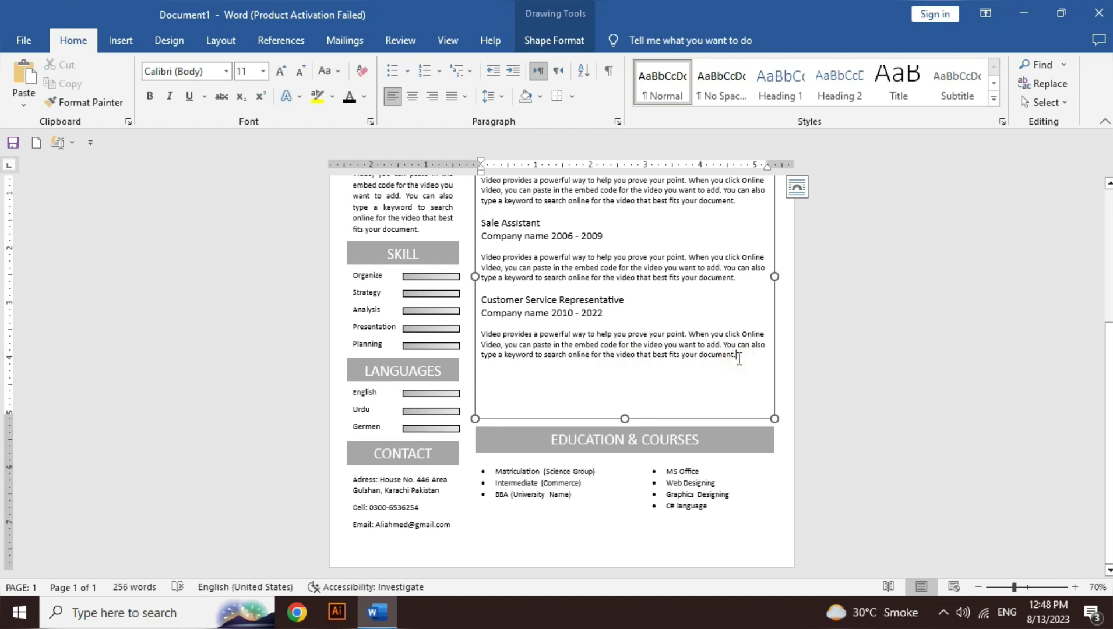
{"action": "key", "text": "ctrl+shift+Up"}
{"action": "key", "text": "ctrl+shift+Up"}
{"action": "key", "text": "ctrl+shift+Up"}
{"action": "key", "text": "ctrl+shift+Up"}
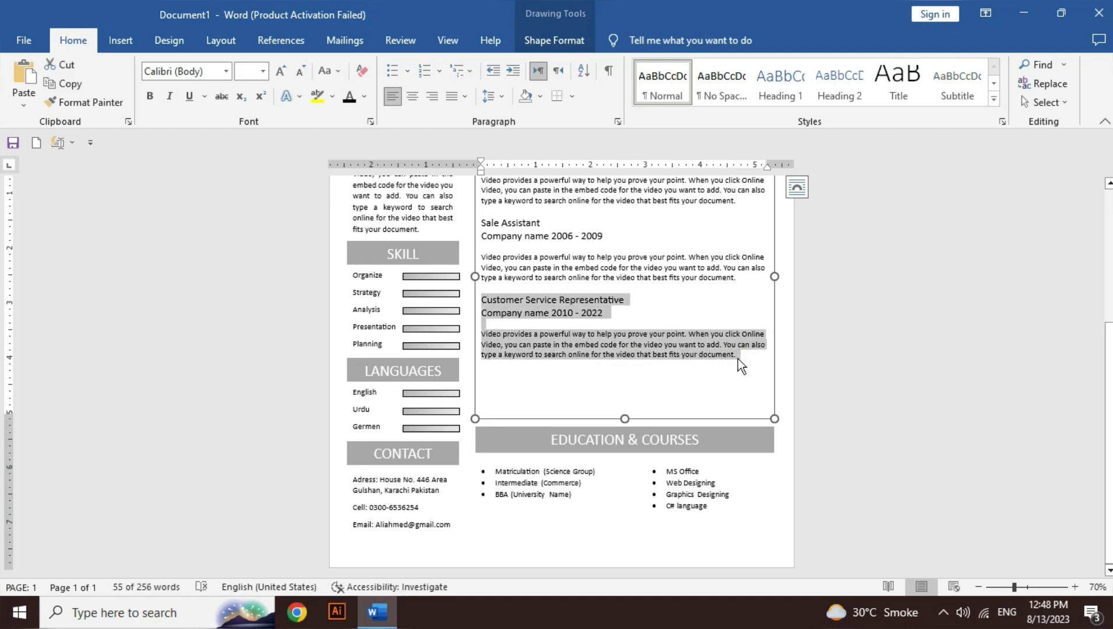
Step: Paste a copy of the last entry and retitle it Key Account Manager, dated 2022 - Onward
{"action": "left_click", "coordinate": [737, 359]}
{"action": "type", "text": "Customer Service Representative Company name 2010 - 2022 Video provides a powerful way to help you prove your point. When you click Online Video, you can paste in the embed code for the video you want to add. You can also type a keyword to search online for the video that best fits your document."}
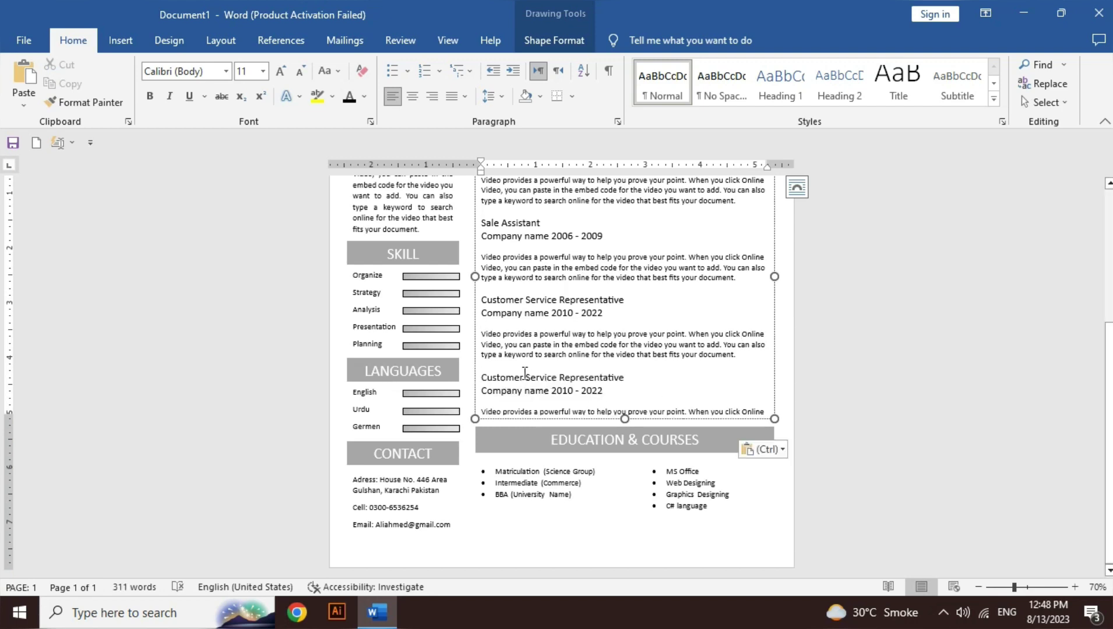
{"action": "left_click", "coordinate": [628, 374]}
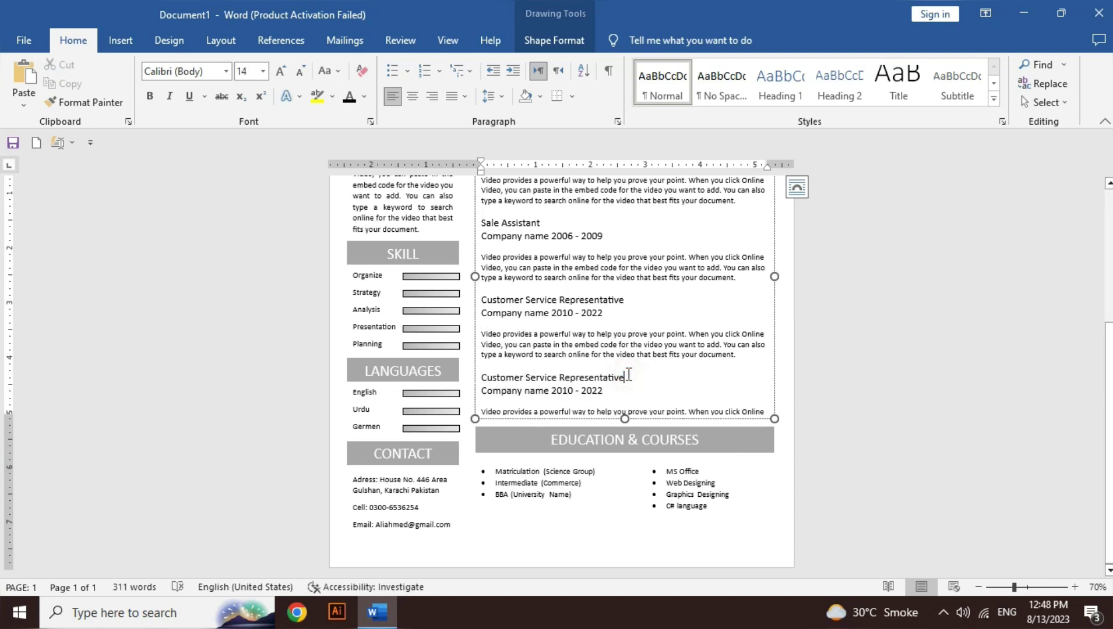
{"action": "key", "text": "ctrl+BackSpace"}
{"action": "key", "text": "ctrl+BackSpace"}
{"action": "key", "text": "ctrl+BackSpace"}
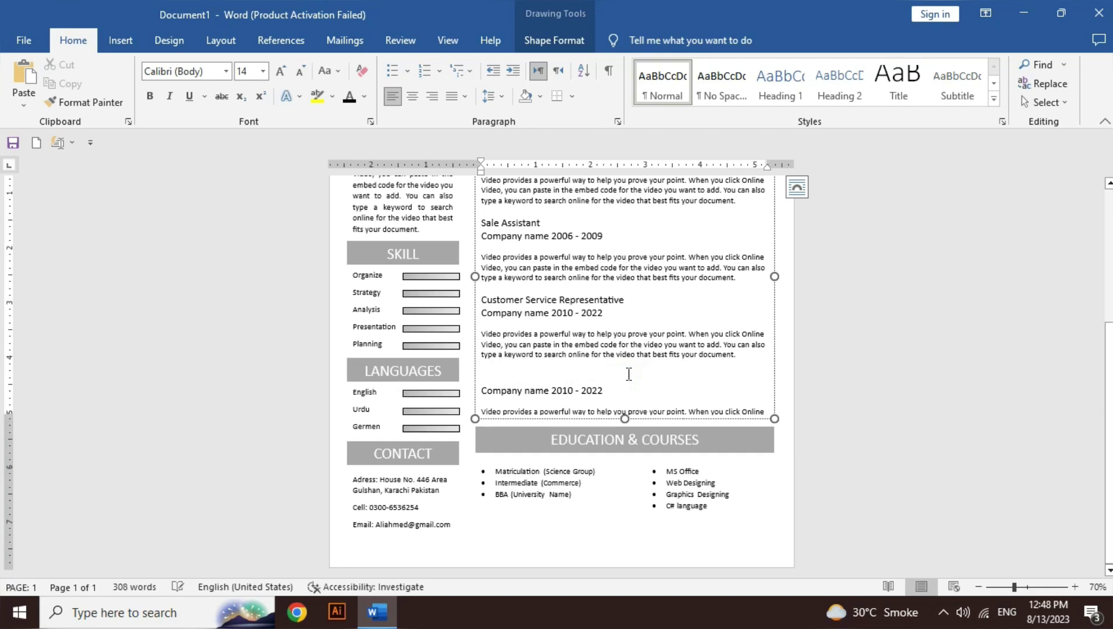
{"action": "type", "text": "K"}
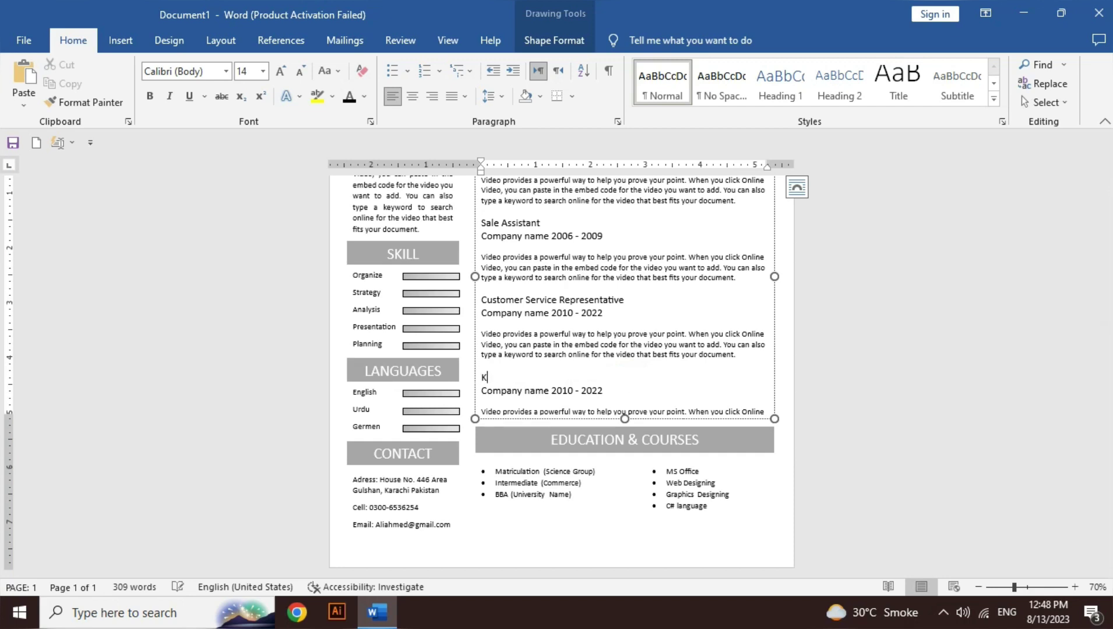
{"action": "type", "text": "ey Account Manager"}
{"action": "key", "text": "Down"}
{"action": "key", "text": "End"}
{"action": "key", "text": "BackSpace"}
{"action": "key", "text": "BackSpace"}
{"action": "key", "text": "BackSpace"}
{"action": "key", "text": "BackSpace"}
{"action": "key", "text": "BackSpace"}
{"action": "key", "text": "BackSpace"}
{"action": "key", "text": "BackSpace"}
{"action": "key", "text": "BackSpace"}
{"action": "key", "text": "BackSpace"}
{"action": "key", "text": "BackSpace"}
{"action": "key", "text": "BackSpace"}
{"action": "type", "text": "2022 -"}
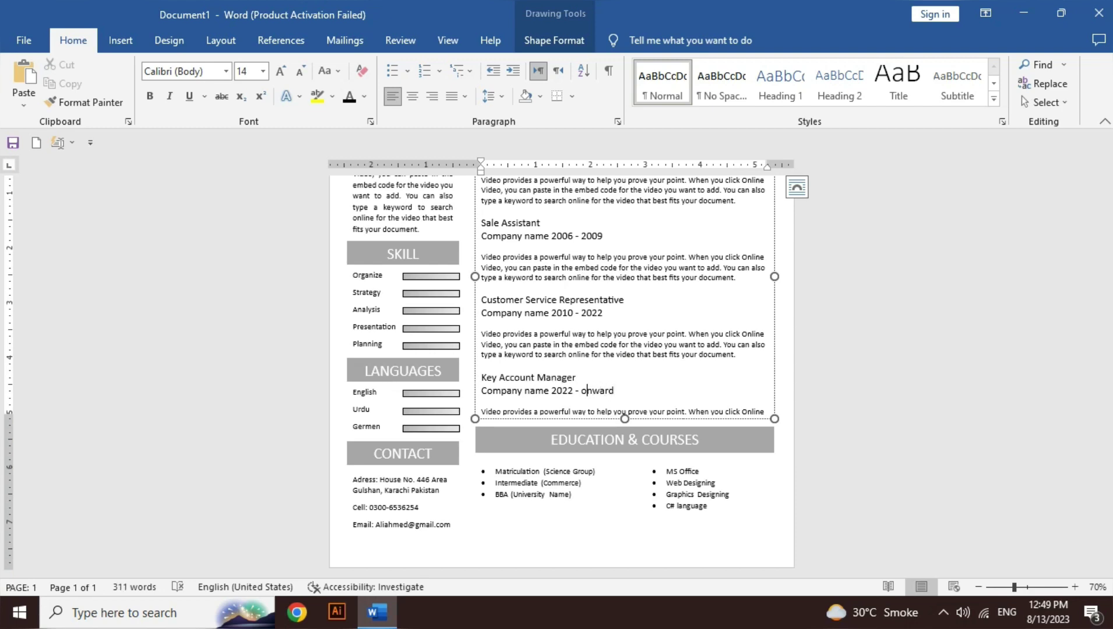
{"action": "key", "text": "BackSpace"}
{"action": "key", "text": "Down"}
Step: Nudge the Education section lower and extend the Experience box so the Key Account Manager description shows
{"action": "left_click", "coordinate": [537, 450]}
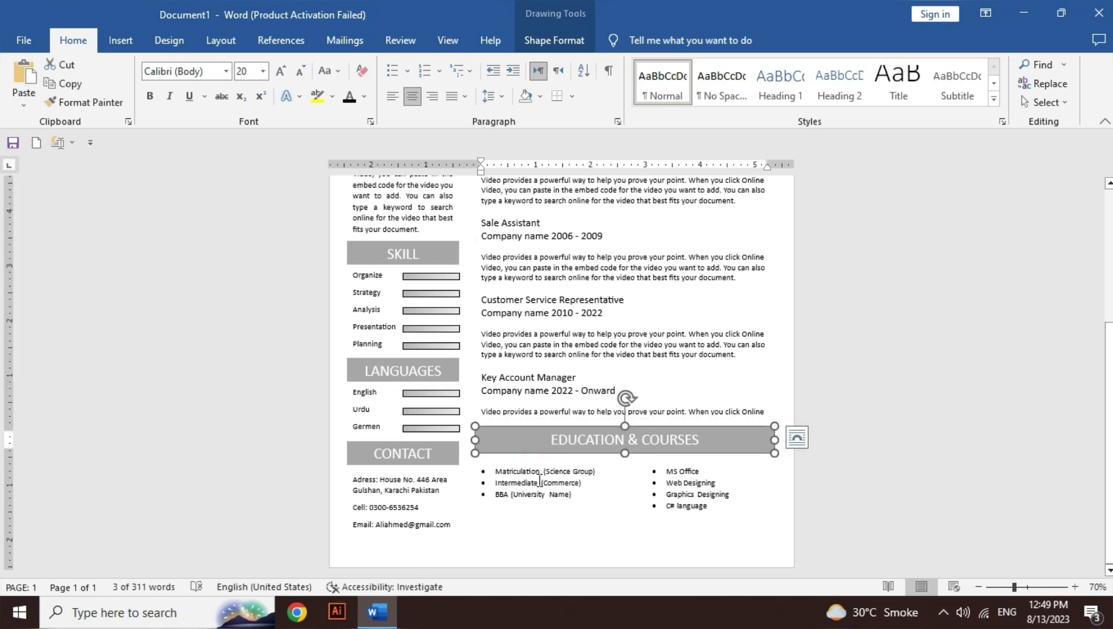
{"action": "left_click", "coordinate": [540, 525]}
{"action": "left_click", "coordinate": [543, 508]}
{"action": "key", "text": "Down"}
{"action": "key", "text": "Down"}
{"action": "key", "text": "Down"}
{"action": "key", "text": "Down"}
{"action": "key", "text": "Down"}
{"action": "key", "text": "Down"}
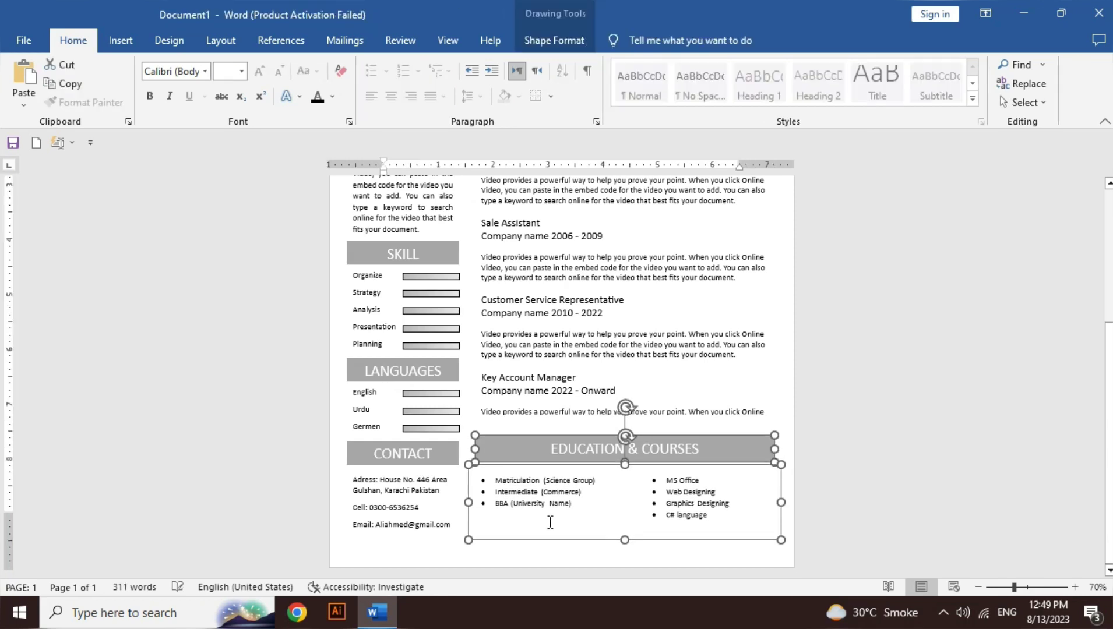
{"action": "left_click", "coordinate": [618, 423]}
{"action": "left_click_drag", "start_coordinate": [624, 419], "coordinate": [624, 435]}
{"action": "left_click", "coordinate": [705, 507]}
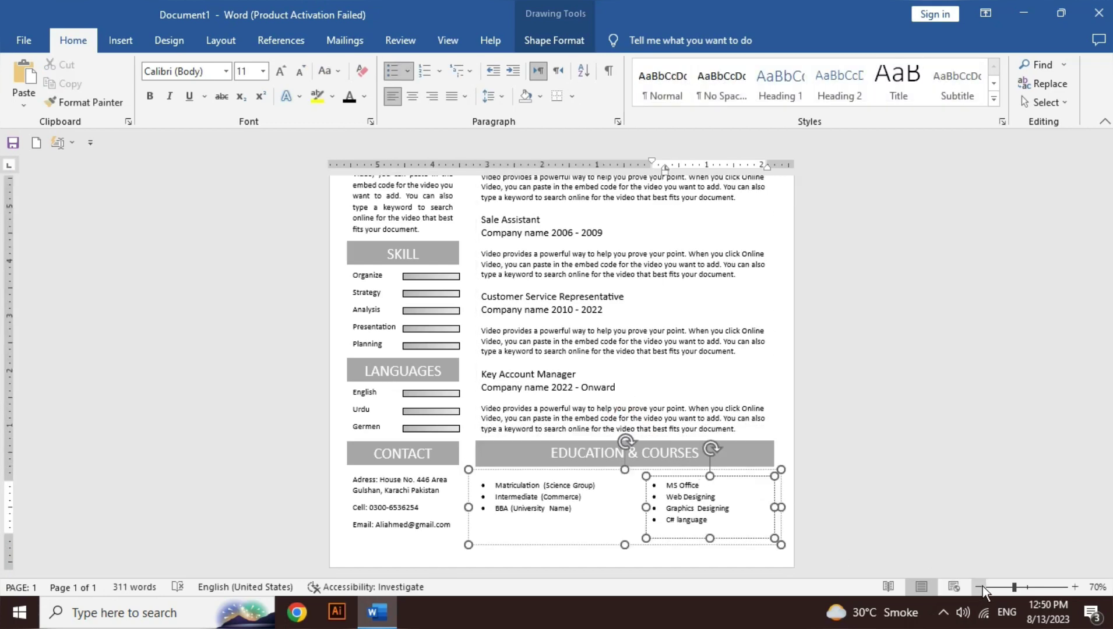
Step: Zoom out to the whole page and open the resume in print preview
{"action": "left_click", "coordinate": [979, 587]}
{"action": "left_click", "coordinate": [979, 588]}
{"action": "left_click", "coordinate": [980, 587]}
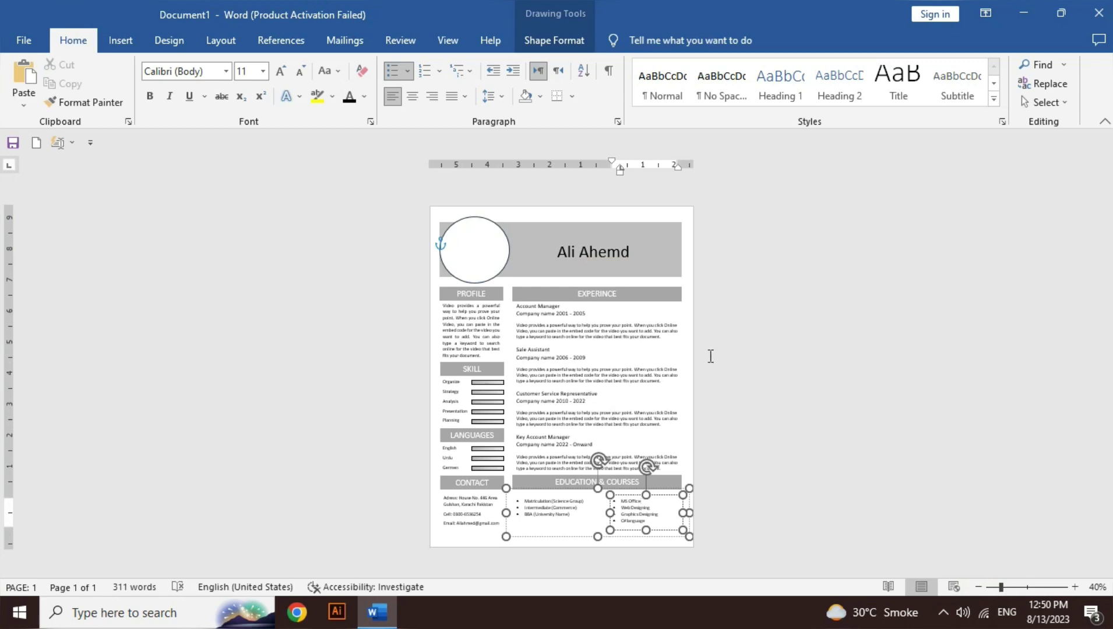
{"action": "left_click", "coordinate": [693, 348]}
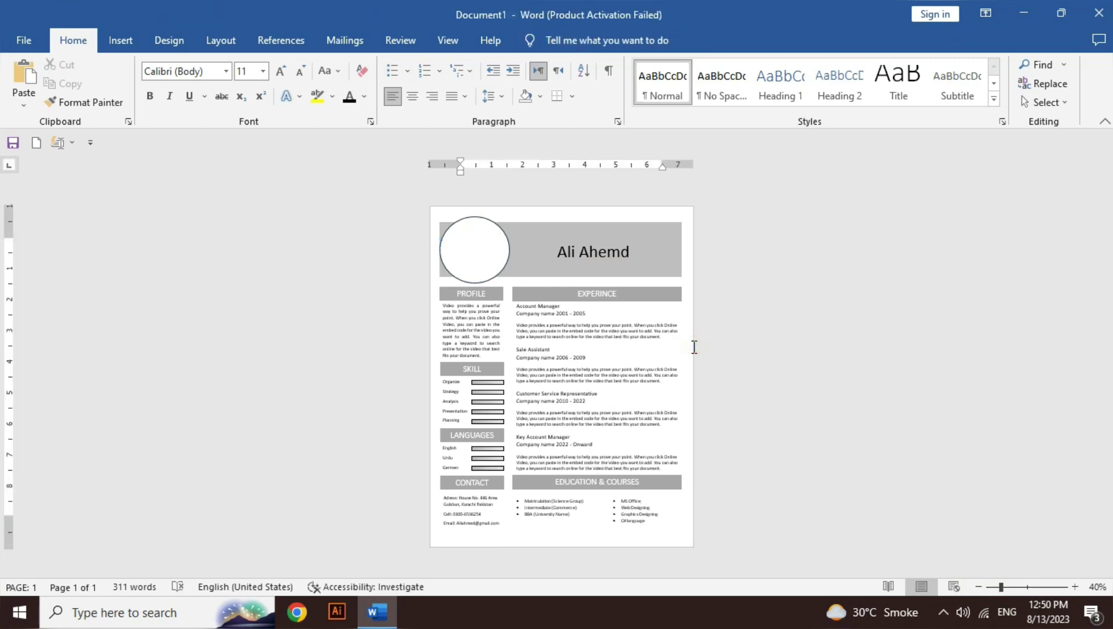
{"action": "key", "text": "ctrl+p"}
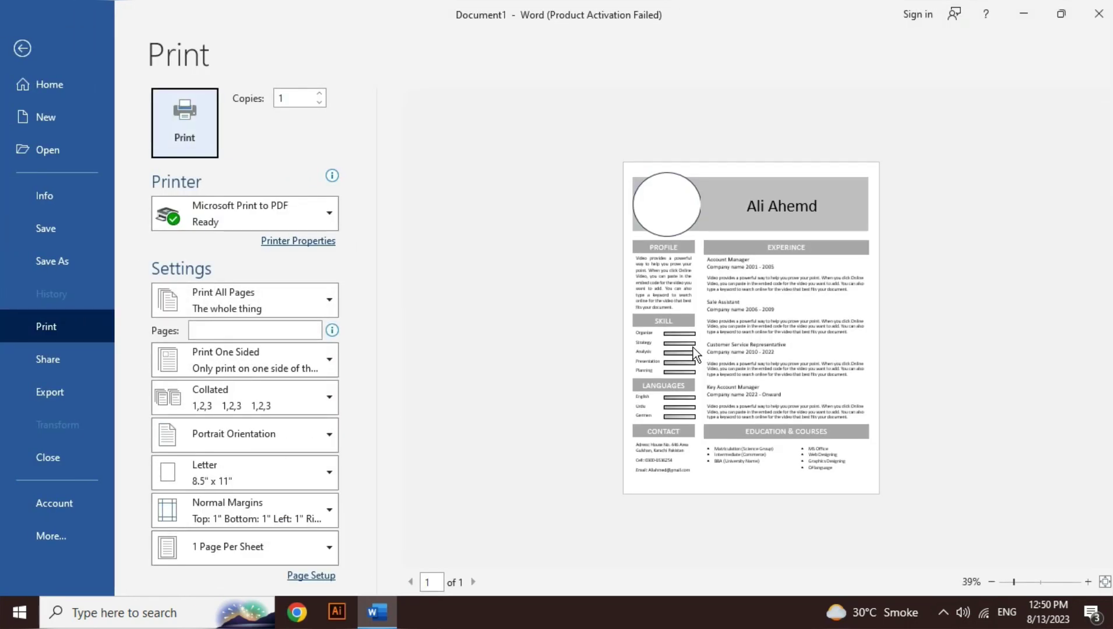